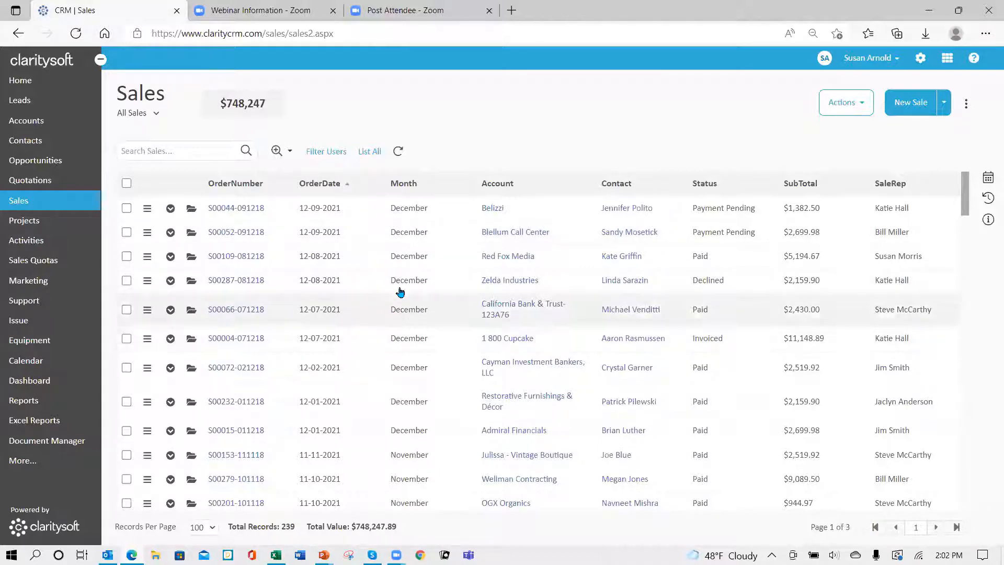
Step: Examine the details and Month options of the Belizzi sale, and close the record without saving
left_click(191, 209)
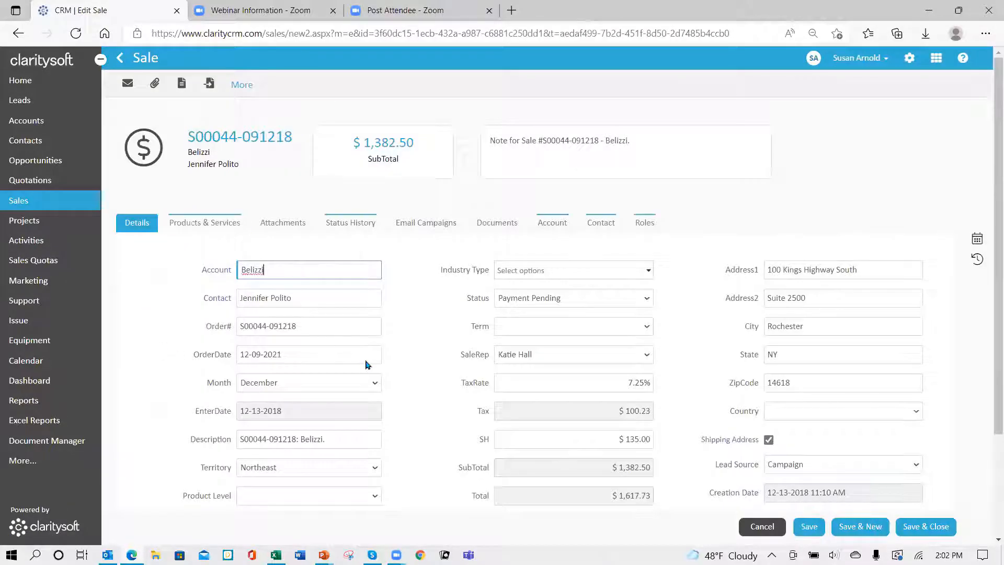
scroll(411, 322, "down", 3)
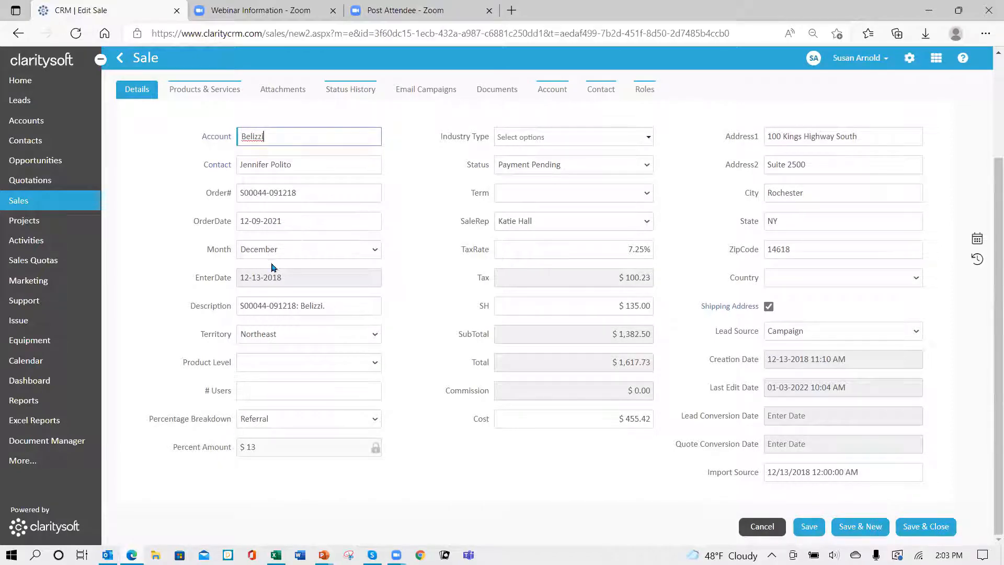
left_click(374, 252)
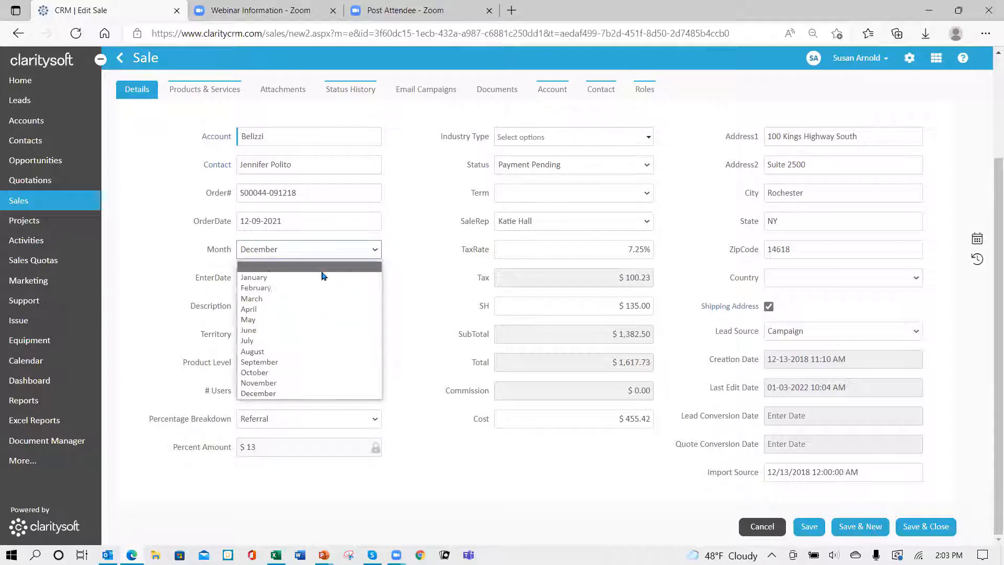
left_click(334, 248)
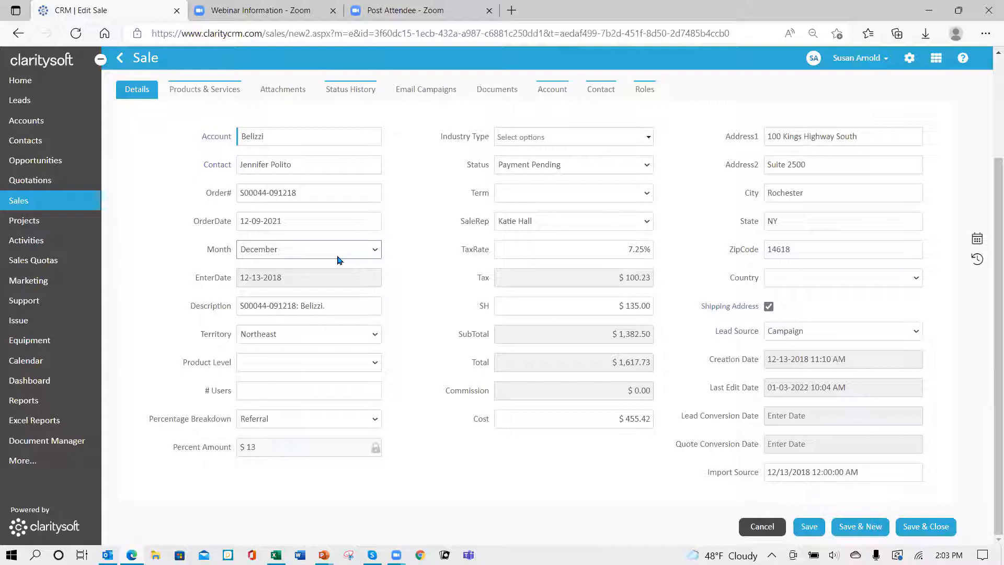
left_click(763, 529)
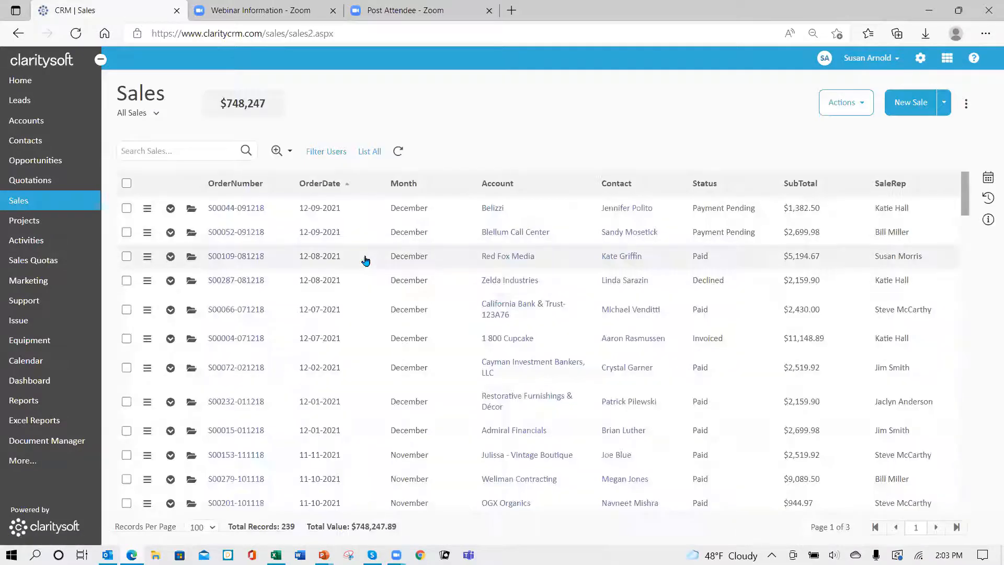
Step: Review the time filter of the saved sales view Order Date - 2021 and save the view
left_click(156, 114)
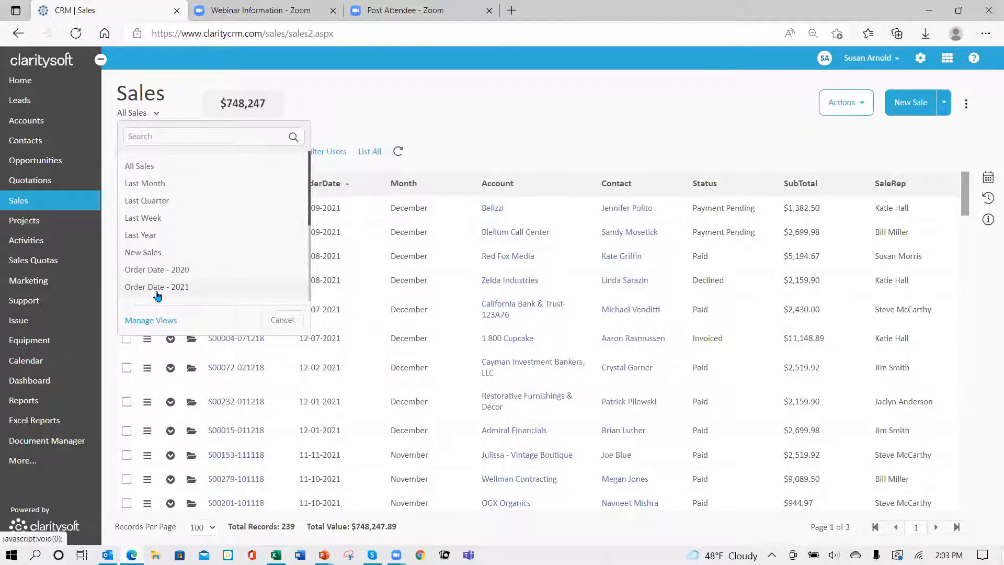
left_click(155, 322)
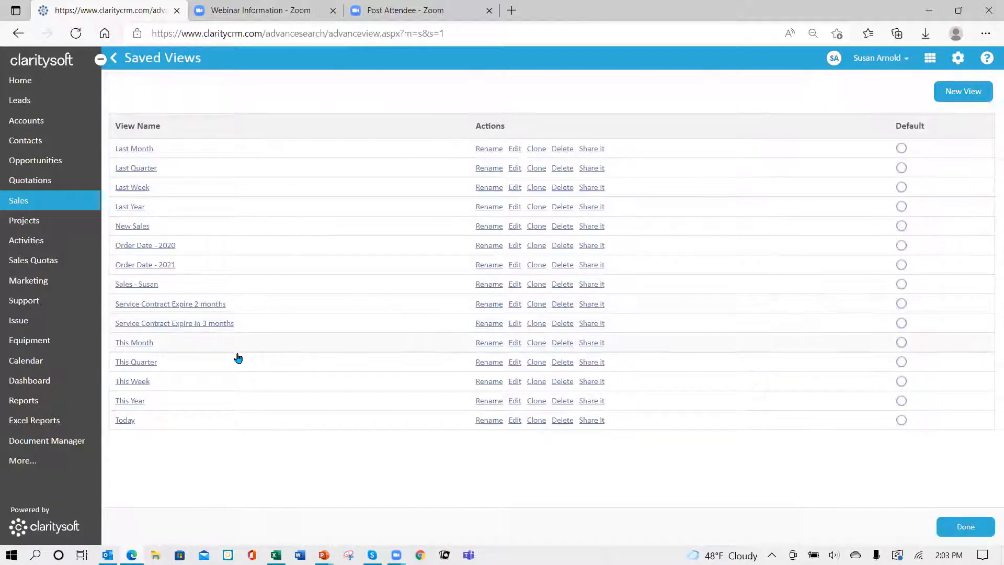
left_click(516, 265)
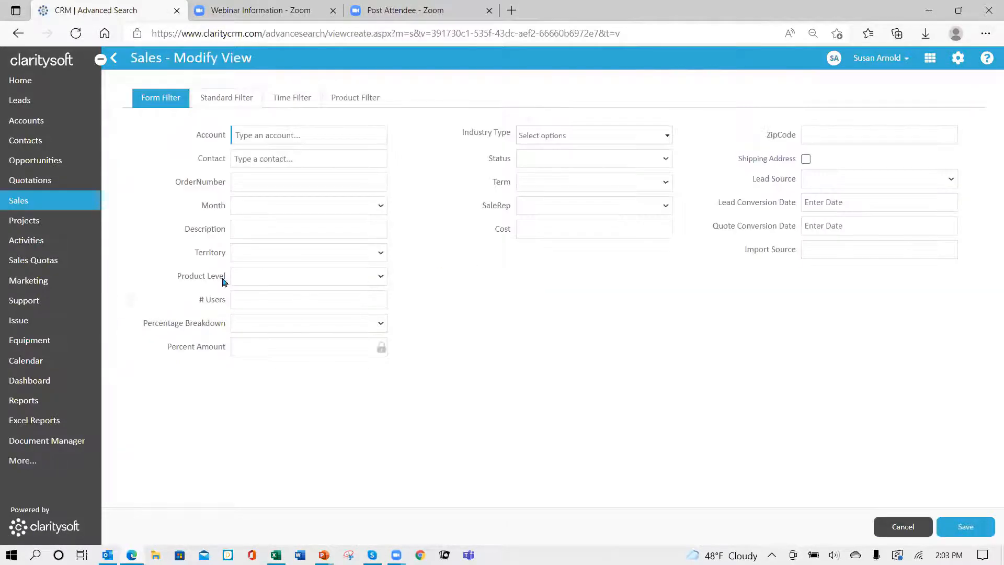
left_click(289, 100)
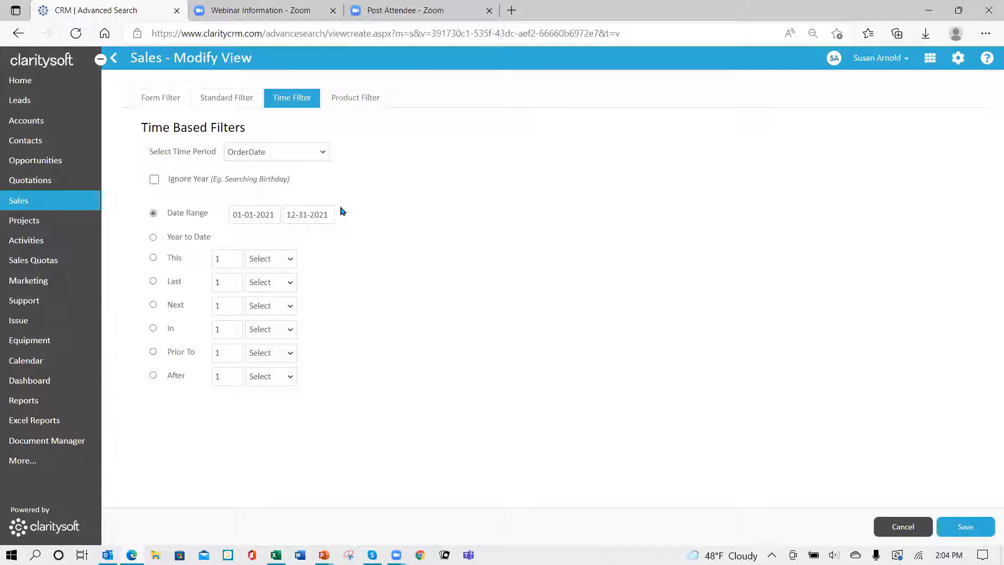
left_click(961, 526)
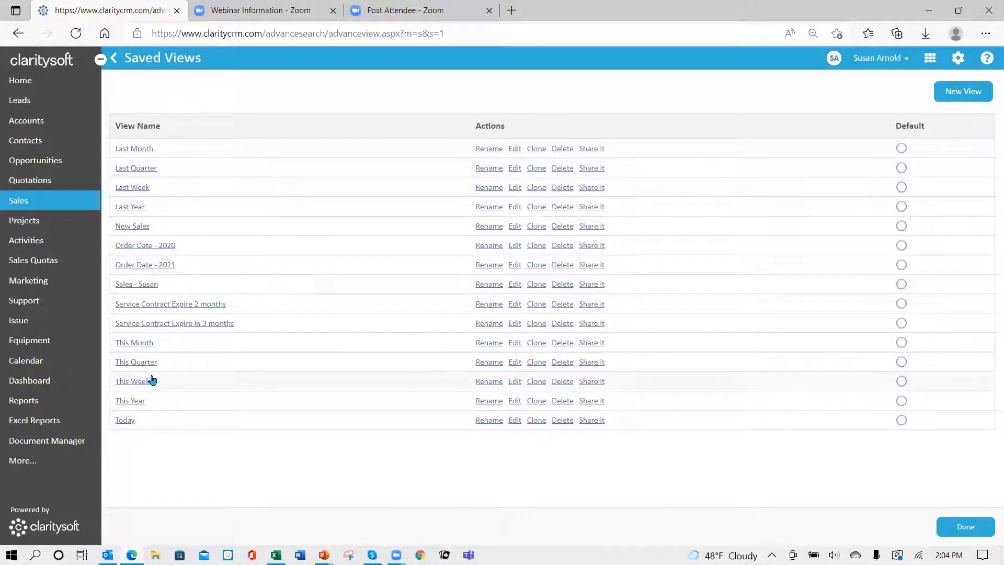
Step: Apply the Order Date - 2021 view to the sales list and sort it by order date, ascending and then descending
left_click(144, 267)
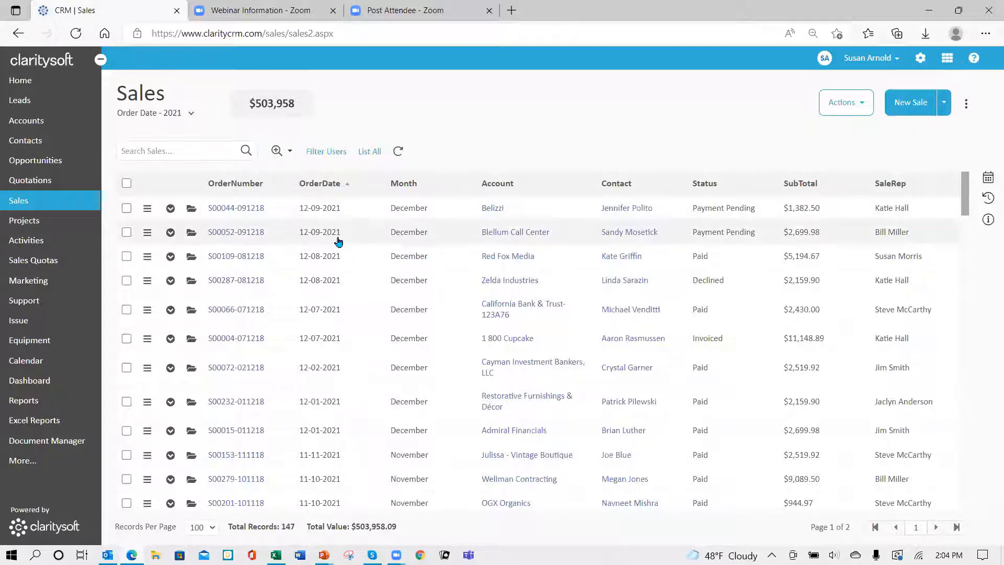
left_click(324, 184)
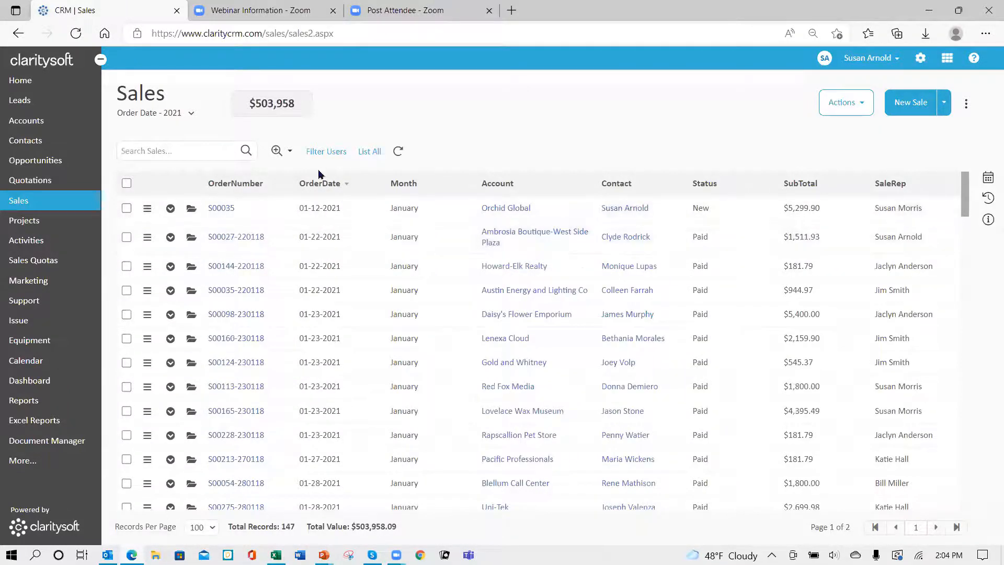
left_click(318, 187)
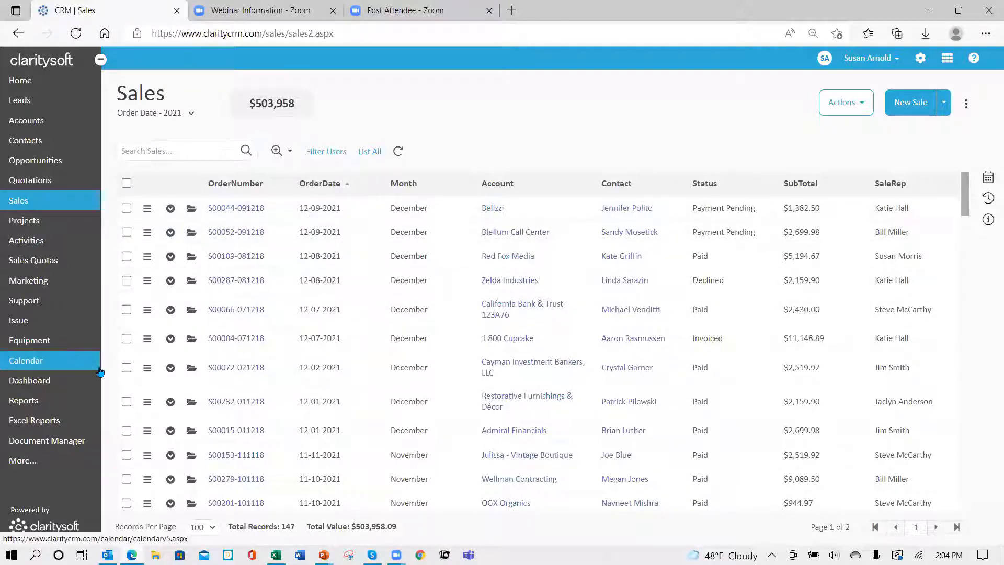
Step: Start a new Sales Quotas record for the SLA Enterprises account, choosing a sales rep as contact and entering 2022 as the year
left_click(51, 266)
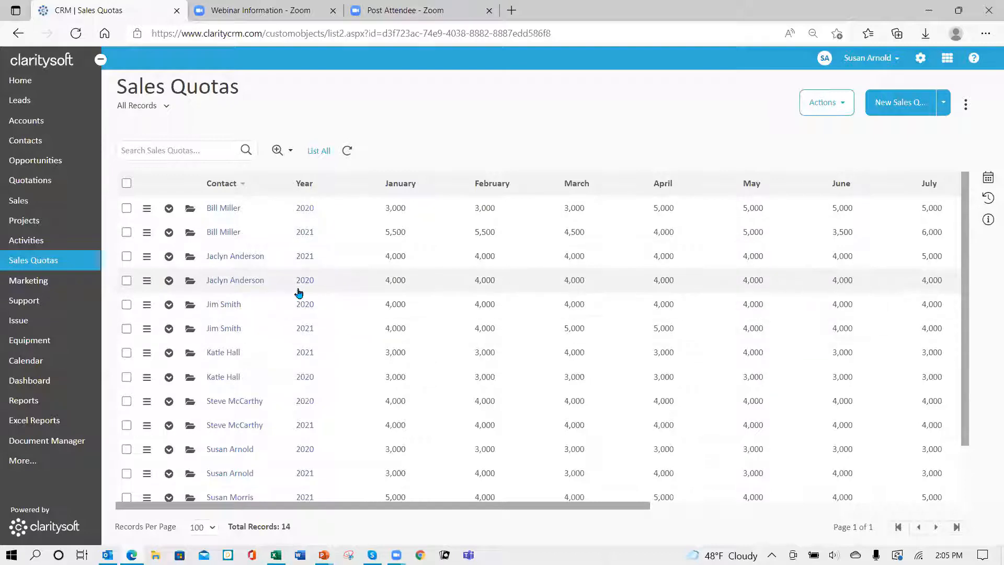
left_click(895, 103)
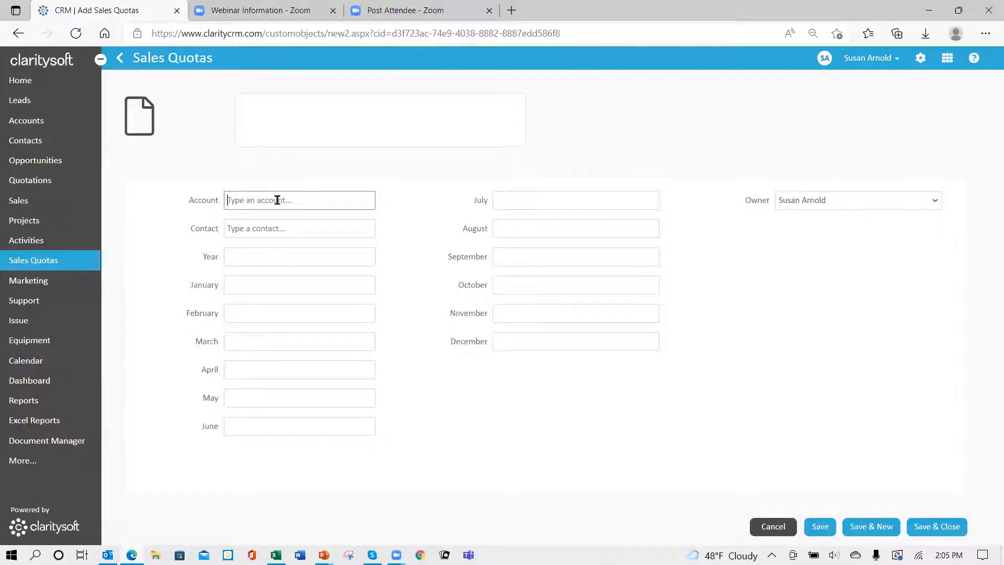
type("sla")
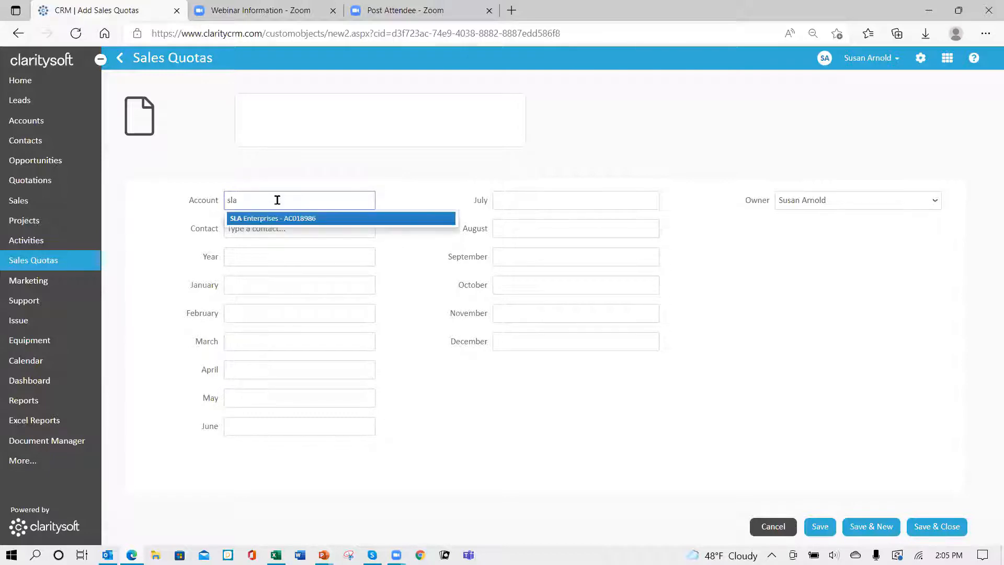
left_click(274, 219)
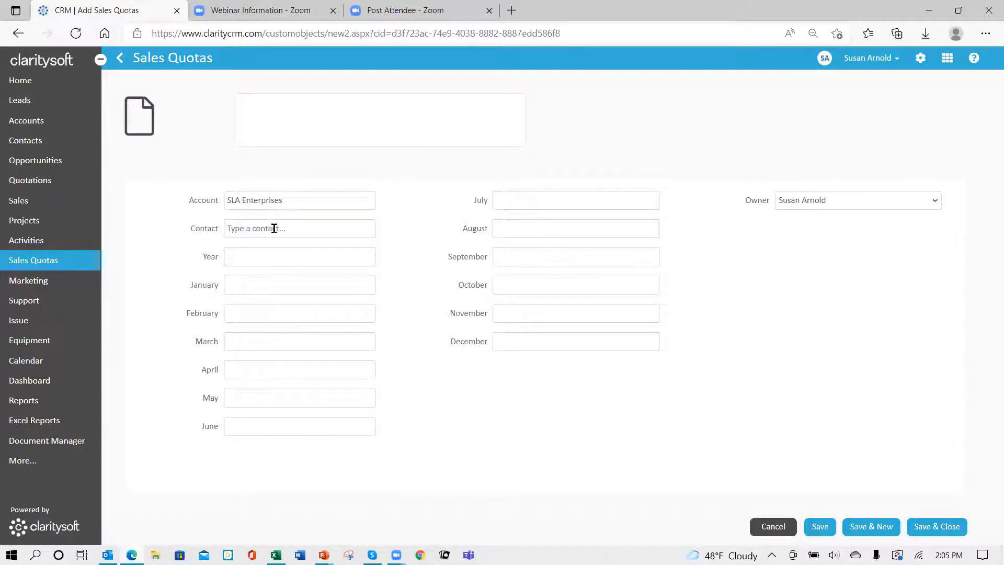
left_click(274, 228)
type("bi")
left_click(257, 262)
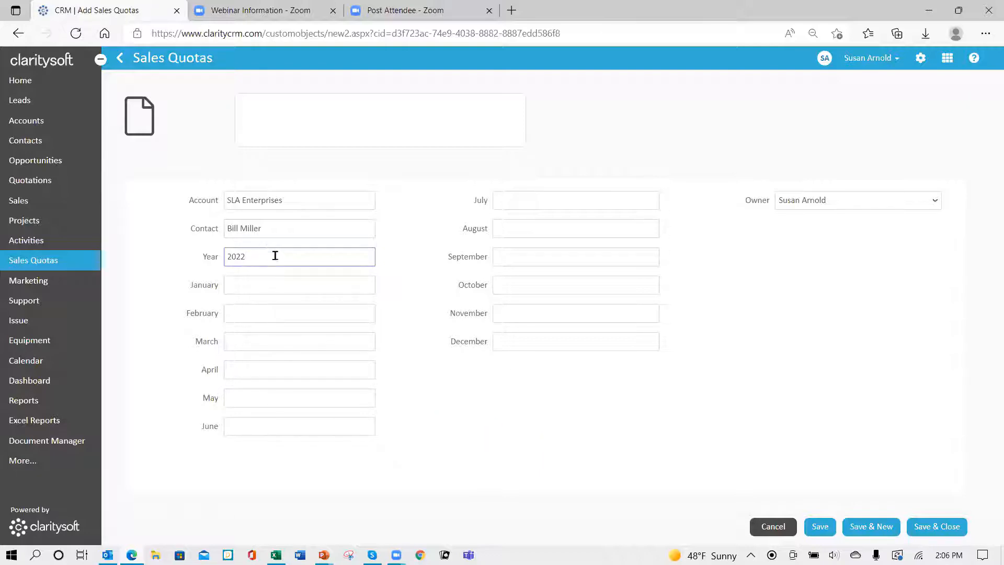
Step: Discard the unsaved sales quota record and decline the browser's offer to save the form information
left_click(776, 530)
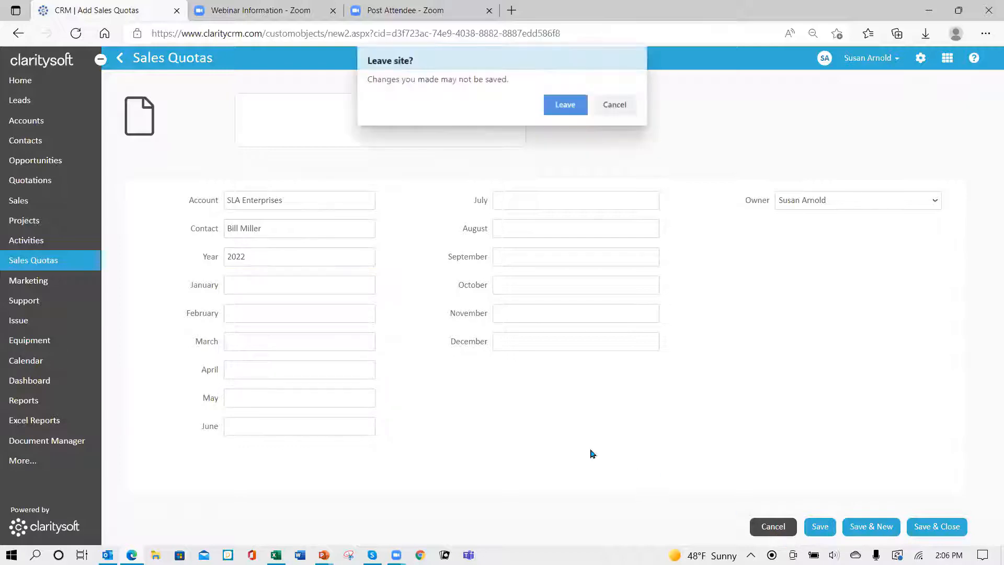
left_click(565, 104)
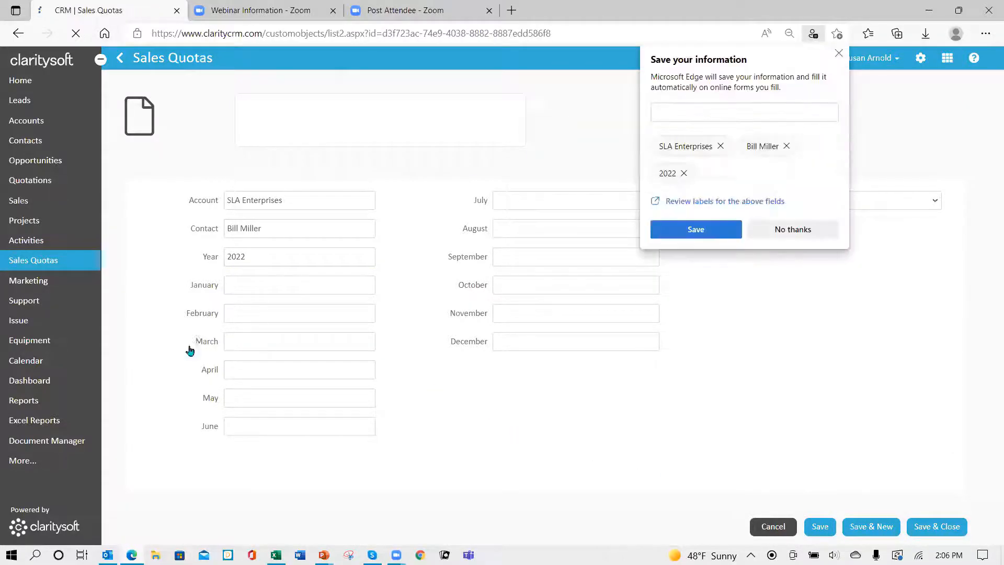
left_click(793, 229)
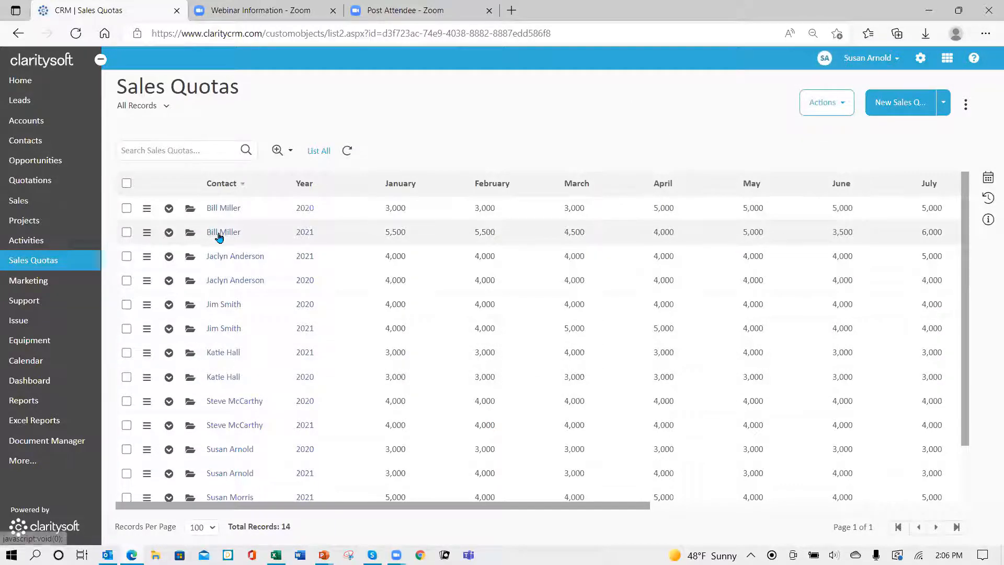
Step: Examine the monthly amounts in the 2021 quota record with 5,500 for January and close it without saving
left_click(187, 239)
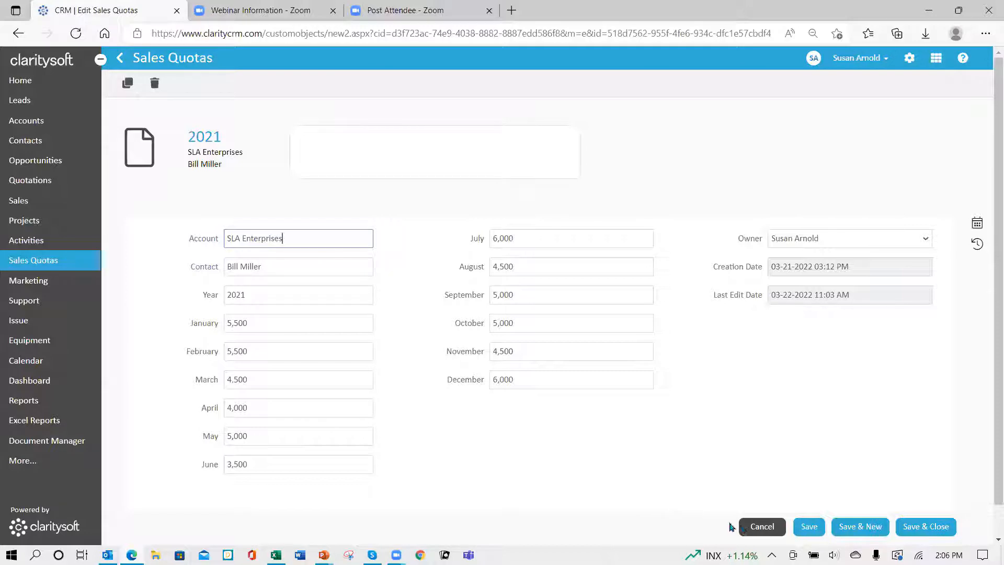
left_click(765, 531)
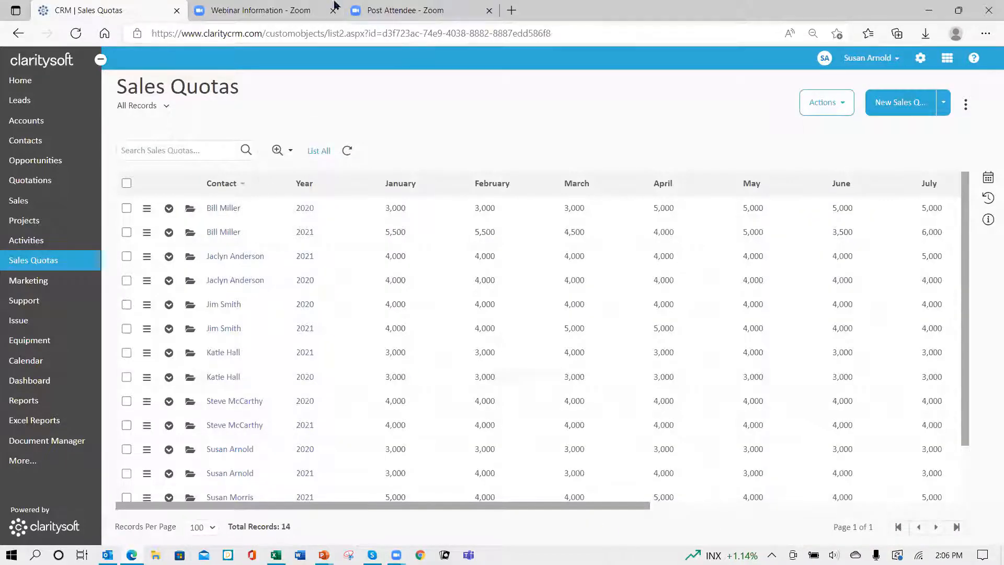
Step: Inspect the Sales Quotas custom module's setup and its Relation options in the settings, and cancel without changes
left_click(921, 59)
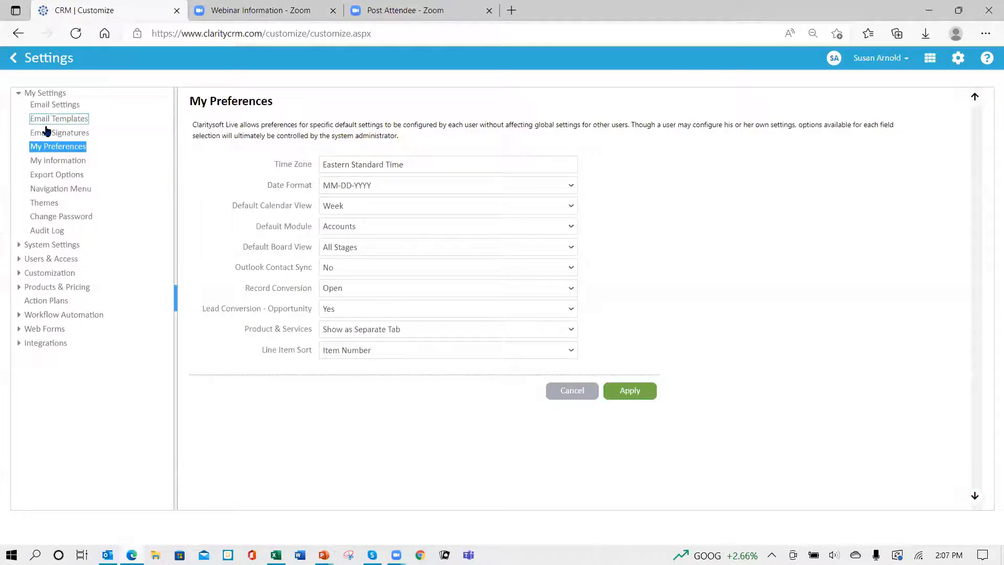
left_click(40, 277)
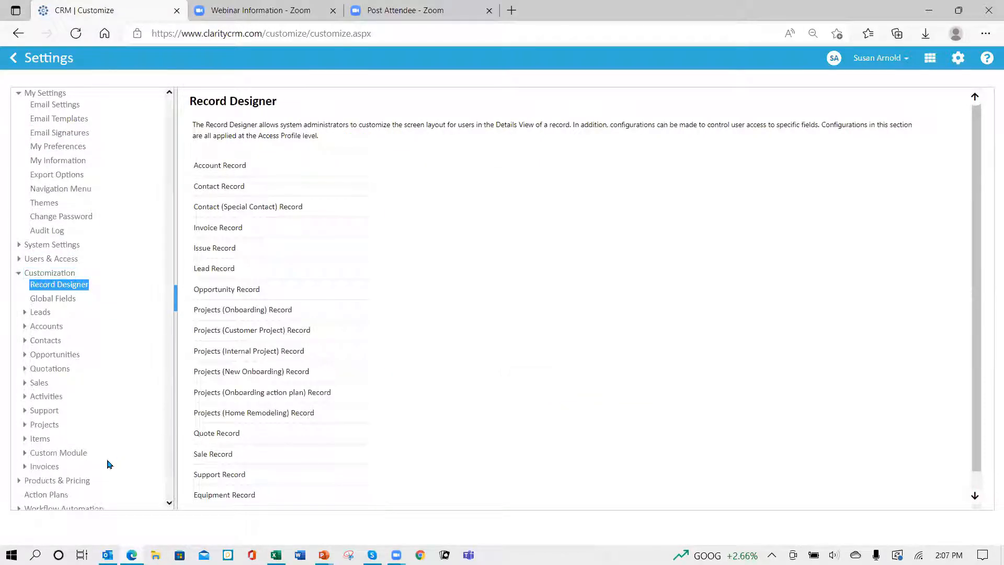
left_click(48, 455)
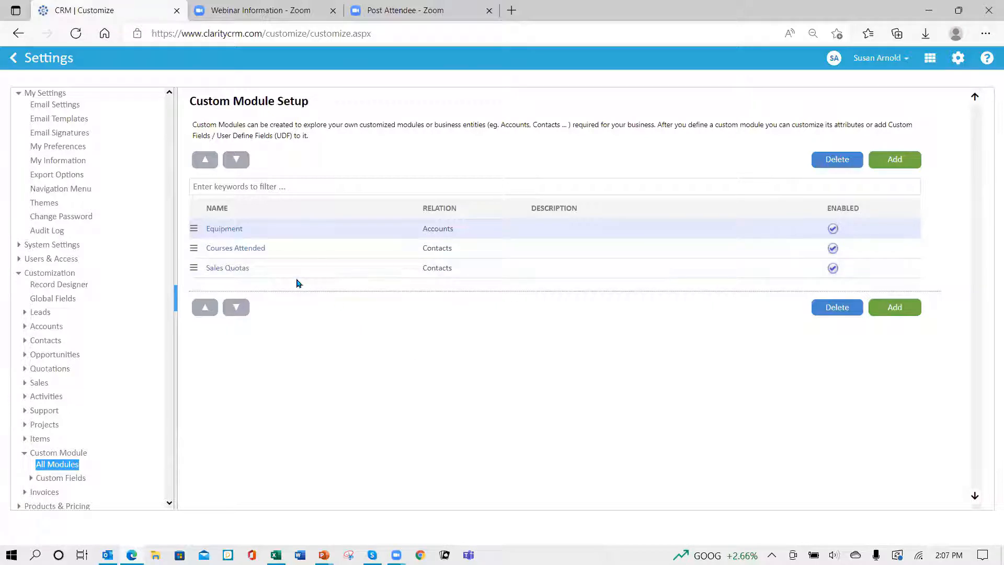
left_click(218, 269)
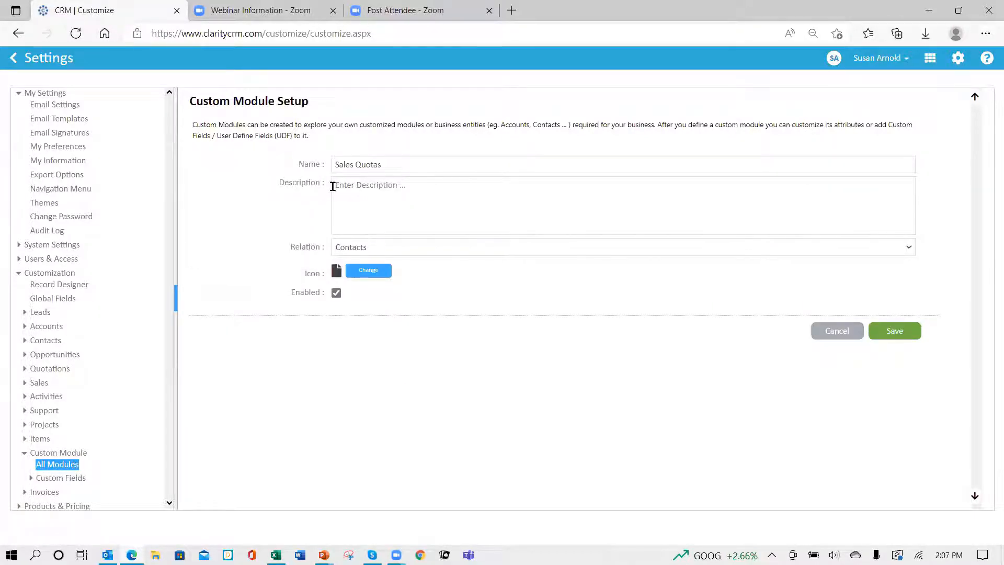
left_click(534, 253)
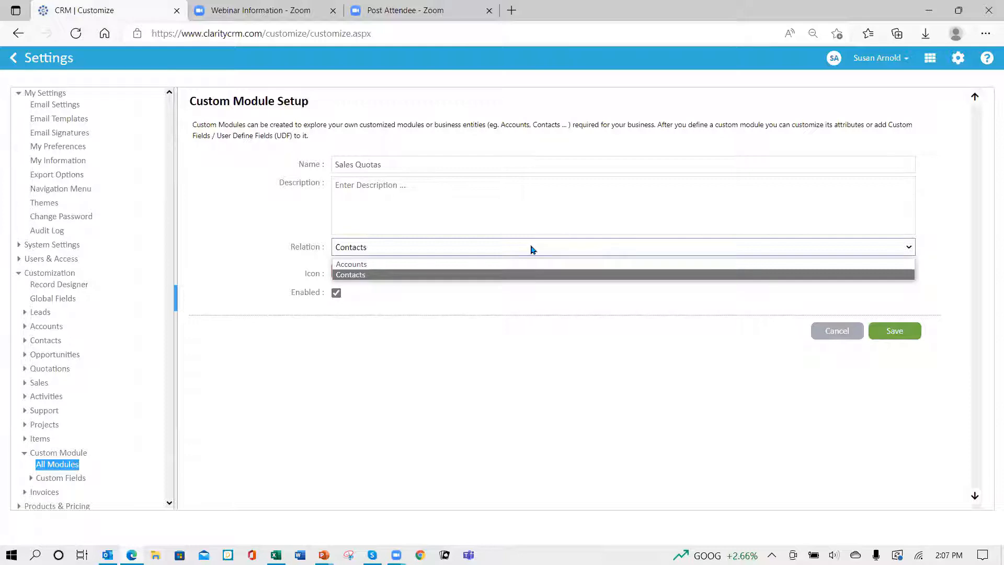
left_click(532, 250)
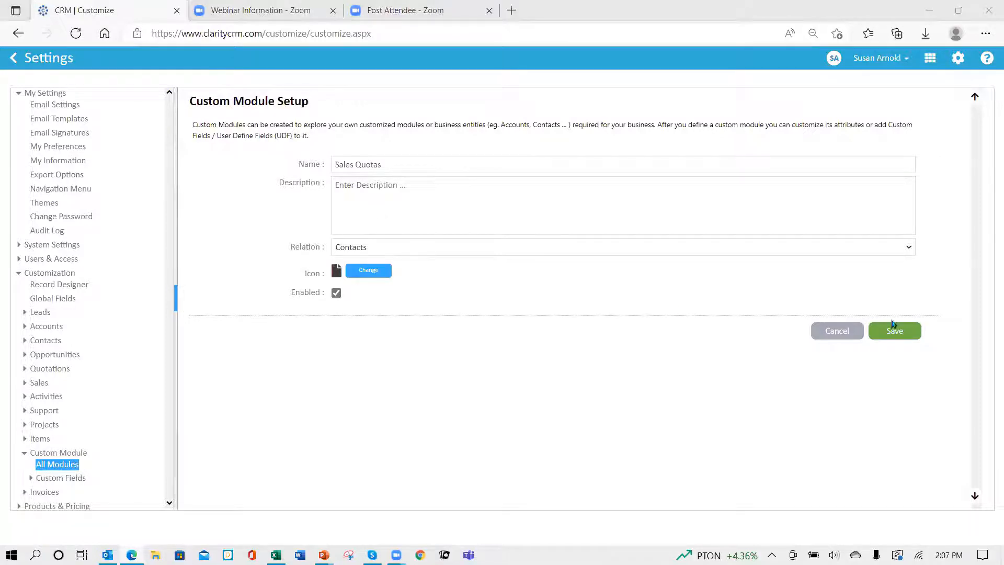
left_click(845, 337)
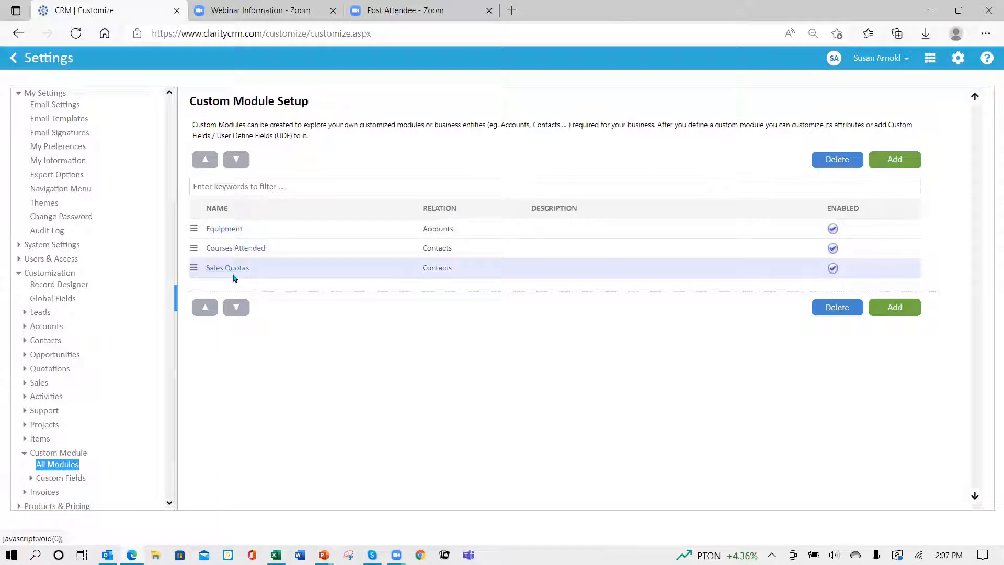
Step: Review the custom fields defined for the Sales Quotas module and return to the Sales Quotas list
left_click(73, 479)
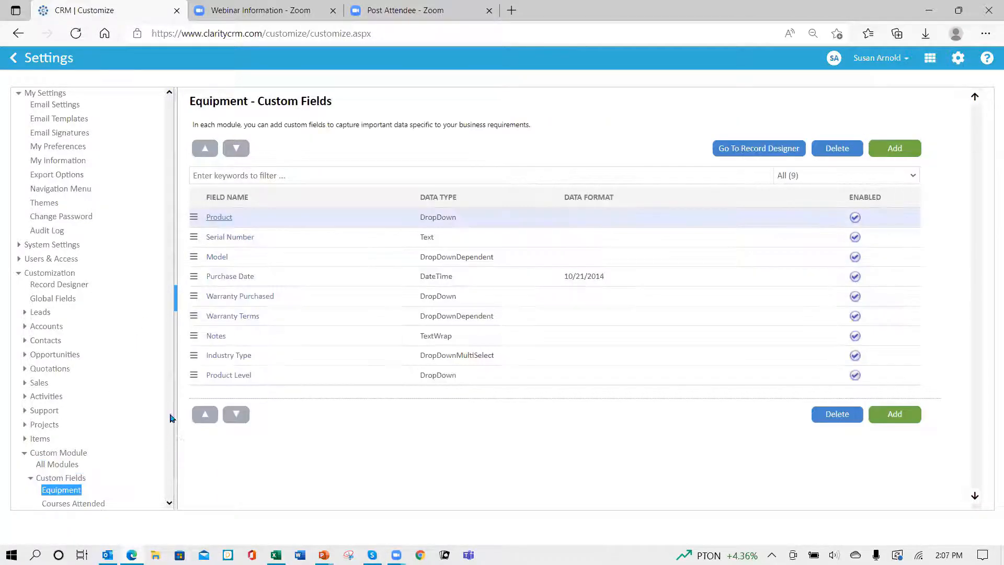
scroll(130, 385, "down", 1)
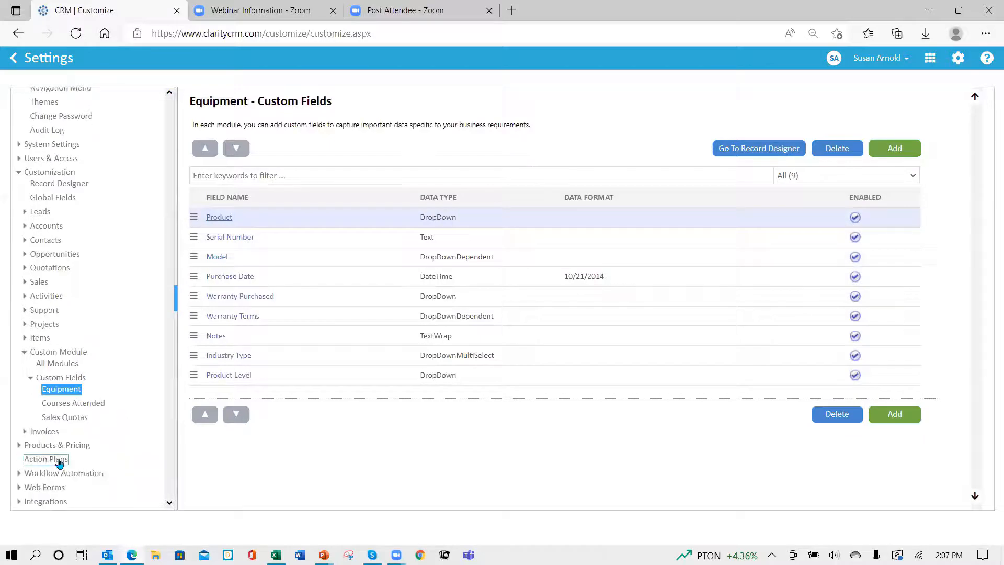
left_click(56, 401)
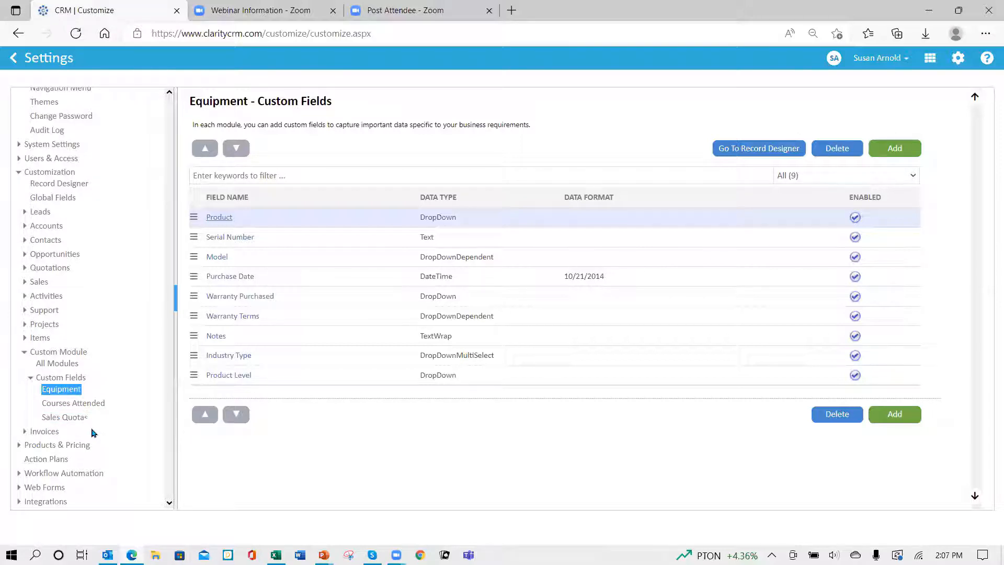
left_click(80, 420)
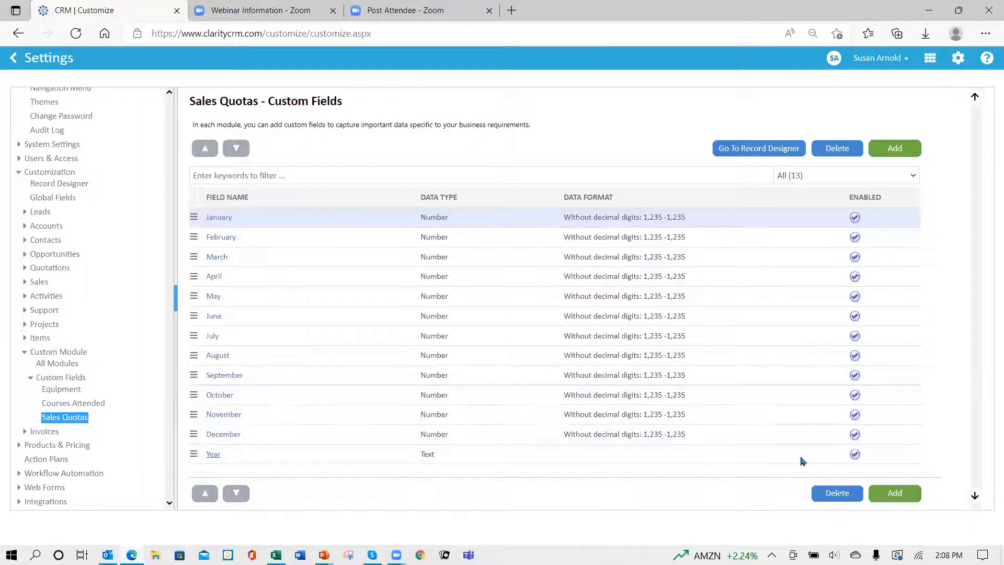
left_click(13, 63)
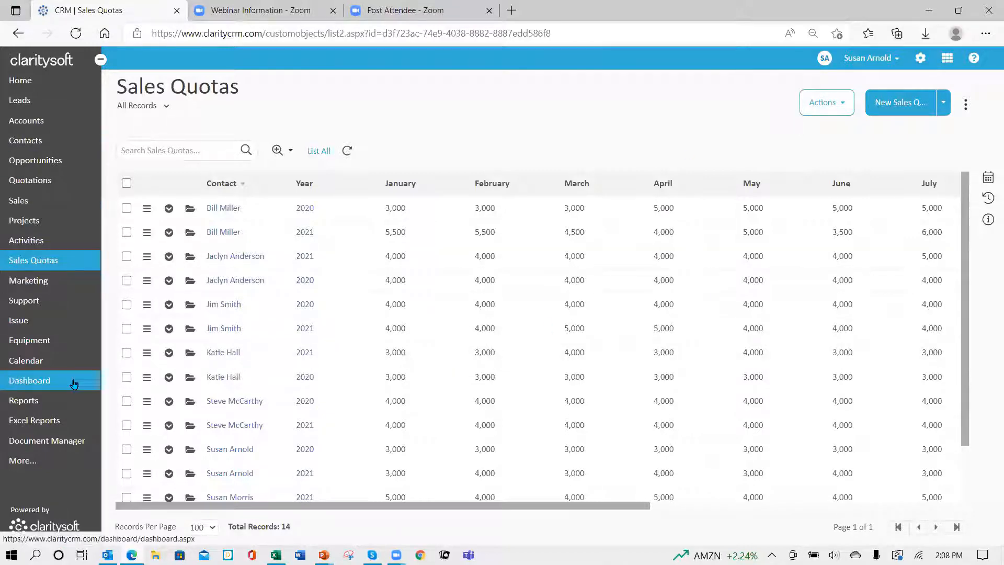
Step: Start a new Excel report and assign it to the Webinar Reports folder
left_click(48, 425)
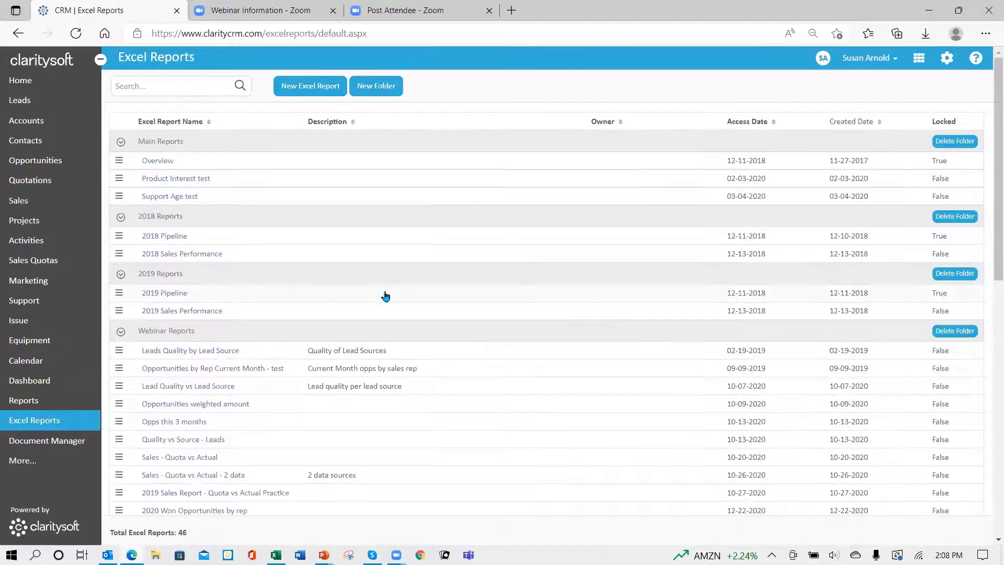
left_click(312, 87)
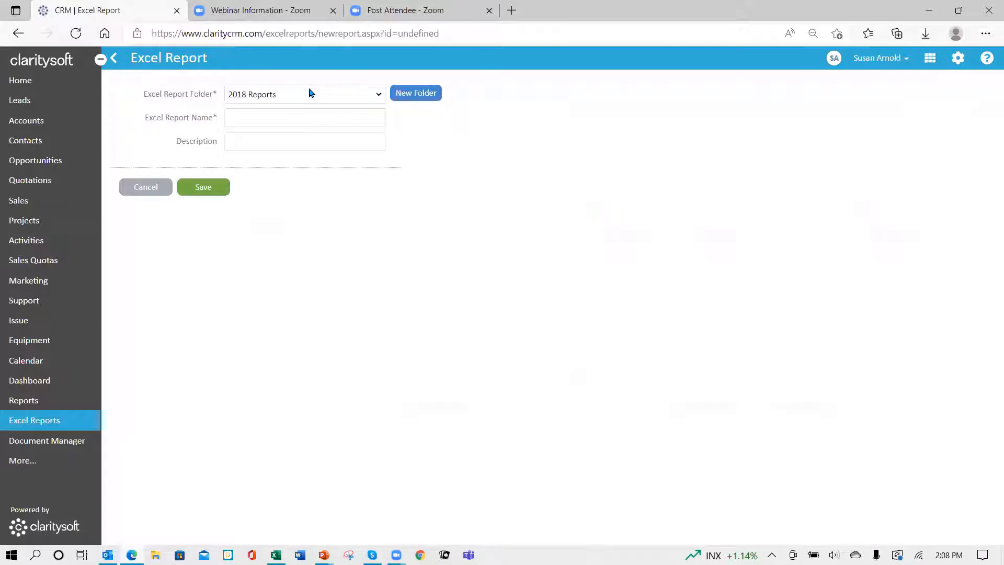
left_click(375, 95)
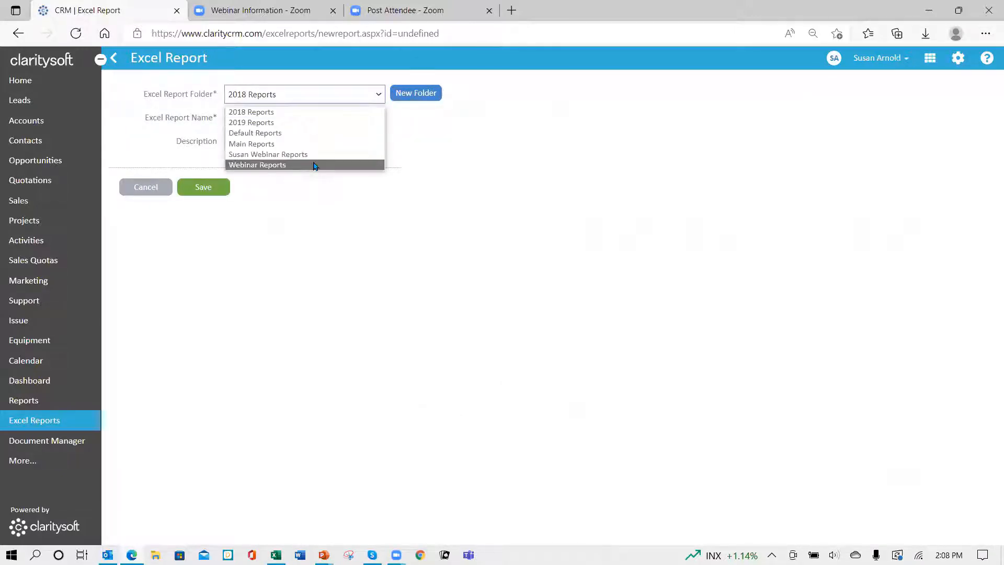
left_click(315, 166)
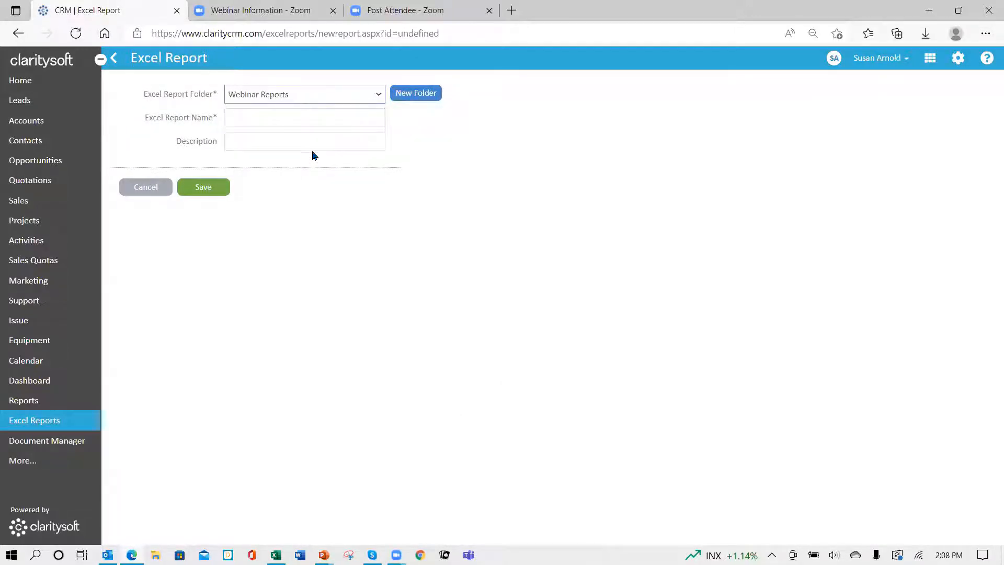
Step: Name the Excel report "2021 Sales Quota vs Actual Webinar"
left_click(284, 117)
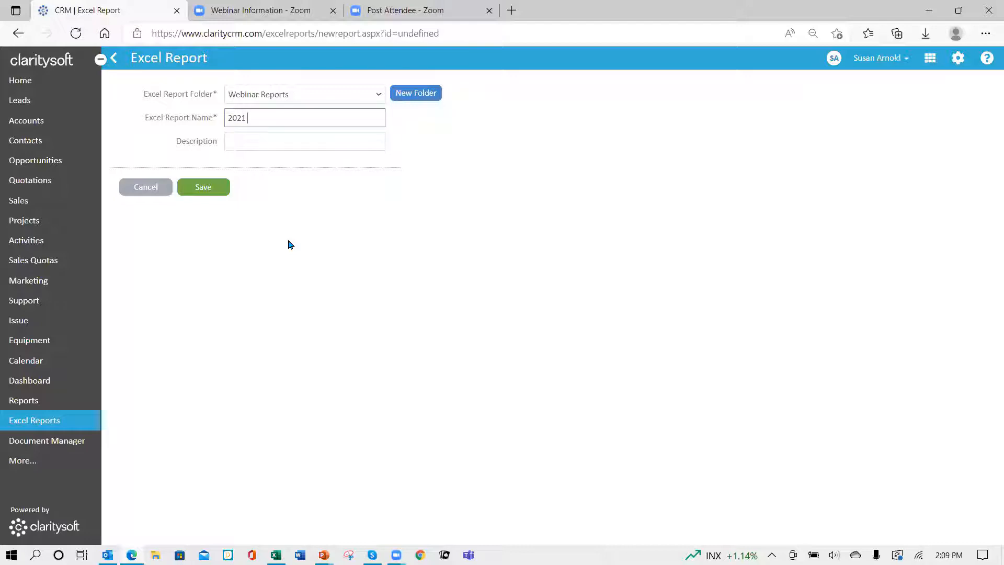
type("Sales Quota vs Ac")
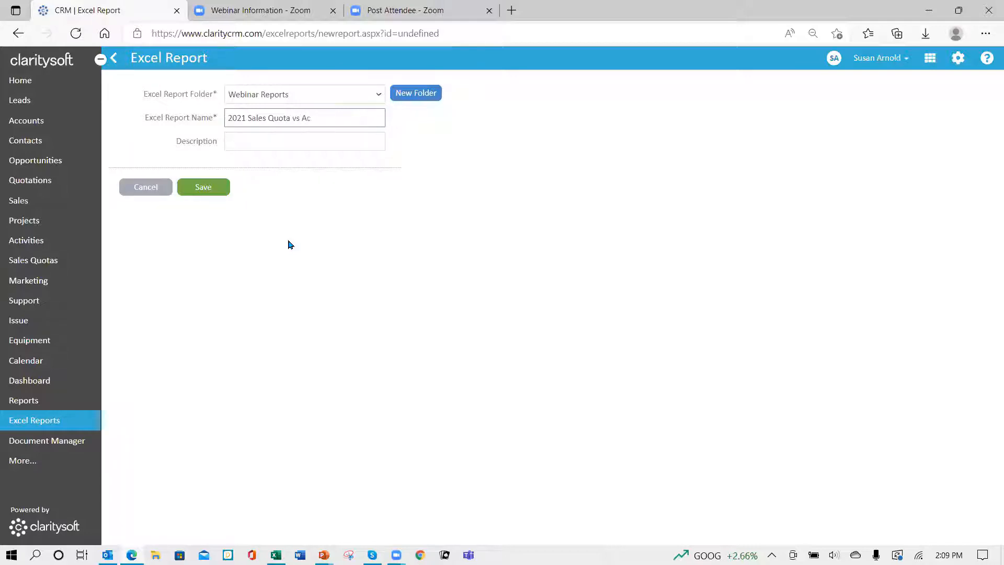
type("tual Webinar")
Step: Copy the report name "2021 Sales Quota vs Actual Webinar" into the description and save the report
left_click_drag(363, 117, 136, 139)
key("ctrl+c")
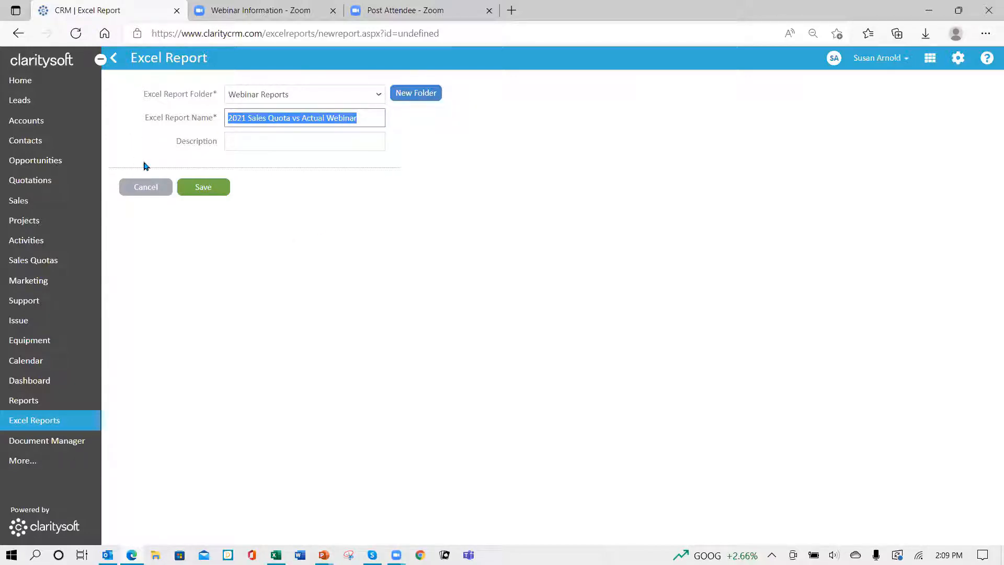
left_click(230, 142)
key("ctrl+v")
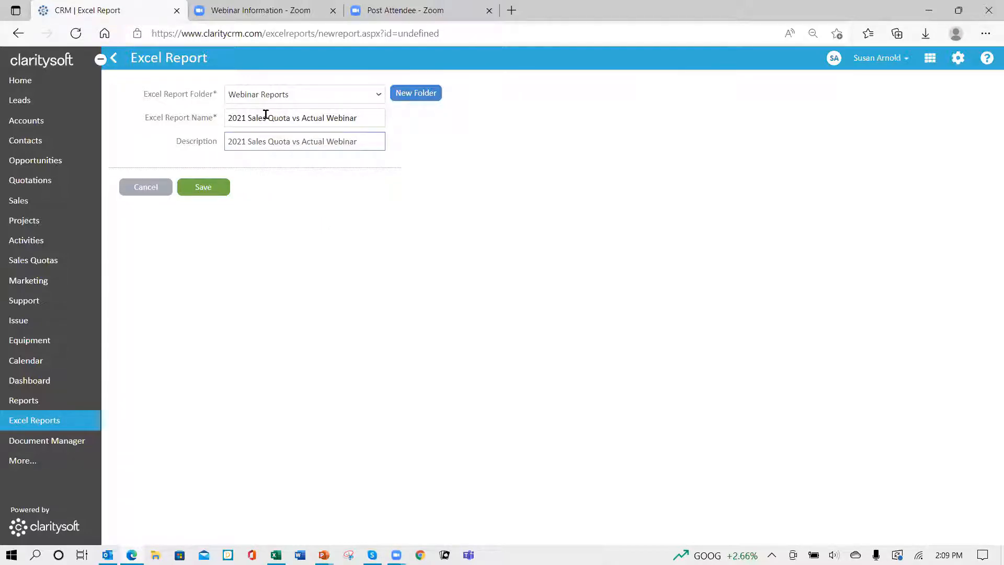
left_click(202, 190)
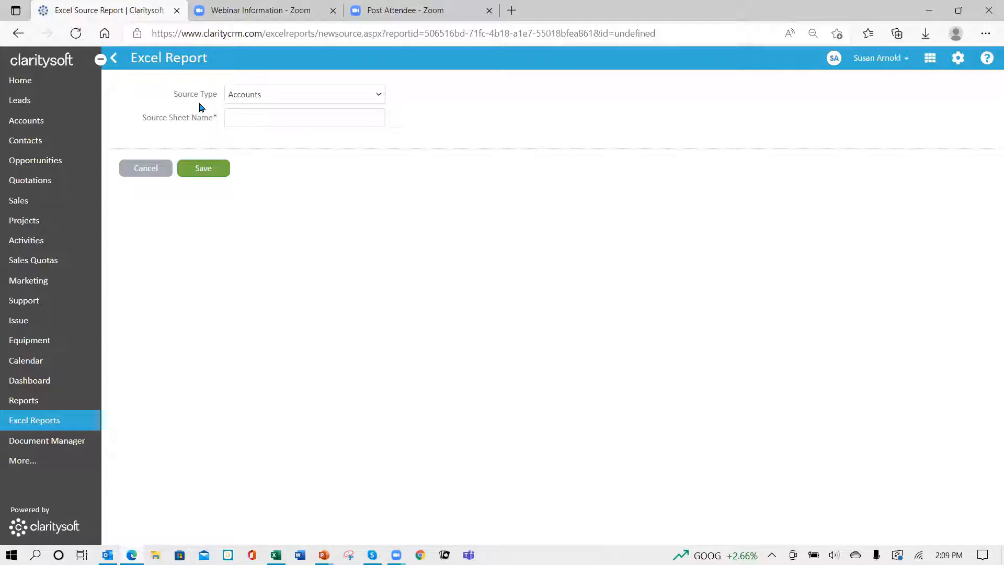
Step: Create a source of type Sales with the sheet name "2021 Sales" and save it
left_click(377, 96)
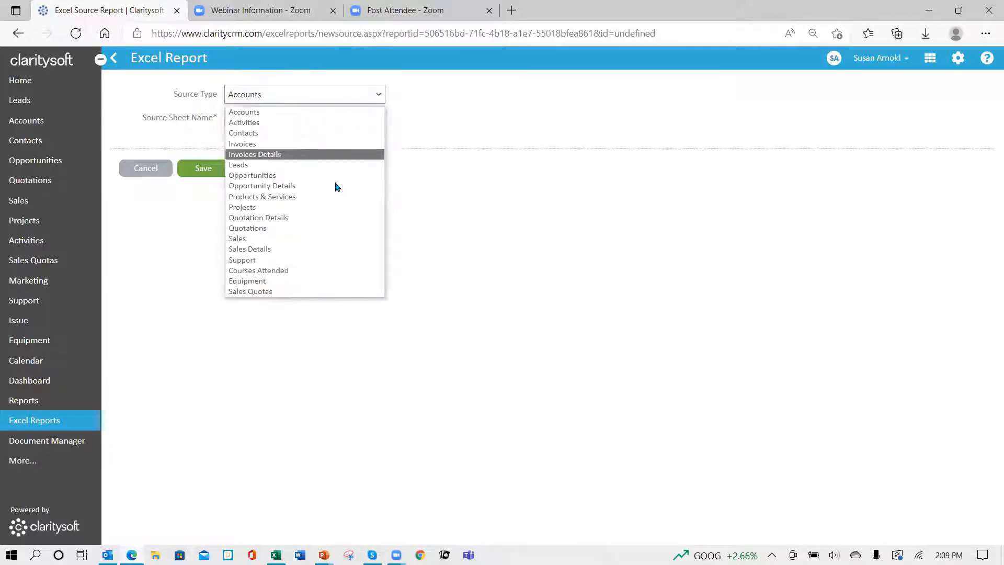
left_click(333, 238)
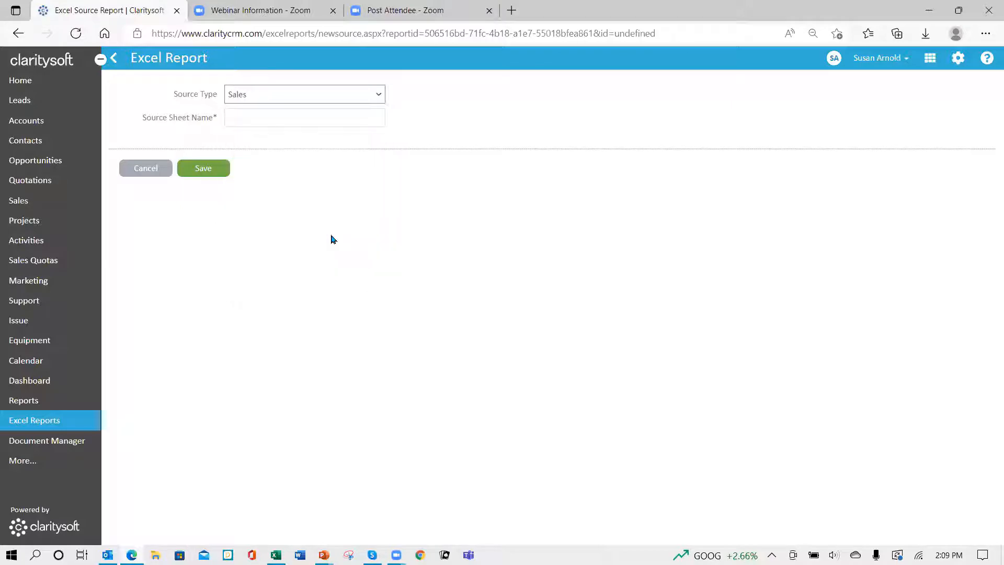
left_click(251, 119)
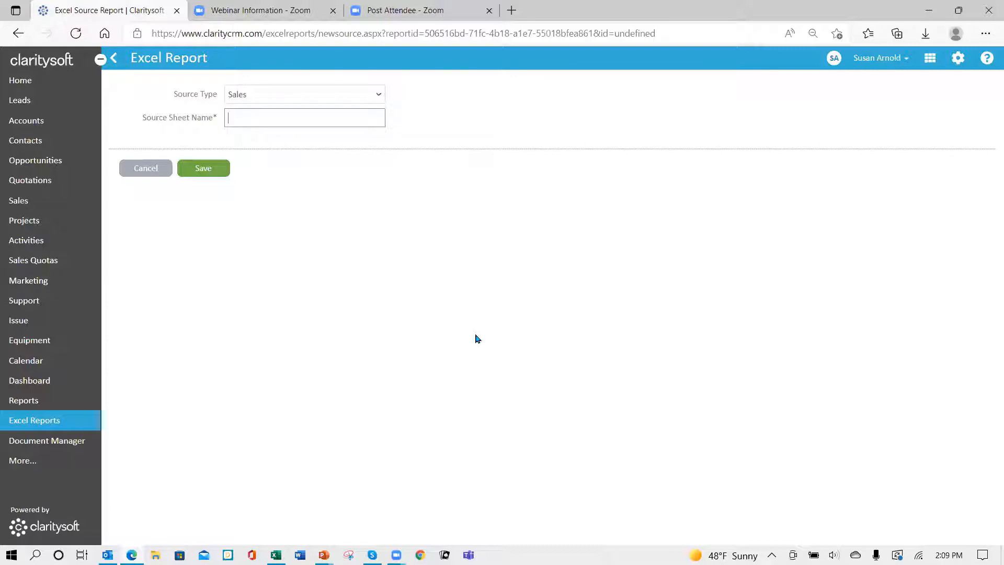
type("2021 SAles")
key("BackSpace")
type("a")
key("BackSpace")
type("le")
left_click(205, 168)
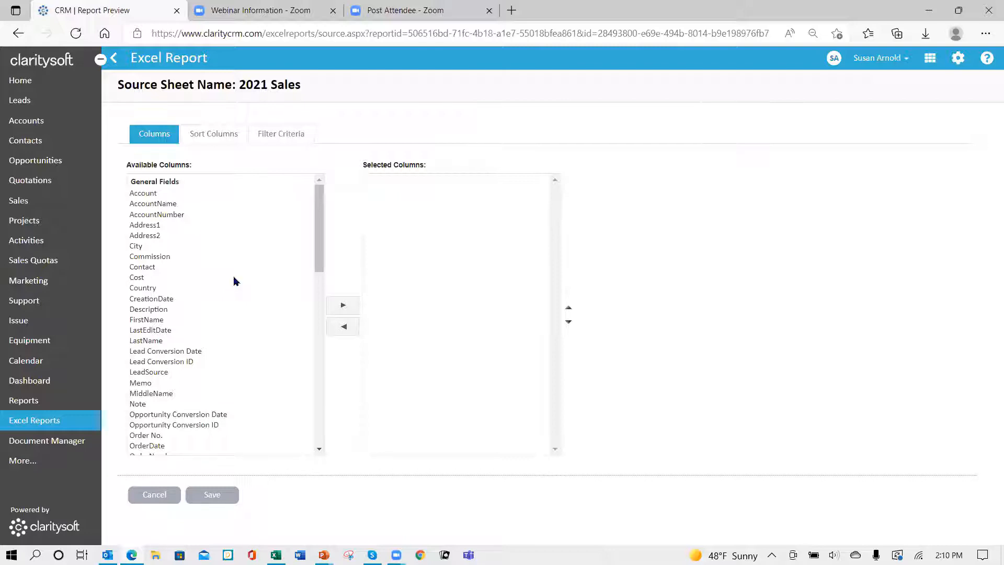
Step: Add the Account, Contact, OrderDate, OrderNumber, SaleRep, SubTotal and Month columns to the 2021 Sales sheet
left_click(153, 194)
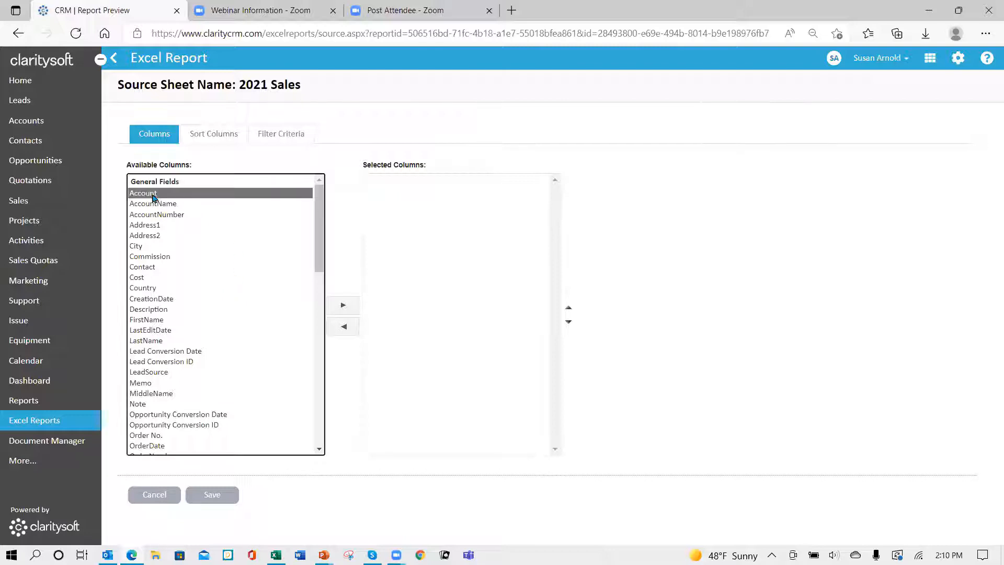
left_click(153, 268, "ctrl")
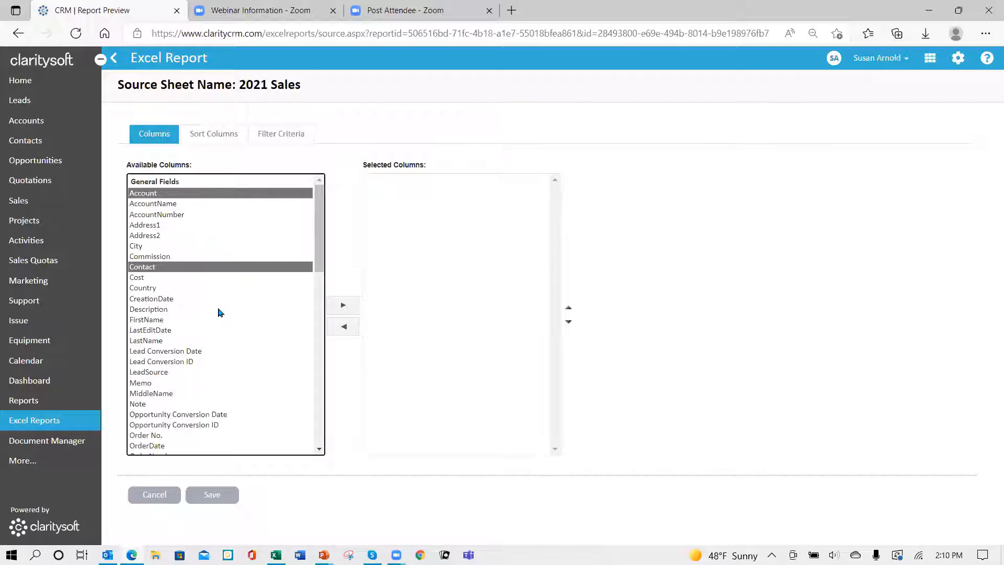
scroll(253, 385, "down", 3)
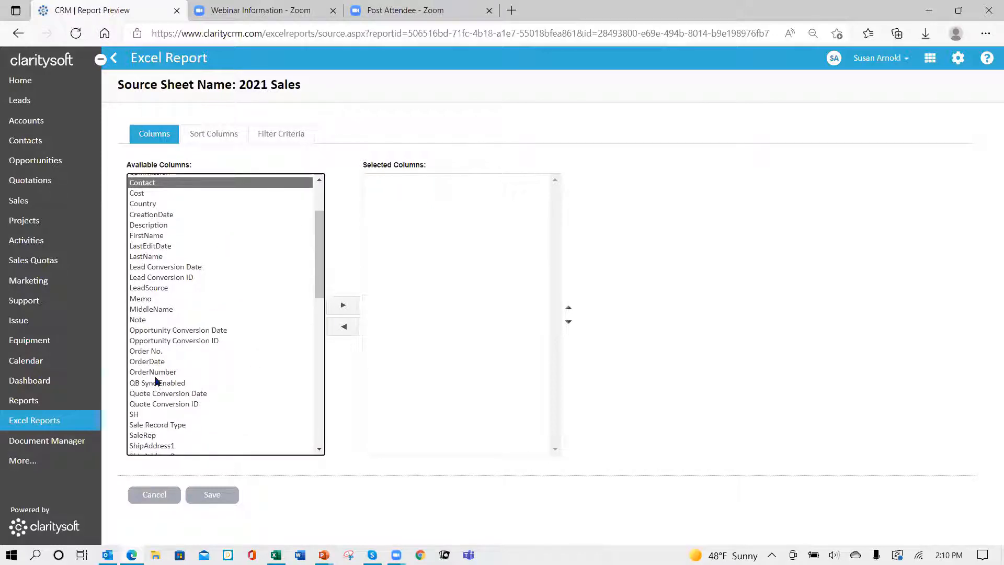
left_click(153, 373, "ctrl")
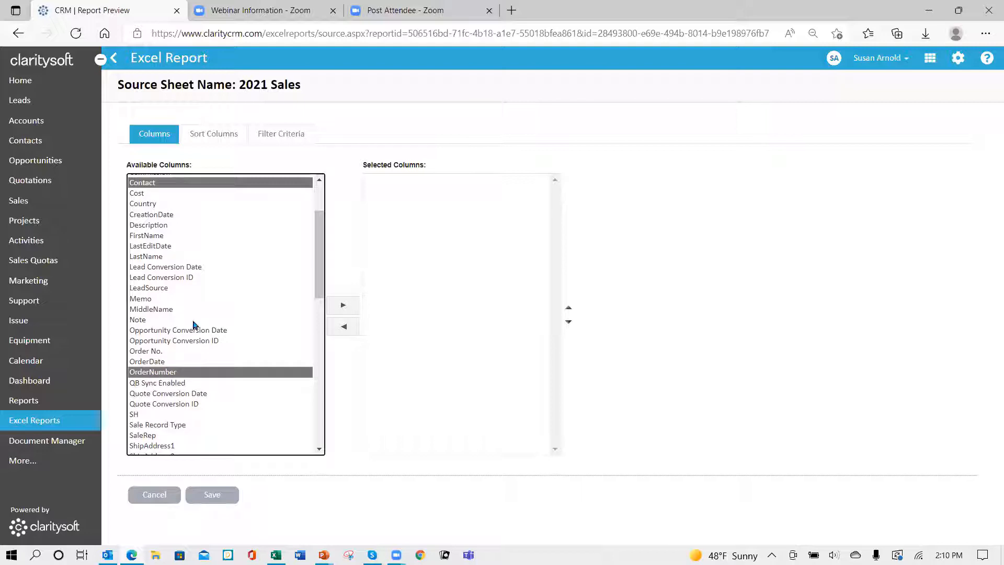
left_click(155, 362, "ctrl")
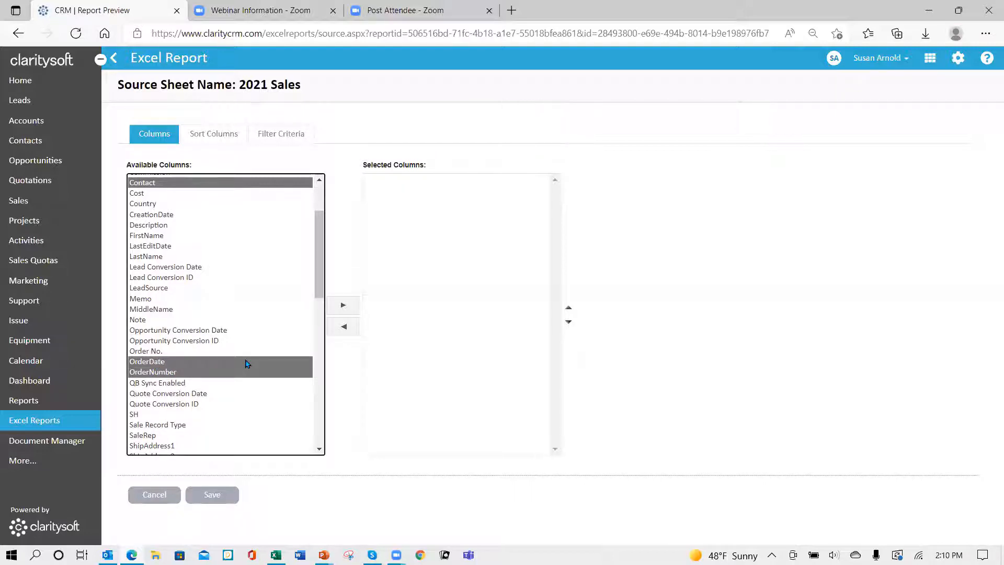
scroll(231, 388, "down", 7)
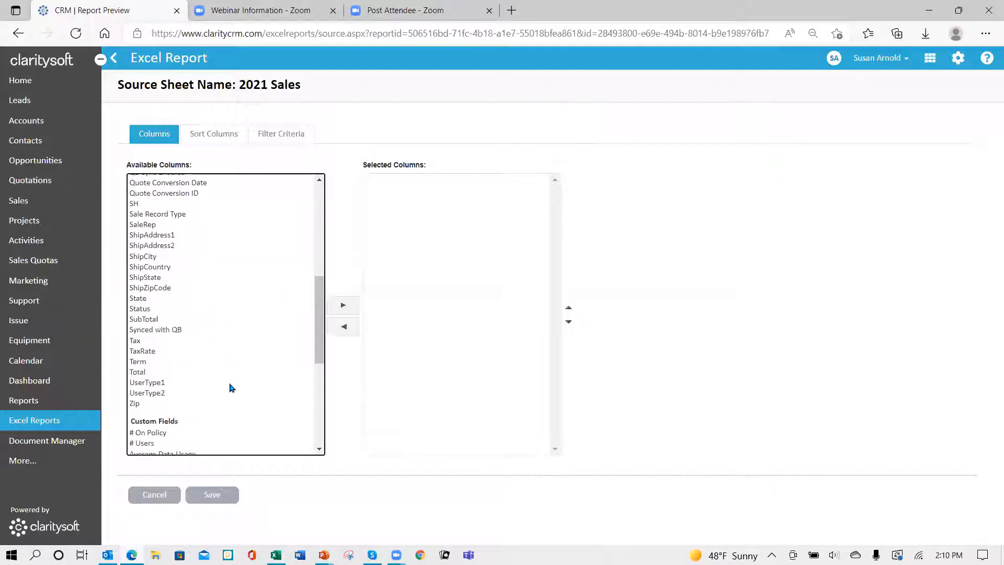
scroll(232, 388, "down", 4)
left_click(149, 432, "ctrl")
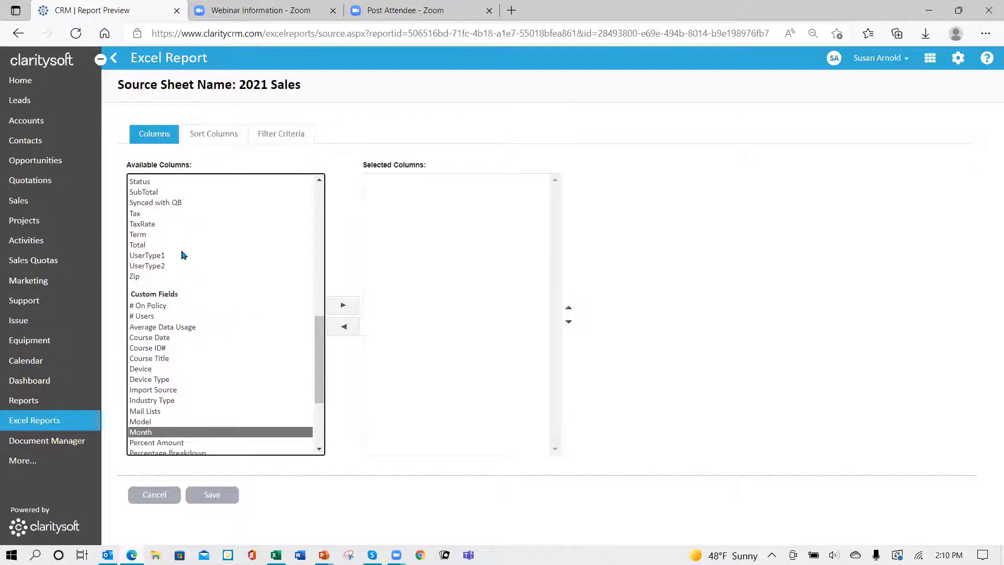
scroll(169, 282, "up", 4)
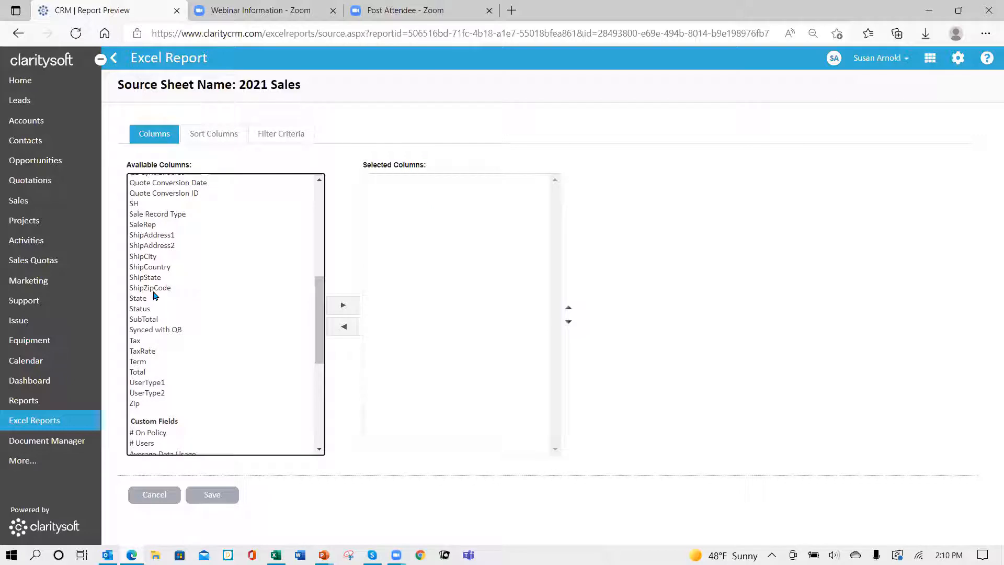
left_click(149, 225)
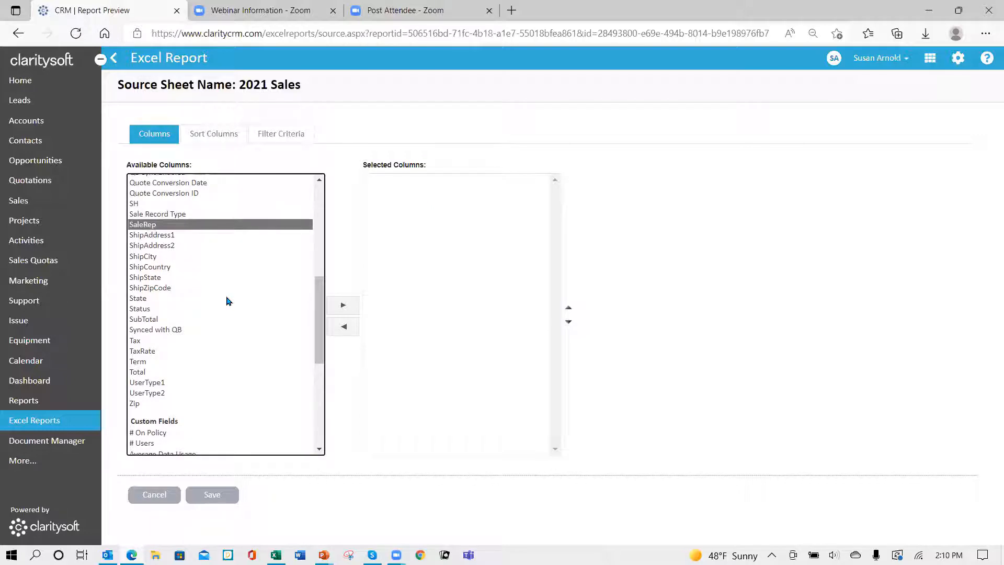
left_click(146, 321, "ctrl")
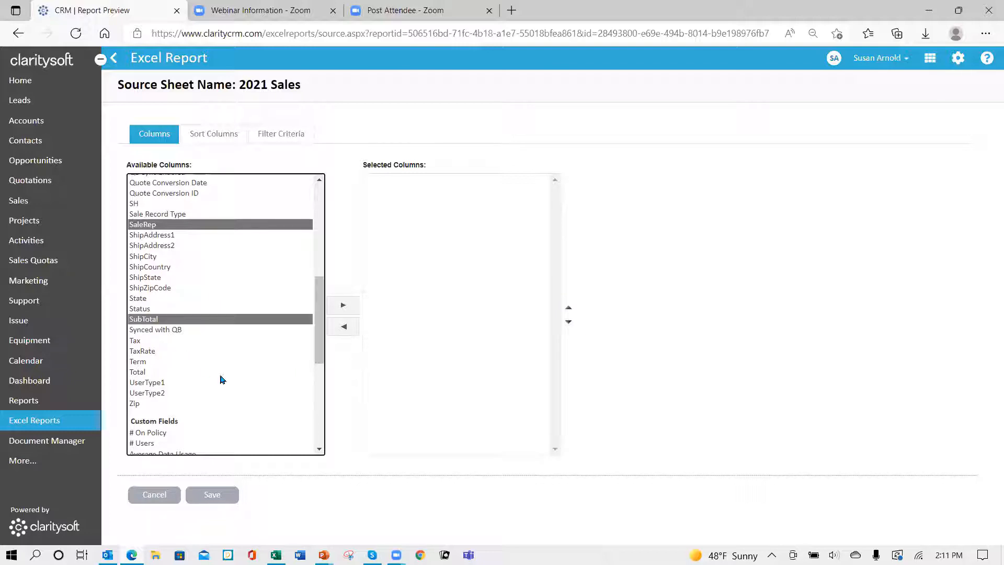
left_click(342, 307)
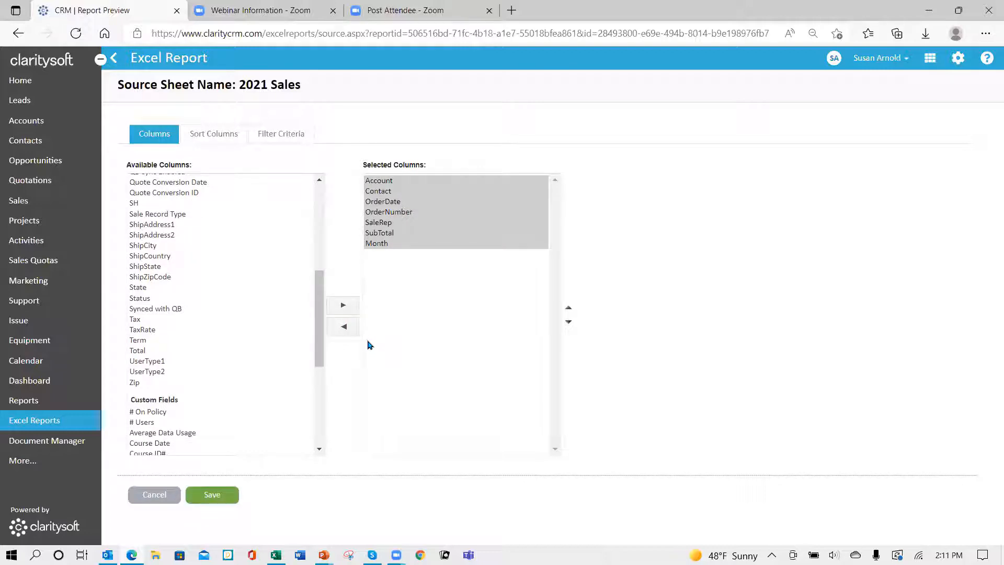
Step: Reorder the selected columns so OrderNumber comes before OrderDate and Month comes directly before SaleRep
left_click(398, 212)
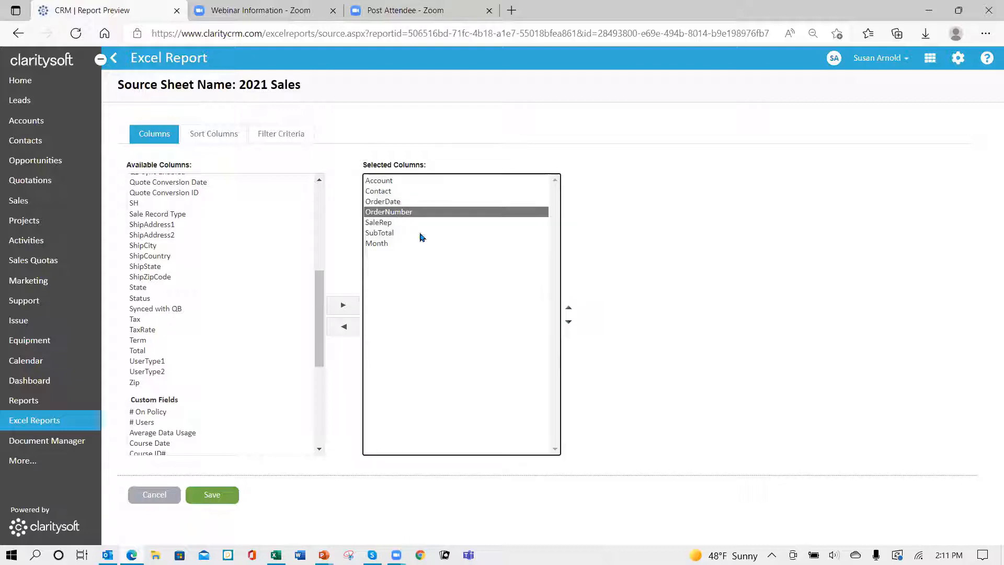
left_click(570, 310)
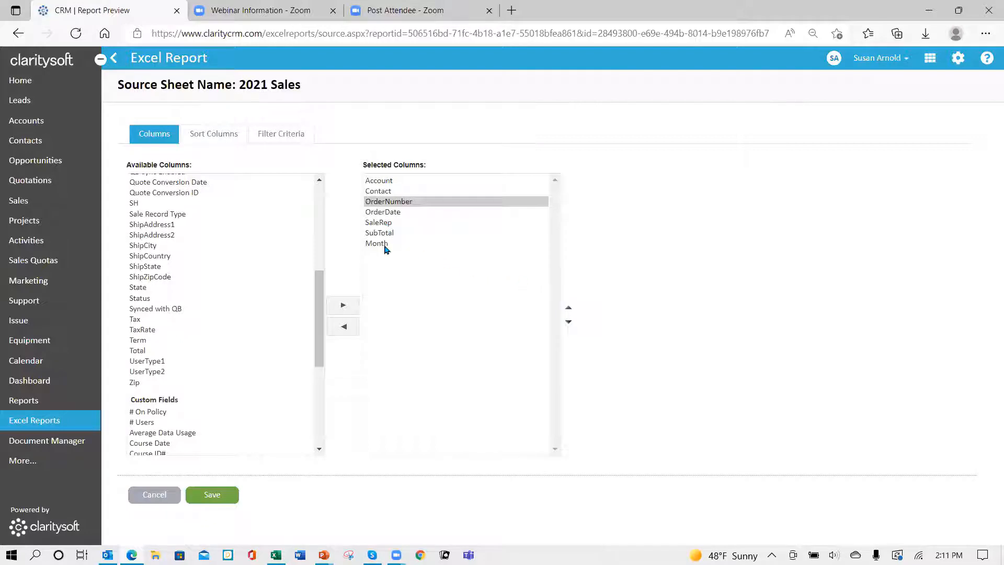
left_click(385, 244)
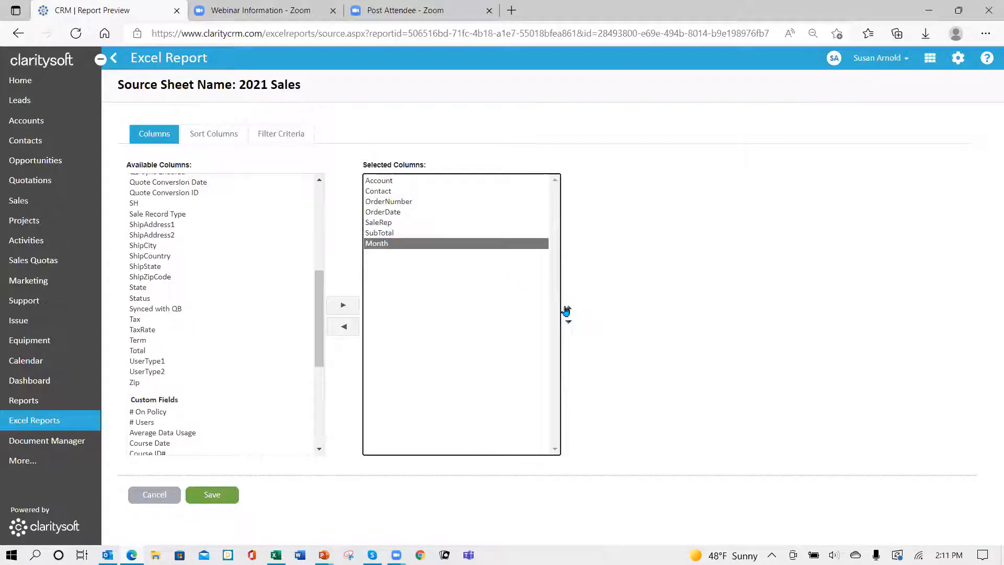
left_click(568, 309)
left_click(567, 309)
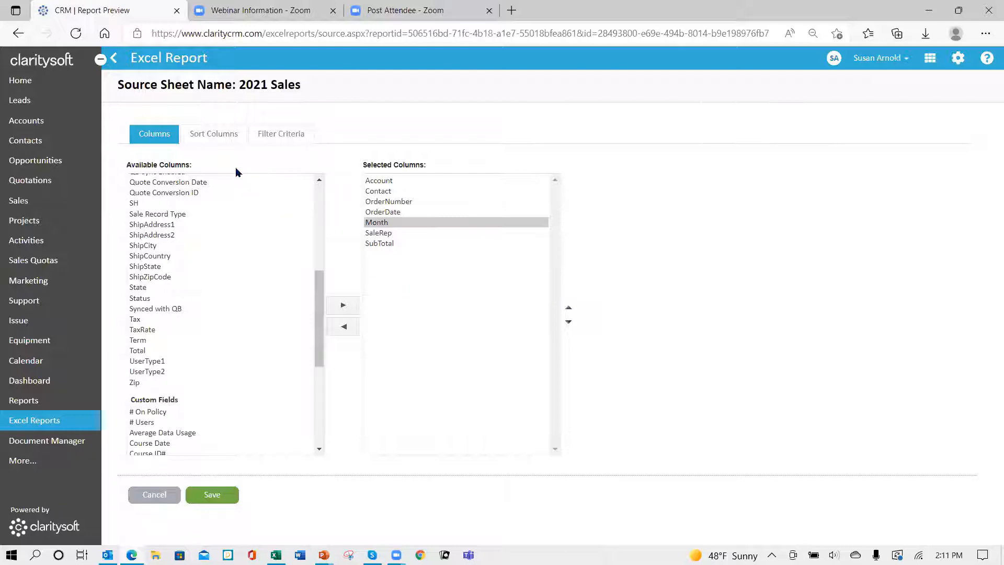
Step: Set OrderDate as the first sort column of the 2021 Sales sheet
left_click(225, 137)
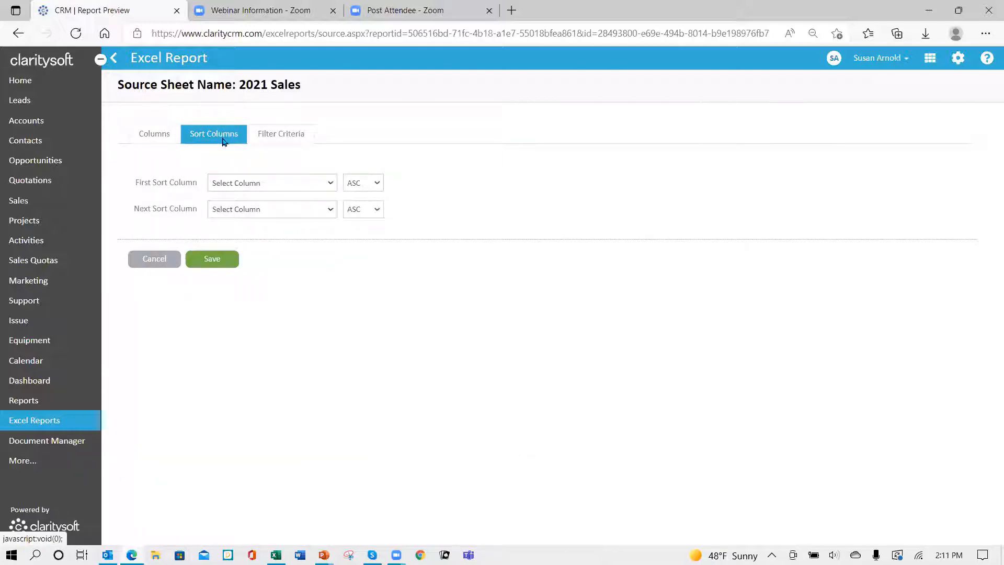
left_click(330, 184)
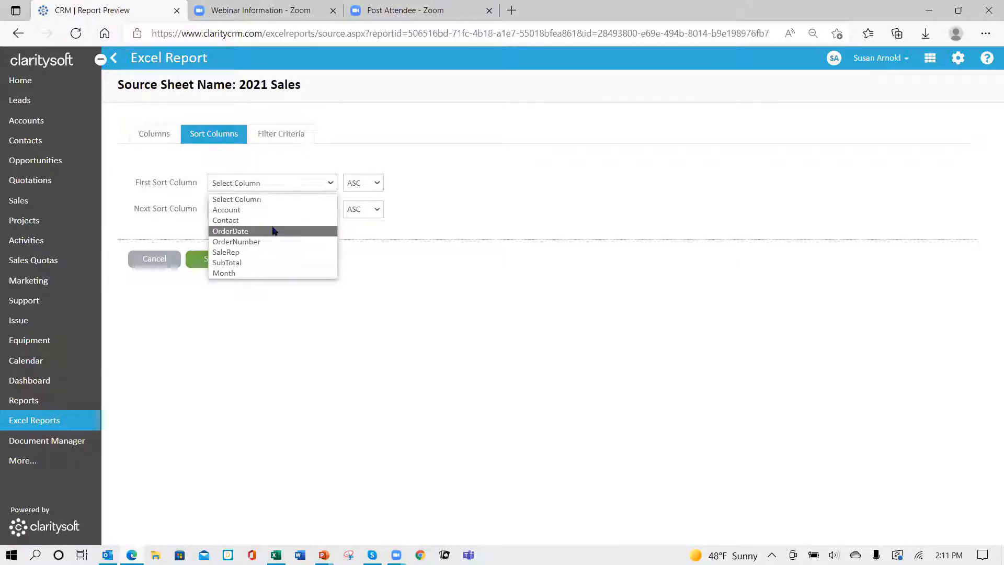
left_click(273, 232)
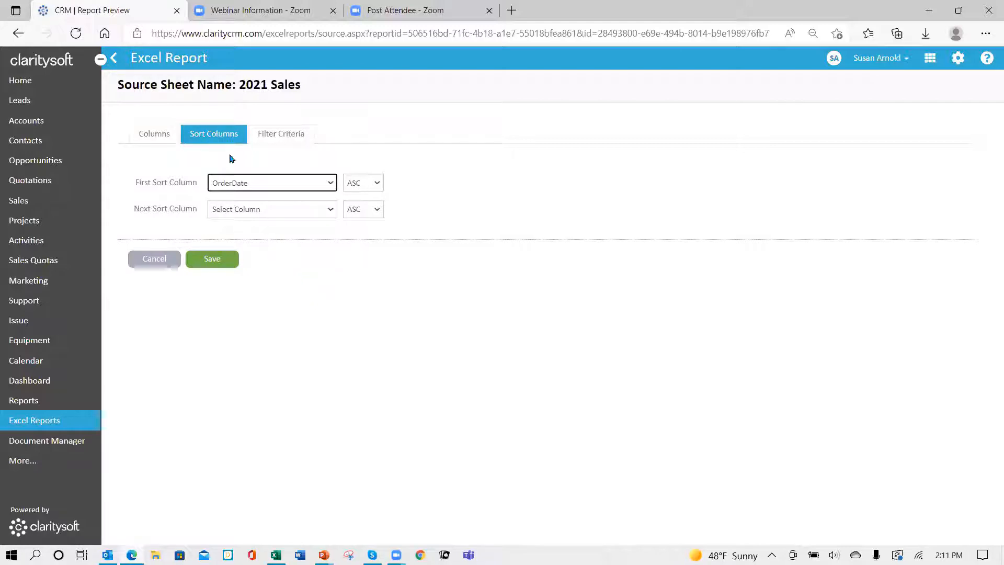
Step: Filter the 2021 Sales sheet to an OrderDate range from 01/01/2021 to 12/31/2021 and save the source
left_click(285, 135)
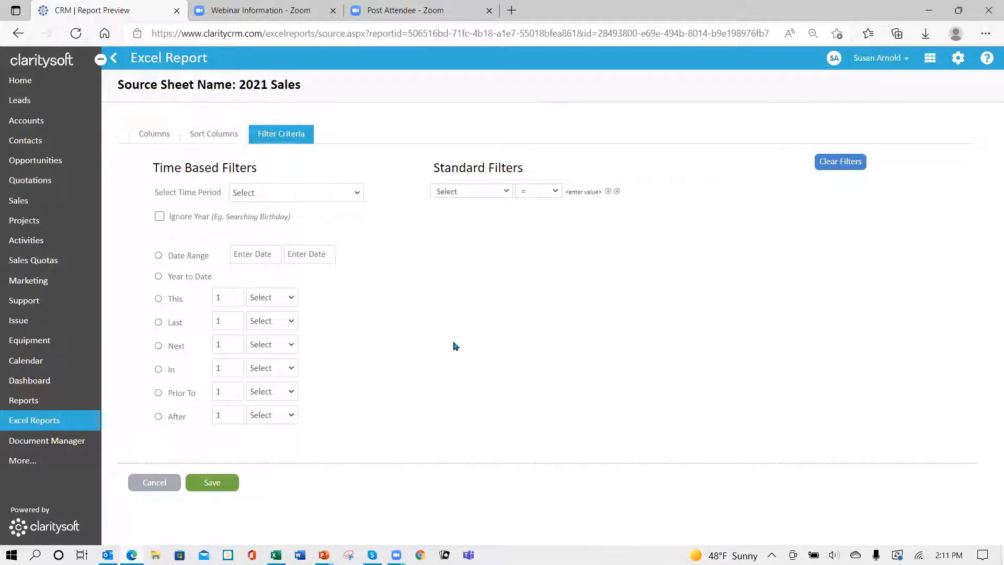
left_click(358, 194)
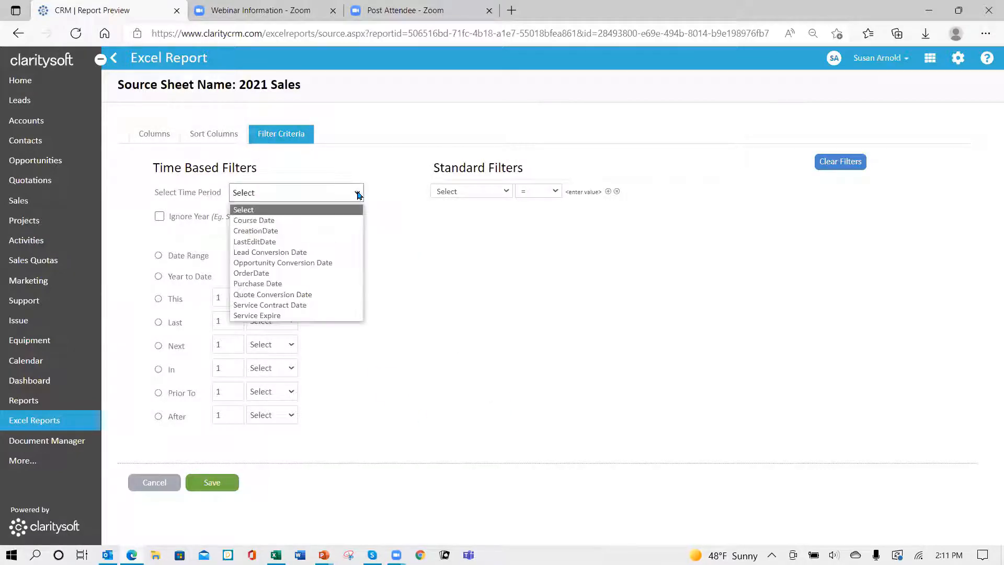
left_click(272, 273)
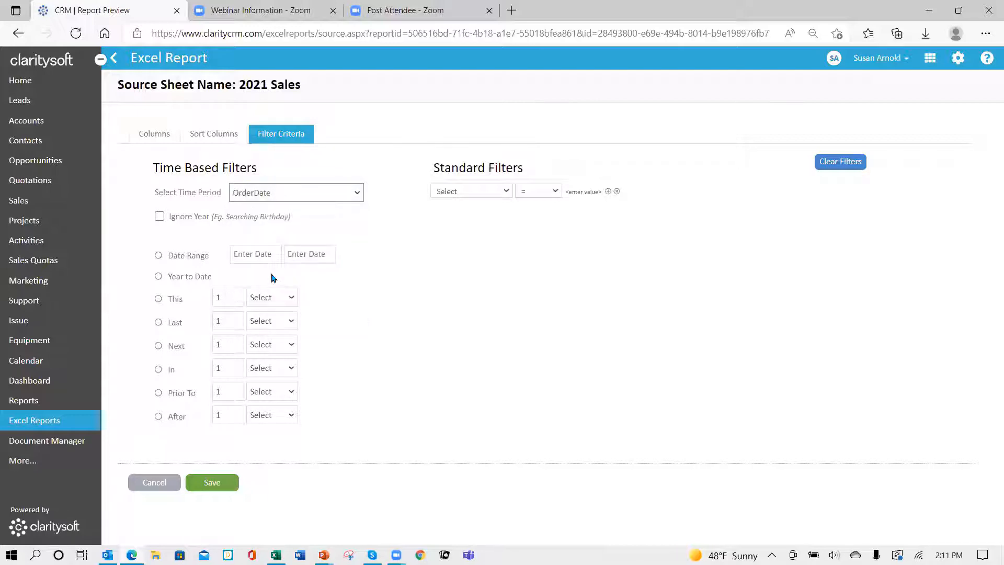
left_click(158, 256)
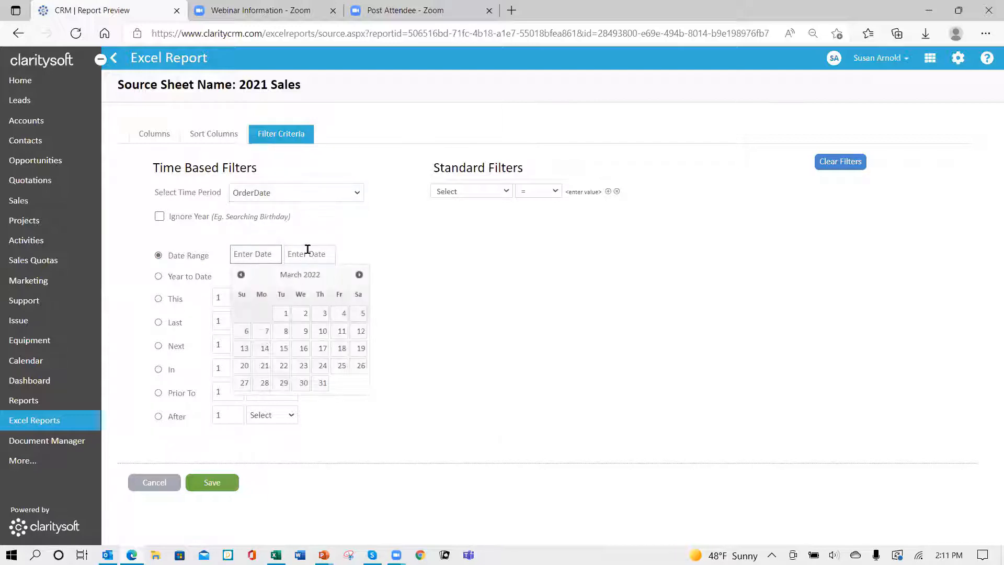
type("01/01/2021")
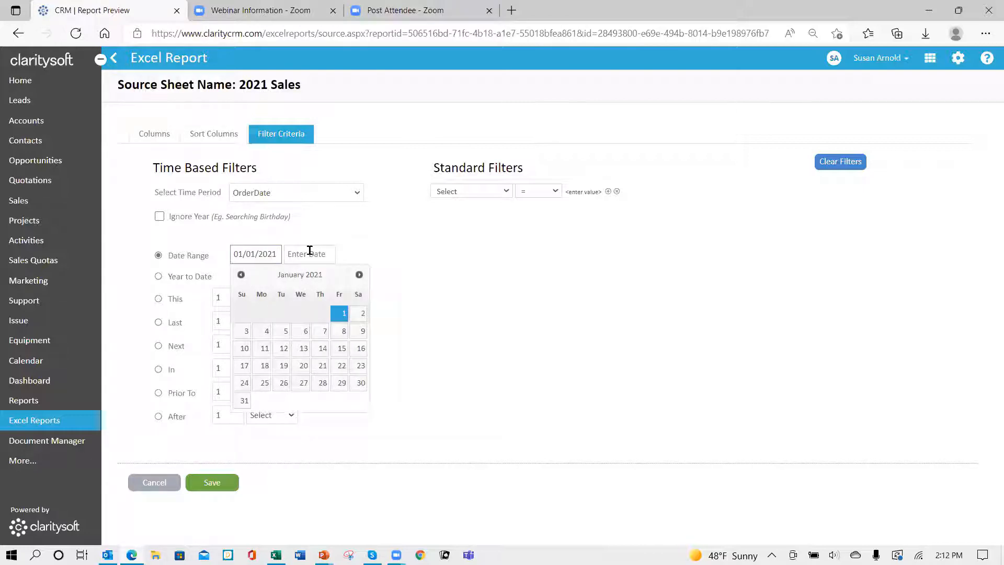
left_click(310, 252)
type("12/31")
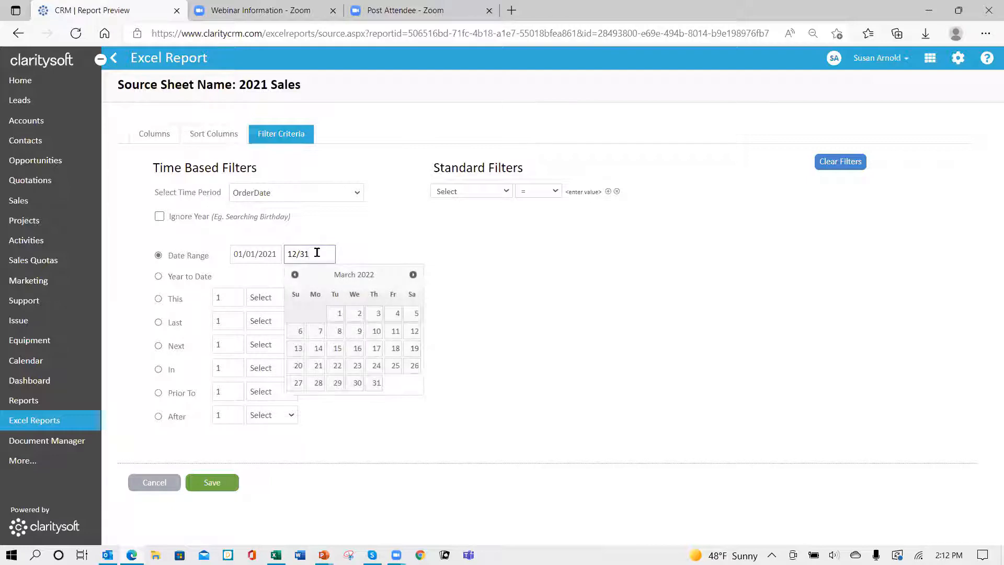
type("/20")
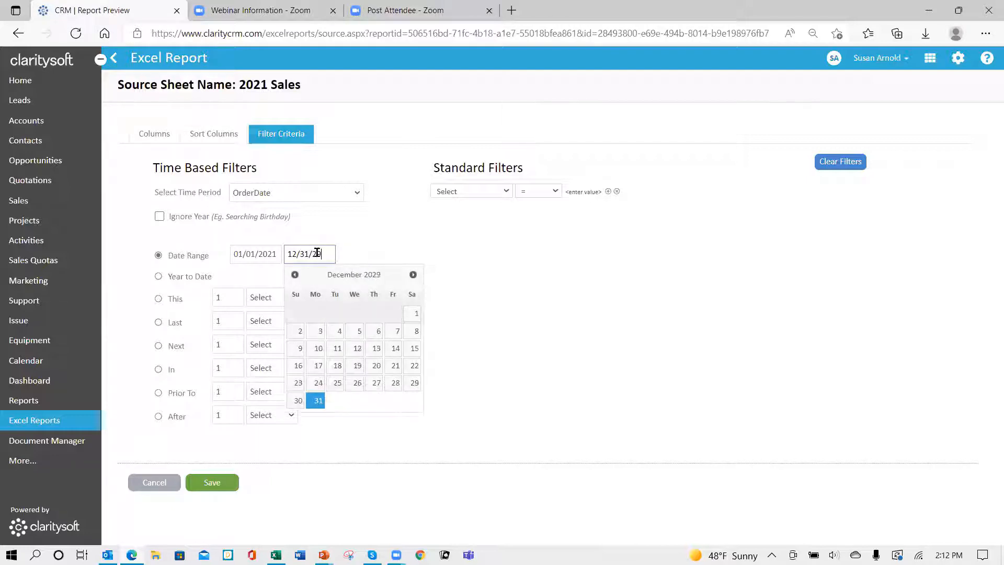
type("21")
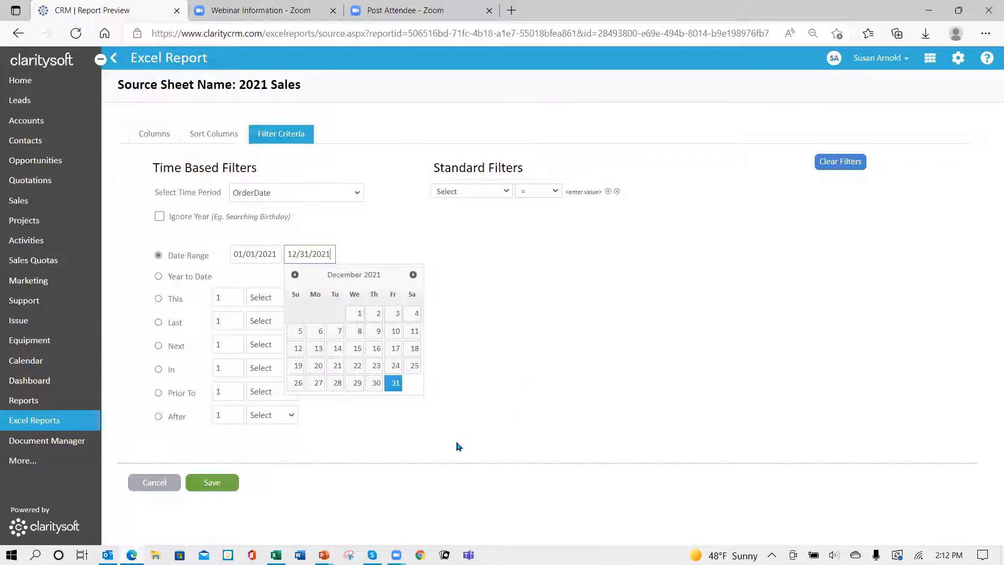
left_click(480, 406)
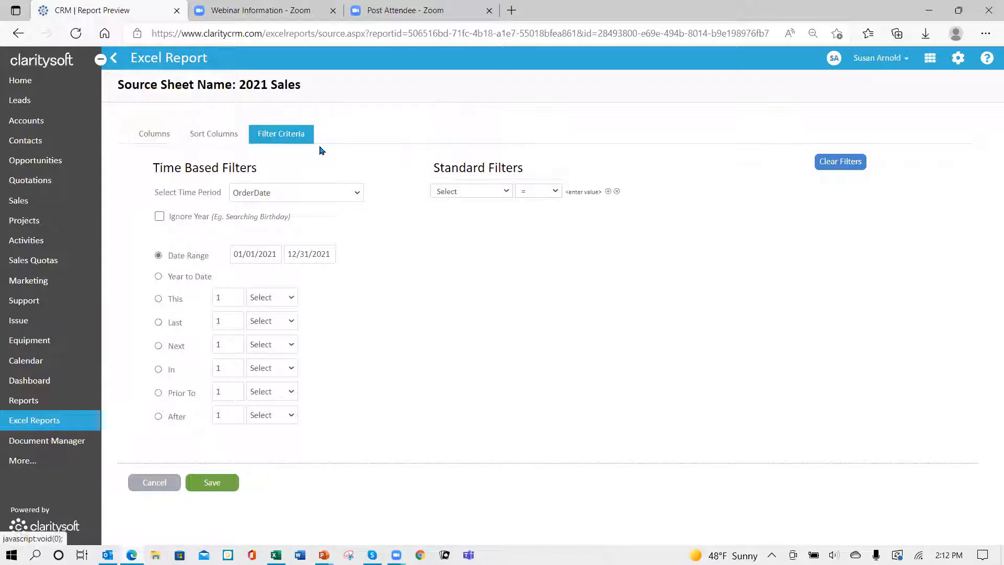
left_click(213, 482)
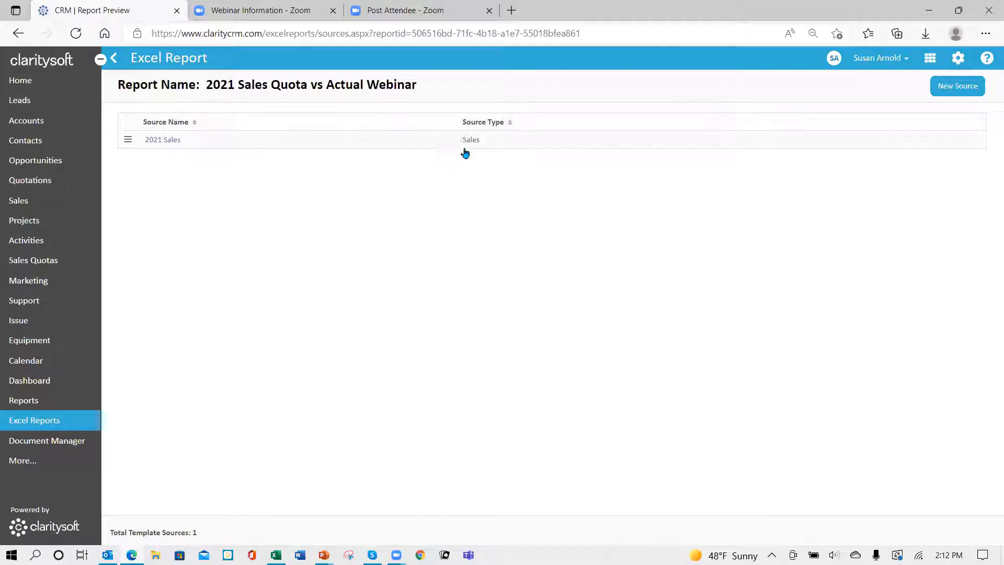
Step: Create a new source of type Sales Quotas with the sheet name "2021 Sales Quotas" and save it
left_click(955, 90)
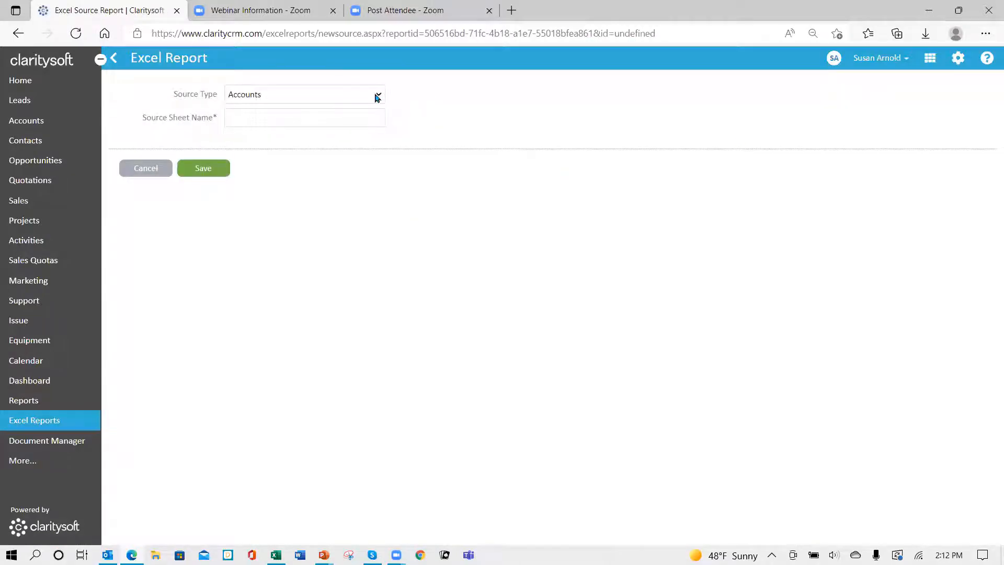
left_click(377, 96)
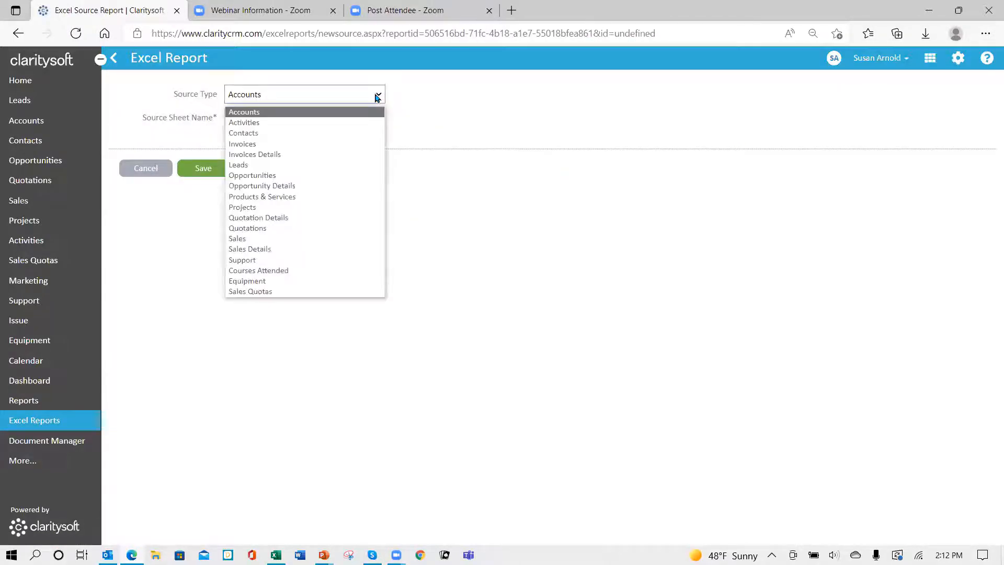
left_click(262, 291)
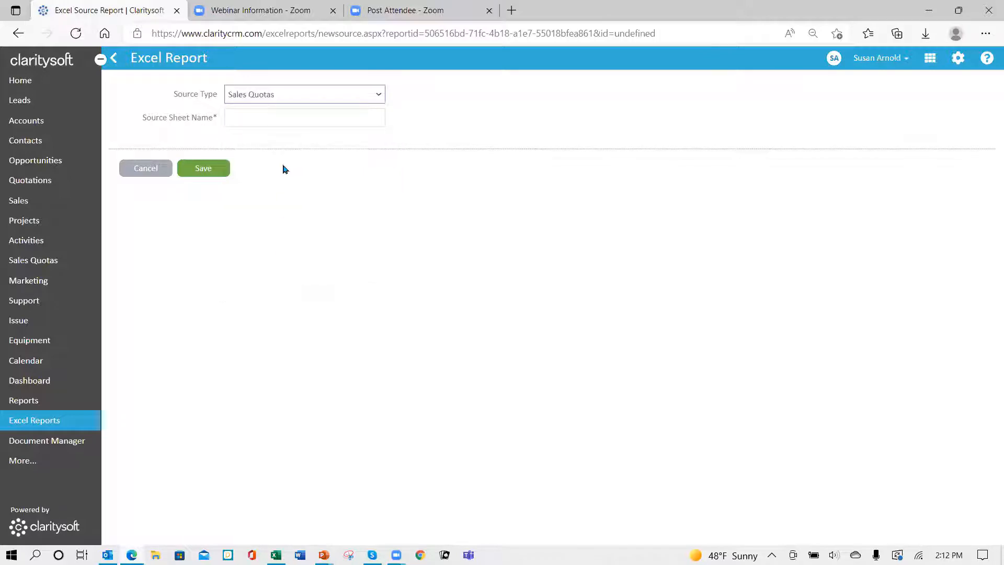
left_click(273, 119)
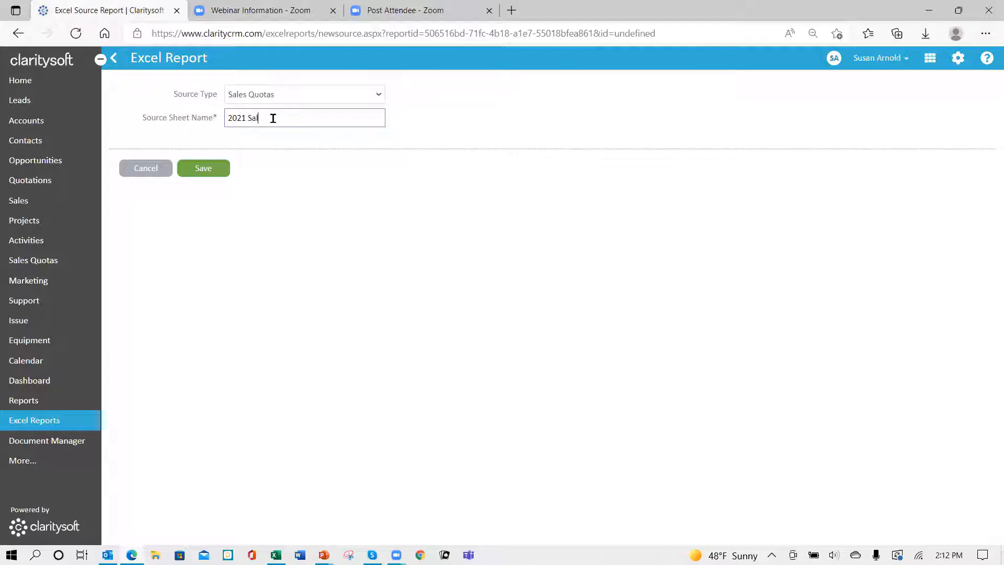
type("2021 Sales Quotas")
left_click(212, 173)
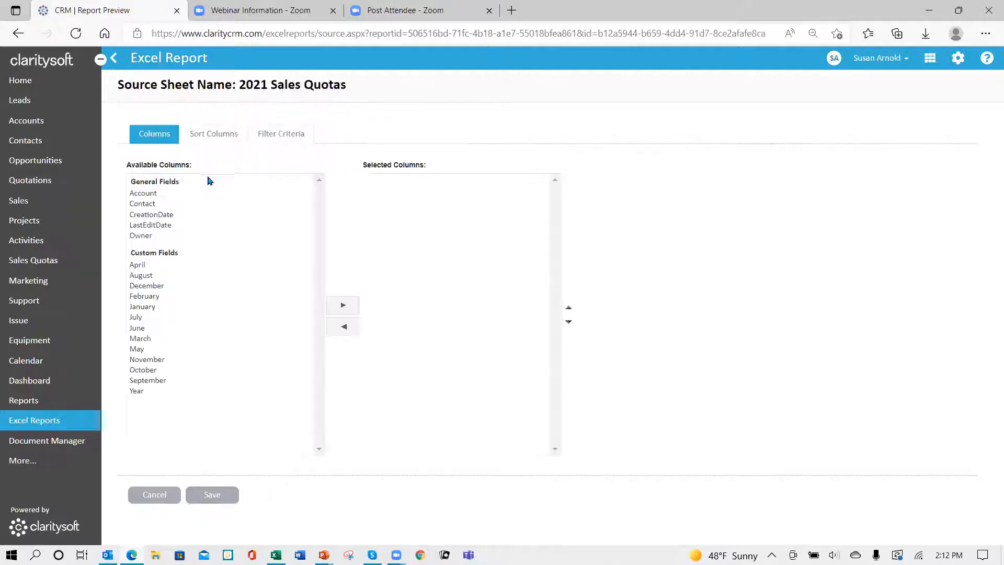
Step: Add the Contact column and the January through June columns, in calendar order, to the 2021 Sales Quotas sheet
left_click(143, 204)
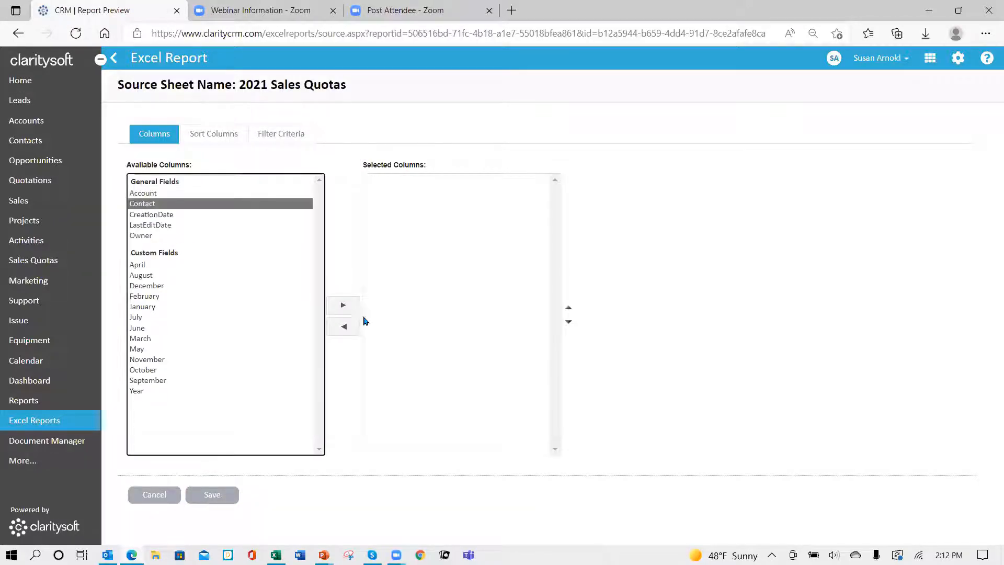
left_click(345, 306)
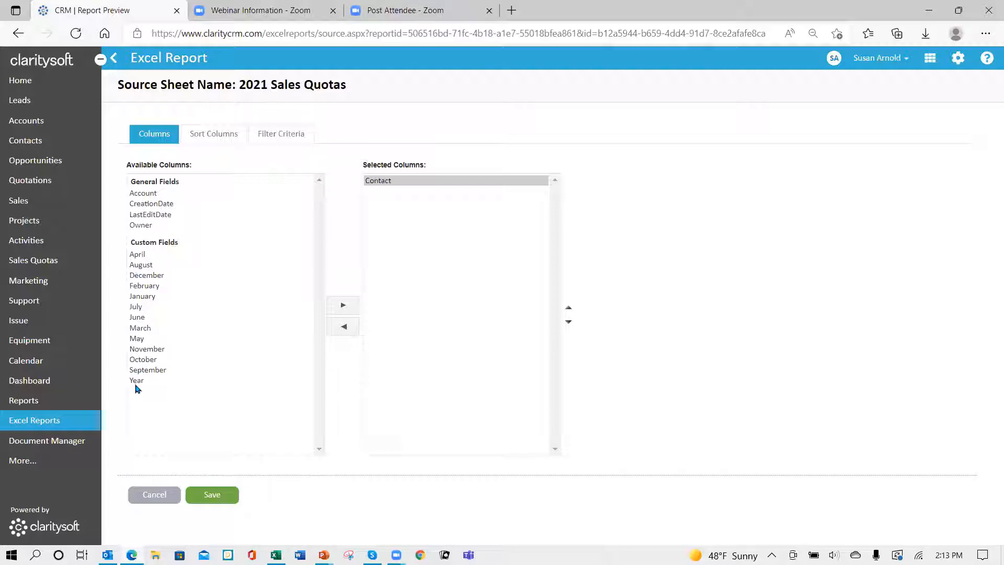
left_click(142, 297)
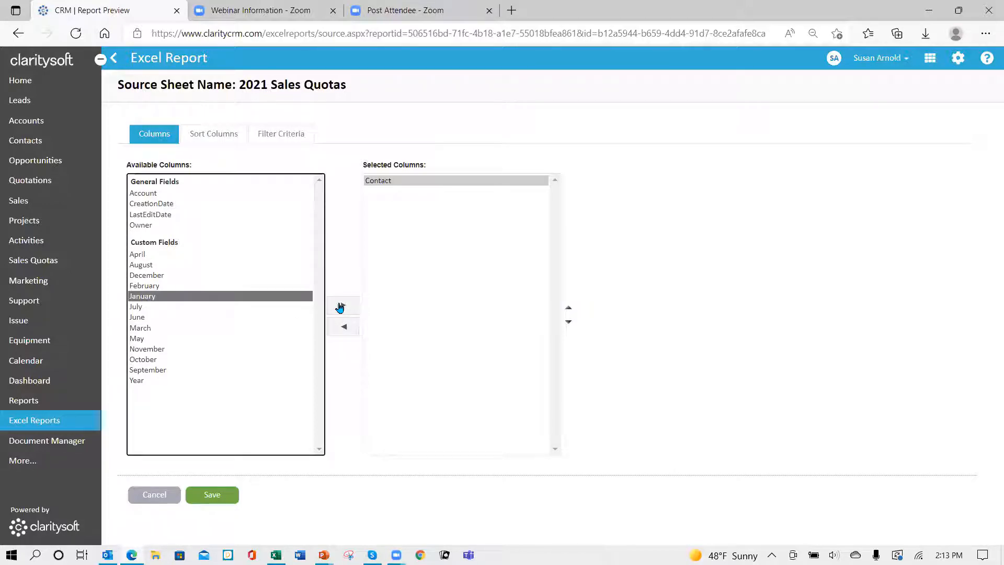
left_click(341, 306)
left_click(157, 286)
left_click(343, 306)
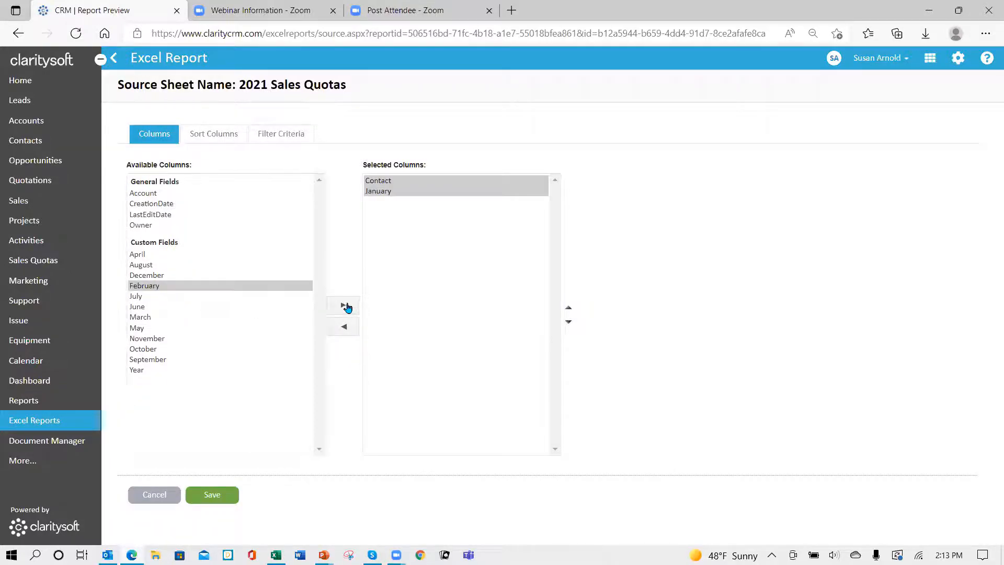
left_click(147, 308)
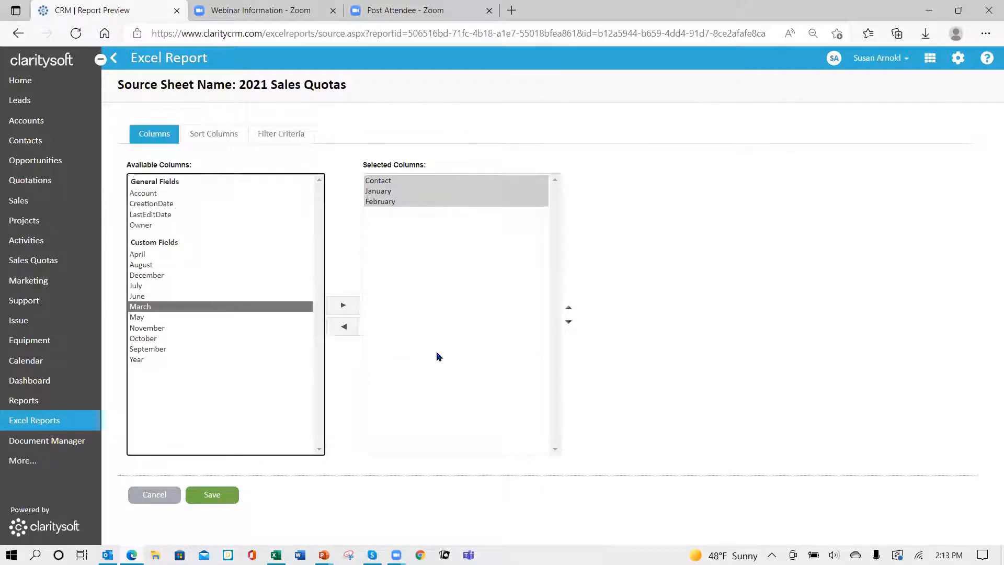
left_click(344, 307)
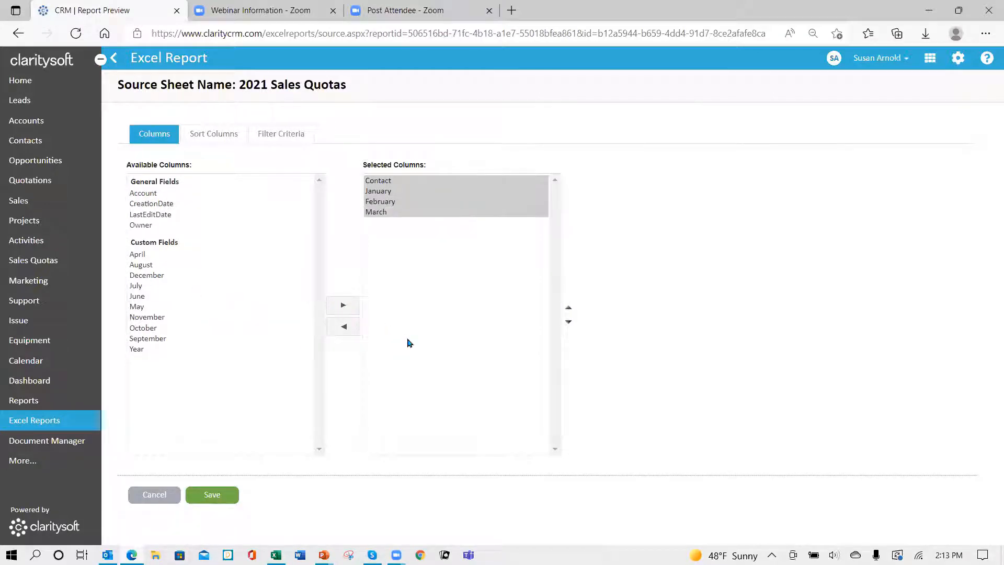
left_click(138, 255)
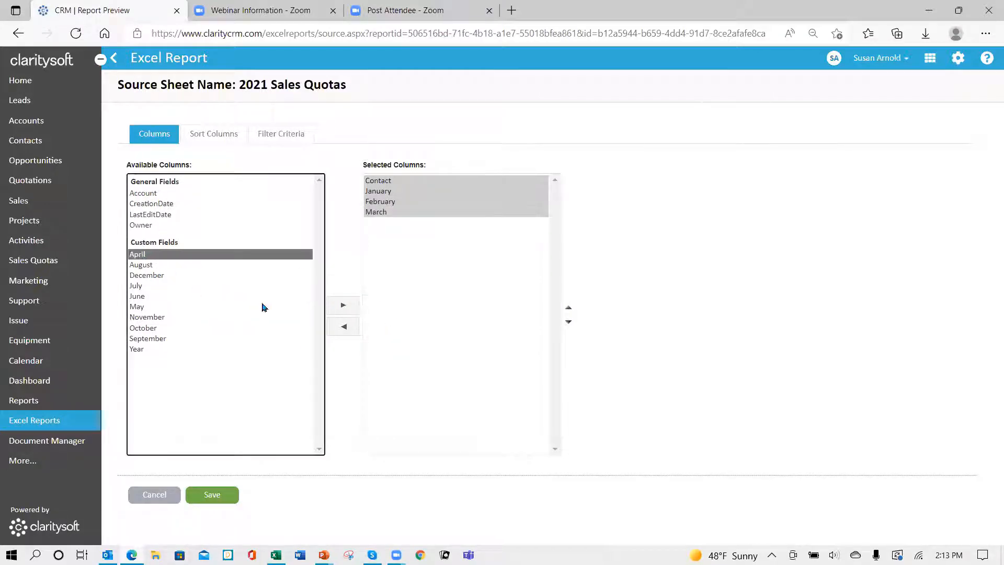
left_click(346, 307)
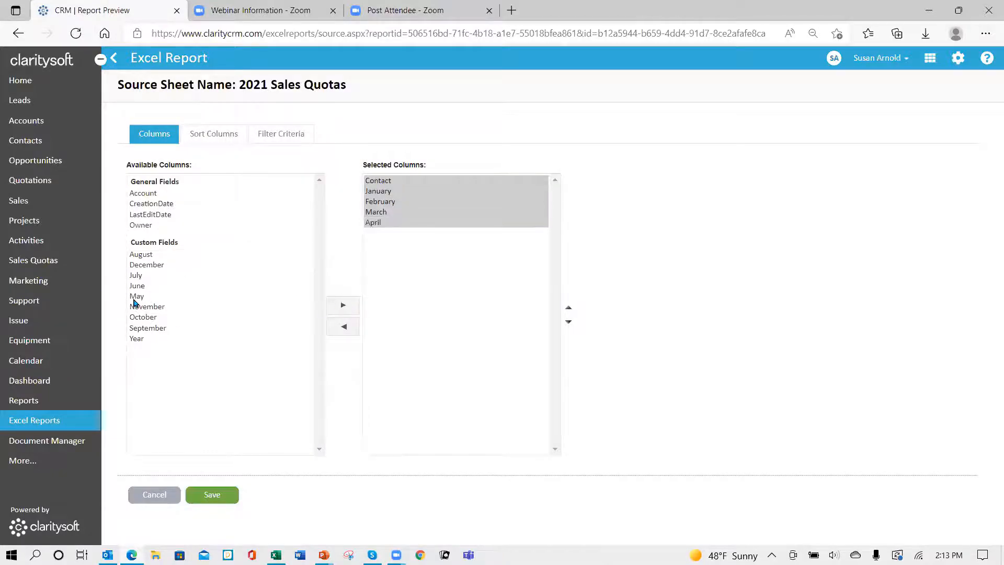
left_click(135, 298)
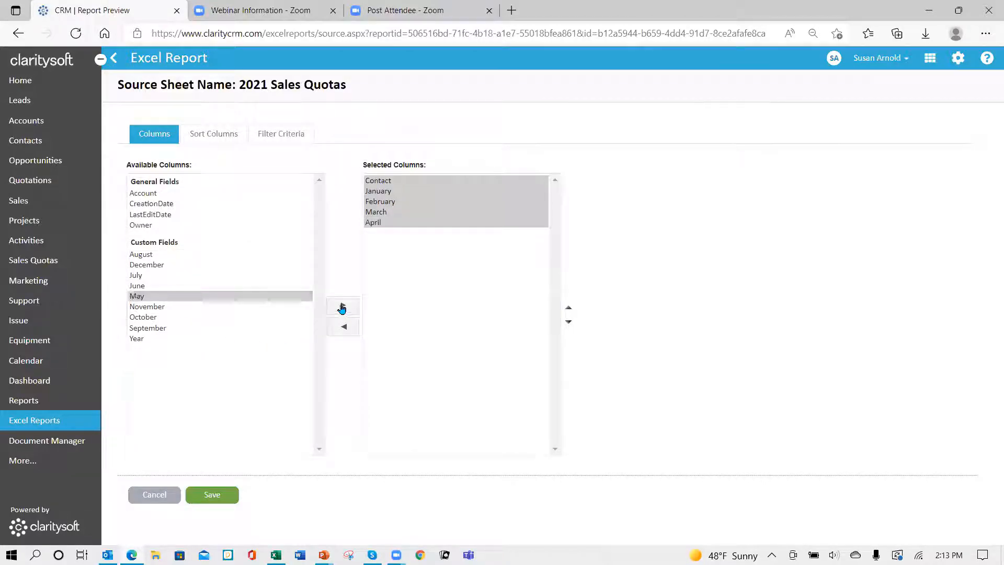
left_click(342, 307)
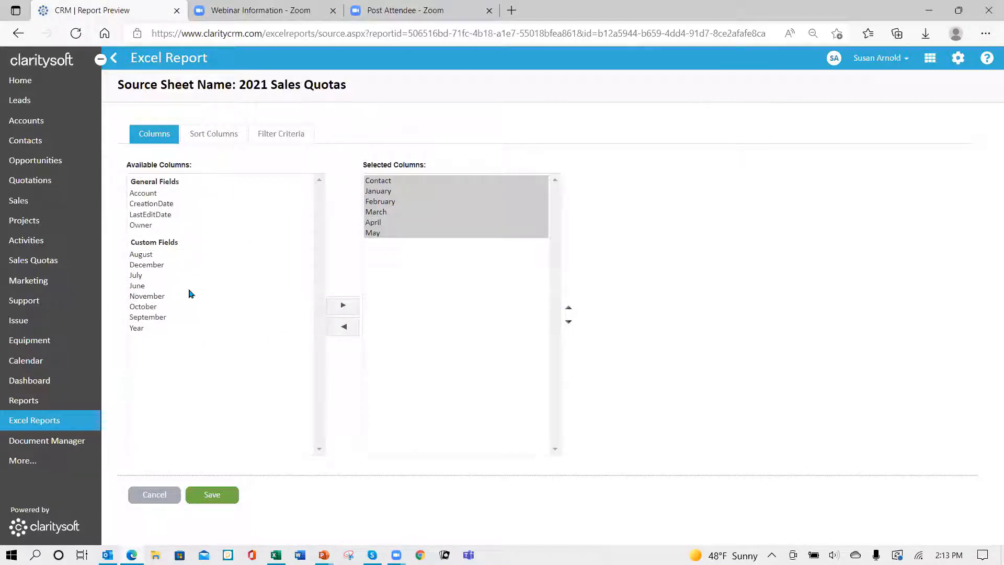
left_click(138, 287)
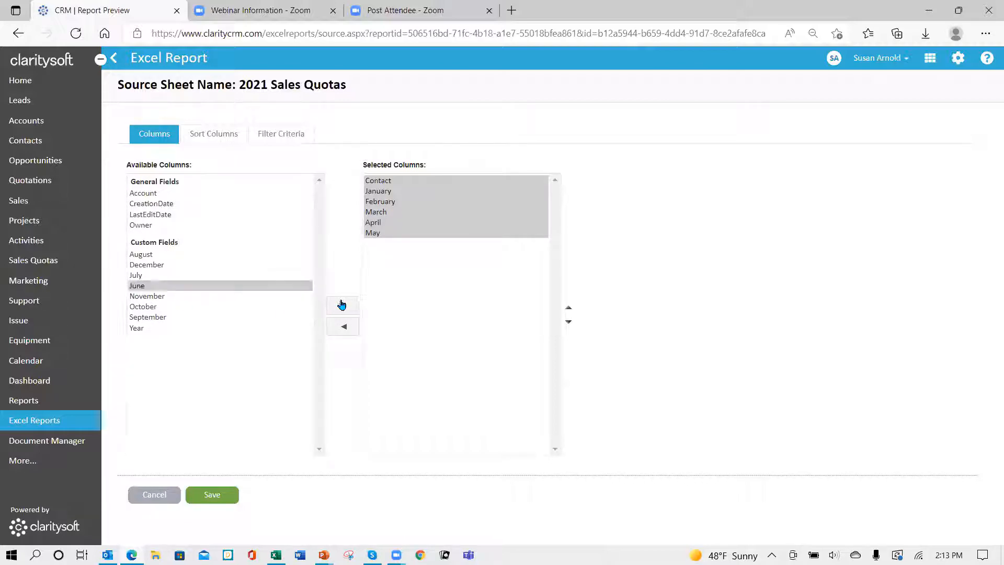
left_click(342, 306)
Step: Add the July through December columns in calendar order, followed by Year, to the 2021 Sales Quotas sheet
left_click(141, 279)
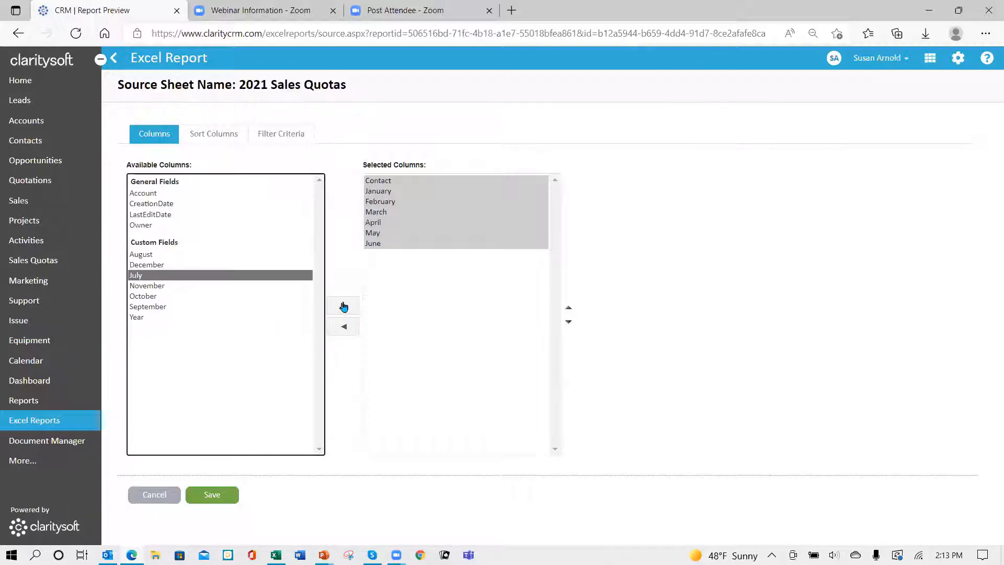
left_click(343, 306)
left_click(141, 255)
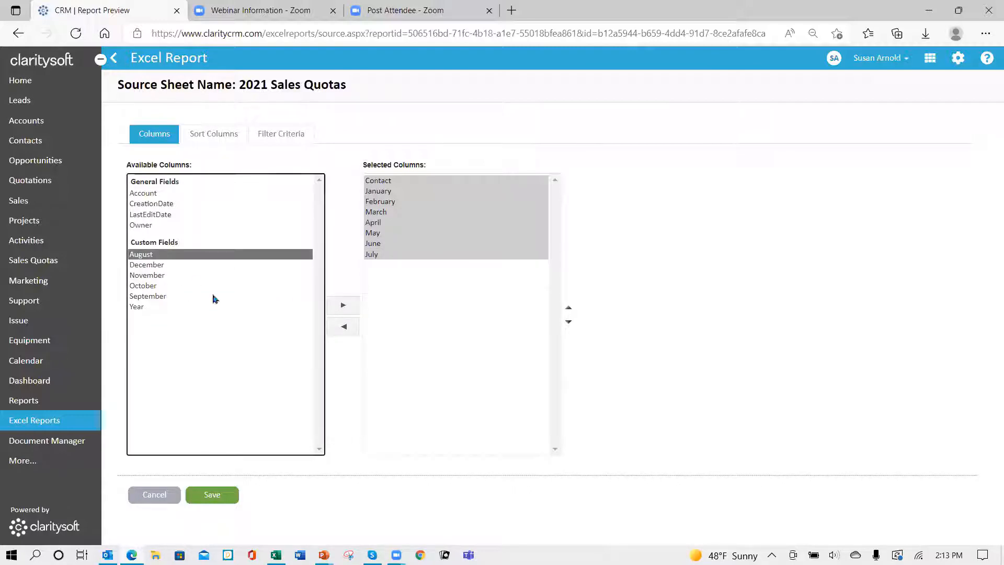
left_click(339, 307)
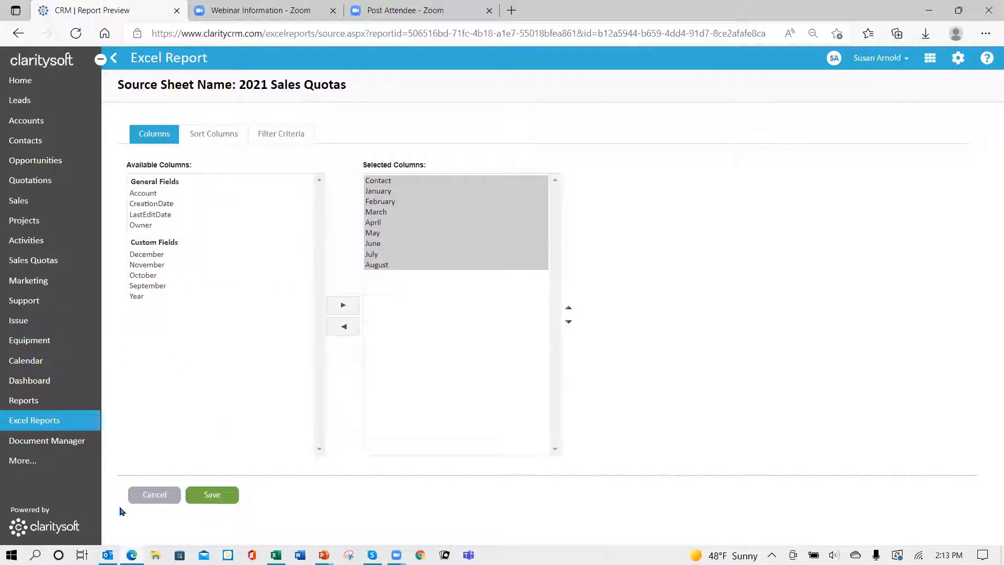
left_click(157, 286)
left_click(343, 306)
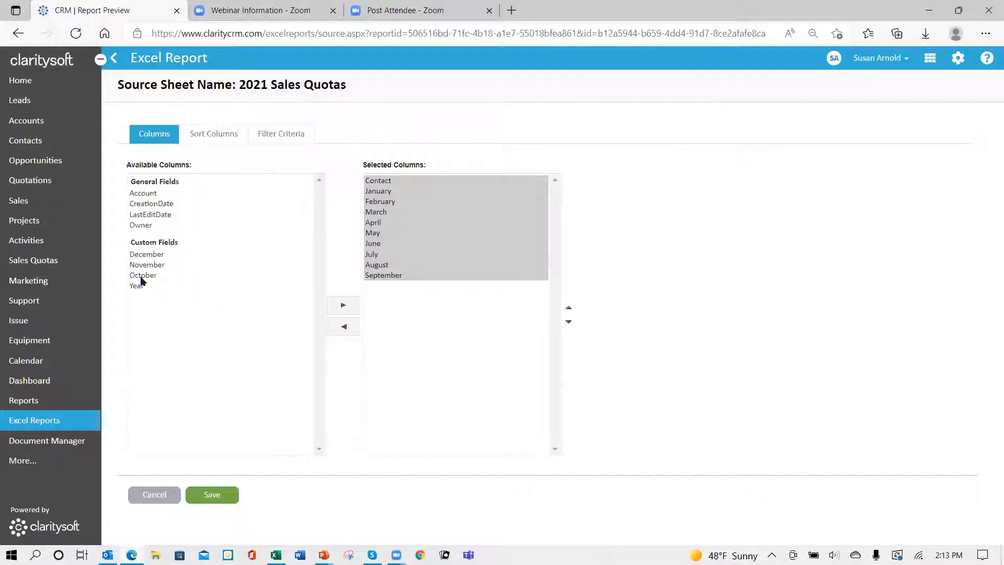
left_click(141, 276)
left_click(343, 307)
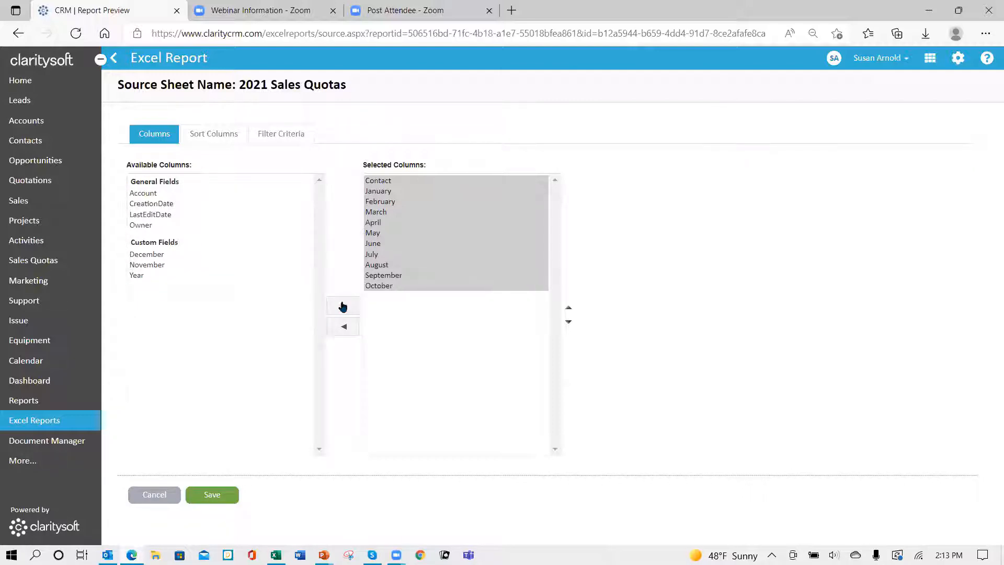
left_click(152, 266)
left_click(341, 308)
left_click(160, 256)
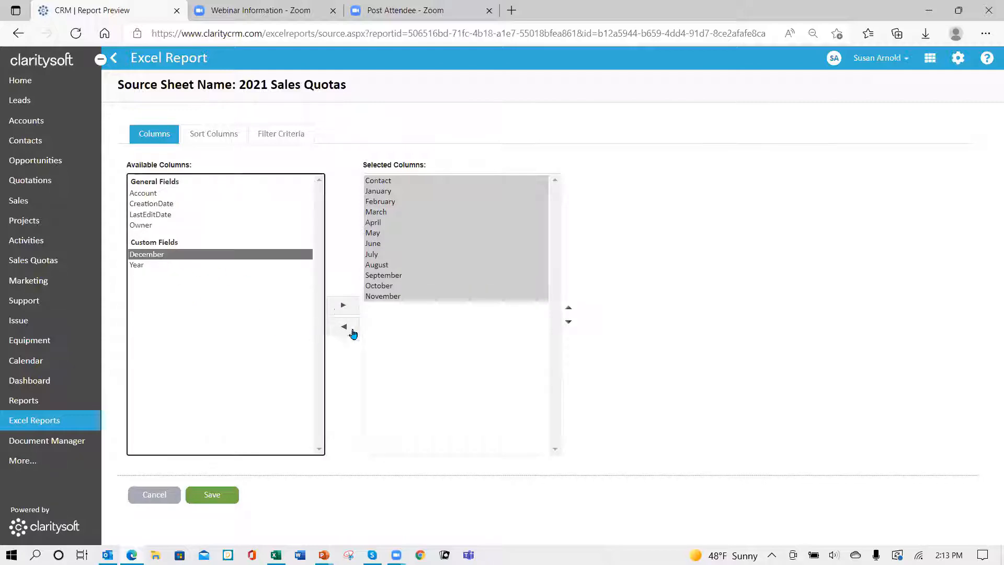
left_click(339, 306)
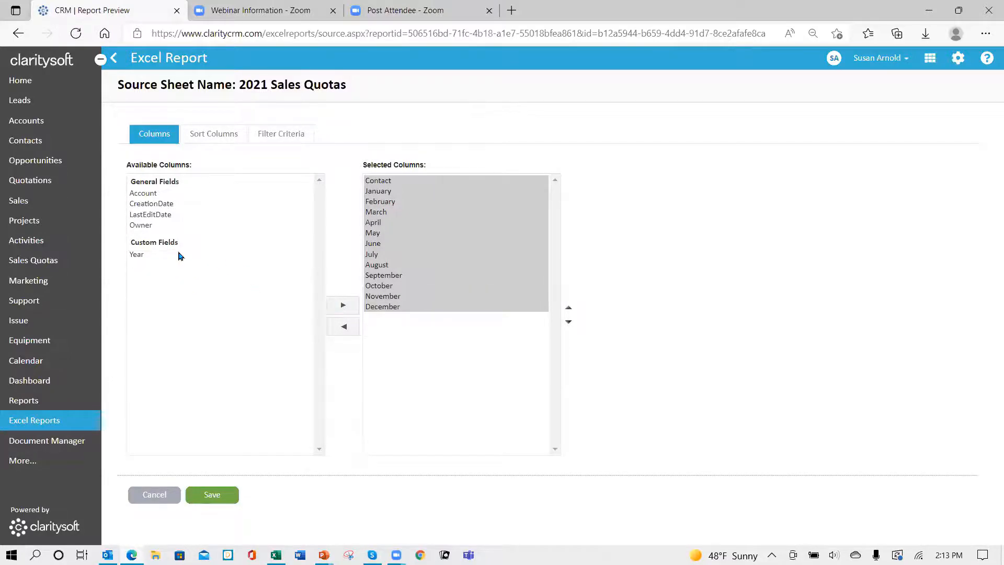
left_click(179, 256)
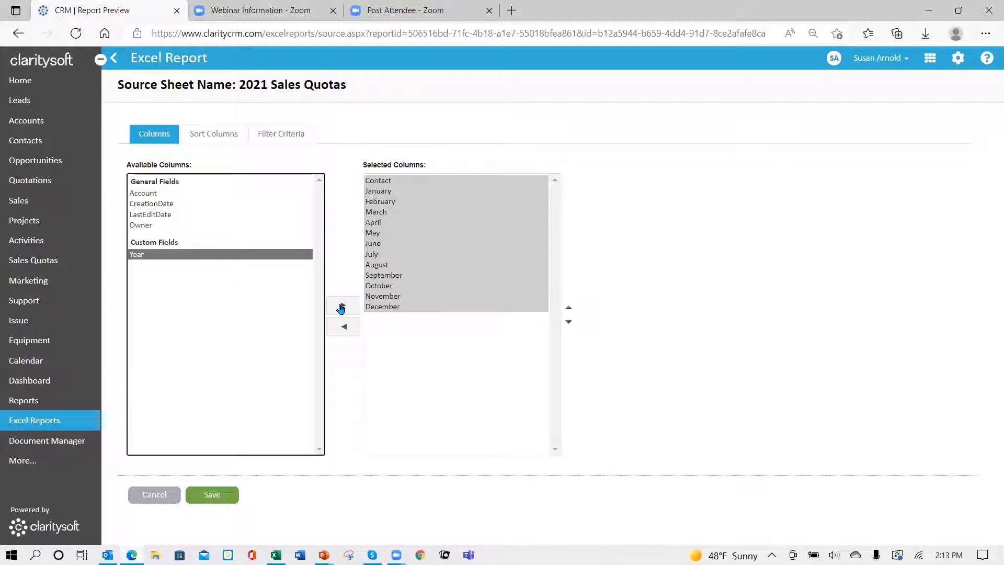
left_click(341, 307)
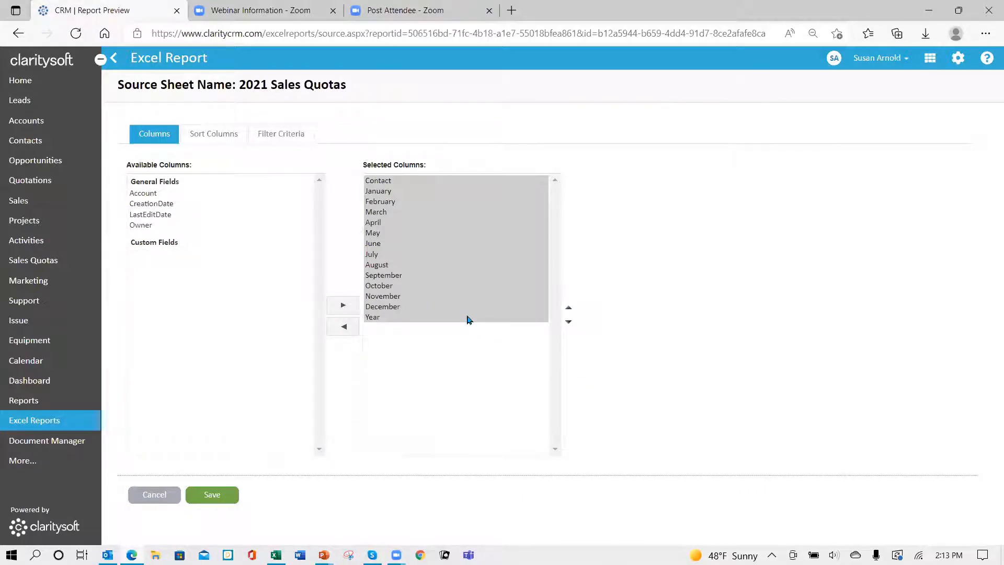
Step: Move the Year column up to sit directly below Contact in the 2021 Sales Quotas sheet's selected columns
left_click(469, 318)
left_click(569, 309)
left_click(569, 308)
left_click(569, 309)
left_click(570, 309)
left_click(570, 309)
left_click(569, 309)
left_click(569, 309)
left_click(570, 309)
left_click(570, 309)
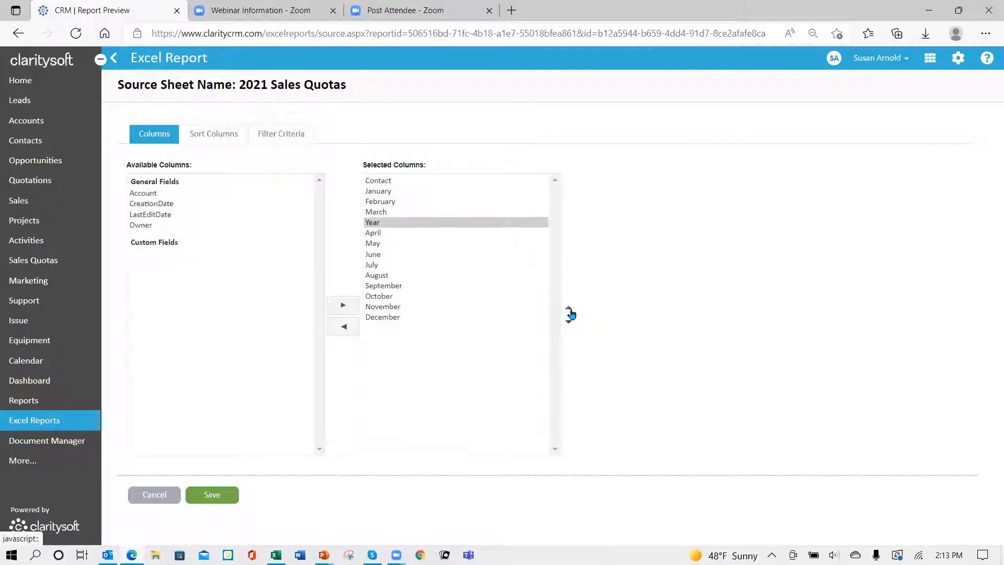
left_click(569, 309)
left_click(569, 309)
left_click(569, 309)
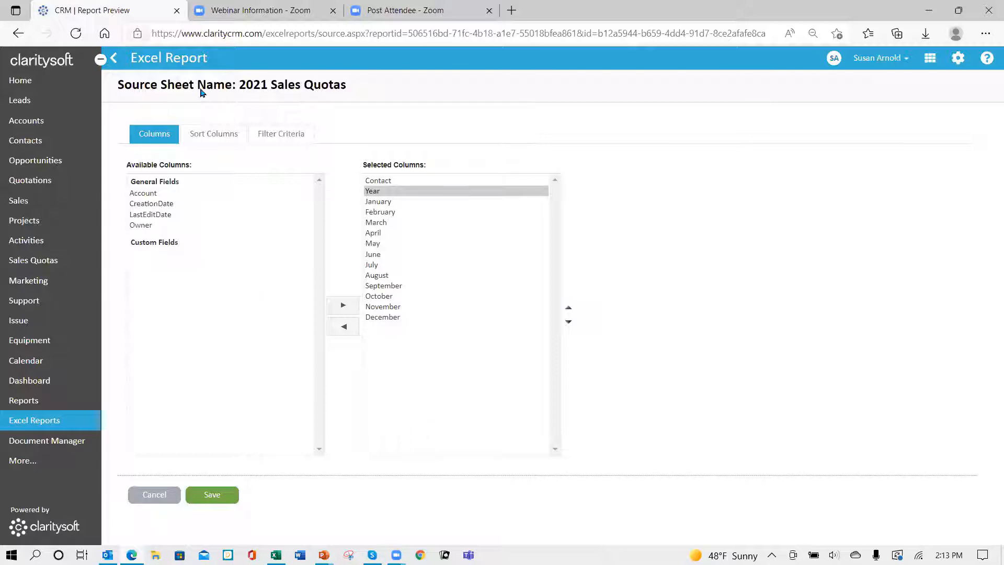
Step: Set Contact in ascending order as the first sort column of the 2021 Sales Quotas sheet
left_click(213, 147)
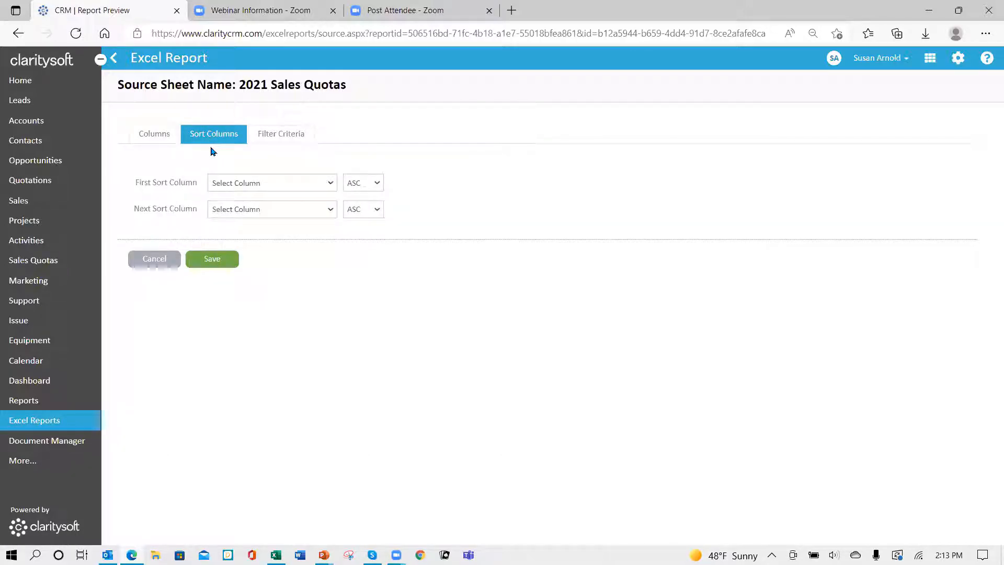
left_click(325, 190)
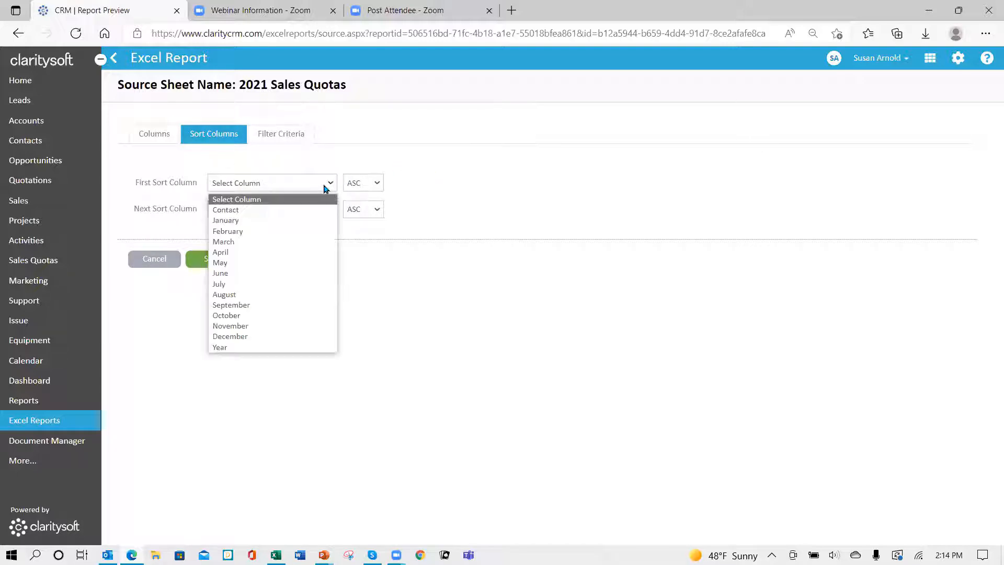
left_click(281, 211)
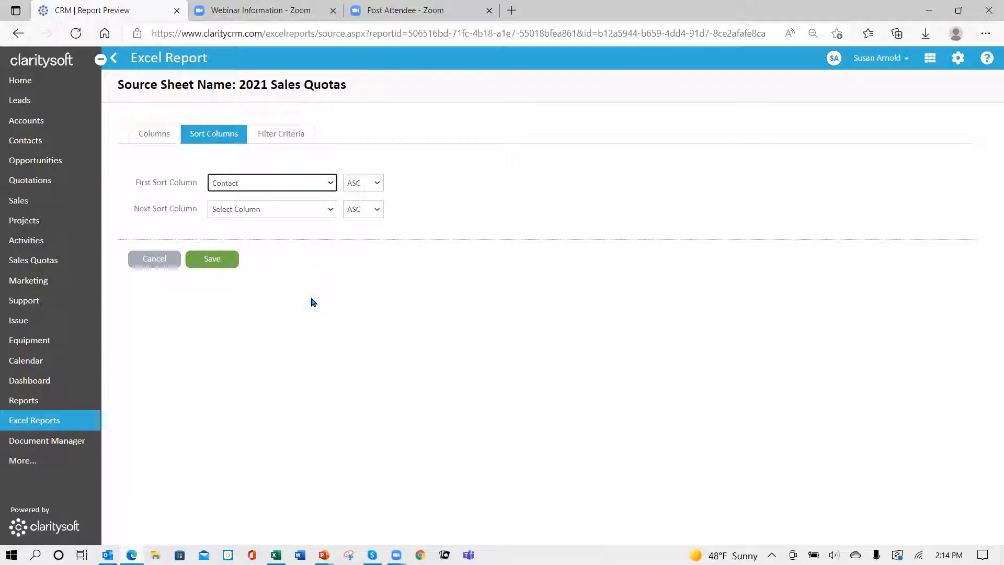
Step: Add a standard filter on Year with the = operator to the 2021 Sales Quotas sheet and save the source
left_click(278, 137)
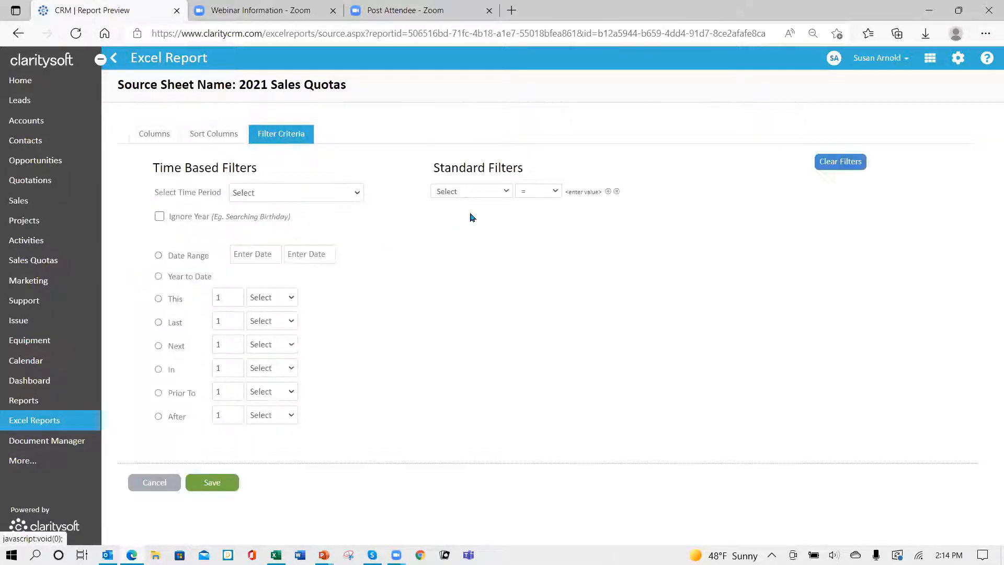
left_click(505, 192)
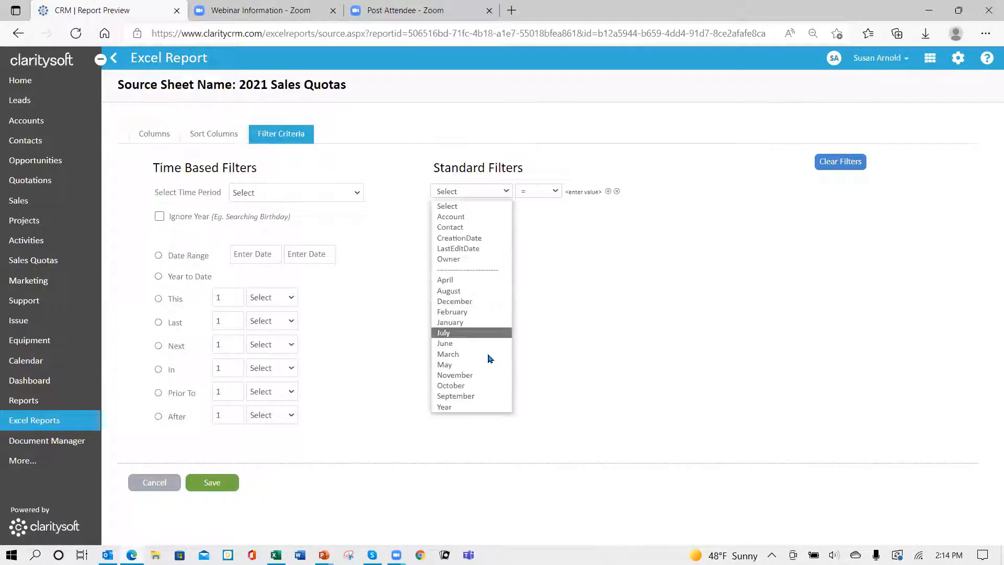
left_click(449, 407)
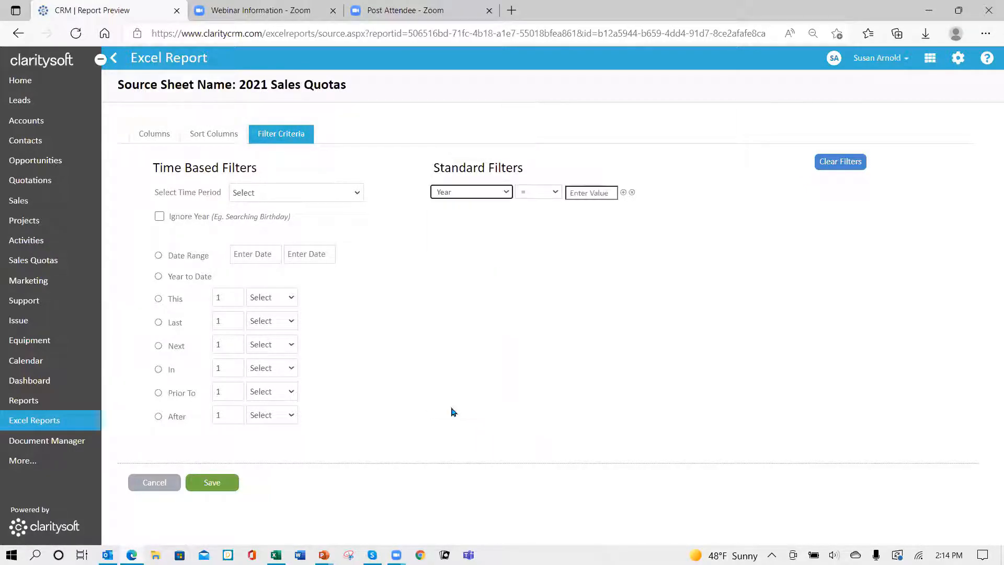
left_click(577, 196)
type("2021")
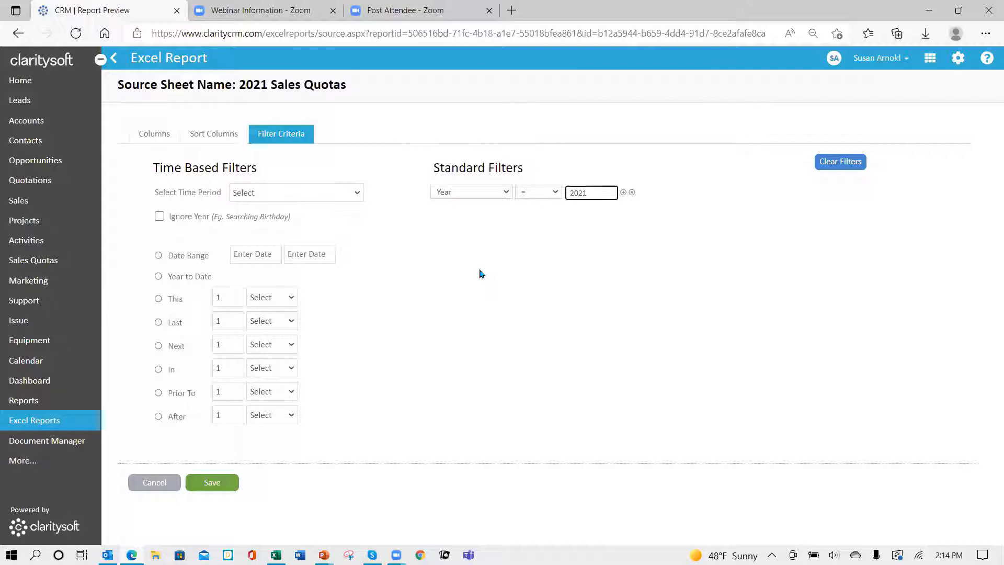
left_click(213, 484)
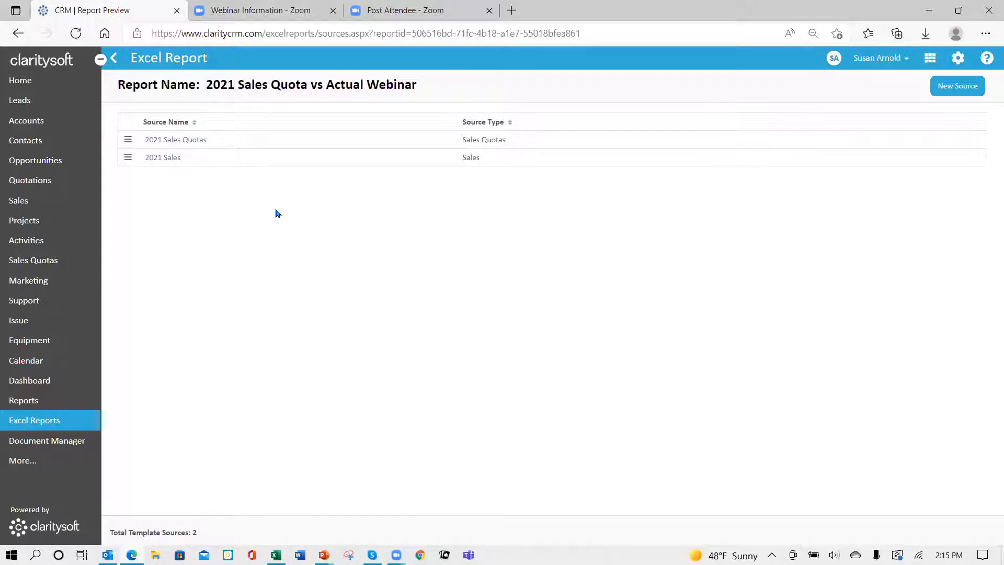
Step: Return to the Excel Reports list and download the template of the 2021 Sales Quota vs Actual Webinar report
left_click(113, 60)
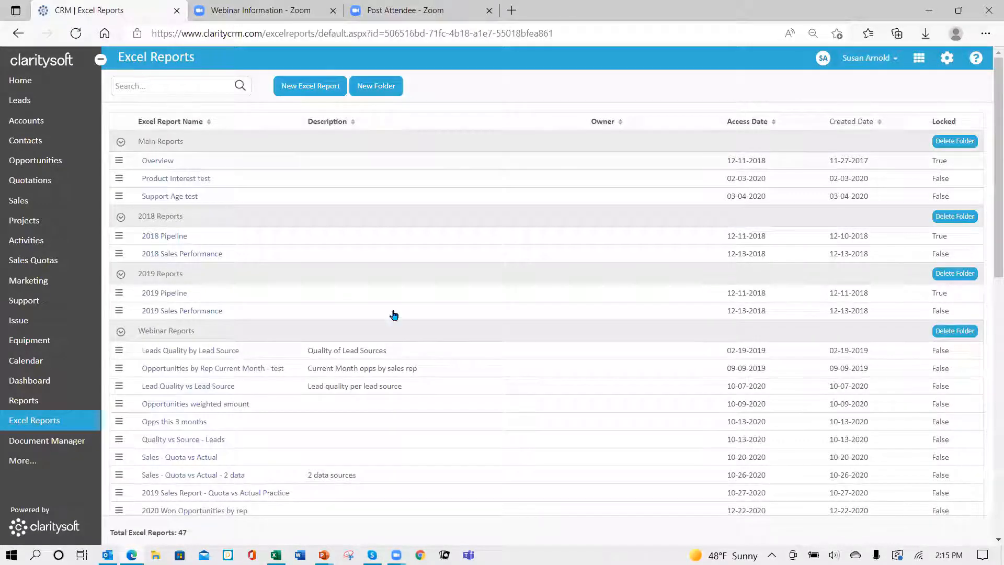
scroll(465, 366, "down", 3)
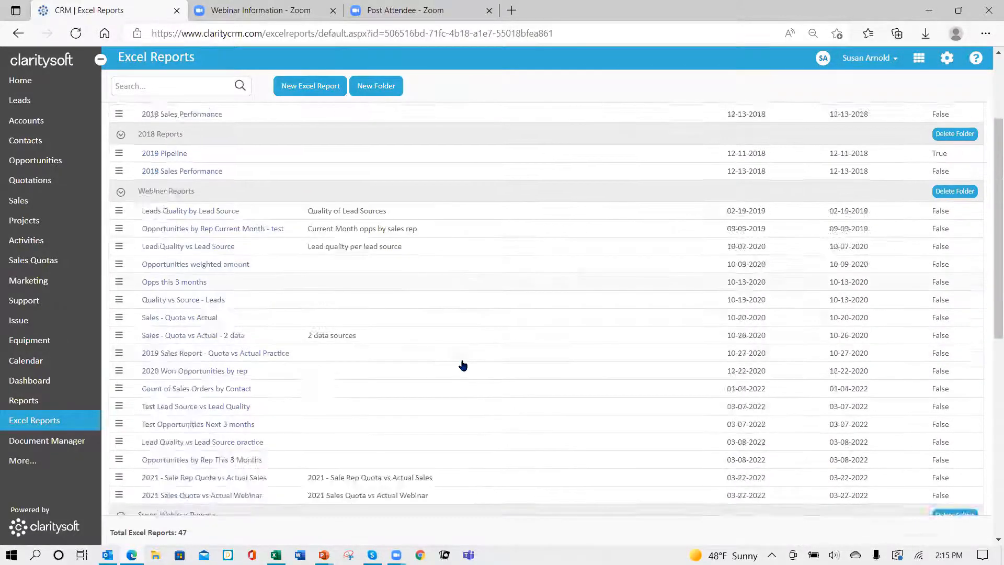
scroll(463, 366, "down", 3)
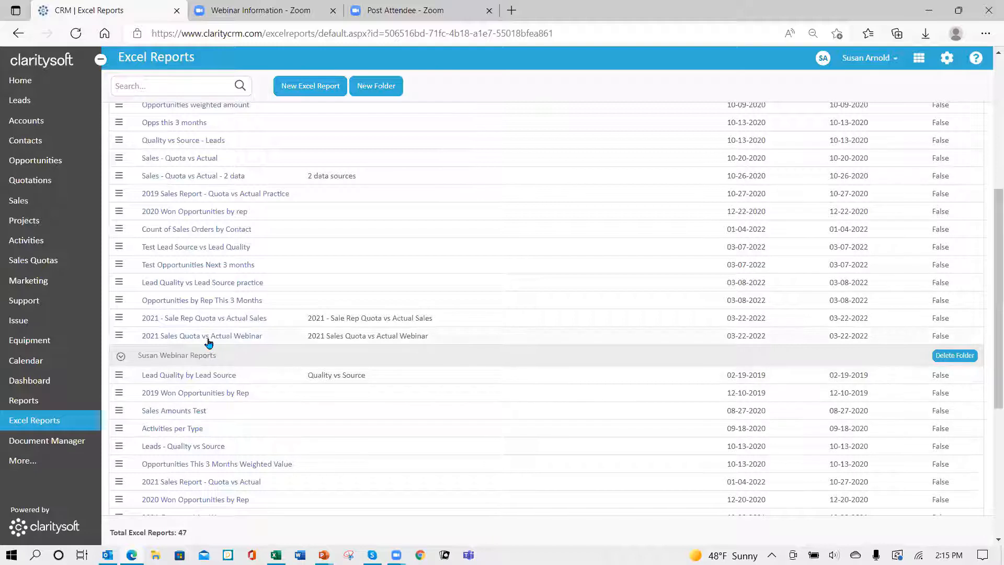
left_click(119, 337)
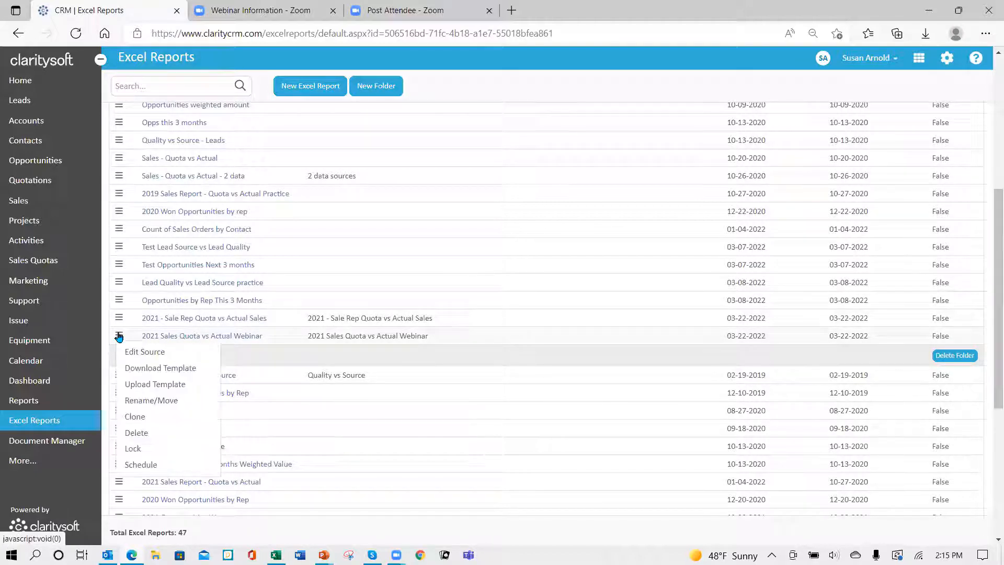
left_click(175, 370)
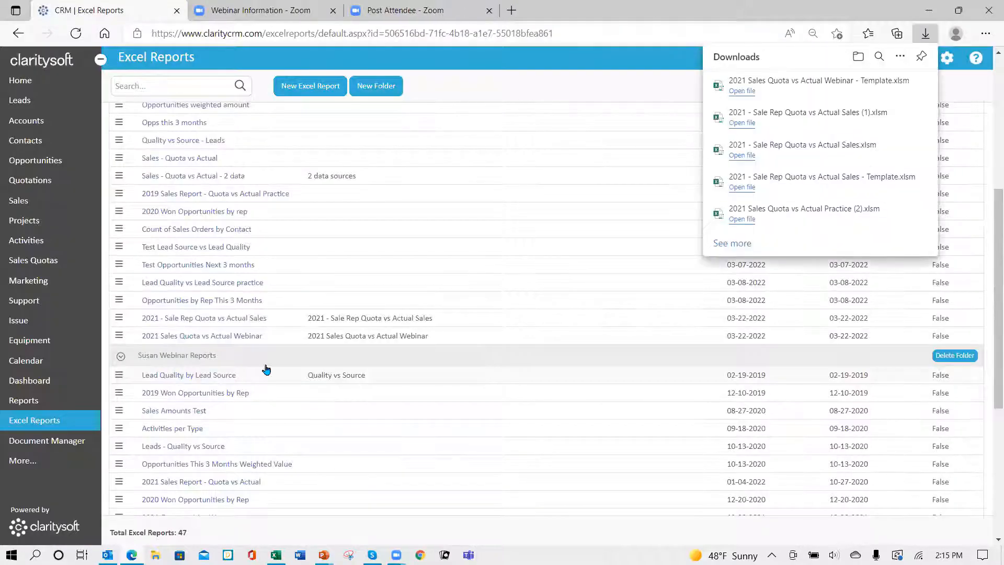
Step: Open the downloaded 2021 Sales Quota vs Actual Webinar template in Excel and enable editing and macro content
left_click(746, 90)
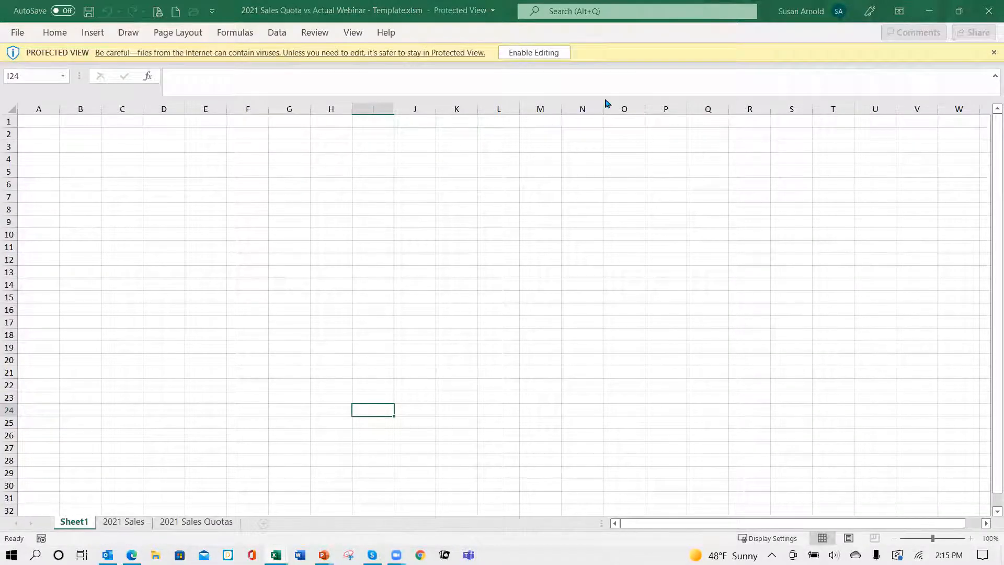
left_click(539, 54)
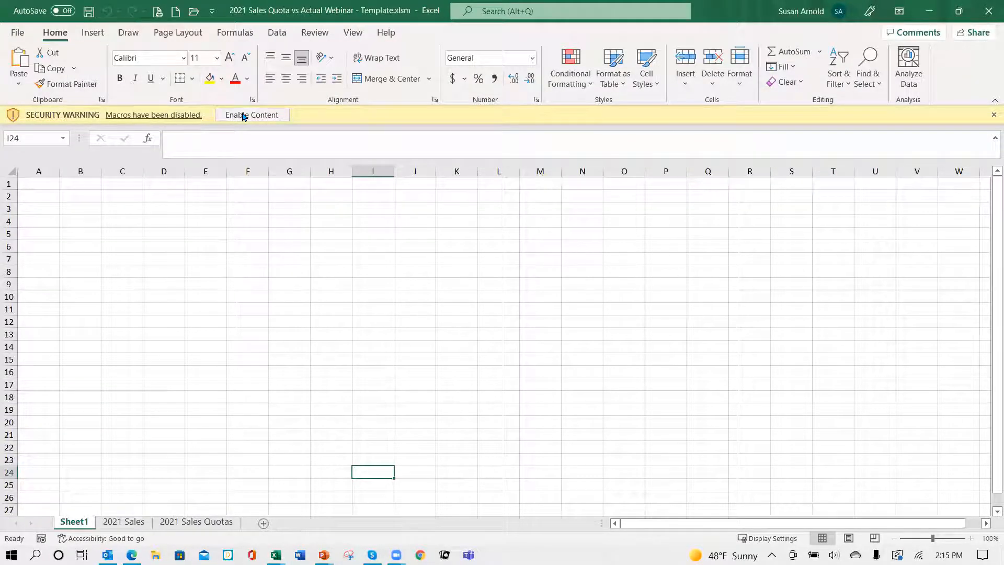
left_click(244, 116)
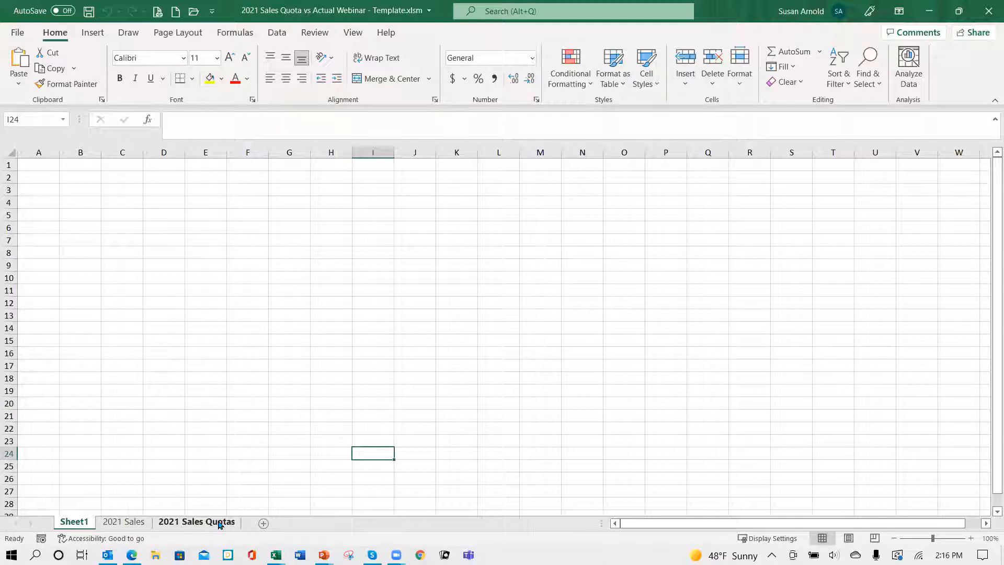
Step: Review the column headers and placeholder rows on the template's 2021 Sales and 2021 Sales Quotas sheets
left_click(132, 526)
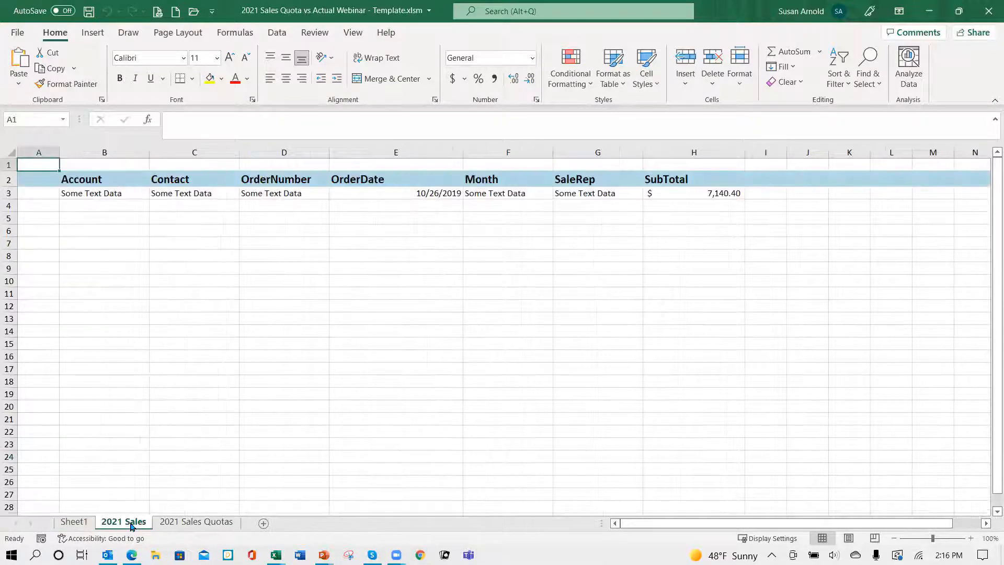
left_click(213, 524)
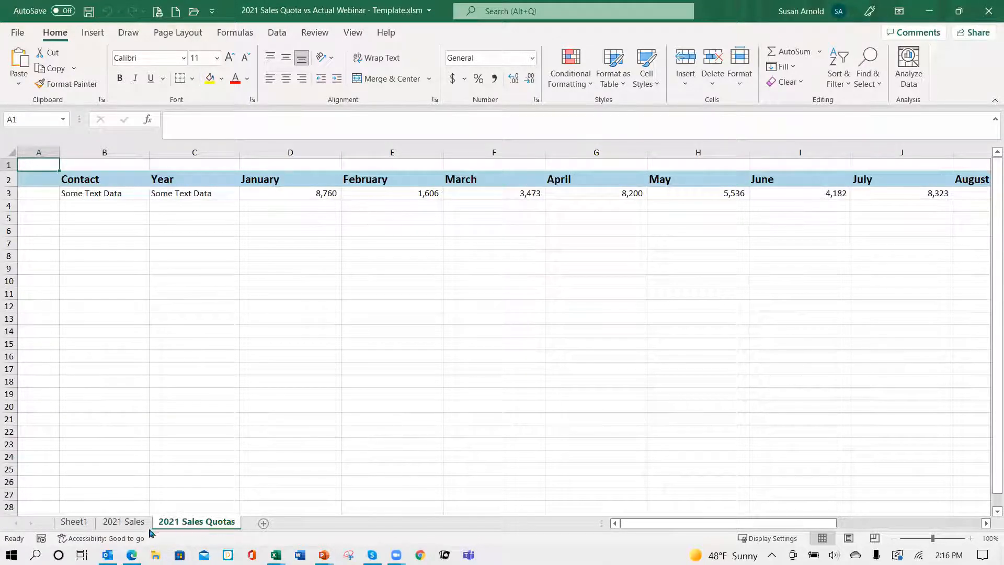
left_click(129, 525)
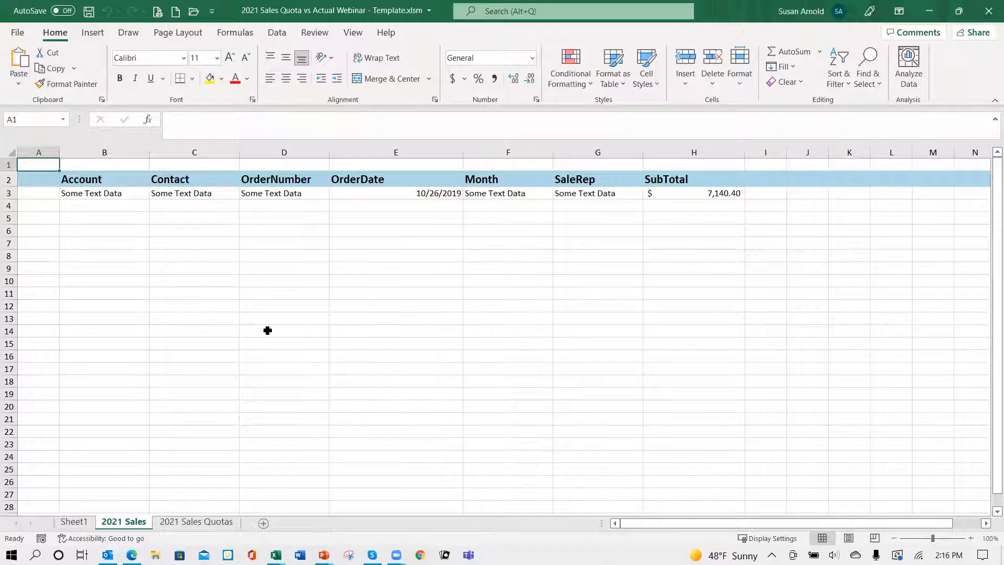
left_click(210, 522)
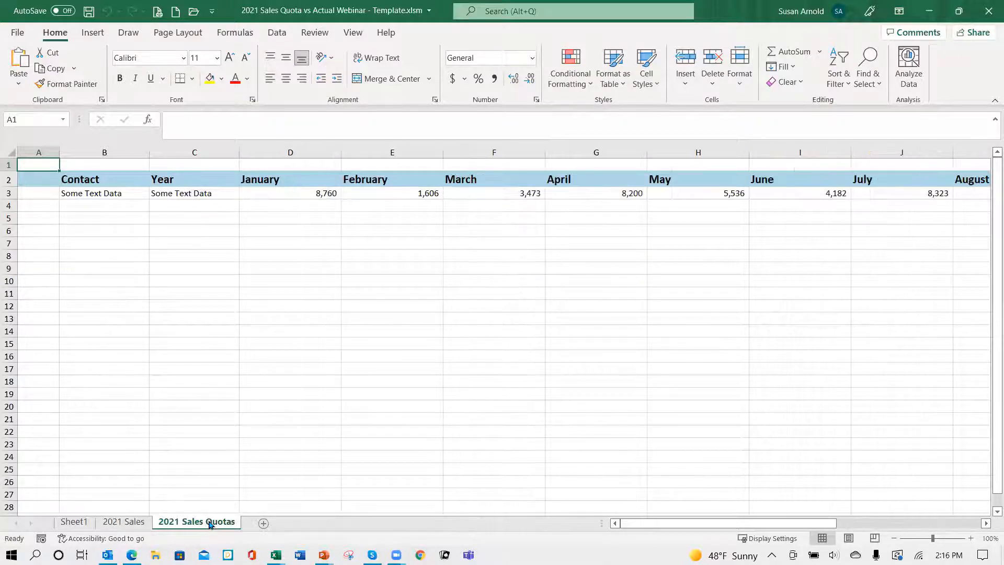
left_click(138, 522)
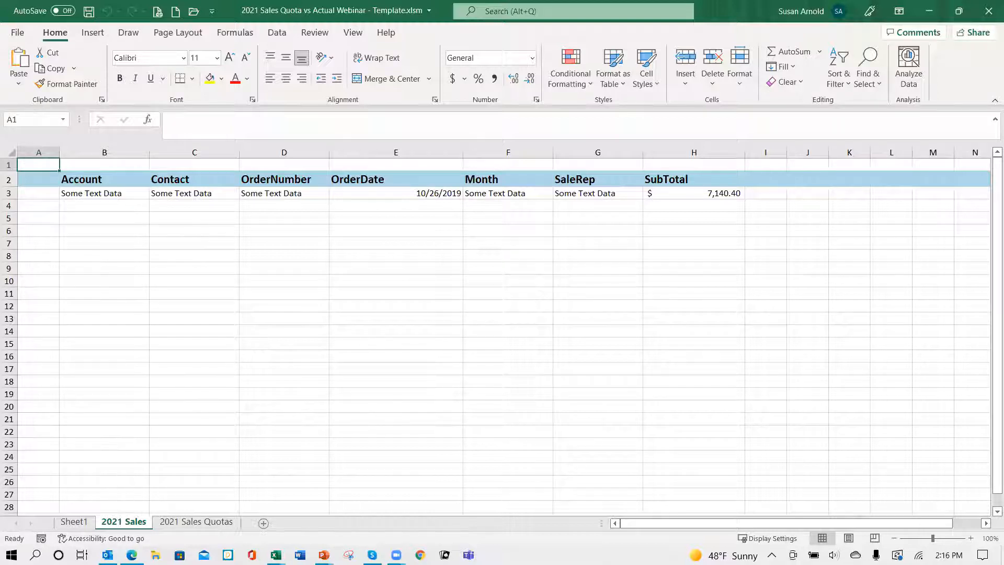
Step: Switch back to the CRM, run the 2021 Sales Quota vs Actual Webinar report, and open its workbook in Excel with editing and content enabled
mouse_move(131, 555)
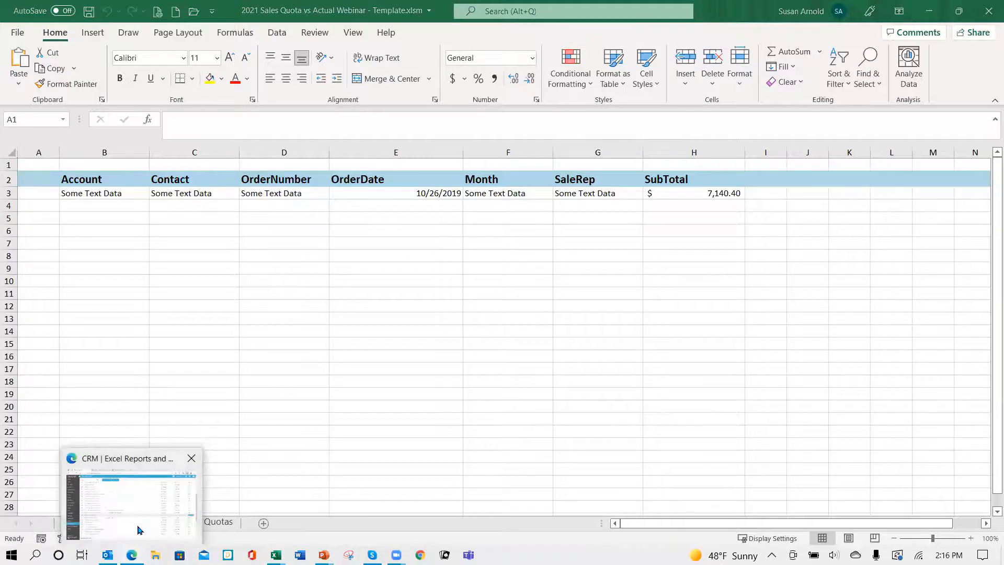
left_click(139, 518)
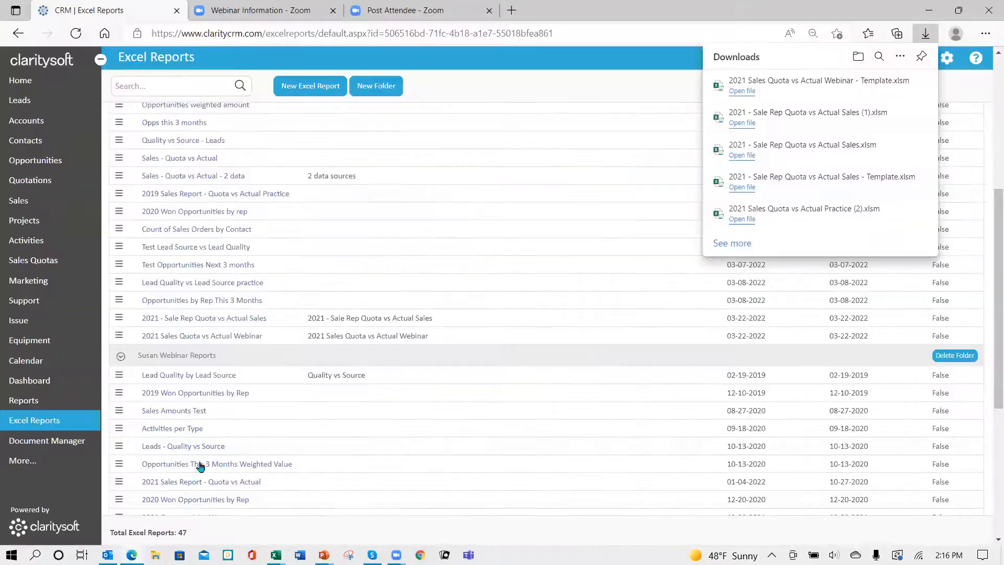
left_click(189, 341)
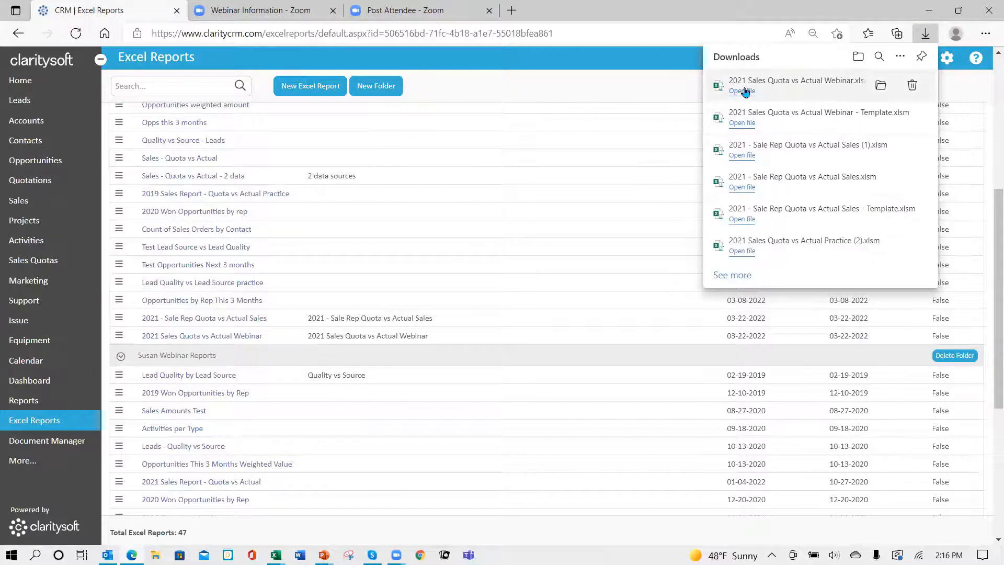
left_click(745, 91)
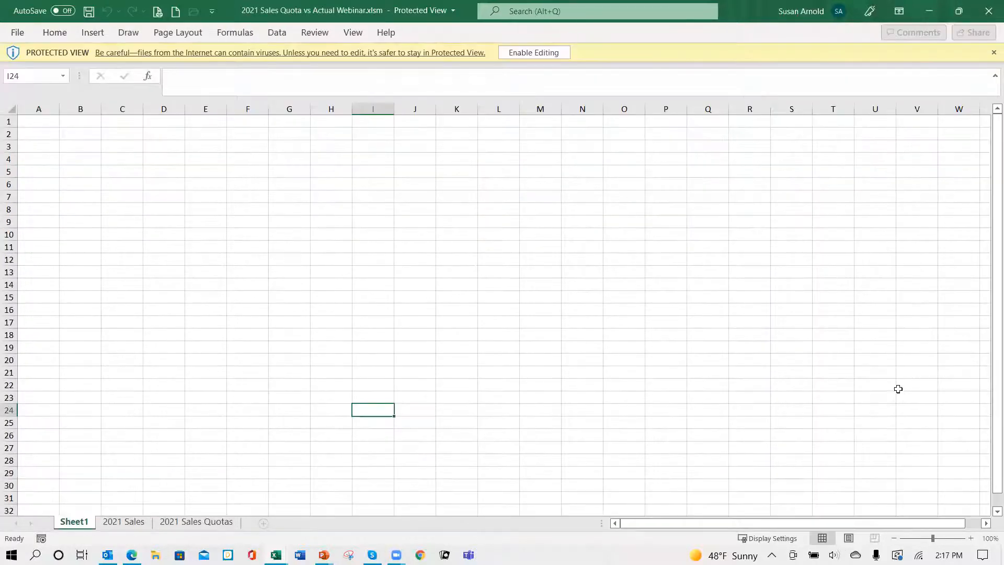
left_click(545, 52)
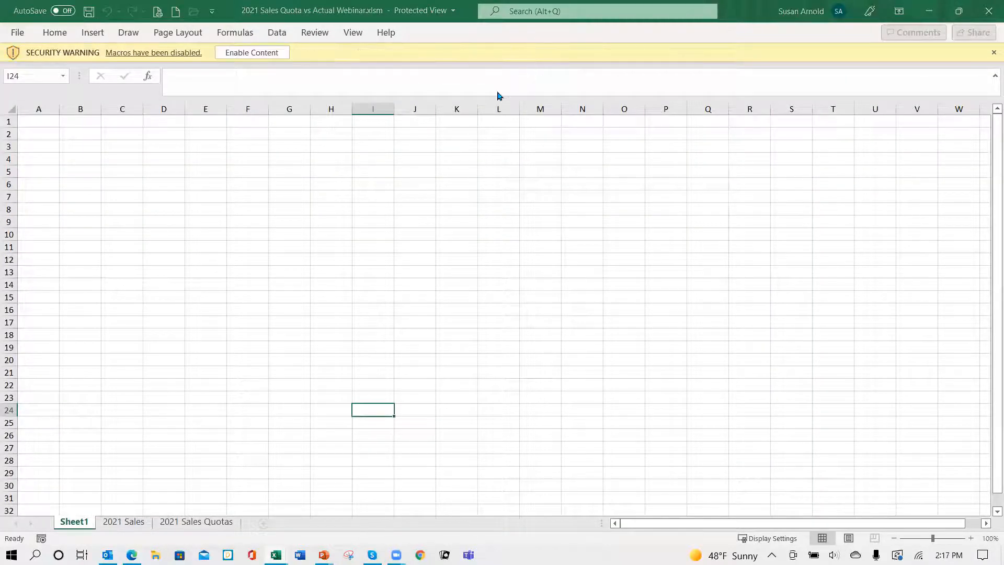
left_click(244, 114)
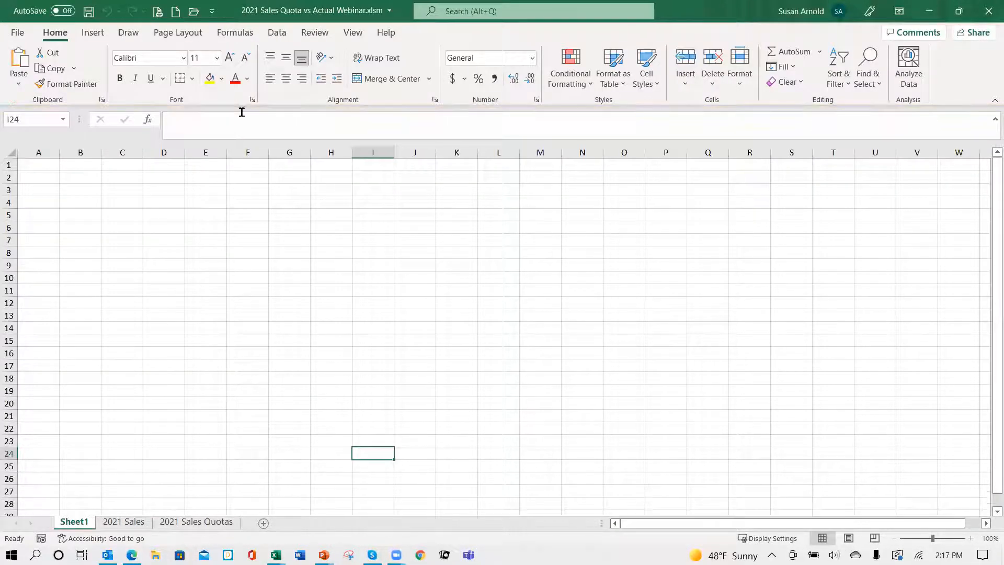
Step: Copy all sales records on the report workbook's 2021 Sales sheet, from cell B3 through H149
left_click(126, 522)
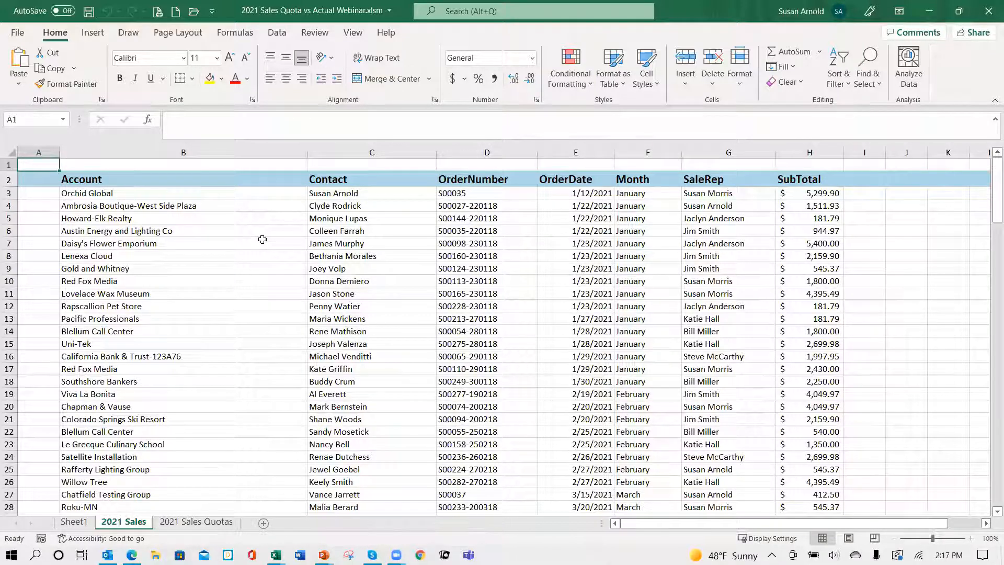
scroll(266, 341, "down", 5)
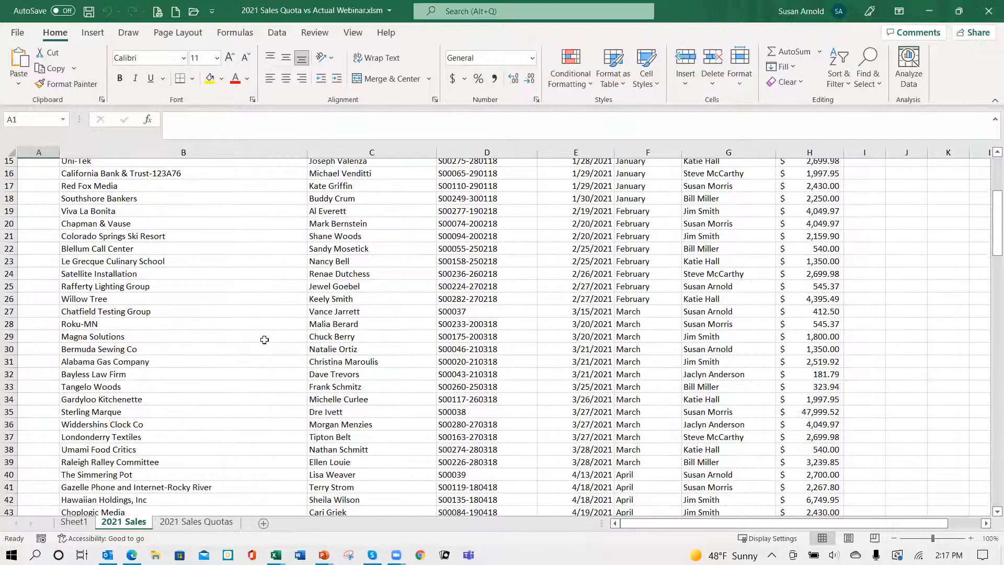
scroll(267, 342, "down", 18)
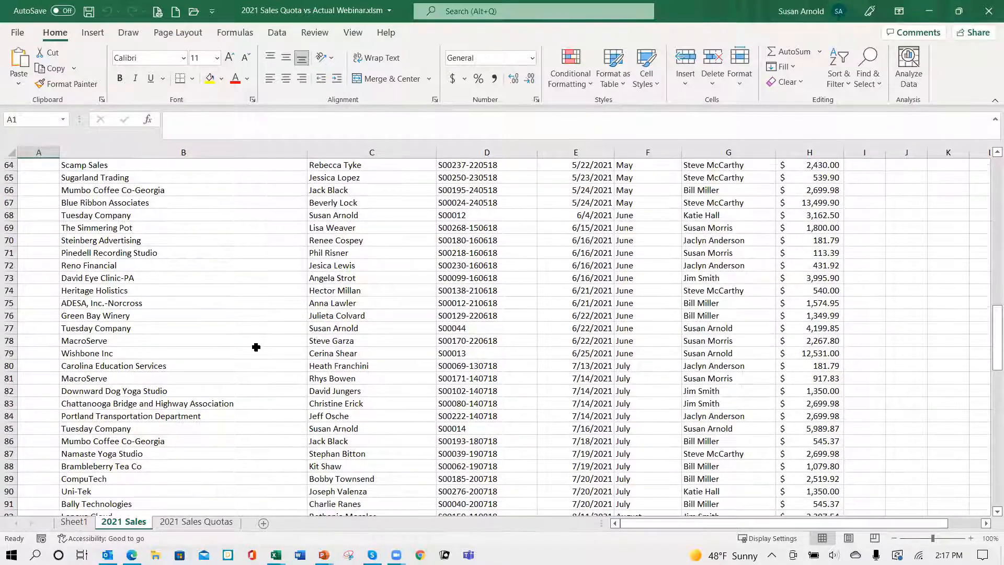
scroll(250, 333, "up", 20)
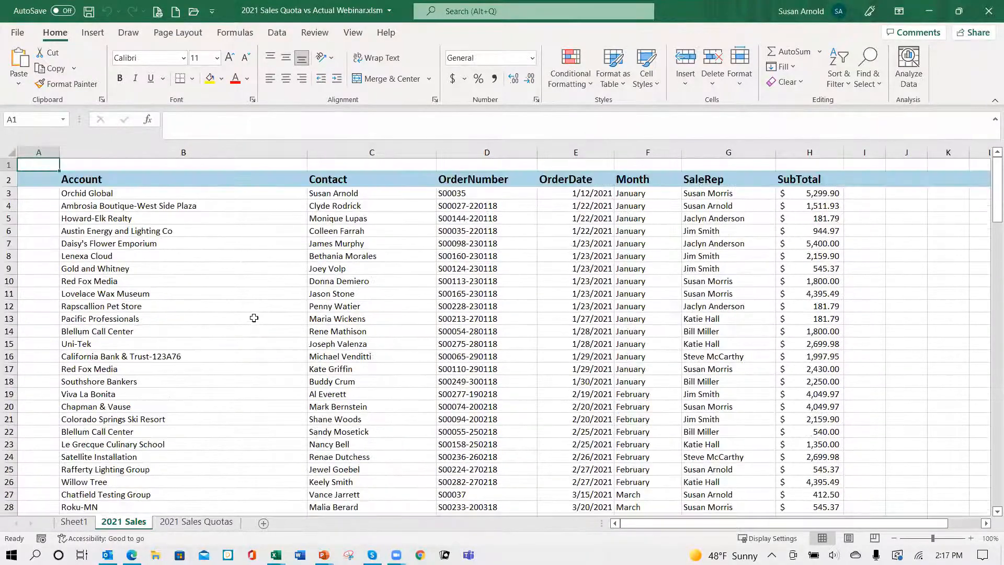
left_click(160, 197)
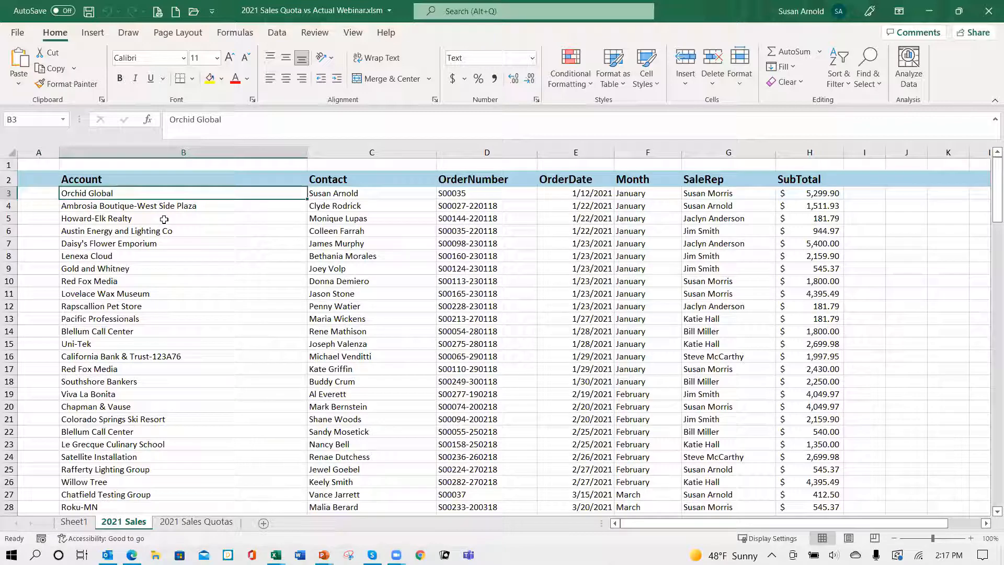
key("ctrl+shift+End")
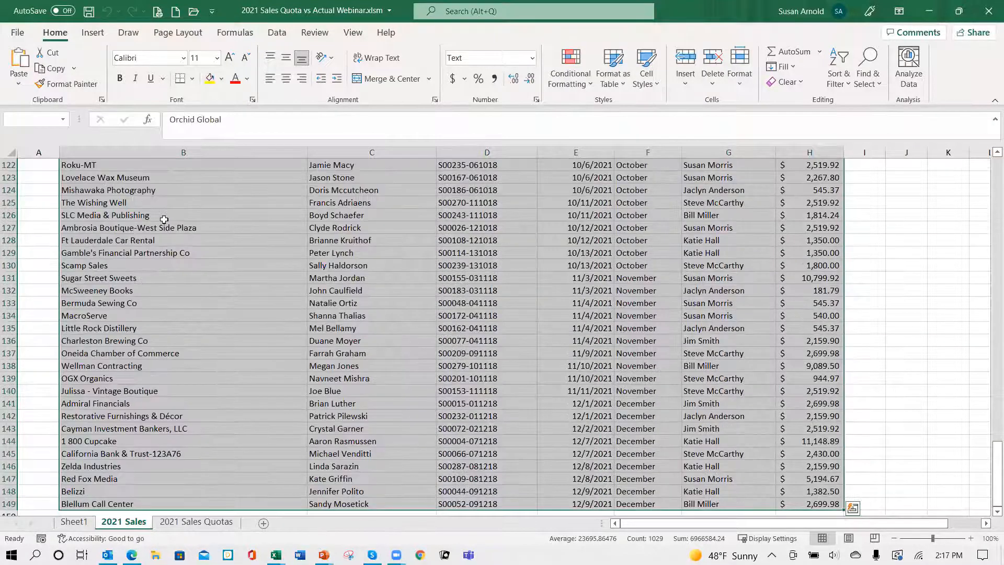
key("ctrl+c")
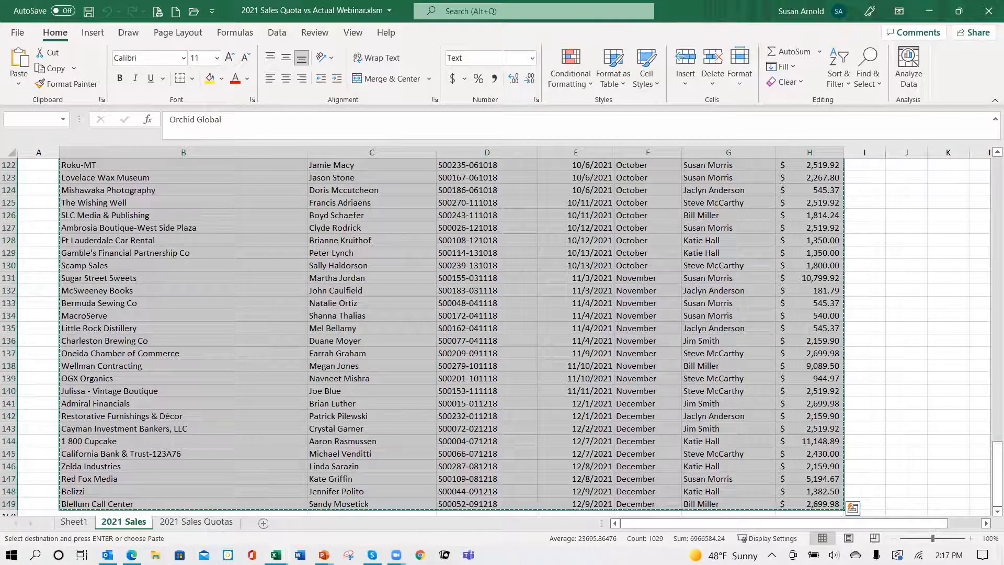
Step: Paste the copied sales records into the template's 2021 Sales sheet starting at cell B4
mouse_move(275, 555)
left_click(271, 519)
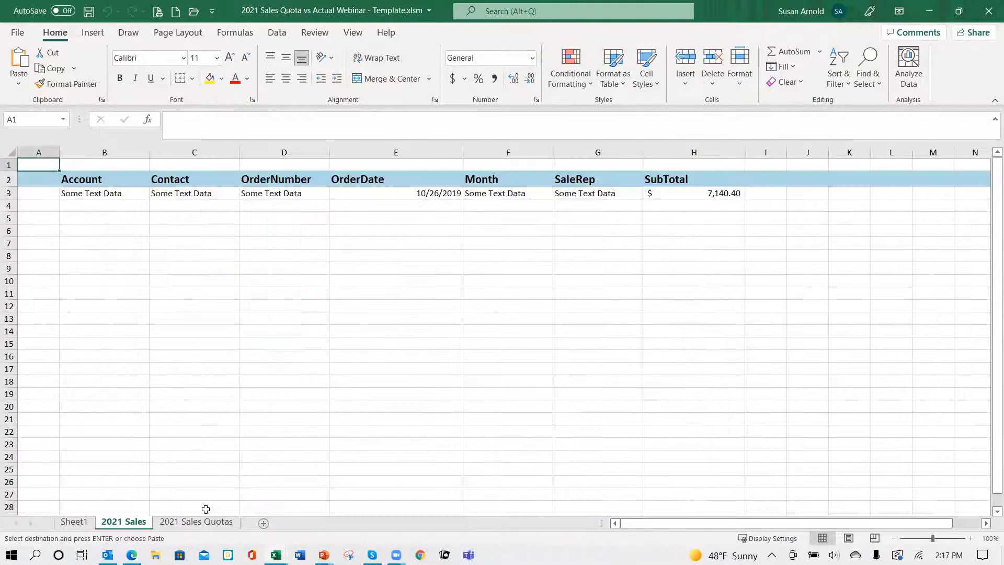
left_click(112, 206)
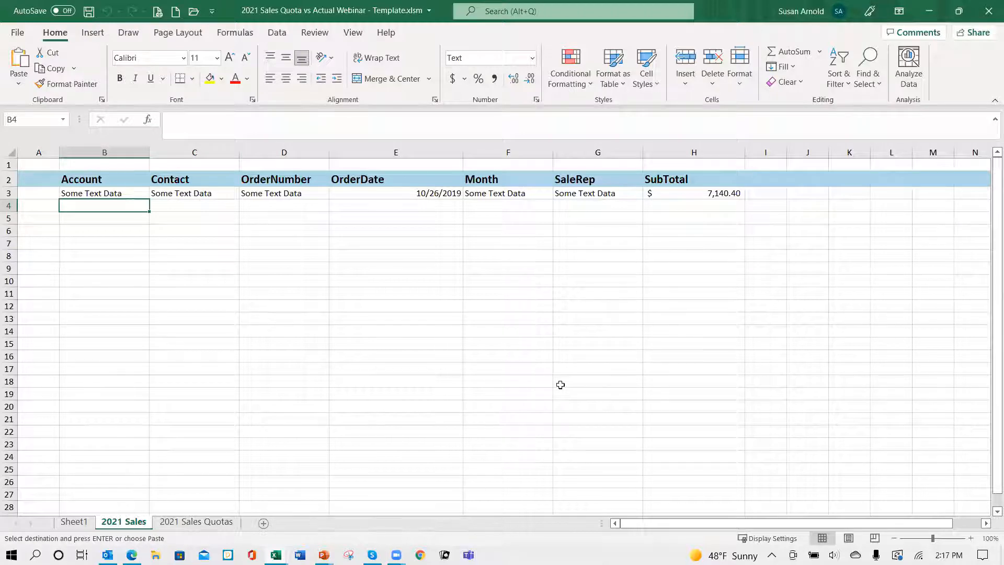
key("Return")
left_click(454, 369)
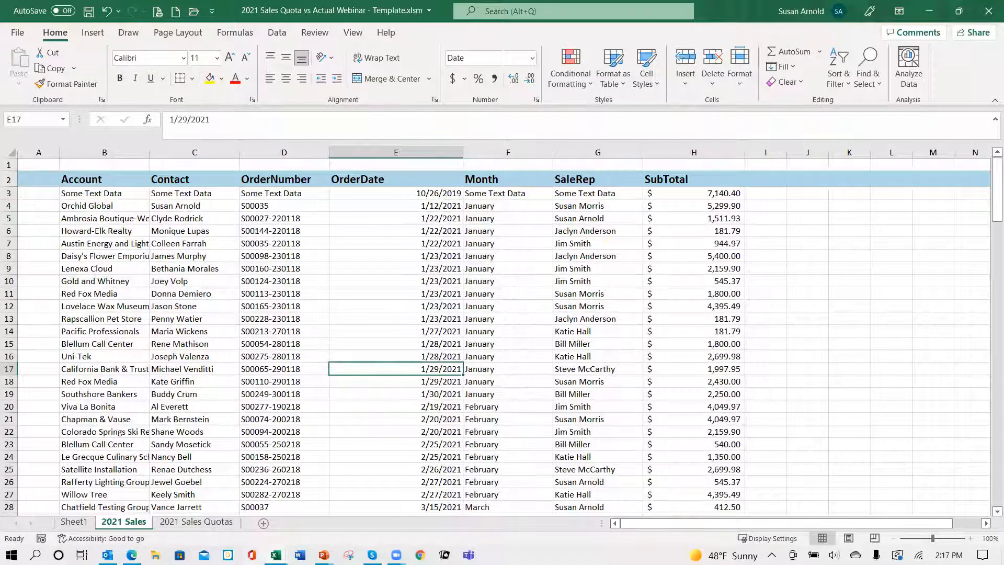
Step: Copy all quota rows, B3 through O9, from the report workbook's 2021 Sales Quotas sheet
mouse_move(276, 555)
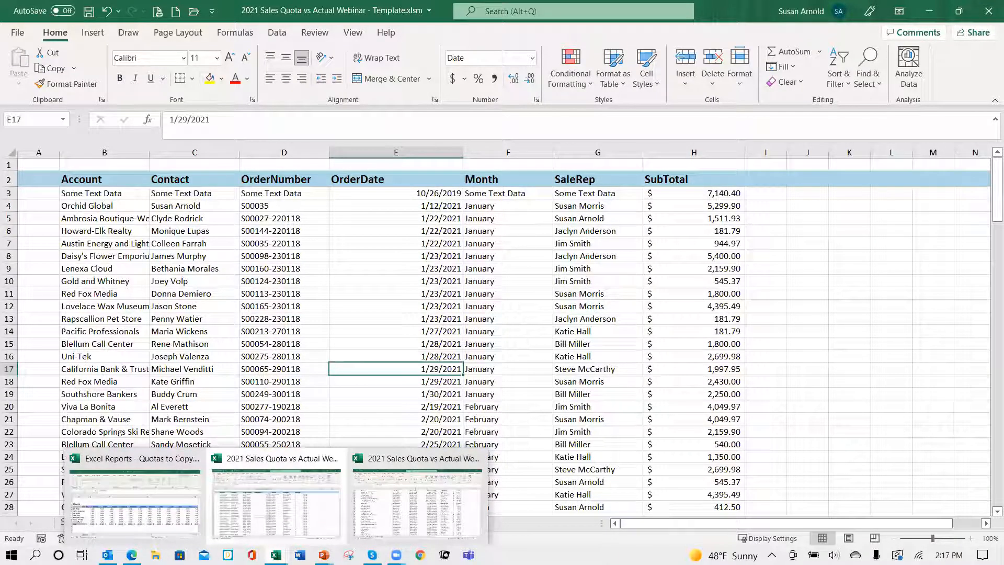
left_click(374, 524)
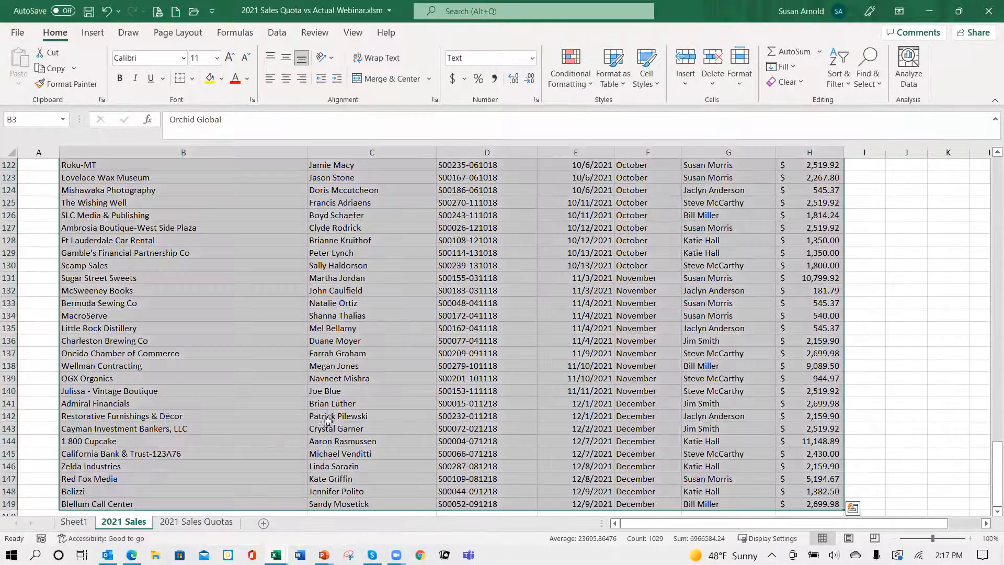
left_click(197, 522)
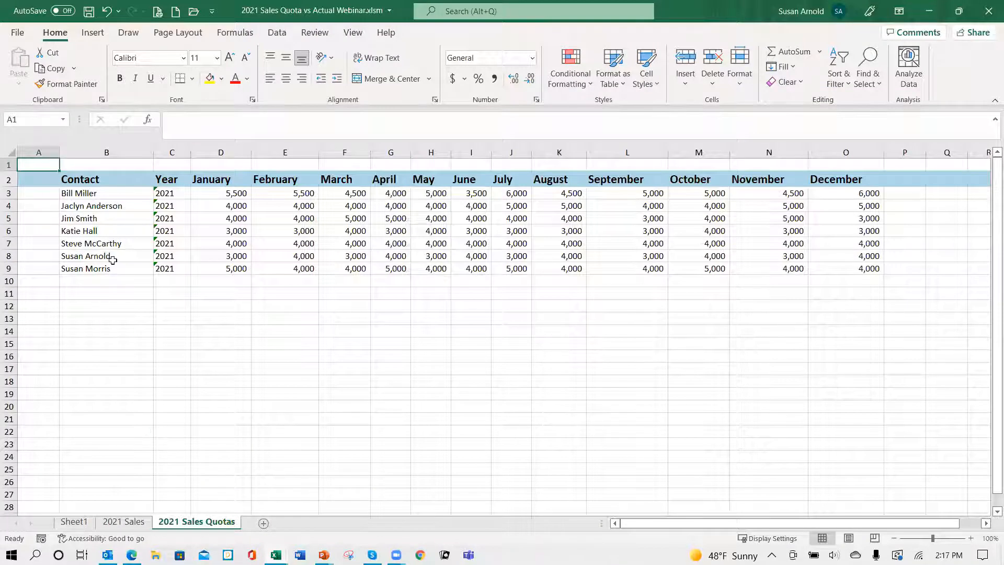
left_click(87, 192)
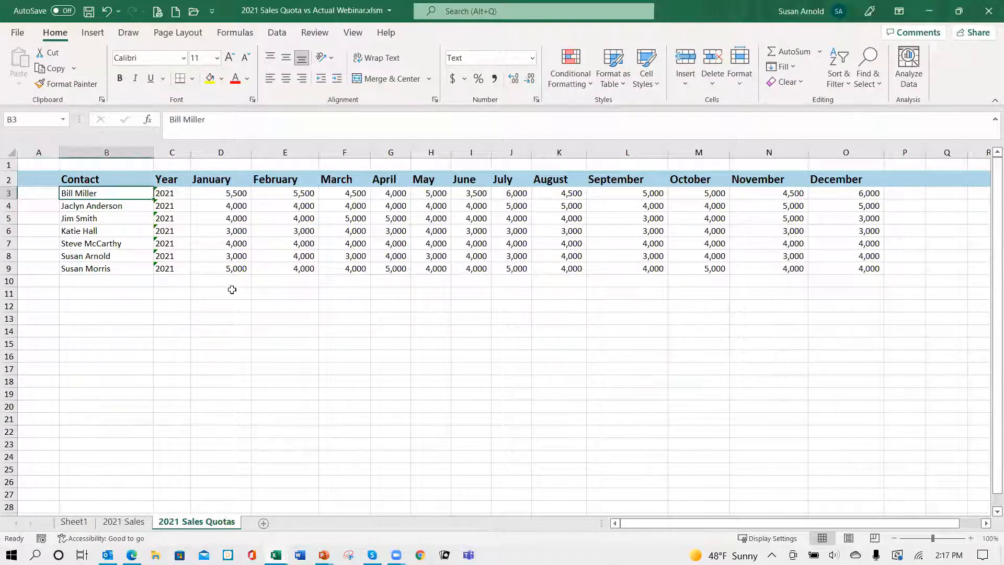
key("ctrl+shift+End")
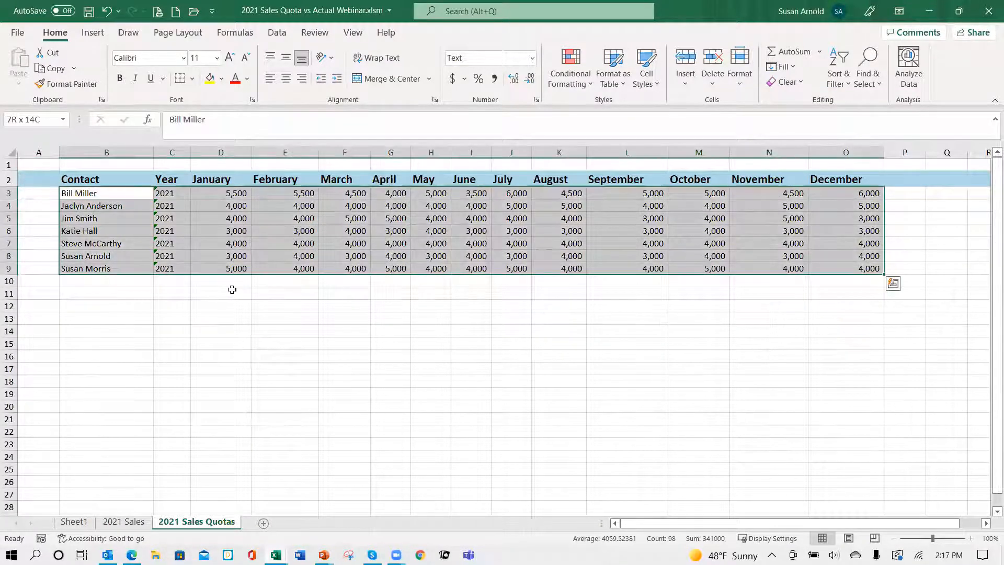
key("ctrl+c")
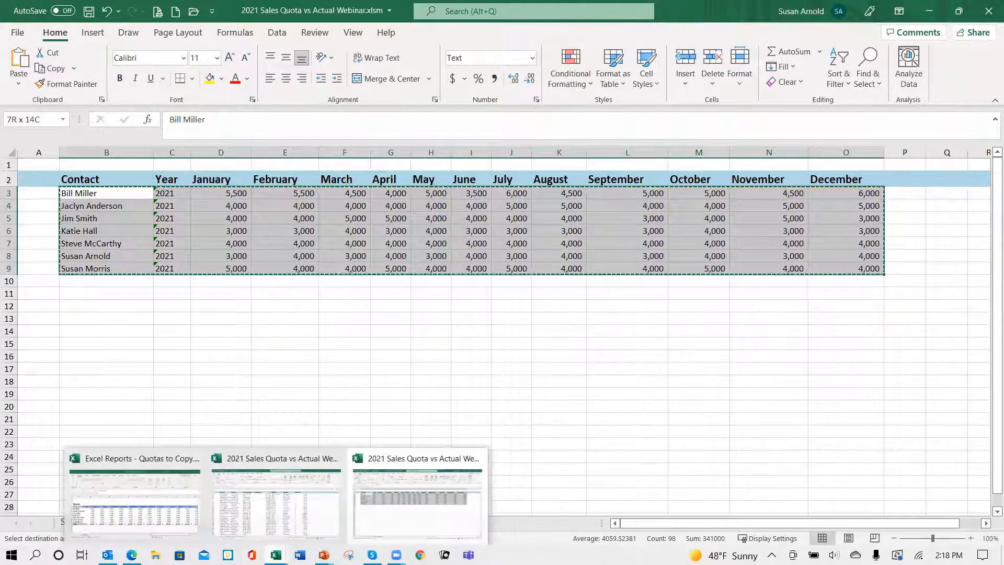
Step: Paste the quota rows into the template's 2021 Sales Quotas sheet starting at cell B4, recopying them from the report workbook
left_click(263, 515)
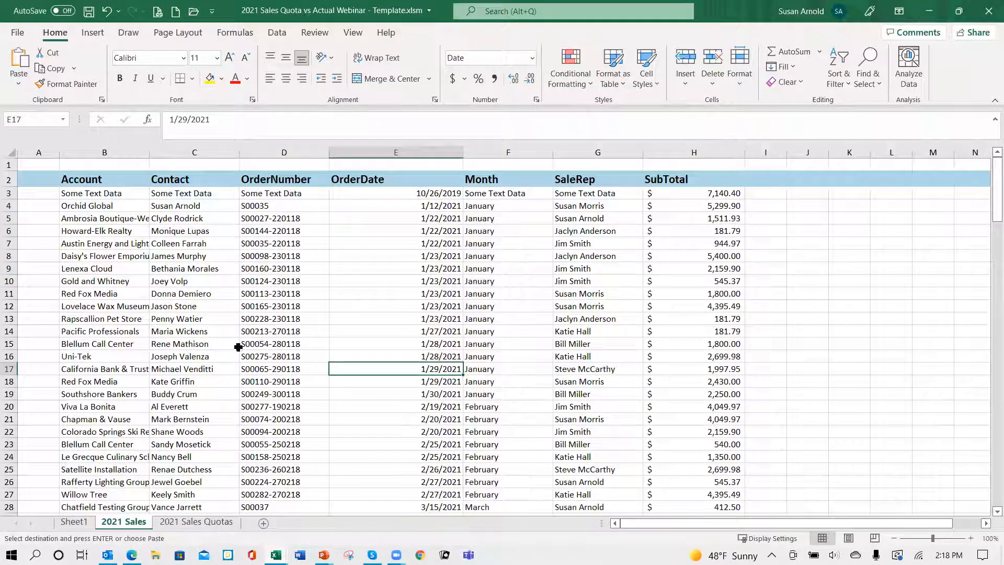
left_click(198, 522)
left_click(106, 203)
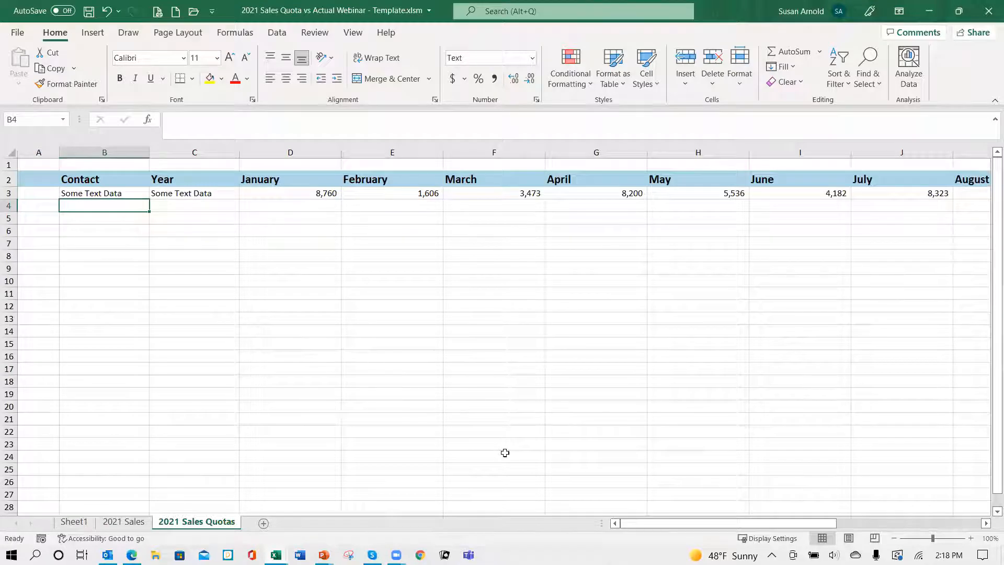
mouse_move(277, 555)
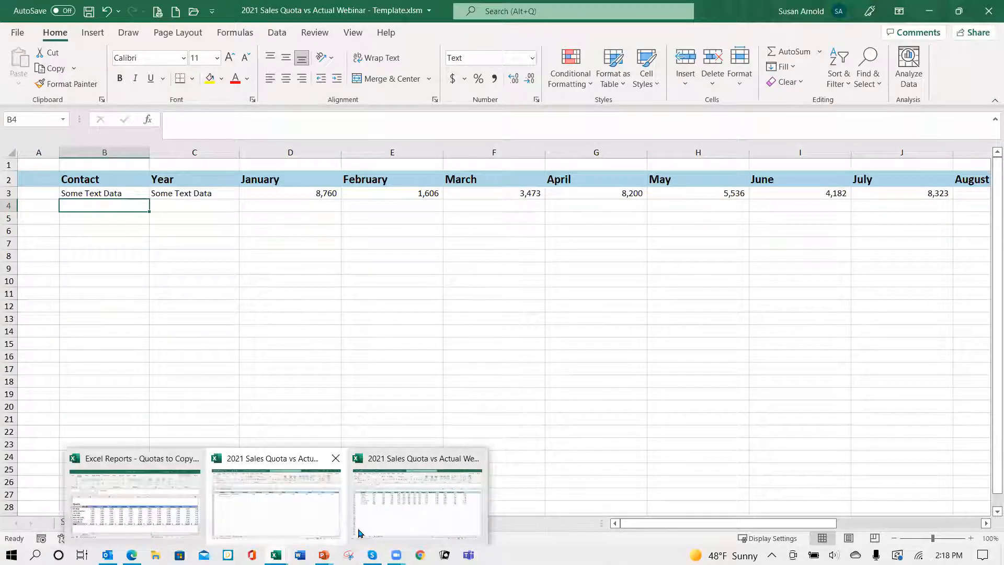
left_click(392, 529)
key("ctrl+c")
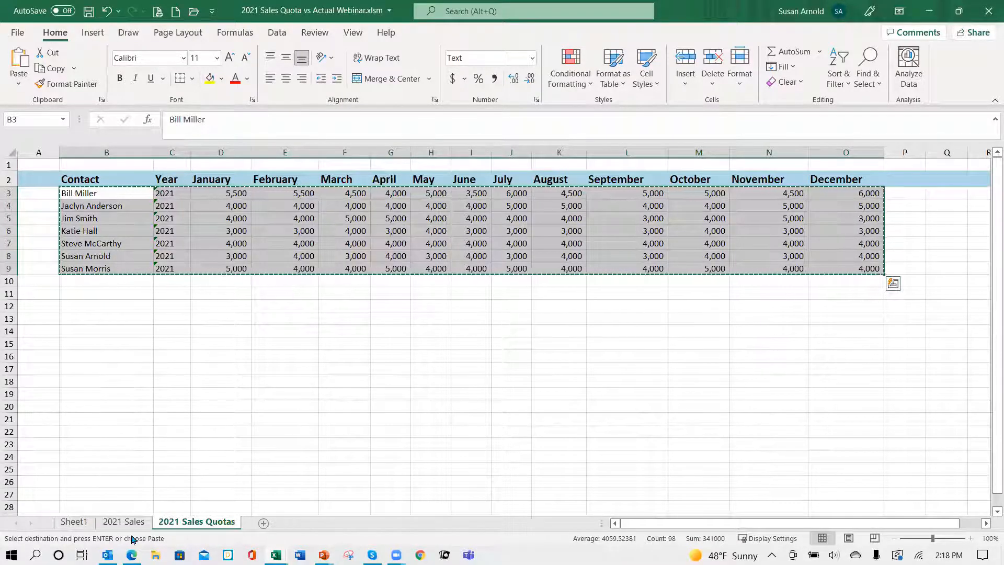
mouse_move(277, 555)
left_click(356, 492)
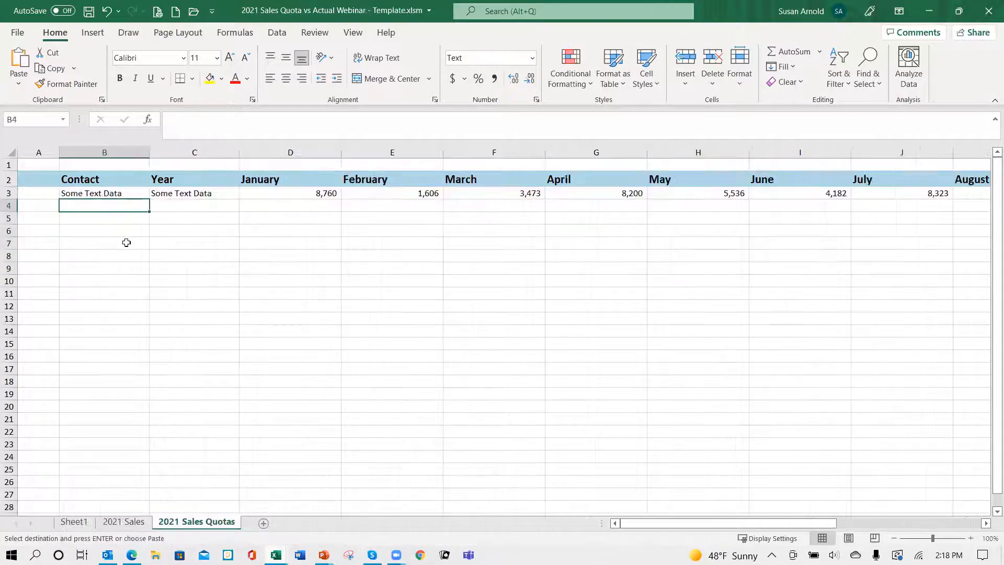
key("Return")
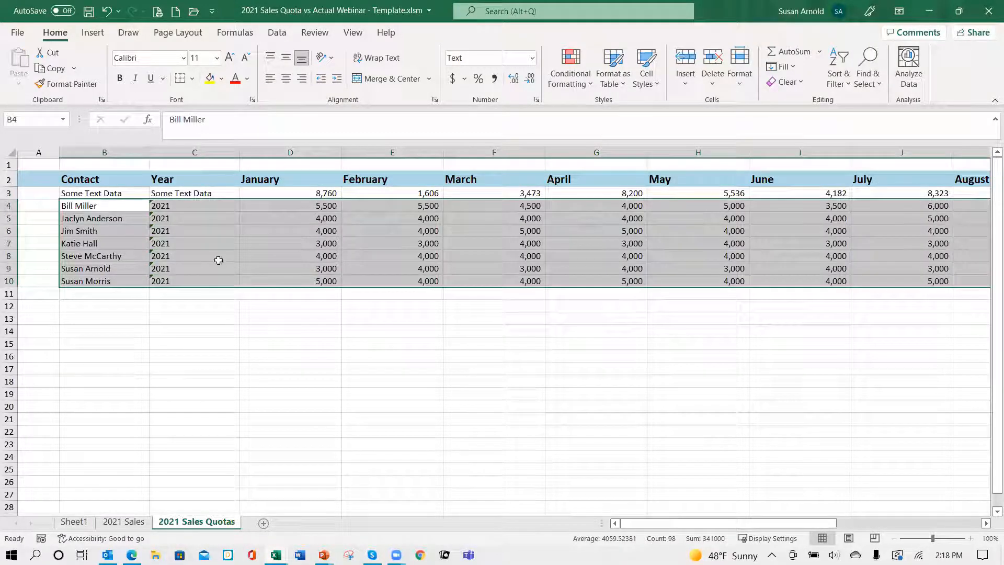
left_click_drag(215, 269, 215, 282)
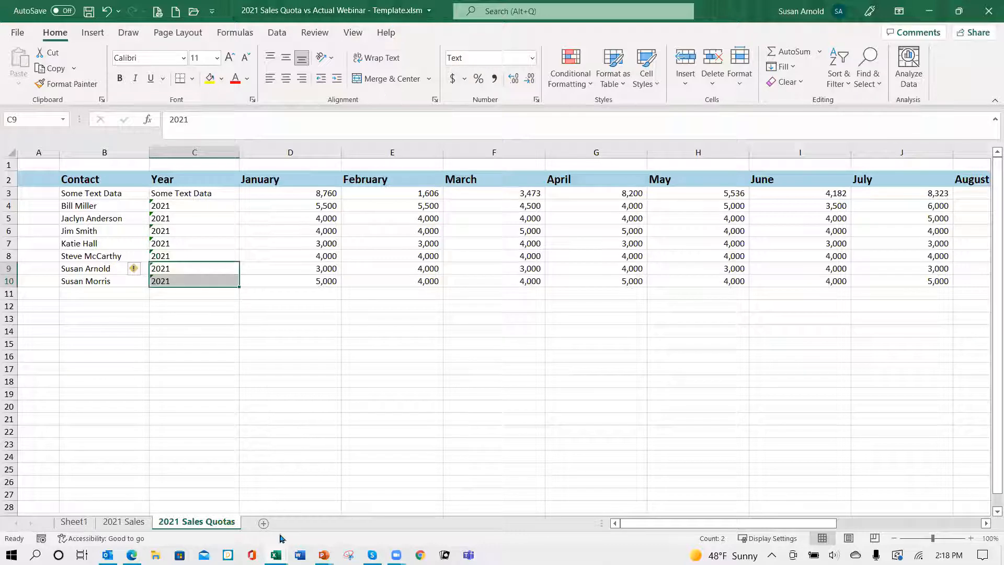
Step: Switch to the 2021 Sales Quota vs Actual Webinar report workbook and close it without saving changes
left_click(276, 555)
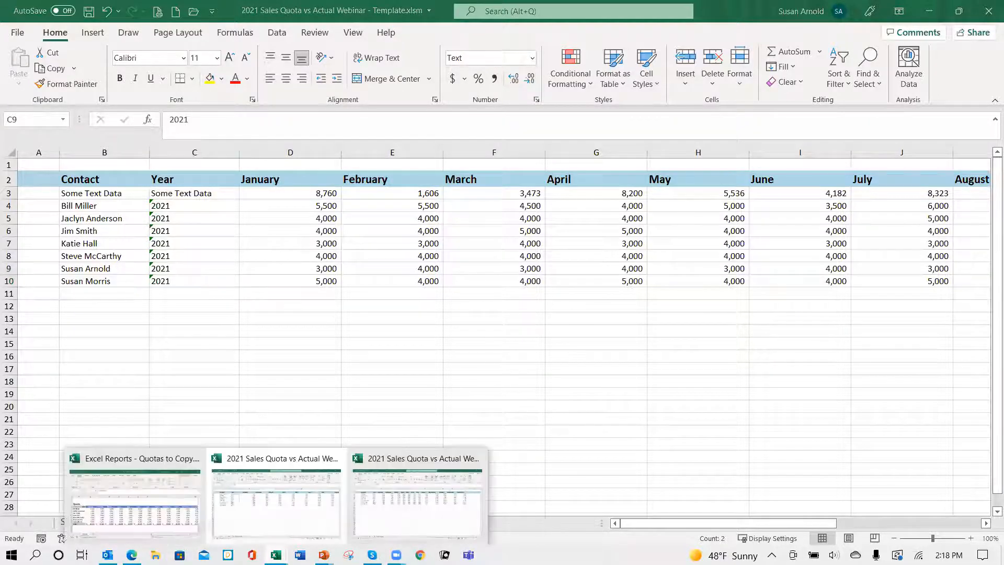
left_click(420, 525)
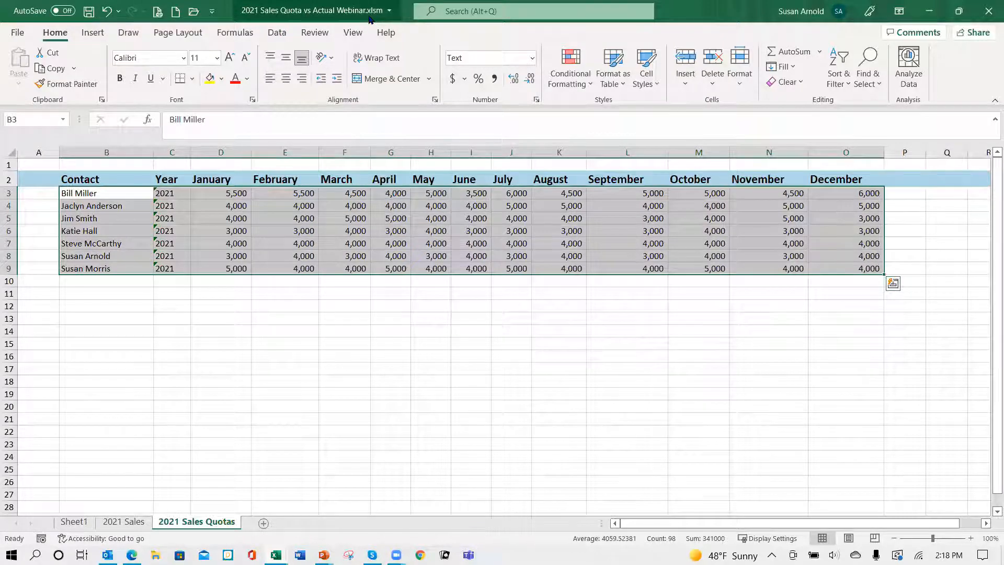
left_click(314, 215)
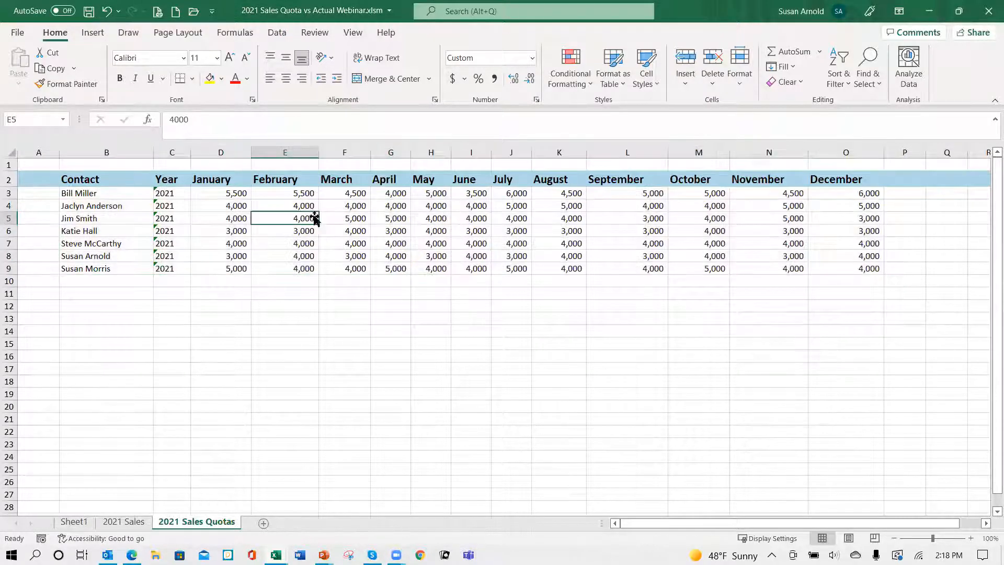
left_click(988, 14)
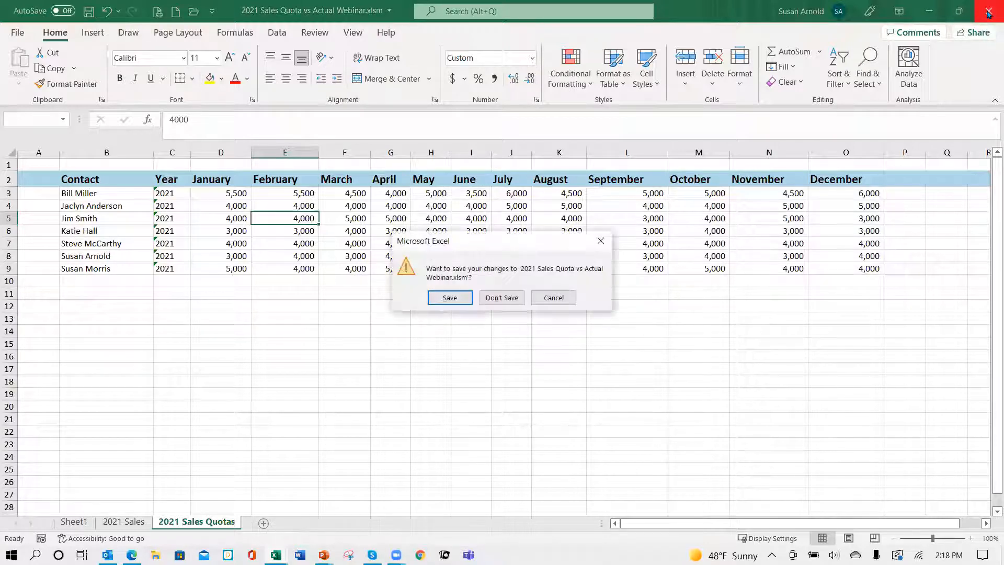
left_click(502, 297)
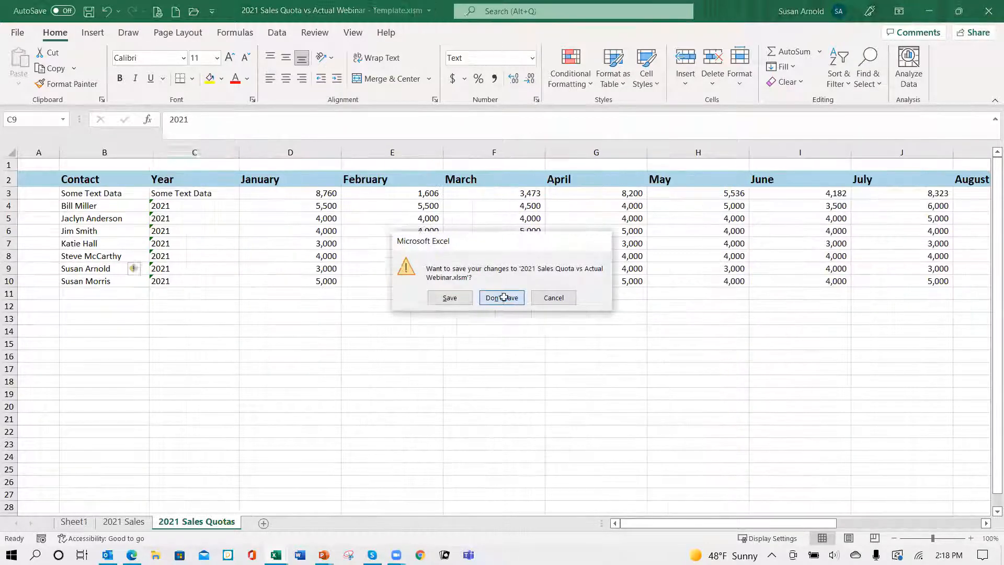
left_click(237, 343)
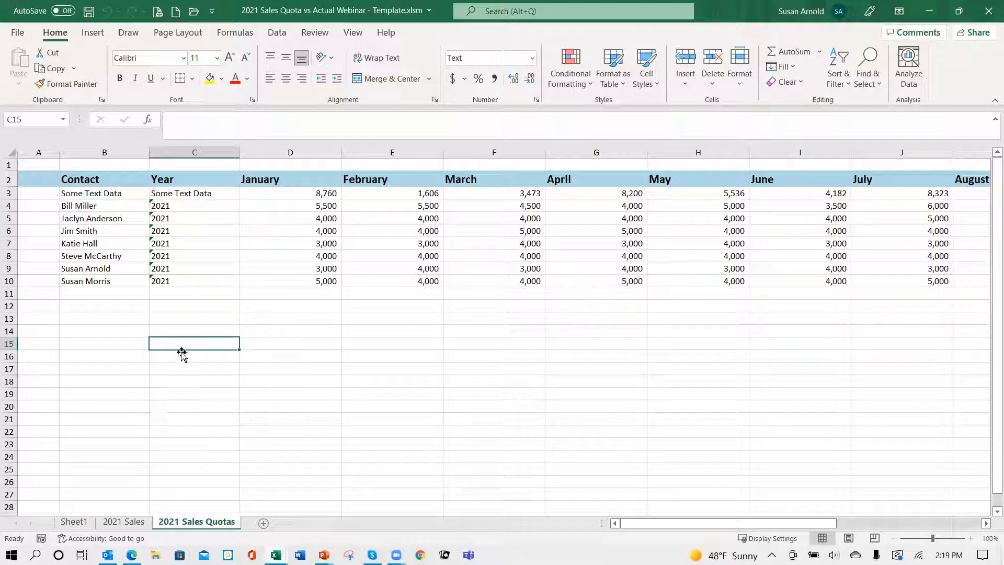
left_click(124, 523)
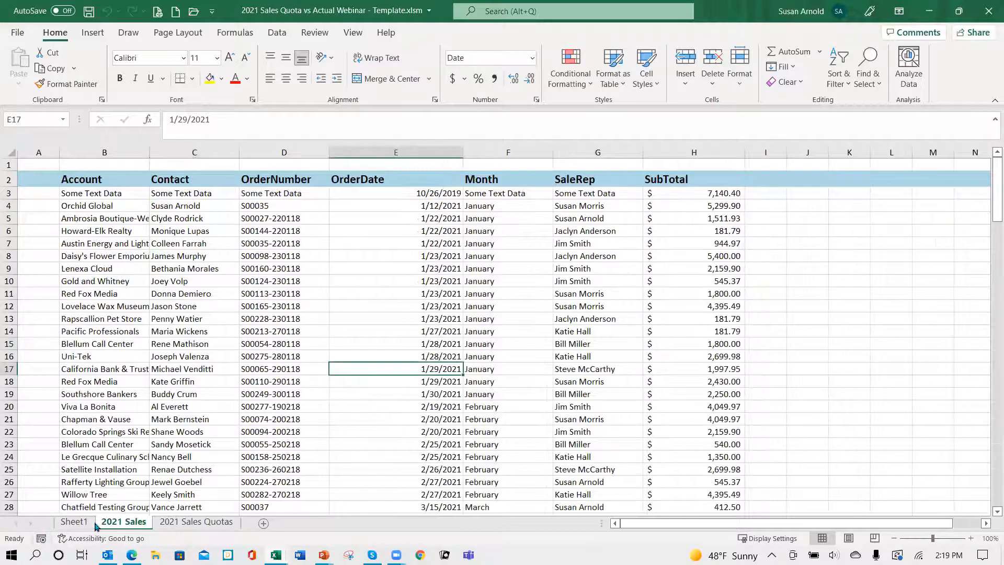
left_click(74, 523)
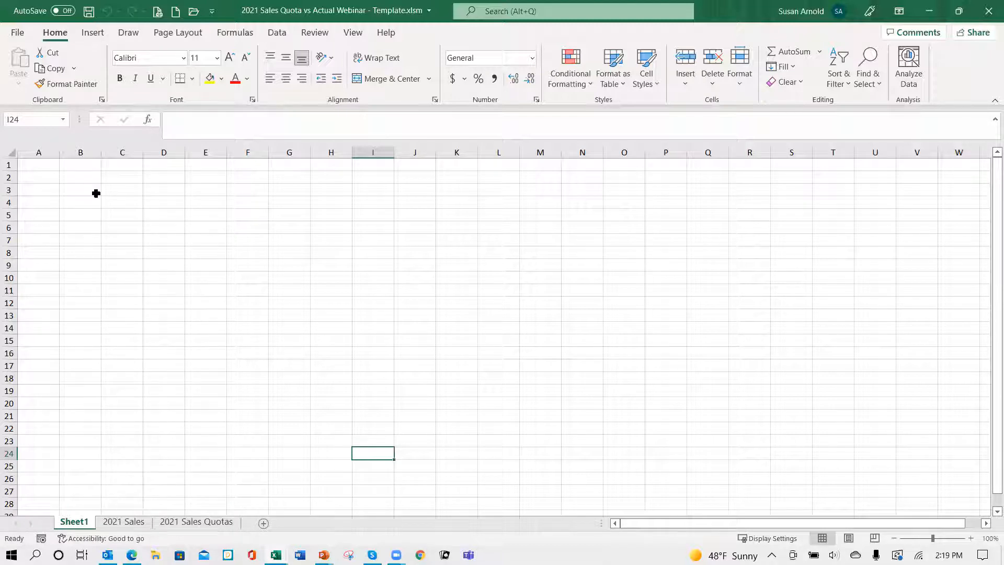
left_click(214, 526)
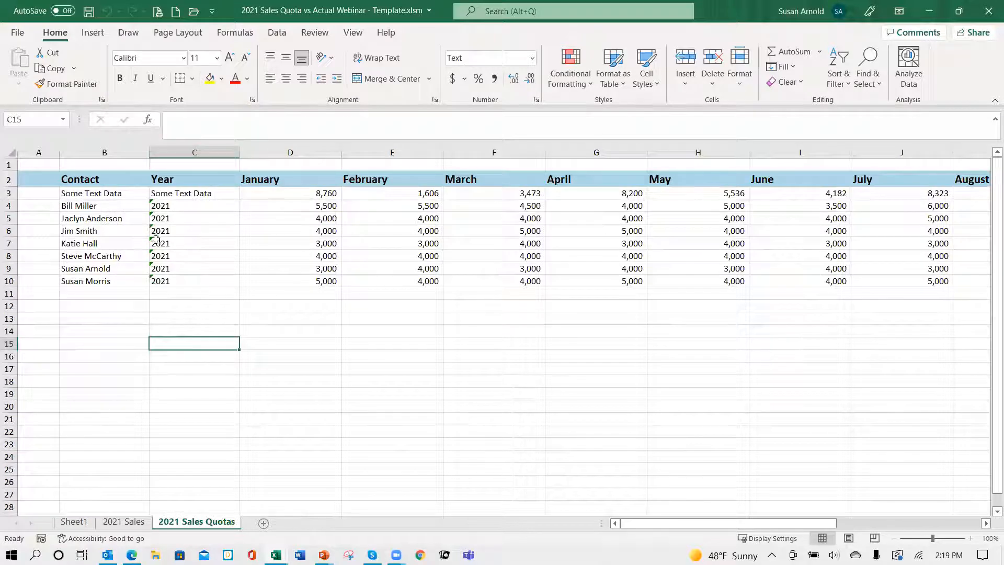
Step: Copy the Quota title and 2021 month header row from the quotas-to-copy workbook and paste them at A2 on the template's Sheet1
left_click(84, 523)
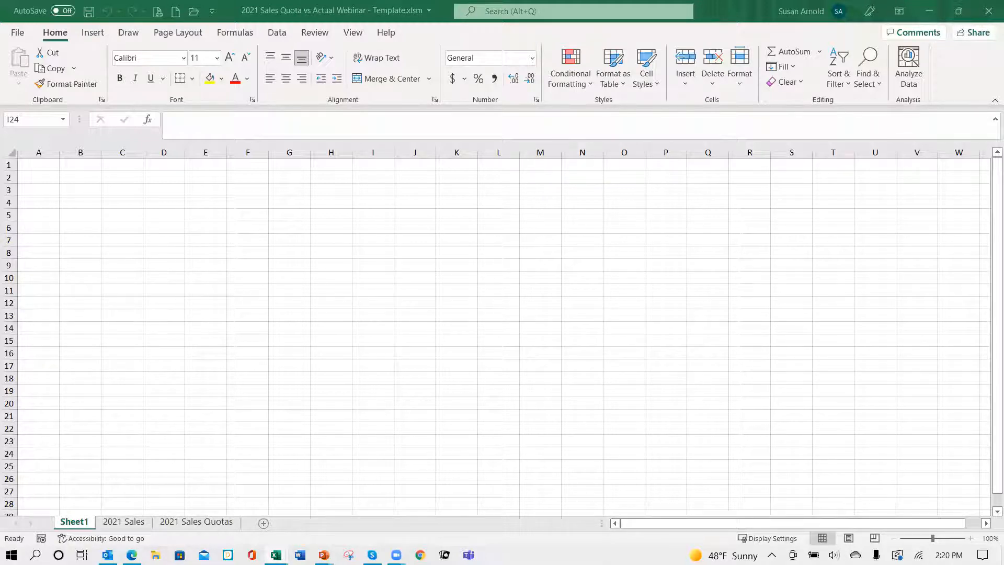
key("ctrl+c")
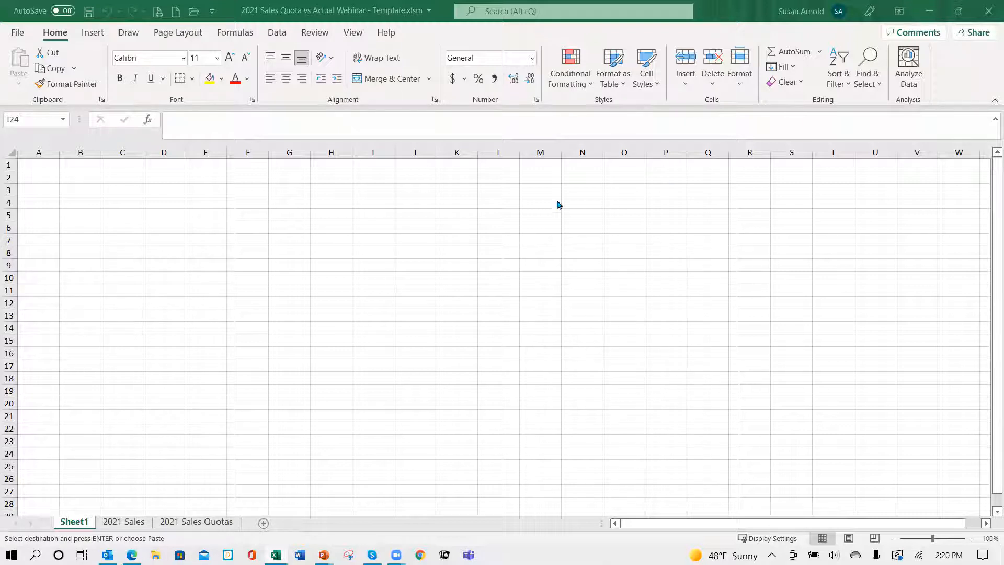
left_click(40, 175)
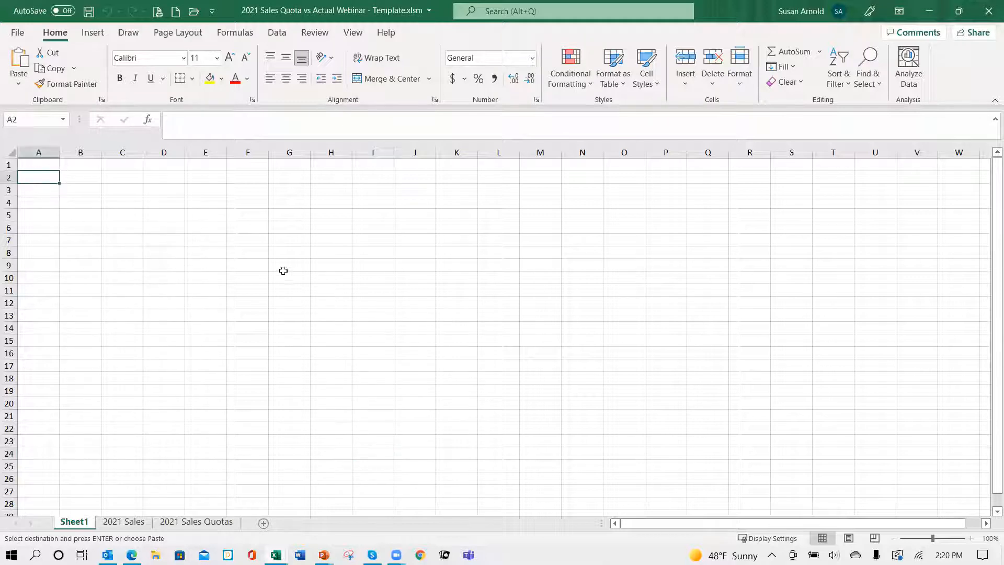
key("Return")
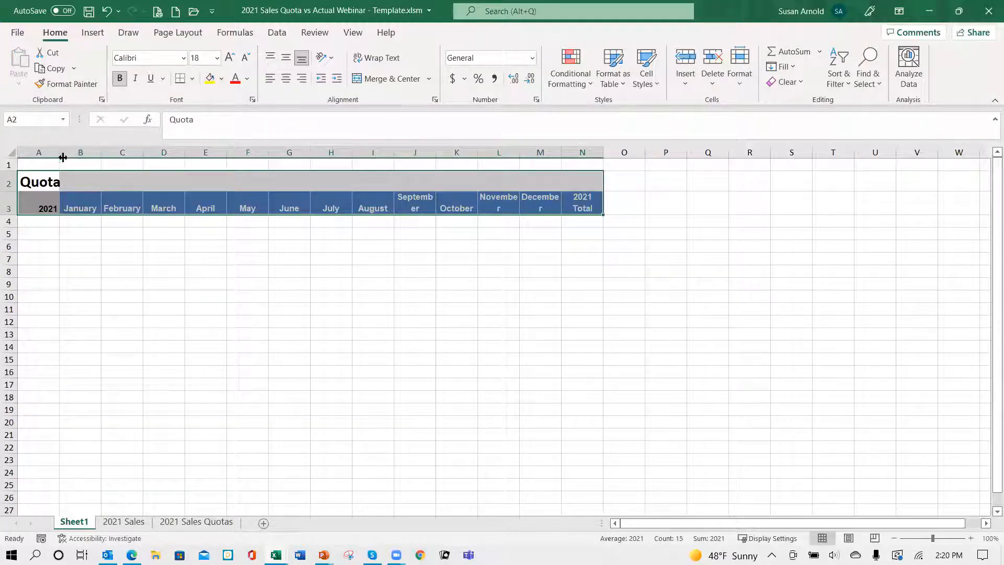
Step: Widen column A on Sheet1 and columns B through N together so the month headers fit on one line
left_click_drag(67, 151, 73, 150)
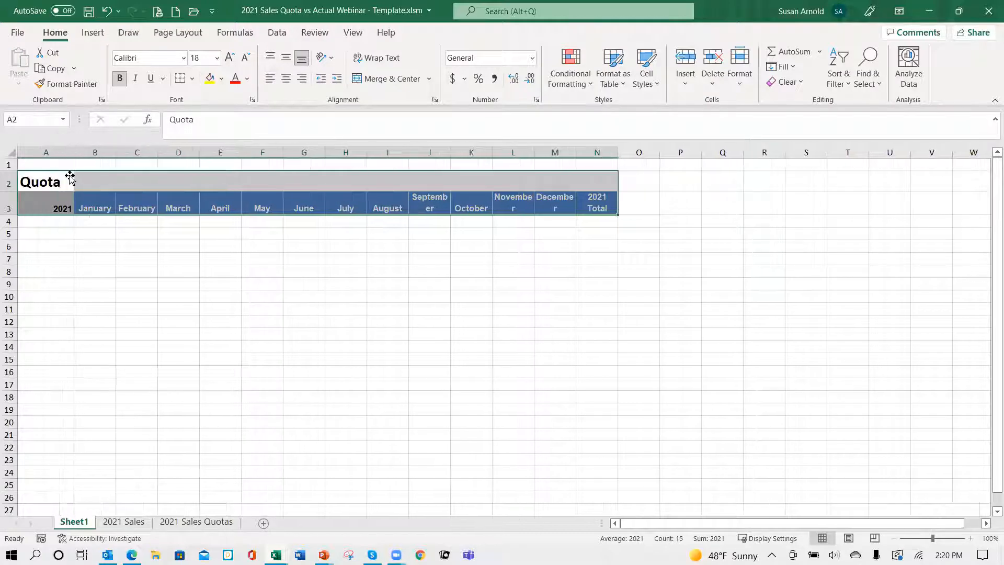
left_click(126, 181)
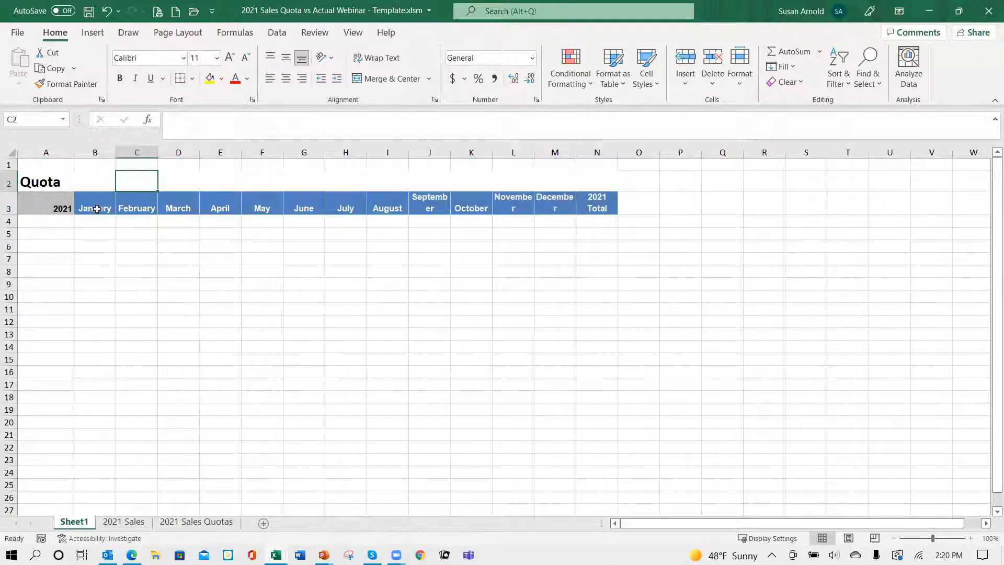
left_click_drag(96, 152, 601, 151)
left_click_drag(533, 152, 549, 165)
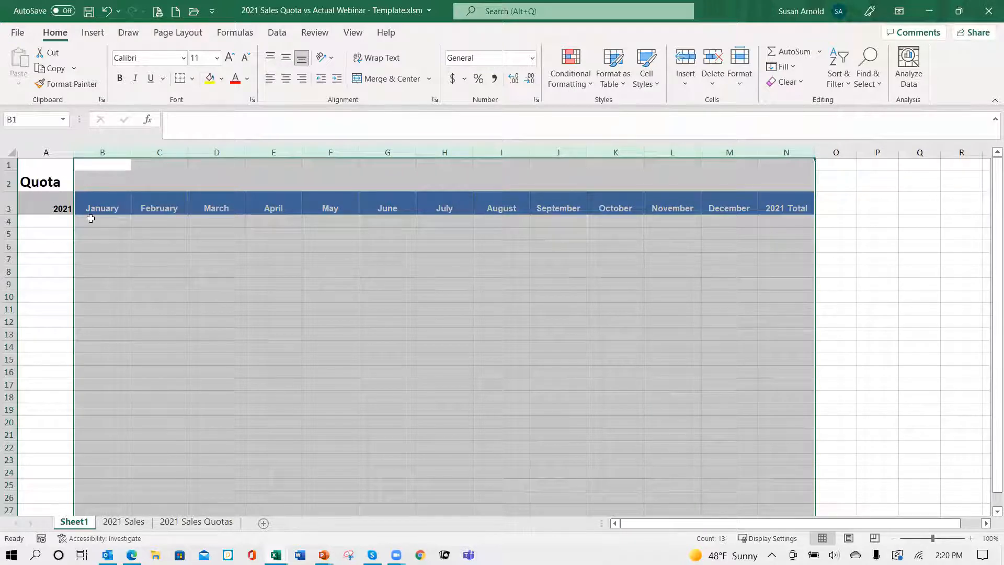
left_click(103, 234)
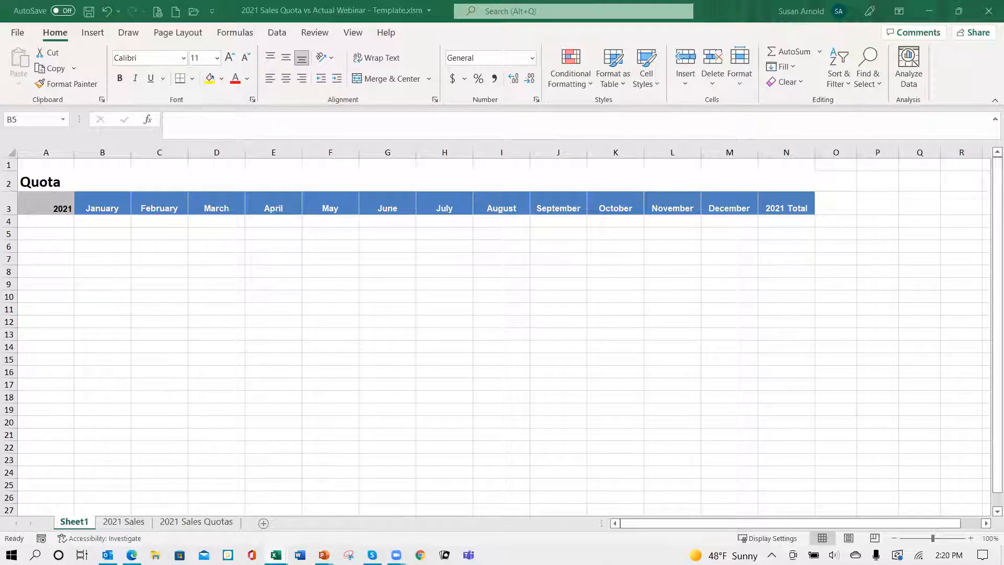
Step: Copy the list of sales rep names with its Total label and paste it under the 2021 header at A4
key("ctrl+c")
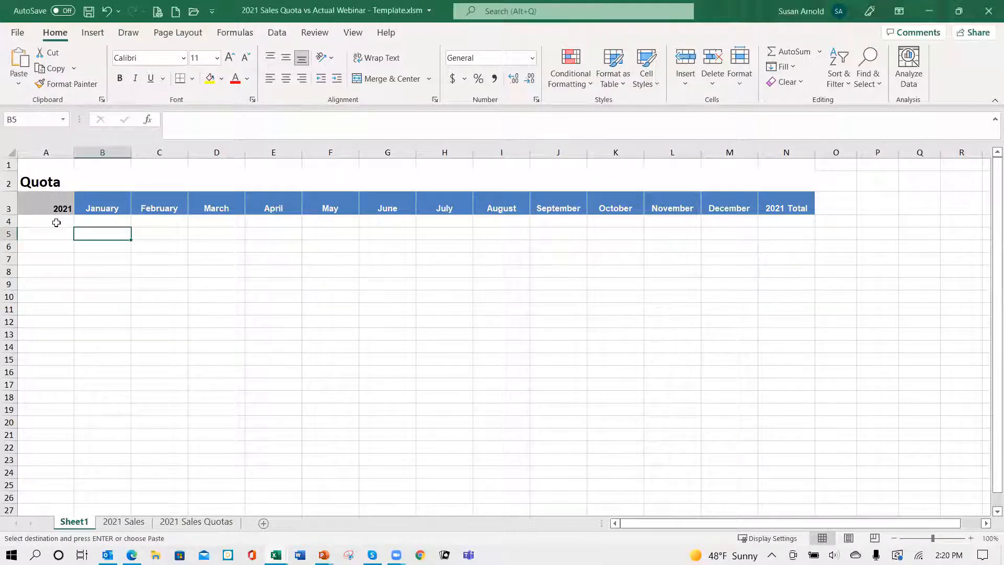
left_click(56, 222)
key("Return")
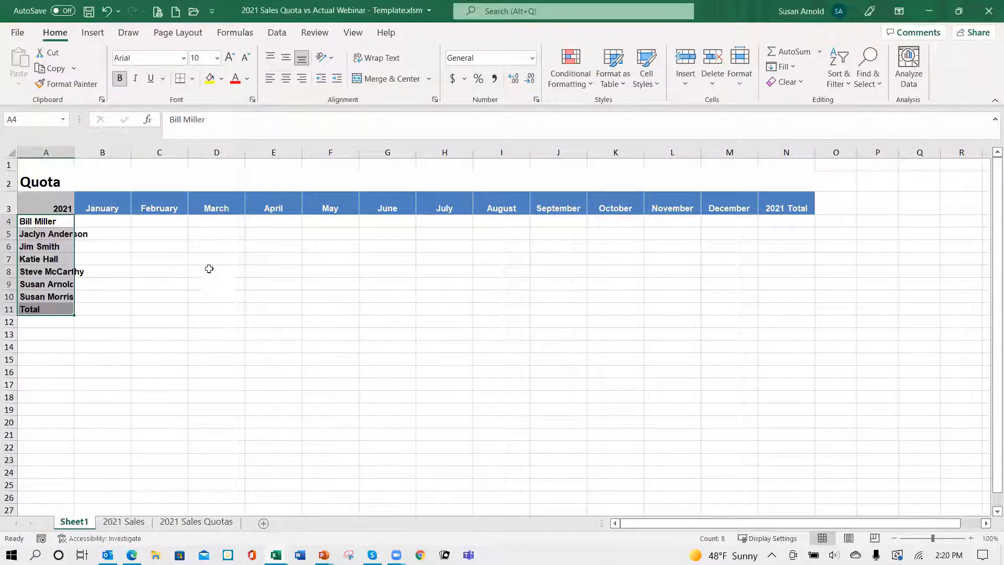
Step: Widen column A on Sheet1 so the full sales rep names fit within it
left_click_drag(77, 152, 92, 152)
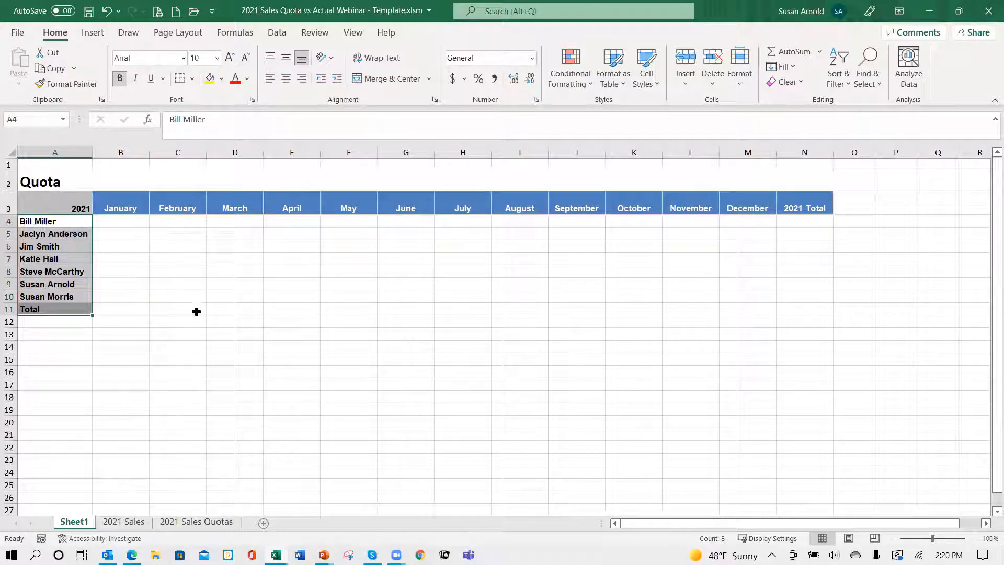
left_click(175, 307)
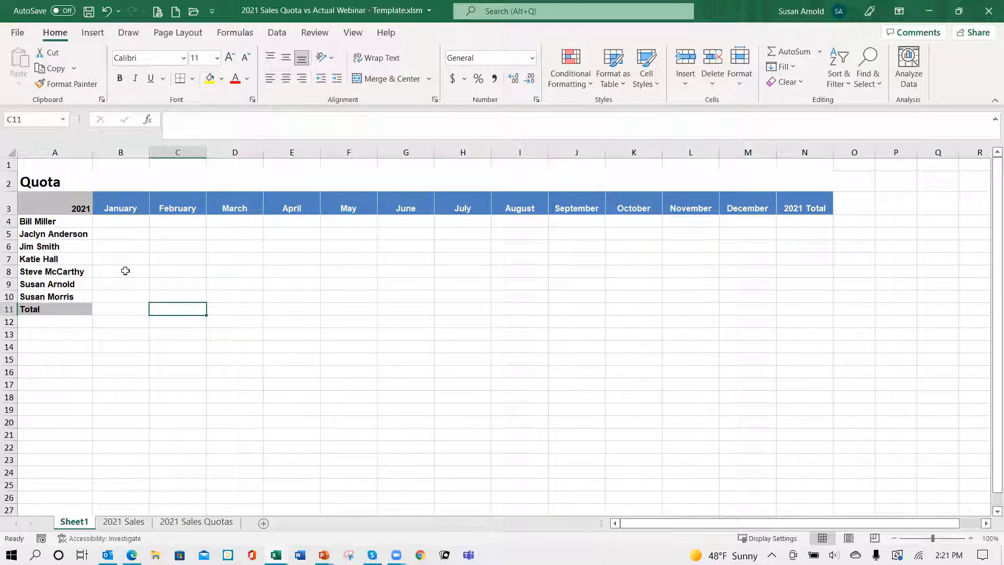
Step: Try to link B4 to cell C3 on the 2021 Sales Quotas sheet, and clear the January cells B4:B11
left_click(125, 226)
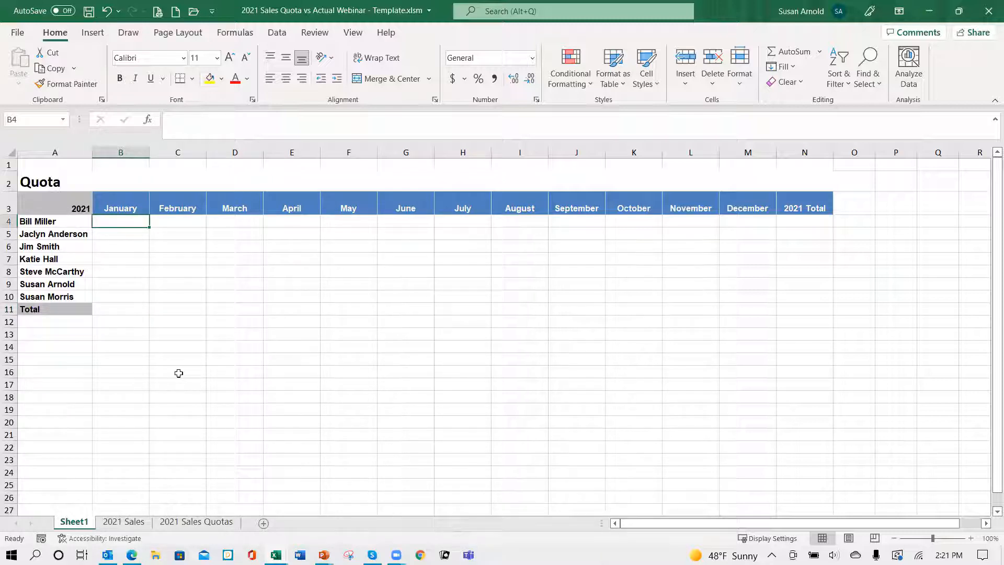
type("=")
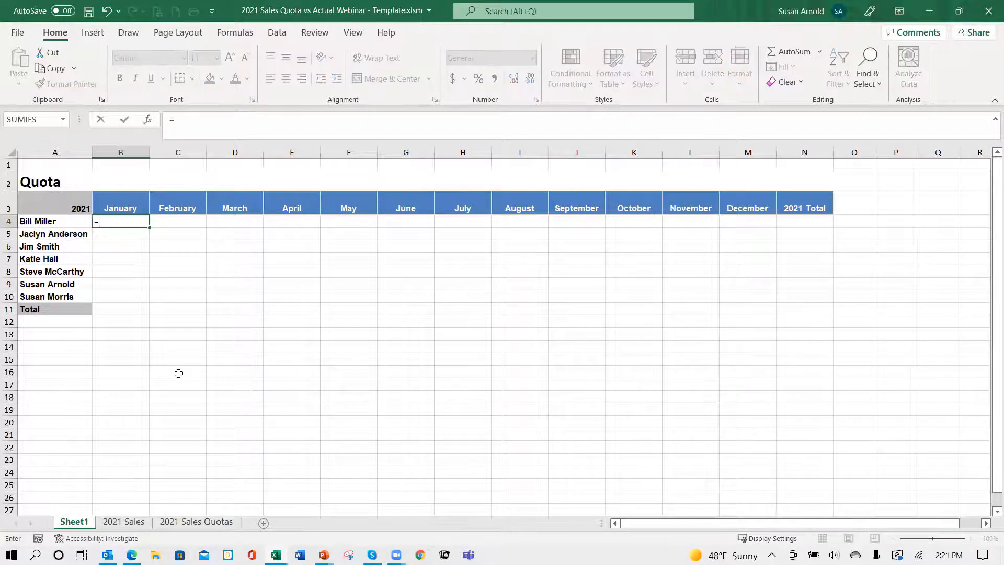
left_click(202, 523)
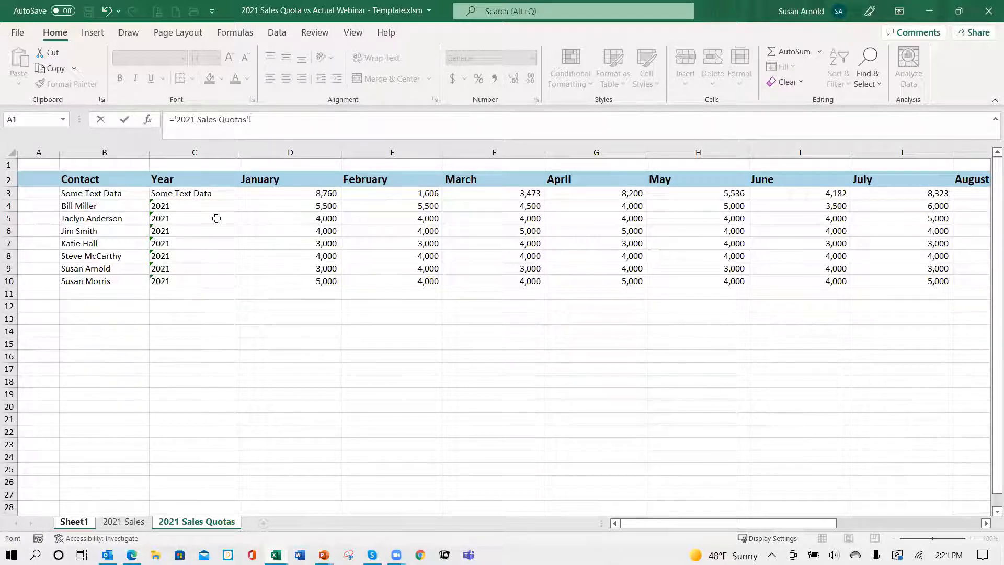
left_click(193, 195)
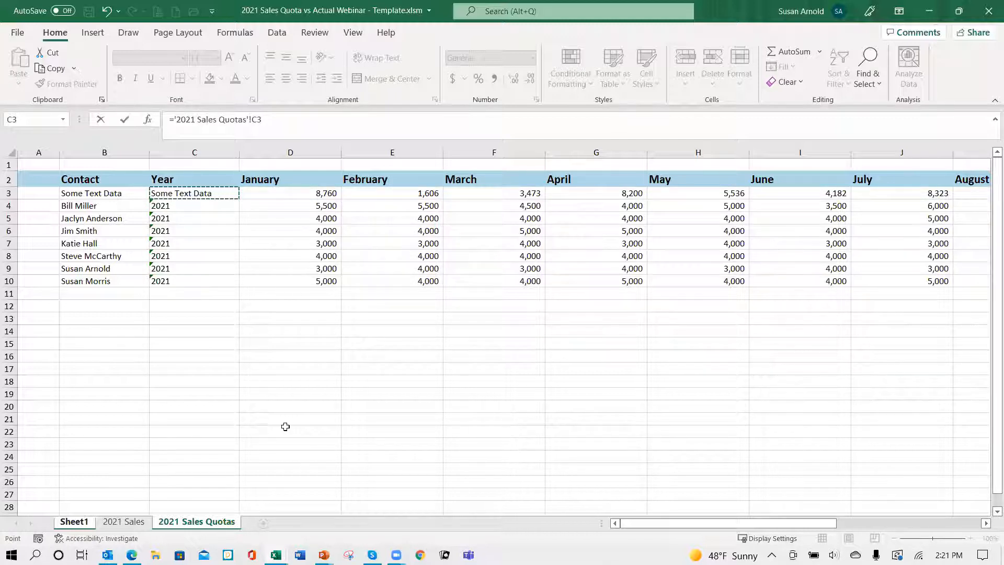
key("ctrl+Return")
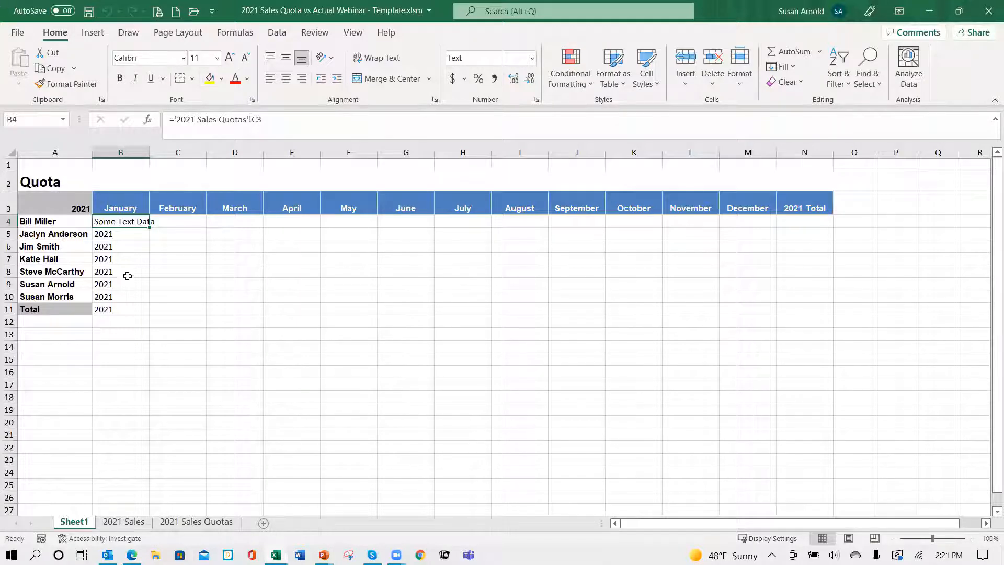
left_click_drag(137, 222, 135, 315)
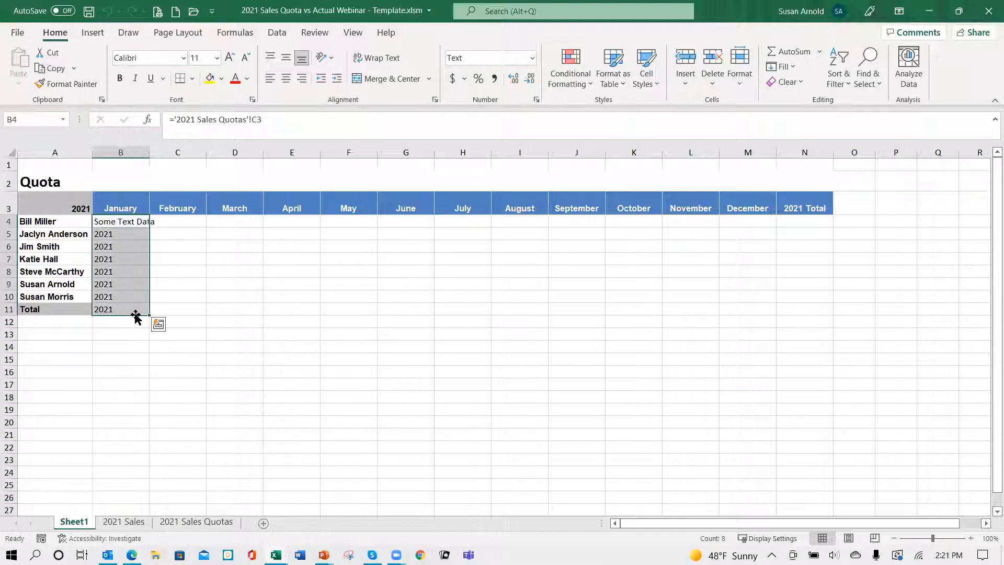
key("Delete")
Step: Try to link B4 to the January quota cell D3 on the 2021 Sales Quotas sheet, and clear the cell
left_click(125, 221)
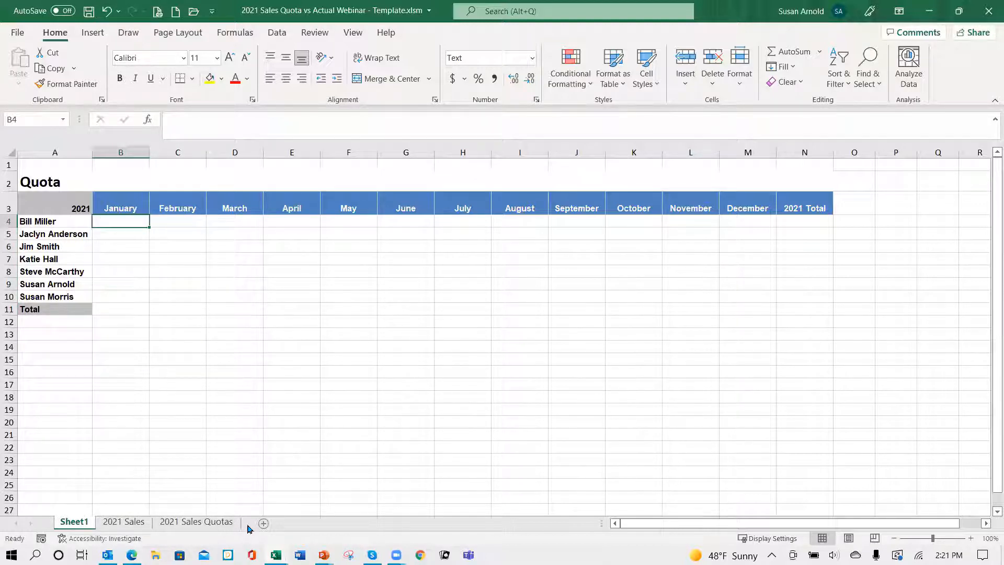
type("=")
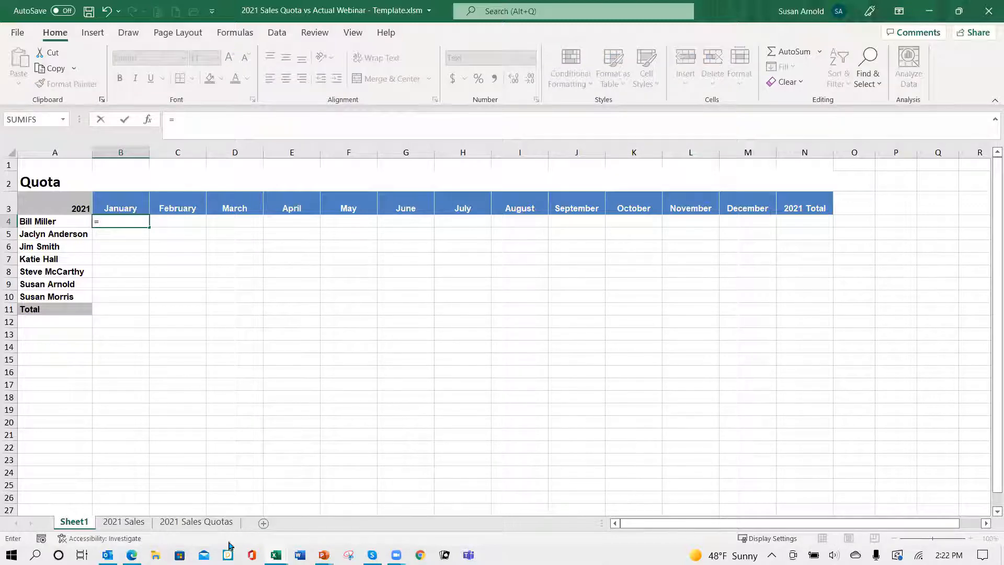
left_click(214, 521)
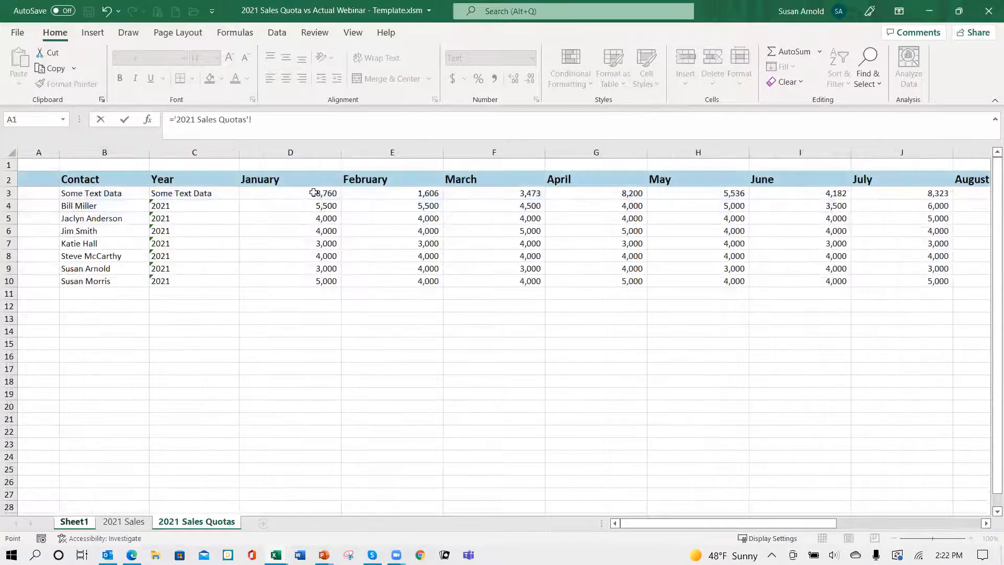
left_click(315, 193)
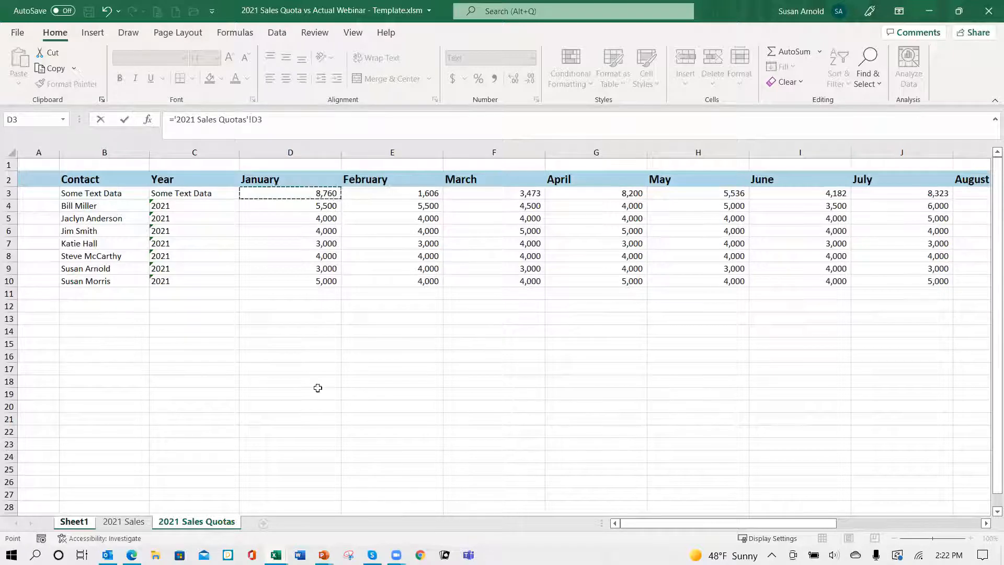
key("Return")
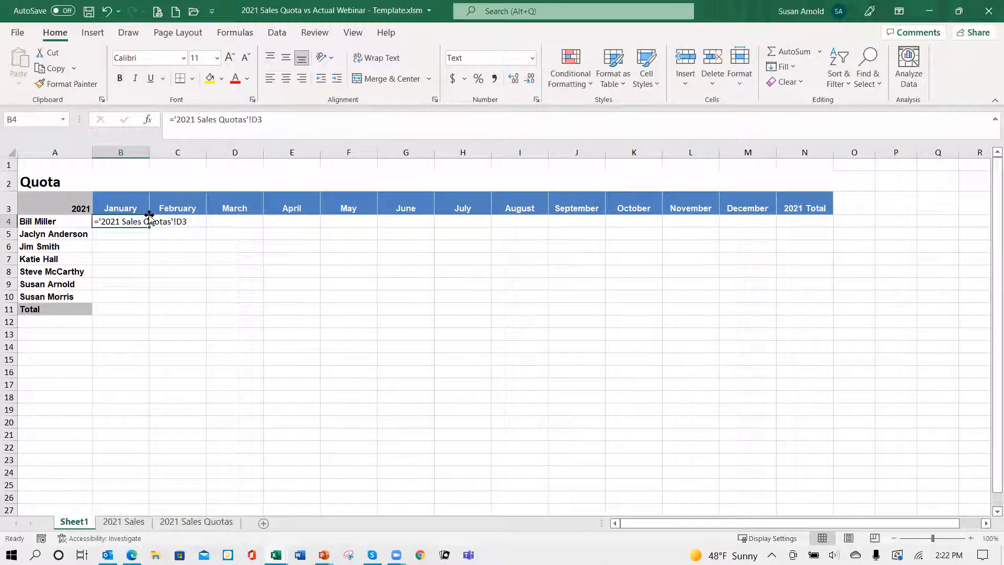
key("Delete")
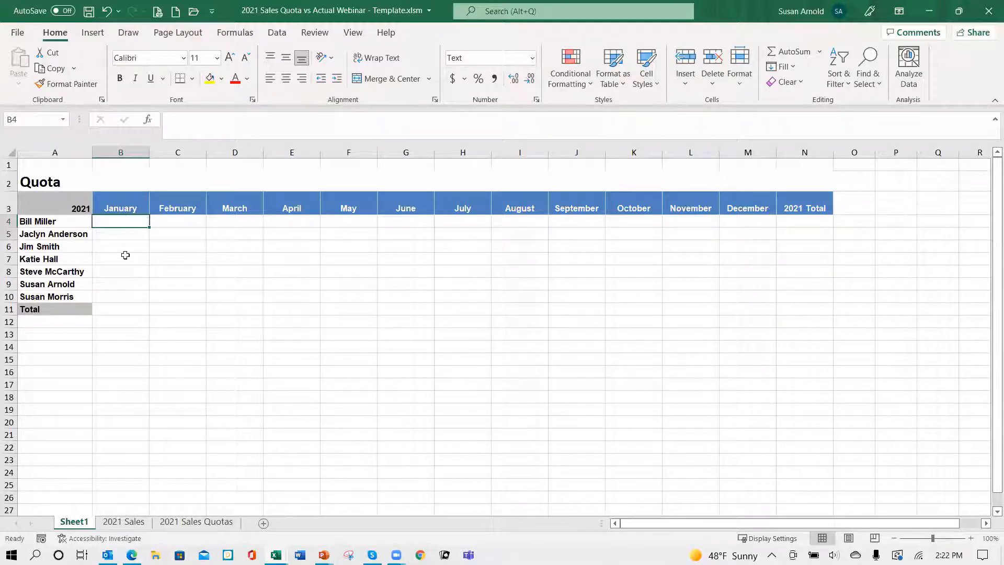
Step: Set the number format of the January cells B4:B11 to General
left_click(117, 307, "shift")
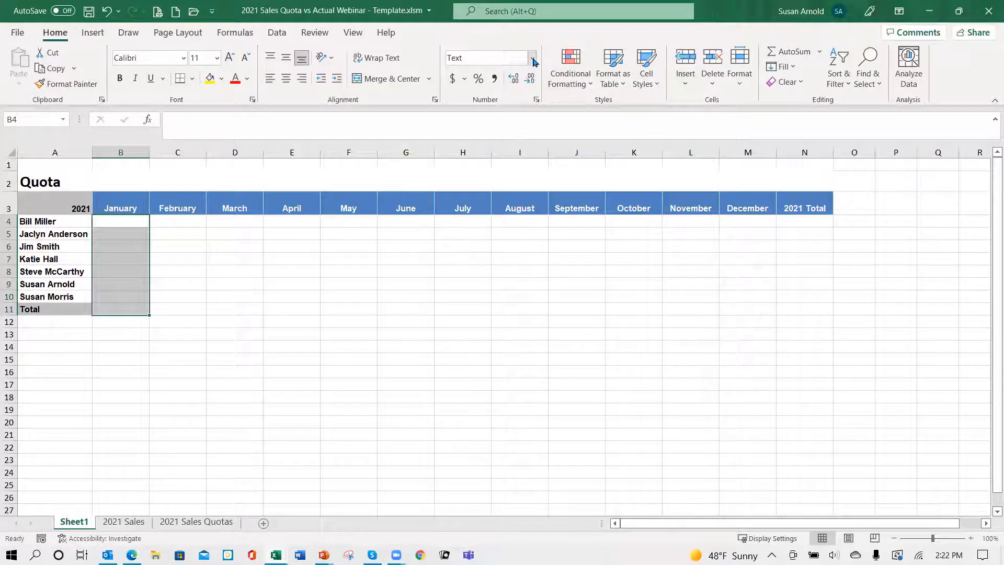
left_click(534, 62)
left_click(523, 81)
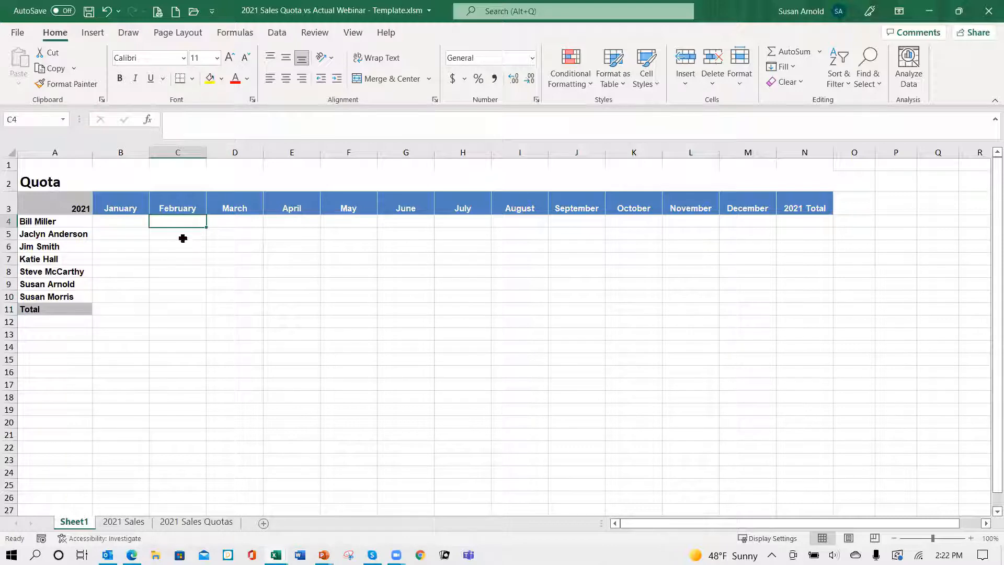
Step: Enter ='2021 Sales Quotas'!D3 in B4 on Sheet1 and copy the formula down to B11
left_click(119, 220)
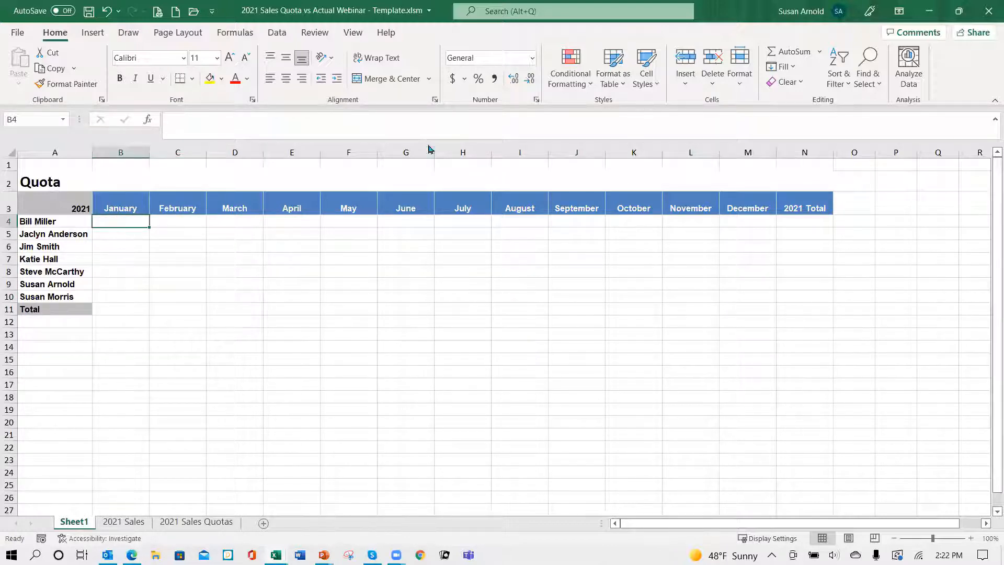
type("=")
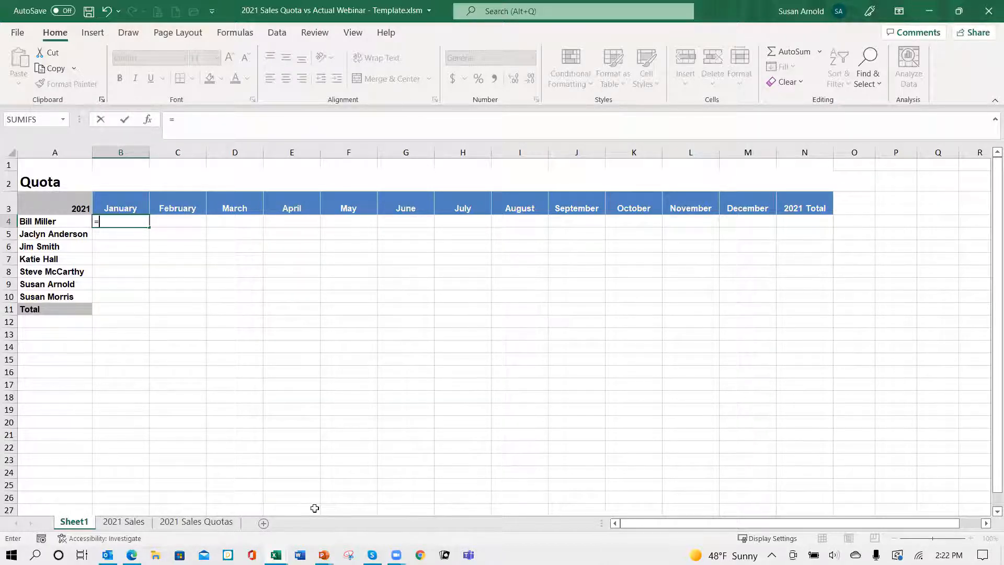
left_click(224, 521)
left_click(298, 195)
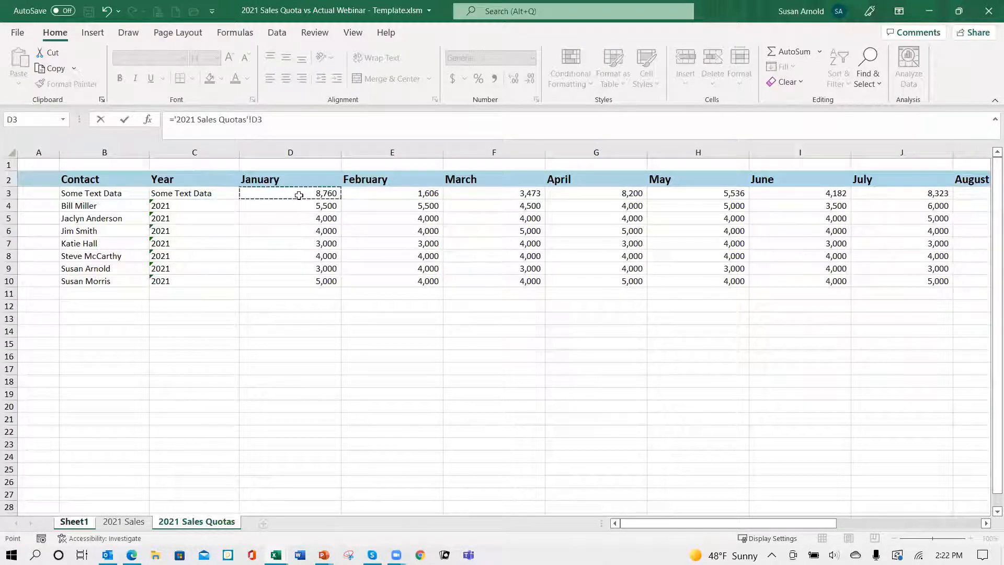
key("ctrl+Return")
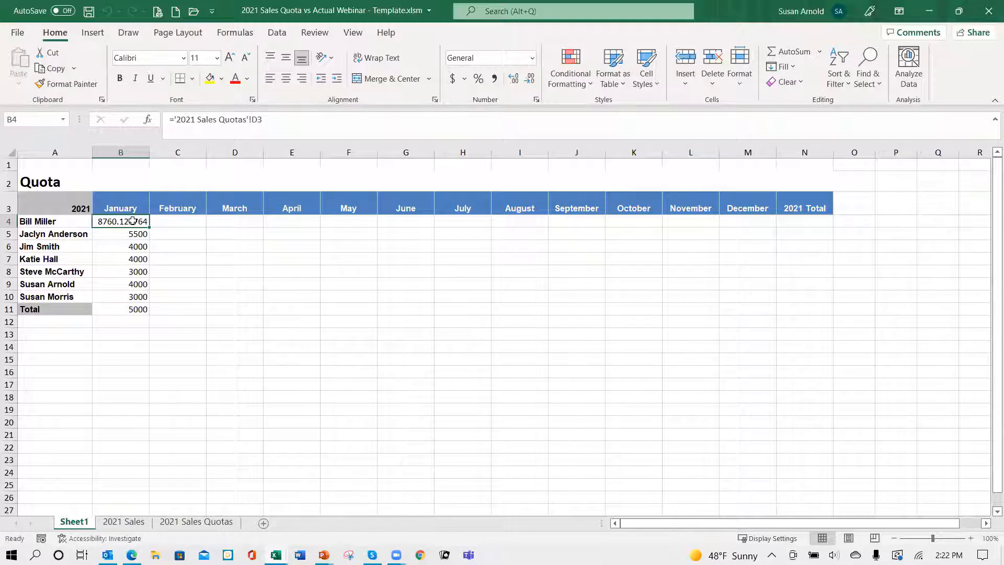
Step: Copy the January quota formulas across through December in column M and check the cell references in several copied cells
left_click_drag(133, 221, 125, 296)
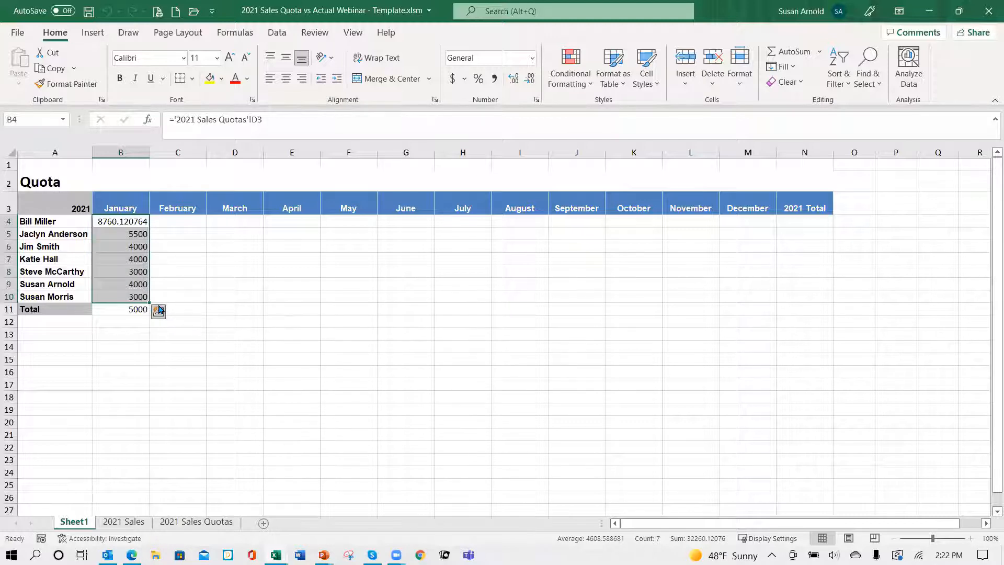
left_click_drag(149, 302, 792, 321)
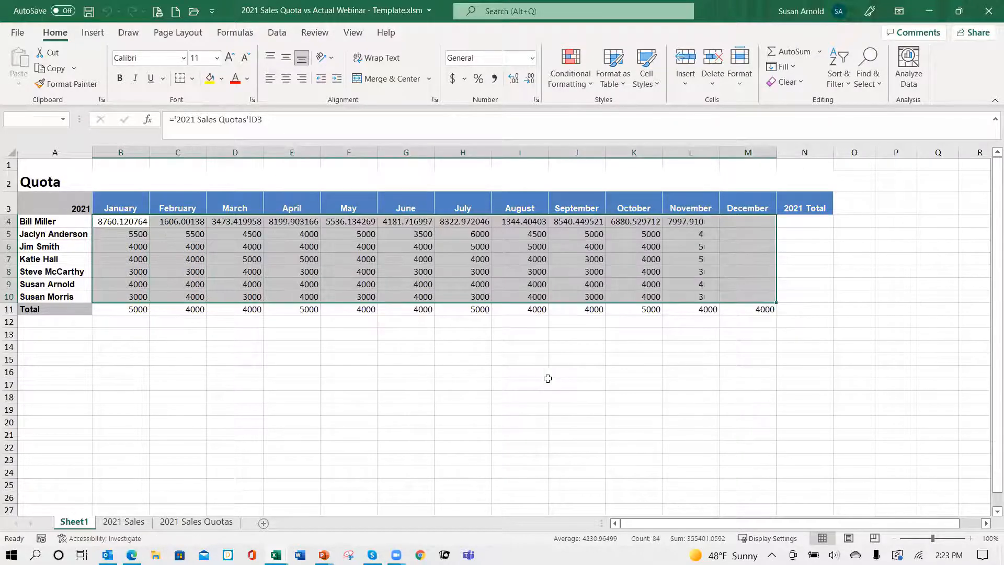
left_click(180, 234)
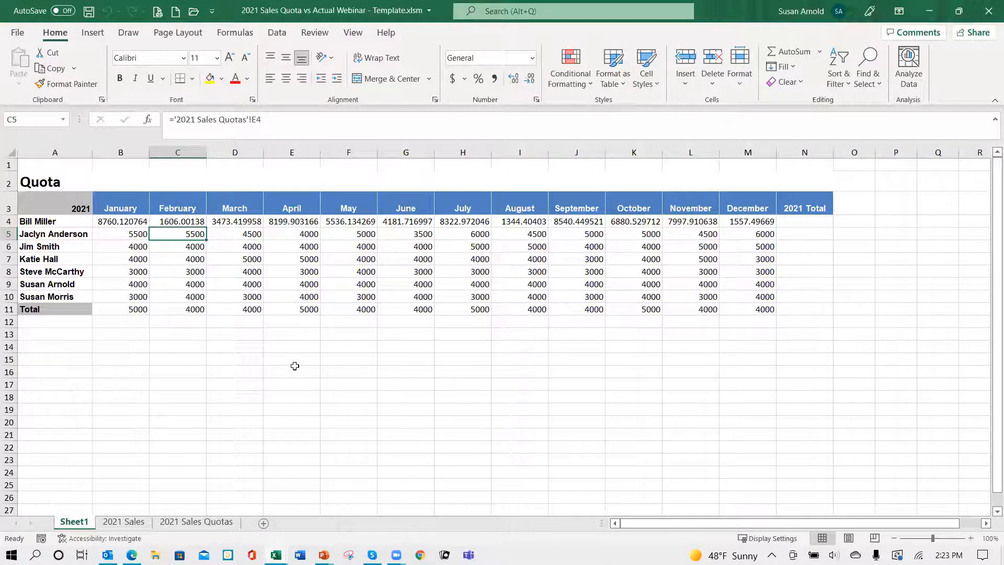
left_click(131, 259)
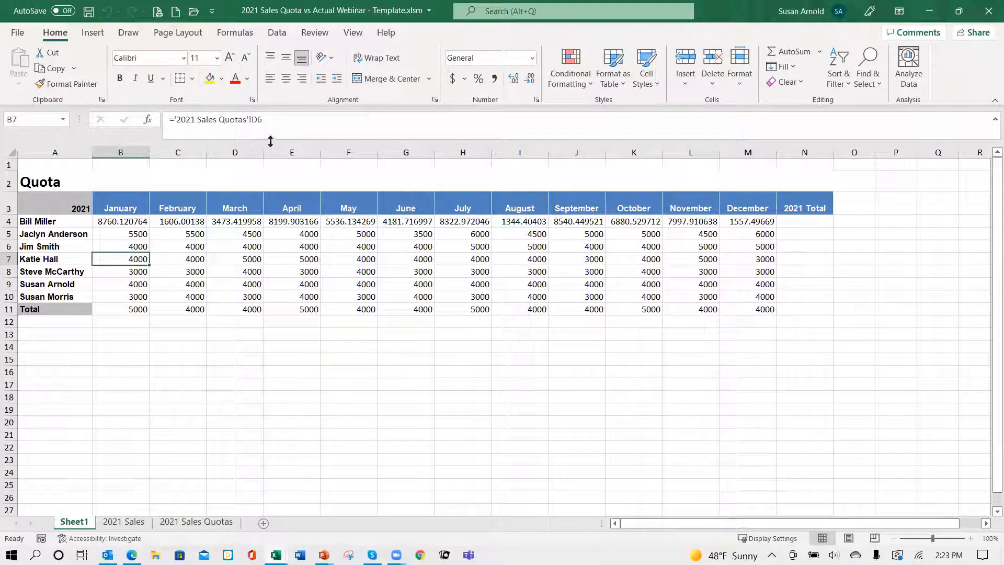
left_click(193, 257)
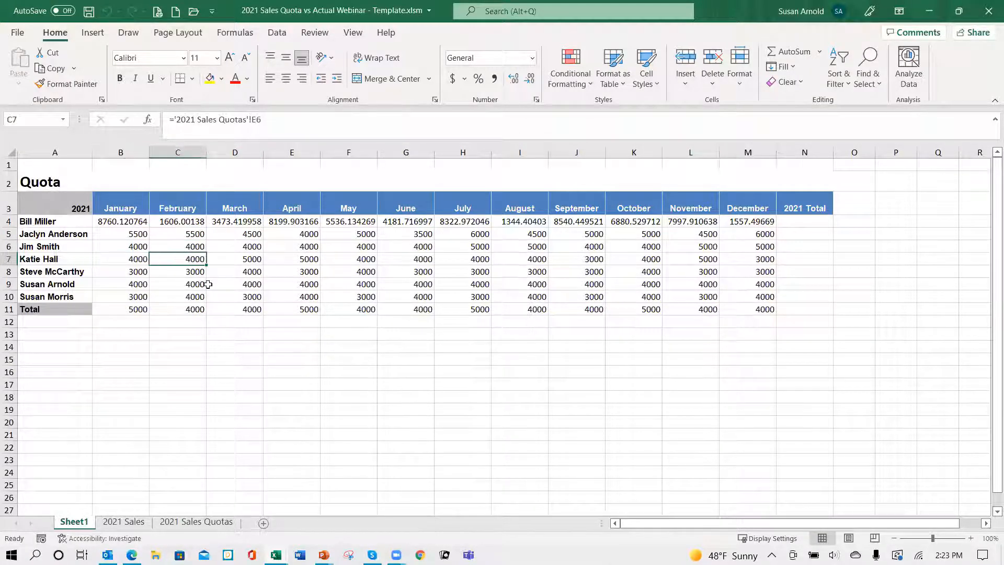
left_click(250, 262)
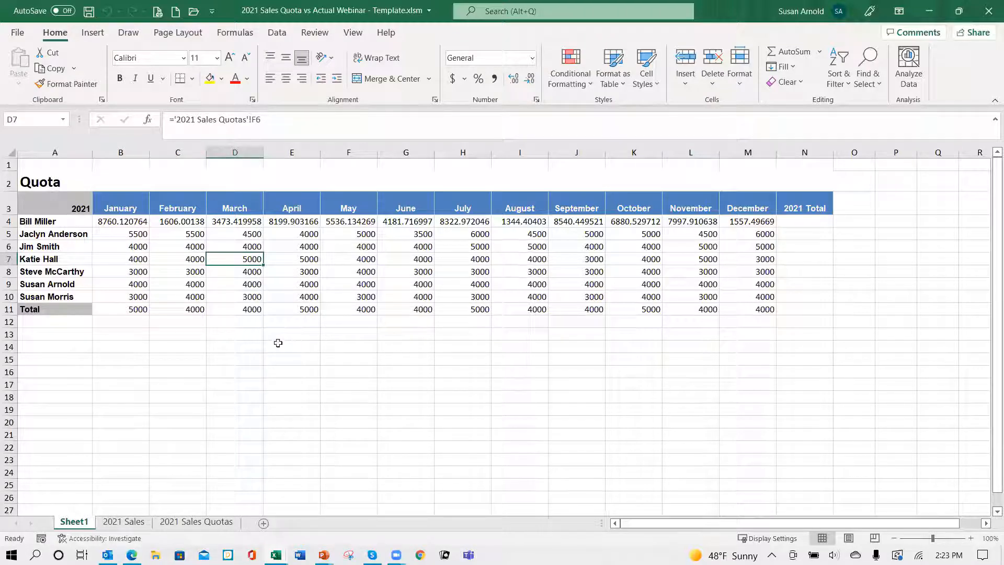
Step: Total the January quotas in B11 with =SUM(B4:B10) and copy the formula across the Total row to N11
left_click(139, 309)
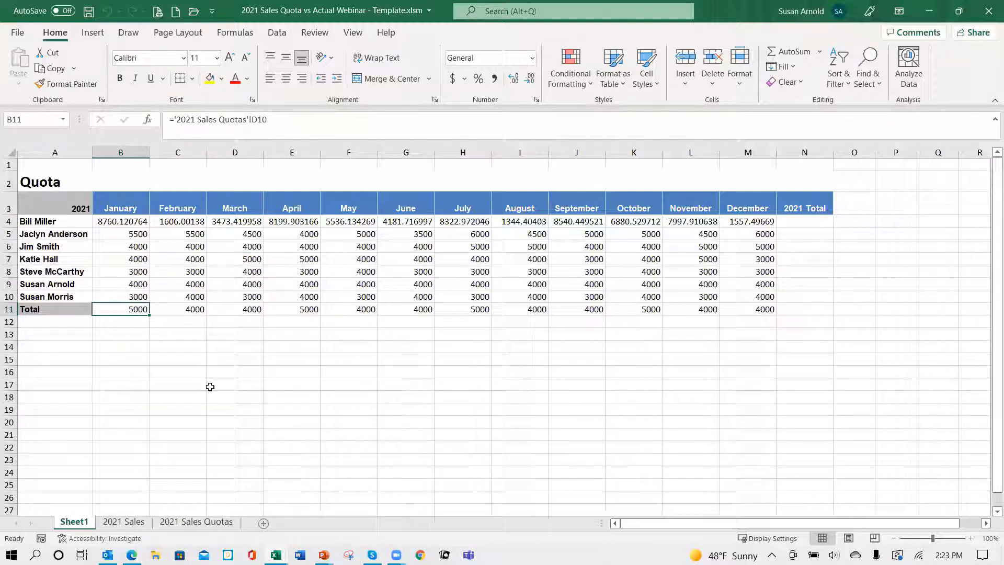
type("=sum(")
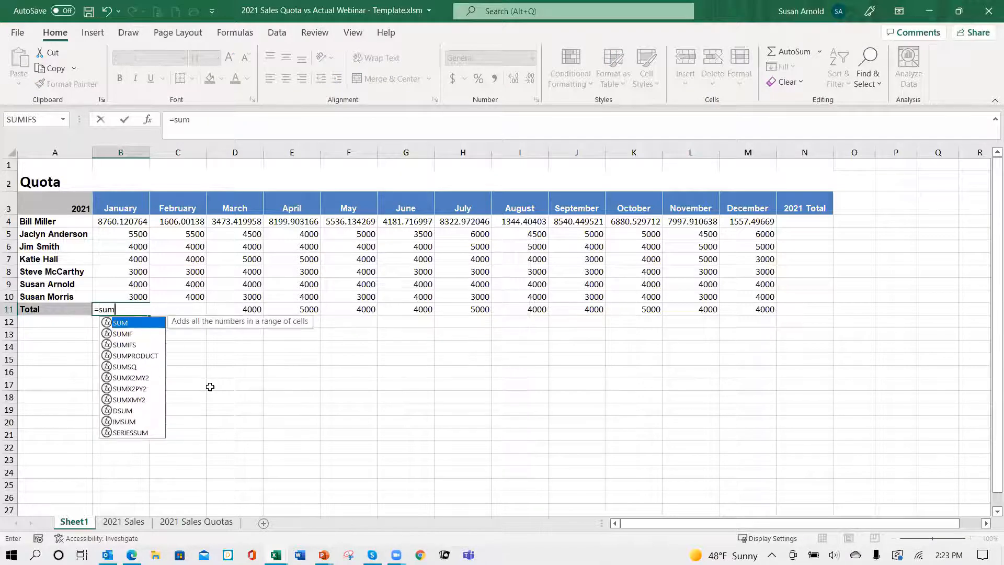
key("Up")
key("Up")
key("Up")
key("Up")
key("Up")
key("Up")
key("Up")
key("shift+Down")
key("shift+Down")
key("shift+Down")
key("shift+Down")
key("shift+Down")
key("shift+Down")
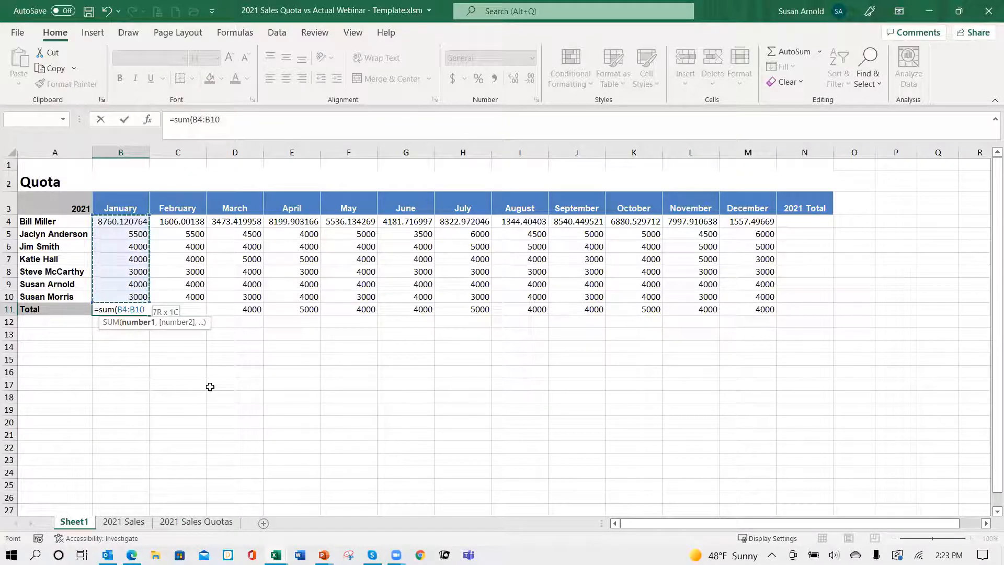
type(")")
key("ctrl+Return")
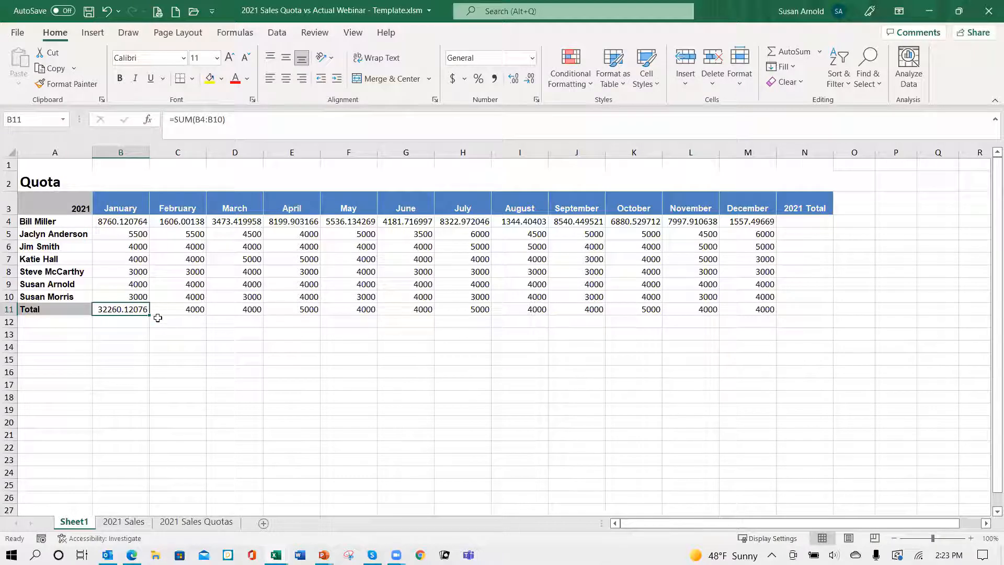
left_click_drag(147, 314, 827, 321)
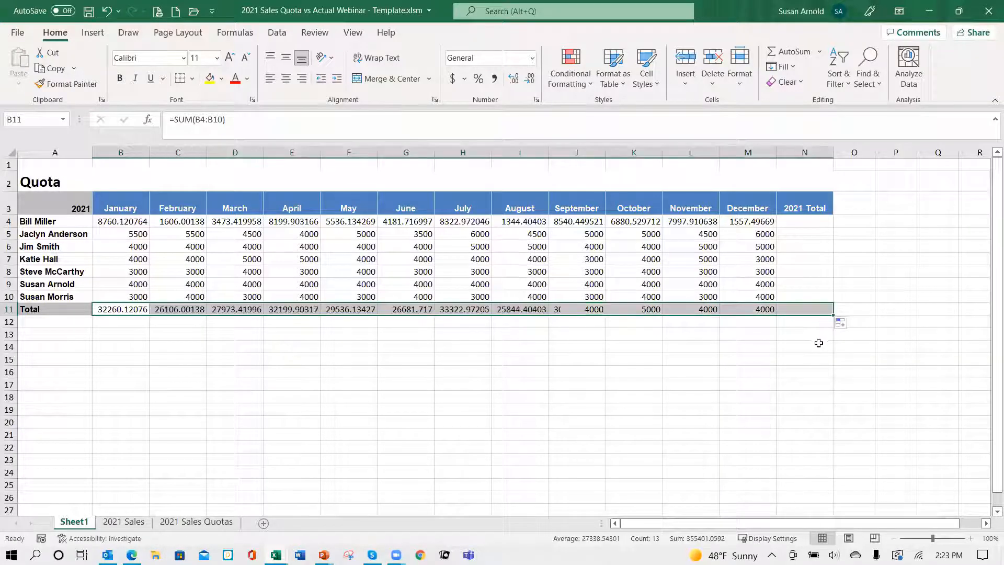
Step: Total the year's quota for each sales rep with =SUM(B4:M4) in N4, copied down to N10
left_click(798, 223)
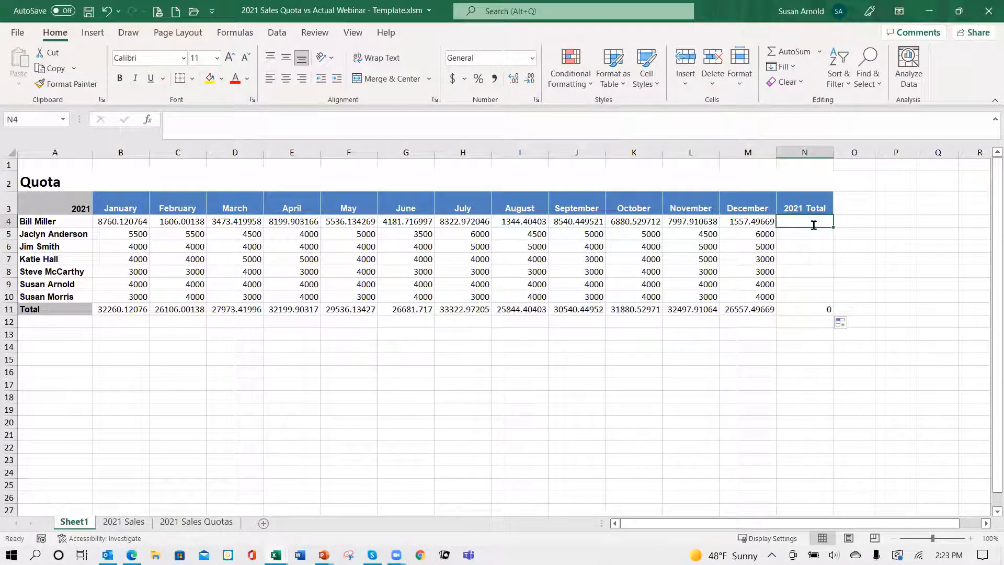
type("=sum(")
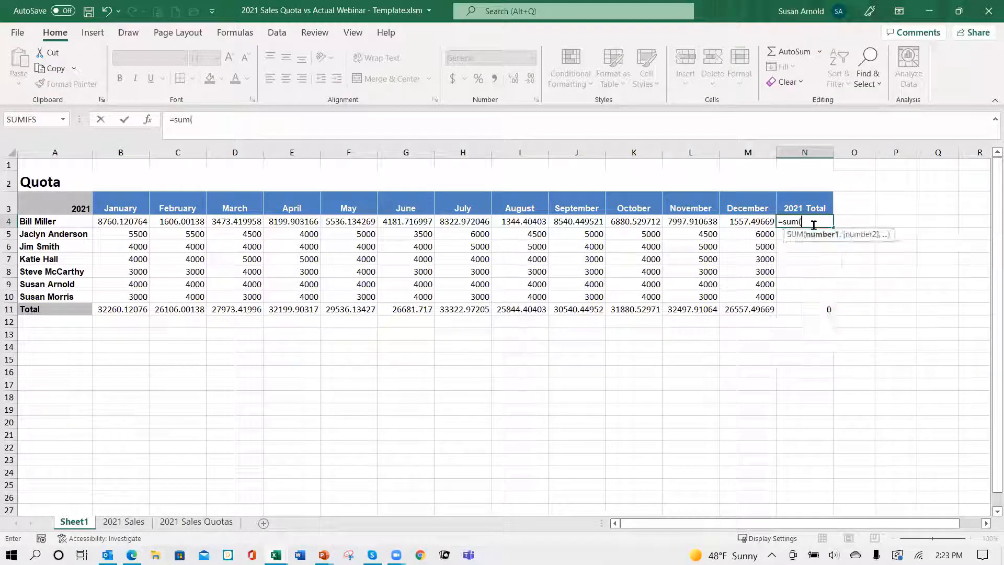
key("Left")
key("Left")
key("Left")
key("Left")
key("Left")
key("Left")
key("Left")
key("Left")
key("Left")
key("Left")
key("Left")
key("Left")
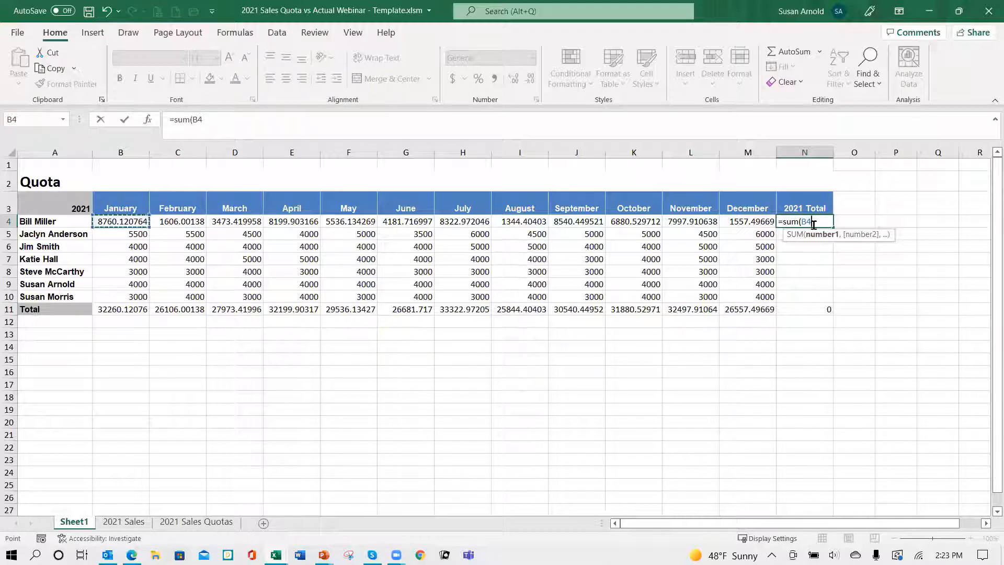
key("shift+Right")
key("shift+Right")
key("shift+Right")
key("shift+Right")
key("shift+Right")
key("shift+Right")
key("shift+Right")
key("shift+Right")
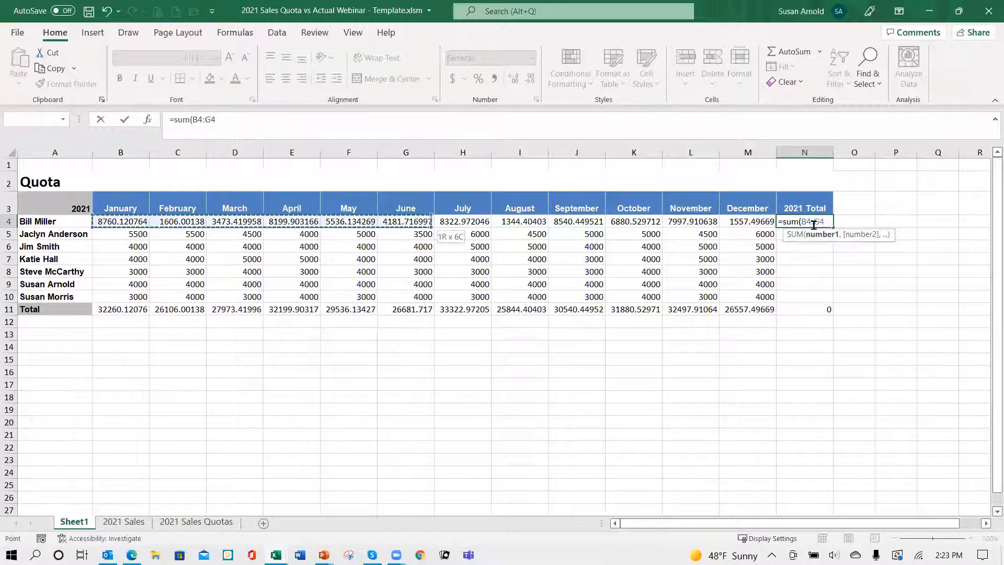
key("shift+Right")
key("shift+Right")
key("shift+Right")
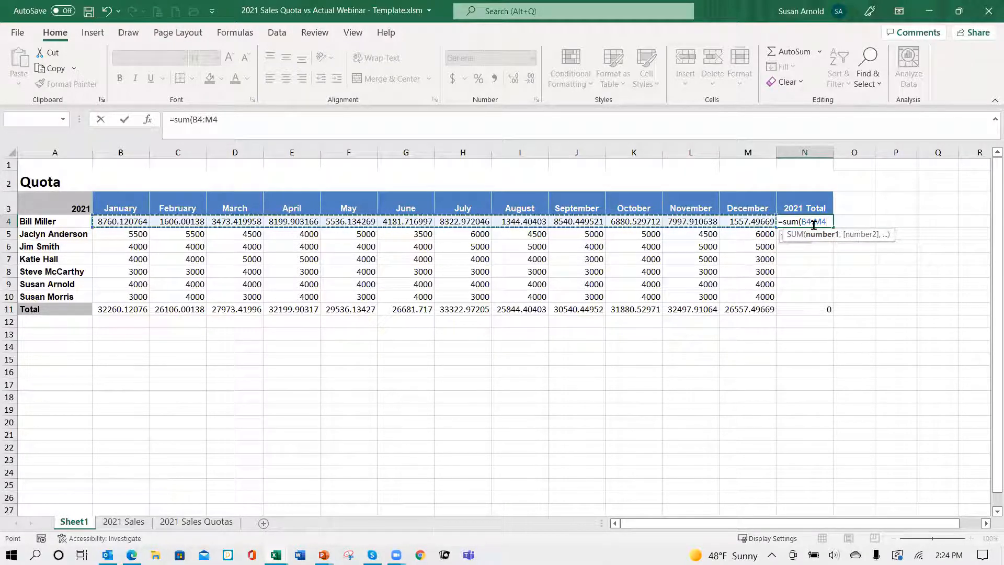
type(")")
key("ctrl+Return")
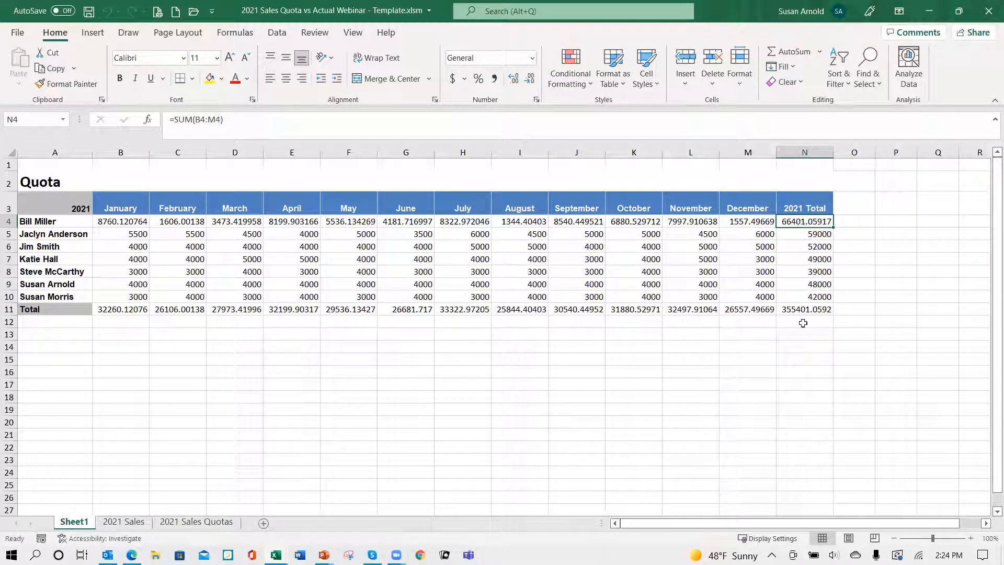
Step: Format the quota values B4:N11 as Number with 0 decimal places and the 1000 separator
left_click_drag(119, 228, 818, 308)
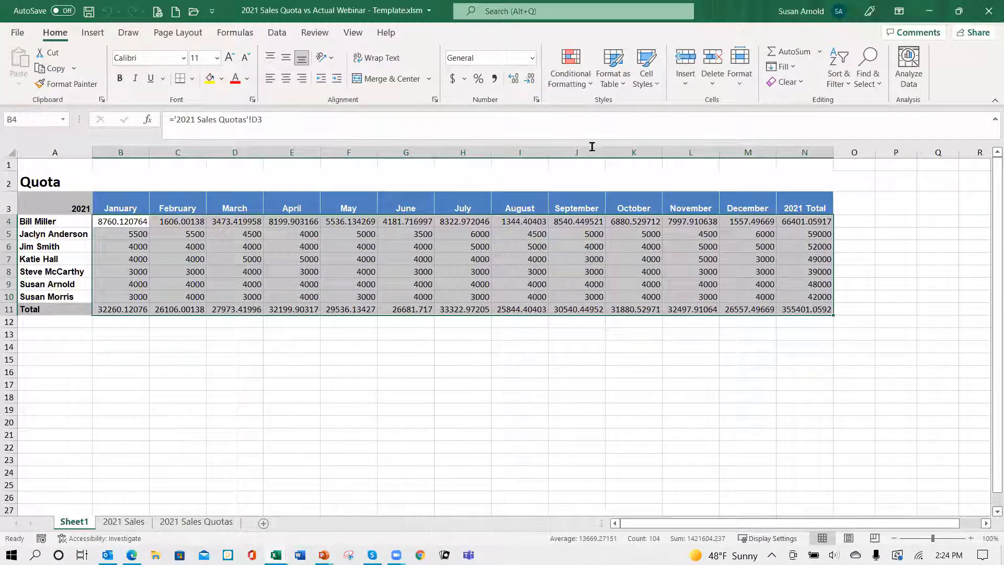
left_click(537, 99)
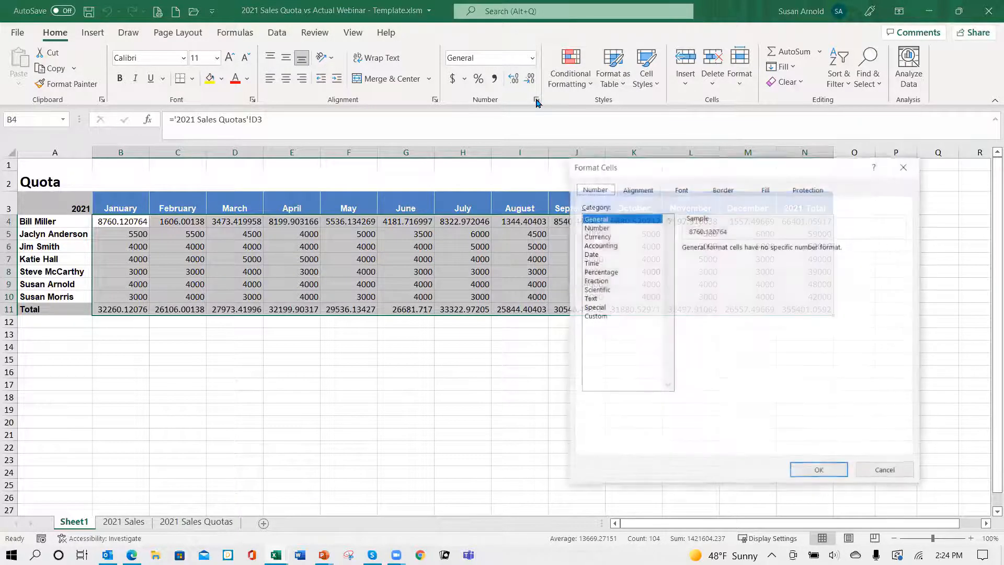
left_click(597, 227)
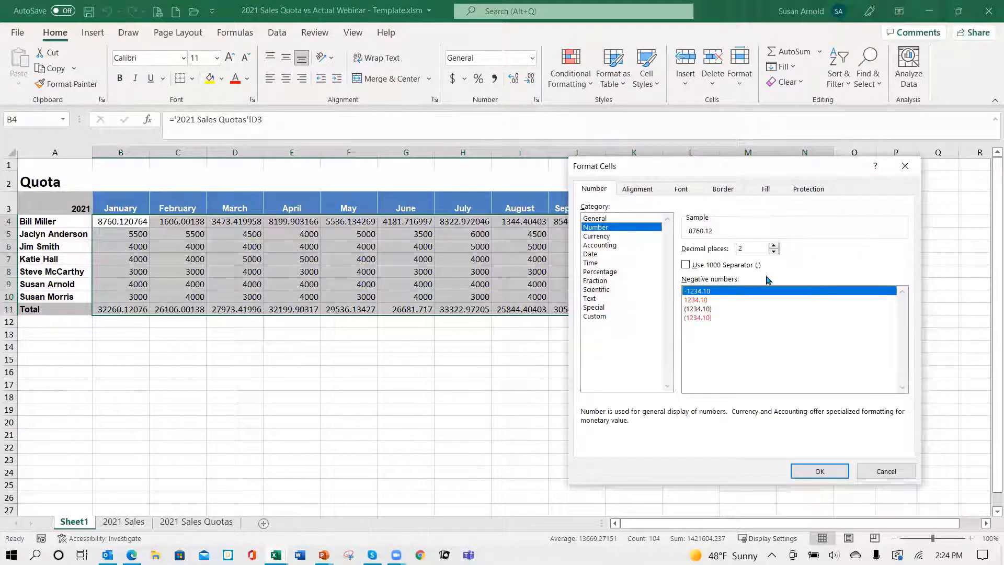
left_click(773, 251)
left_click(774, 252)
left_click(686, 264)
left_click(819, 471)
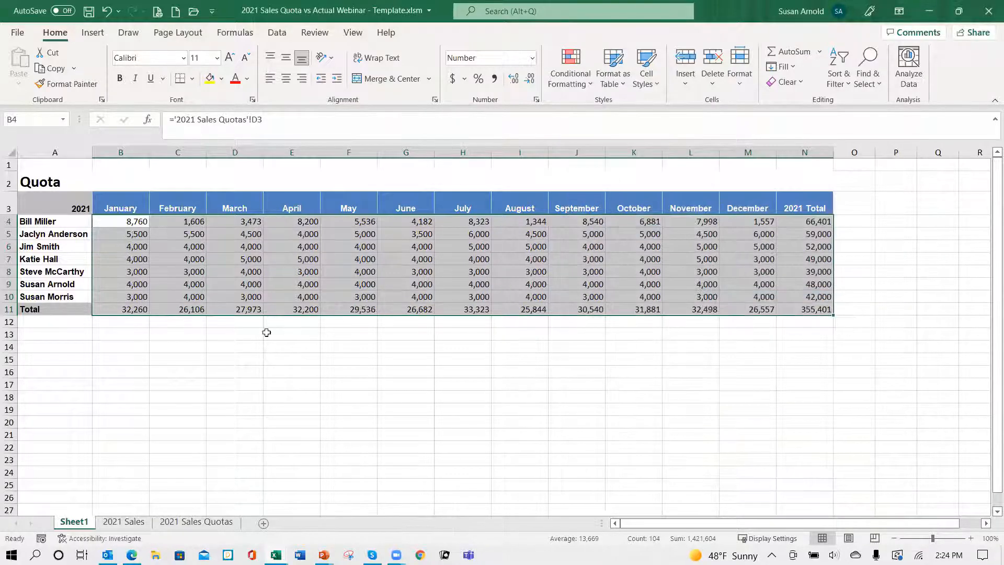
Step: Make the Total row values B11:N11 bold and add a top border to them
left_click(127, 309)
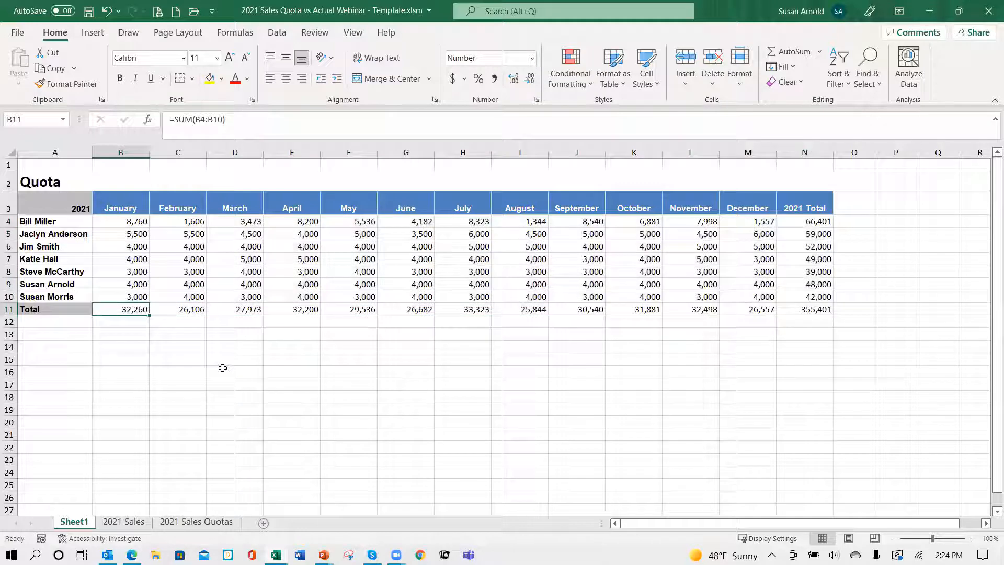
key("shift+Right")
key("shift+Right")
key("shift+Right")
key("shift+Right")
key("shift+Right")
key("shift+Right")
key("shift+Right")
key("shift+Right")
key("shift+Right")
key("shift+Right")
key("shift+Right")
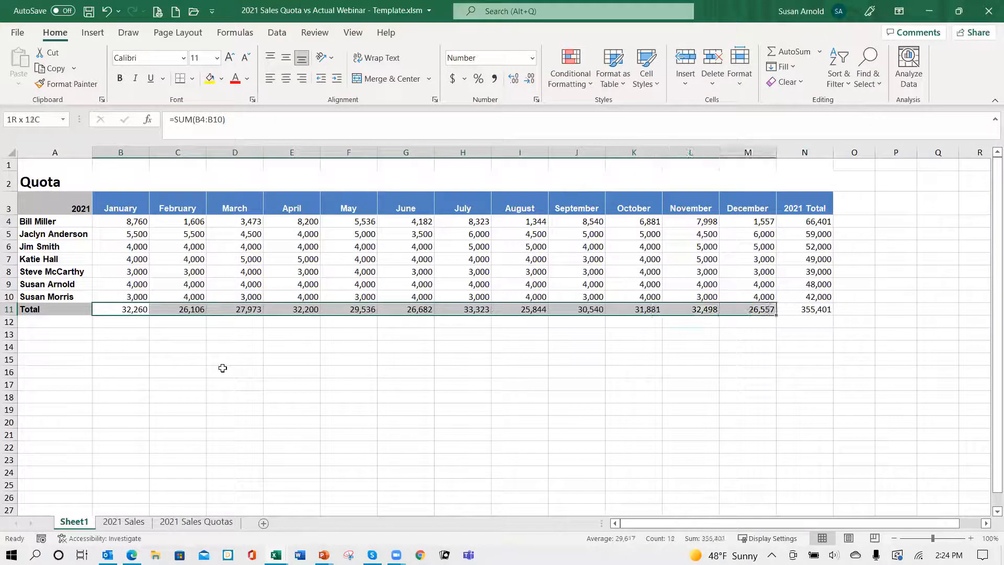
key("shift+Right")
key("ctrl+b")
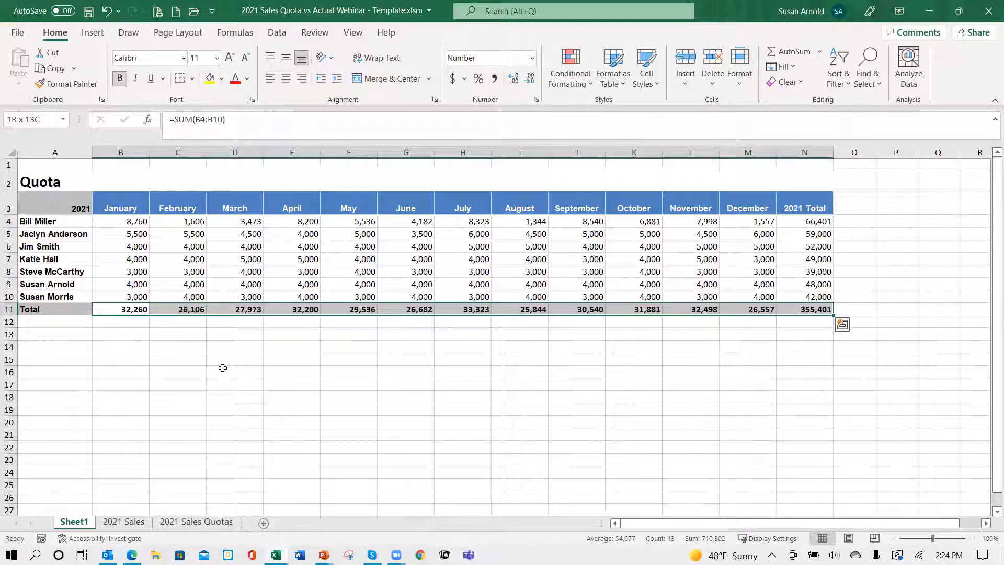
left_click(192, 80)
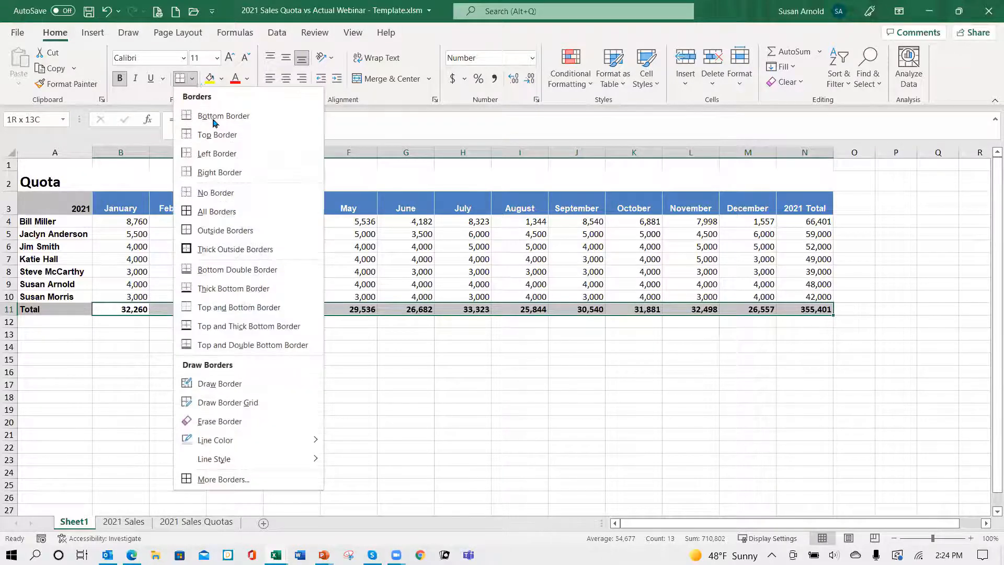
left_click(217, 135)
left_click(253, 386)
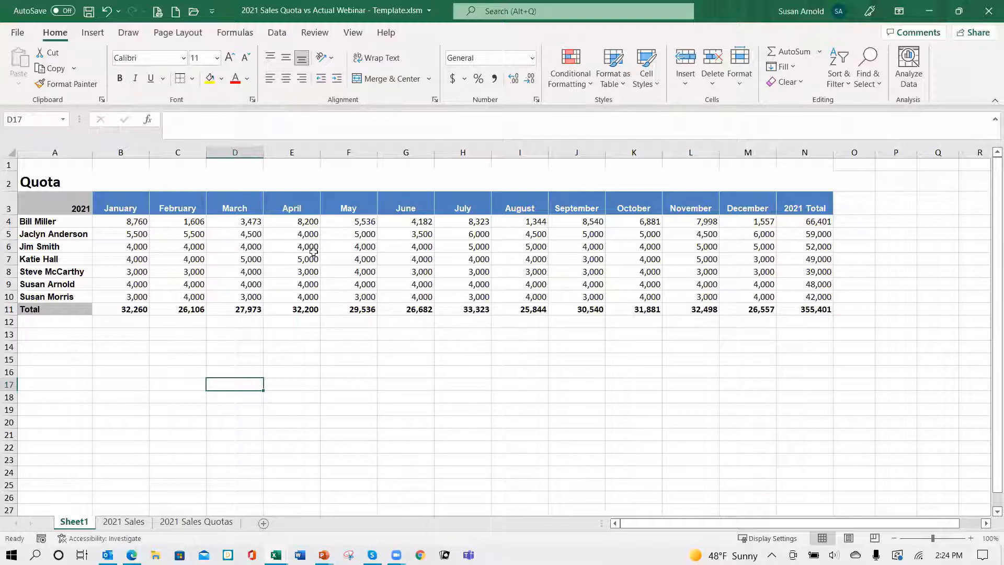
Step: Review the source quota data on the 2021 Sales Quotas sheet and return to Sheet1
left_click(201, 522)
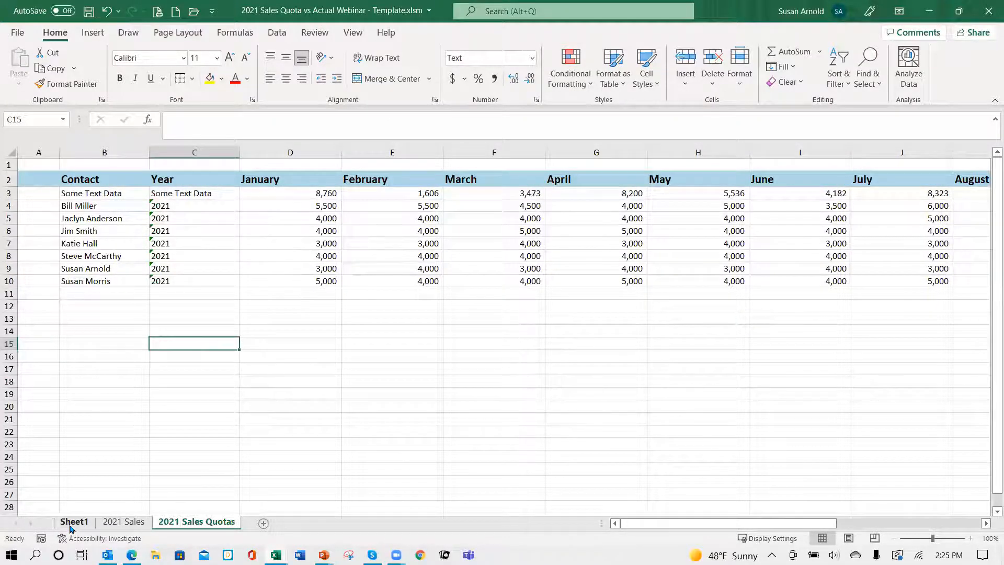
left_click(73, 522)
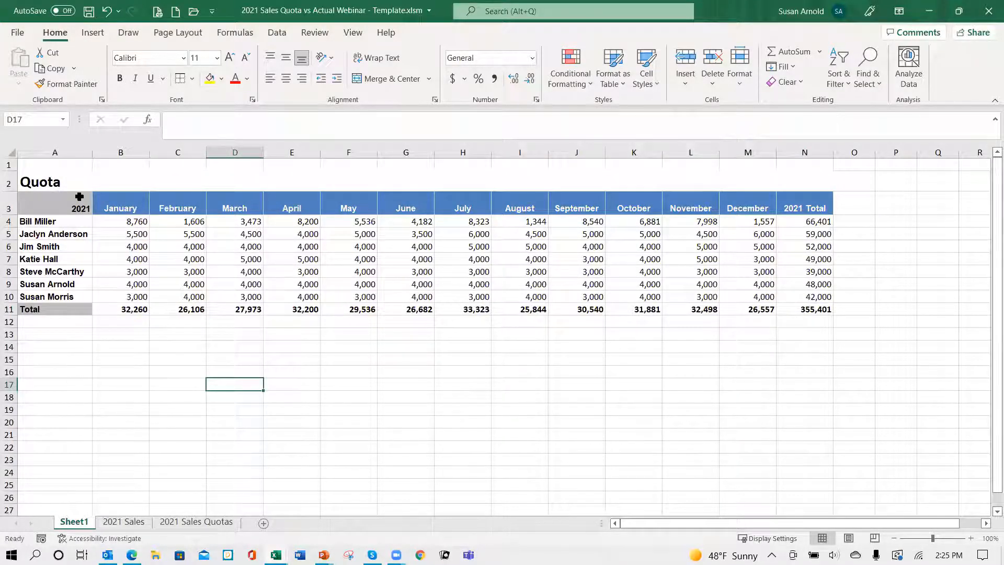
Step: Copy the Quota title and month header rows A2:N3 to A14 below the Quota table
left_click_drag(47, 178, 826, 207)
key("ctrl+c")
left_click(63, 347)
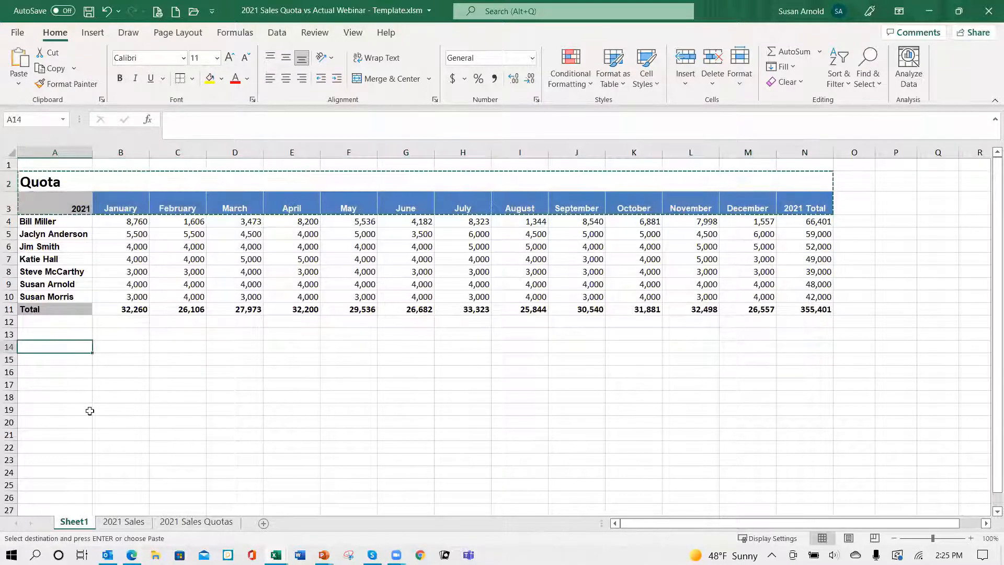
key("Return")
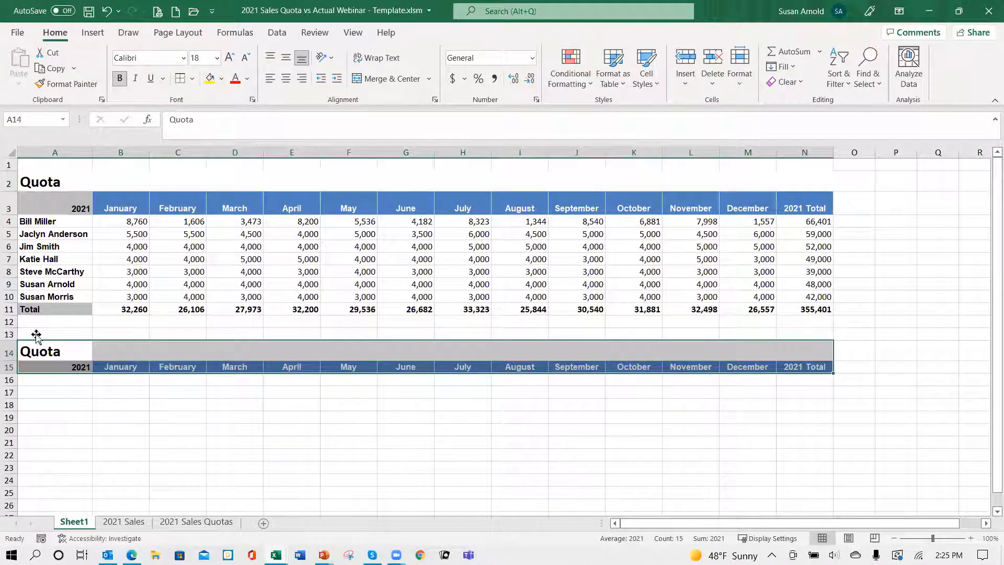
Step: Change the copied title in A14 to "Actual Sales" and widen column A to fit it
left_click(47, 347)
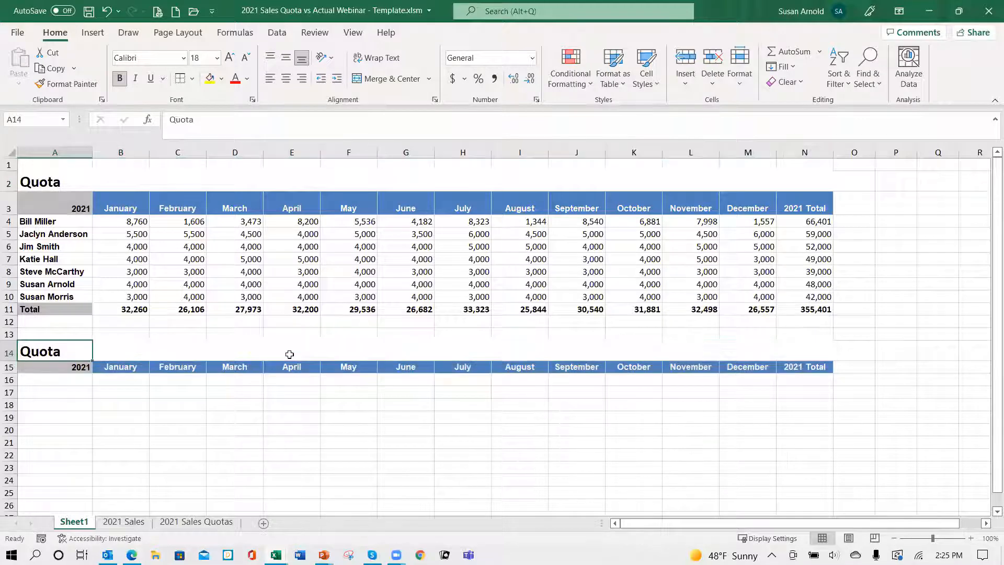
type("Actual")
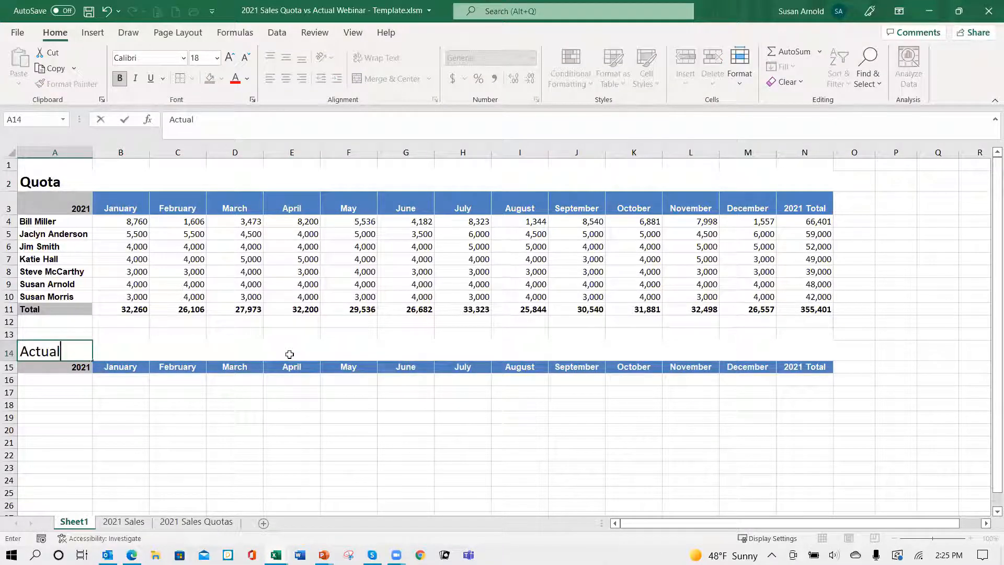
type(" Sales")
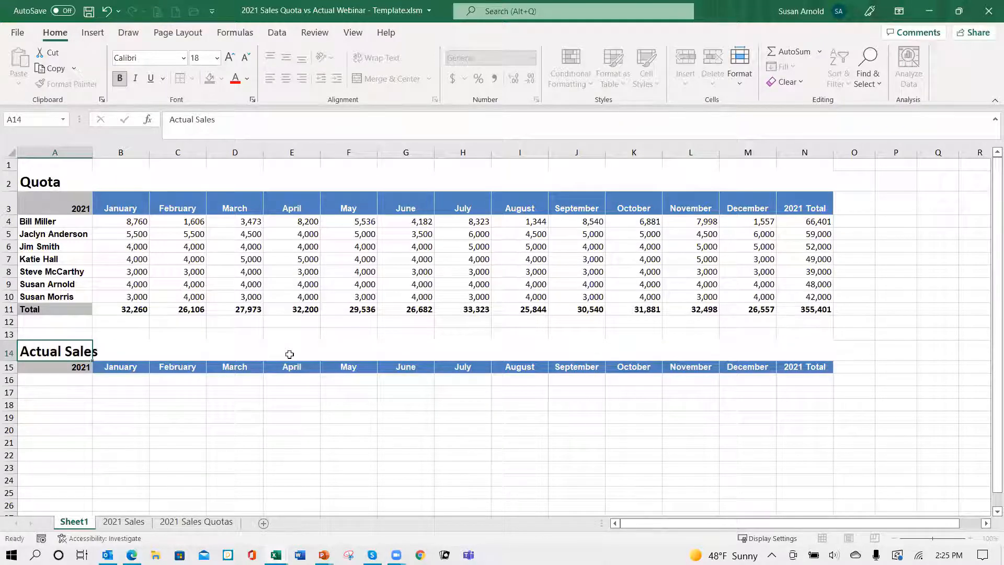
key("ctrl+Return")
left_click_drag(92, 154, 98, 154)
Step: Copy the sales rep names and Total label from A4:A11 to A16 in the Actual Sales table
left_click(74, 382)
left_click_drag(60, 222, 59, 311)
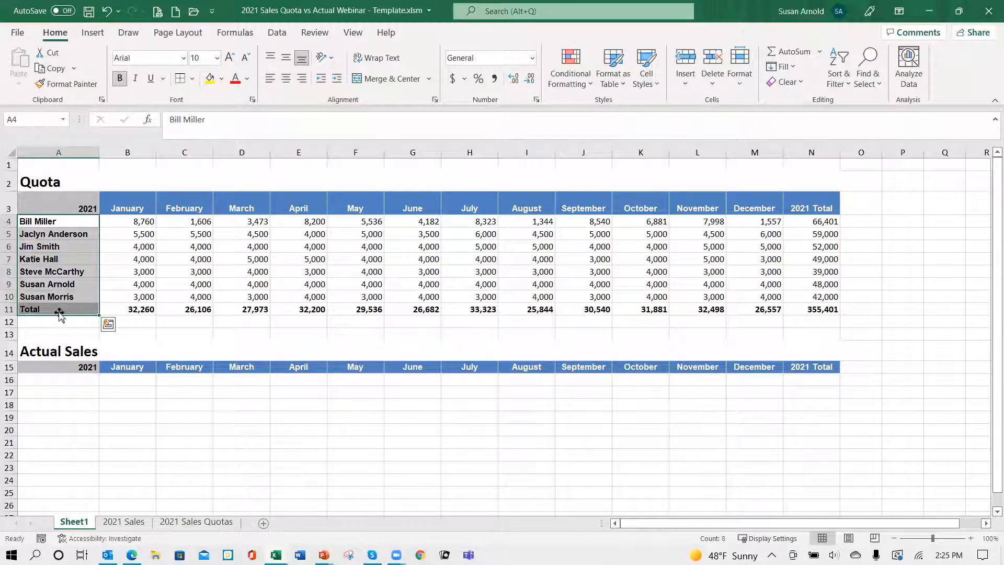
key("ctrl+c")
left_click(52, 382)
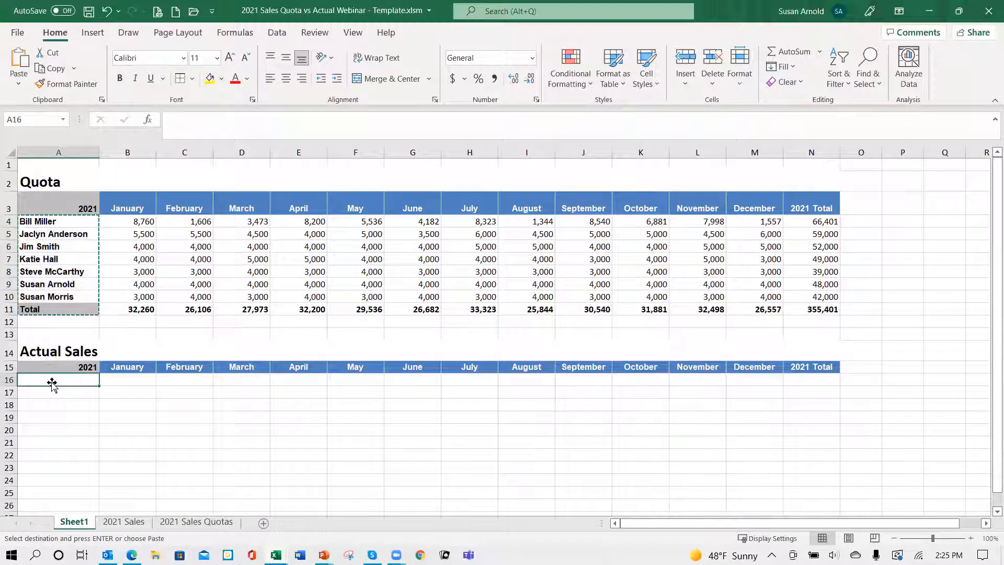
key("Return")
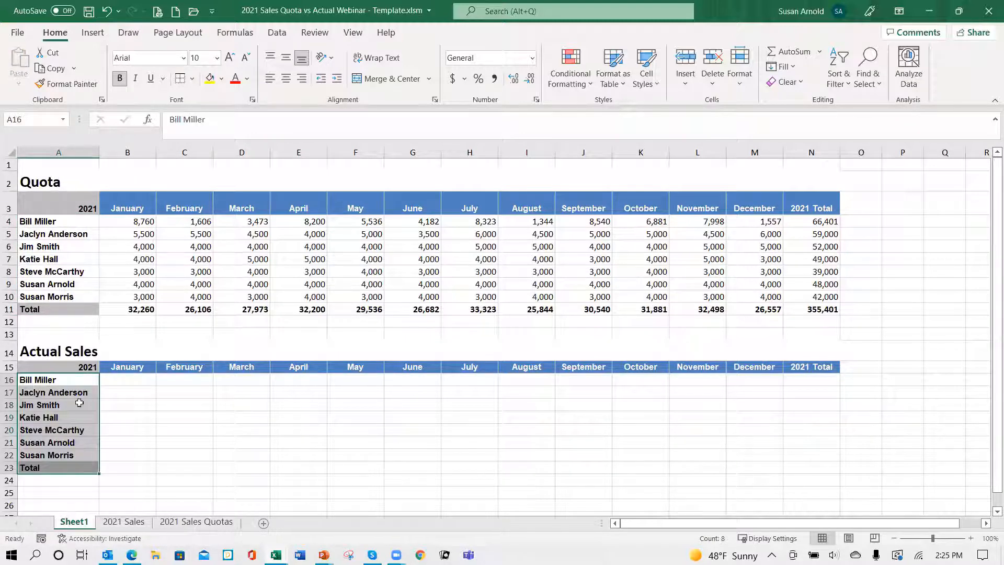
Step: Select the first January cell, B16, in the Actual Sales table, and switch to the PowerPoint slide show to review the SUMIFS formula
left_click(144, 384)
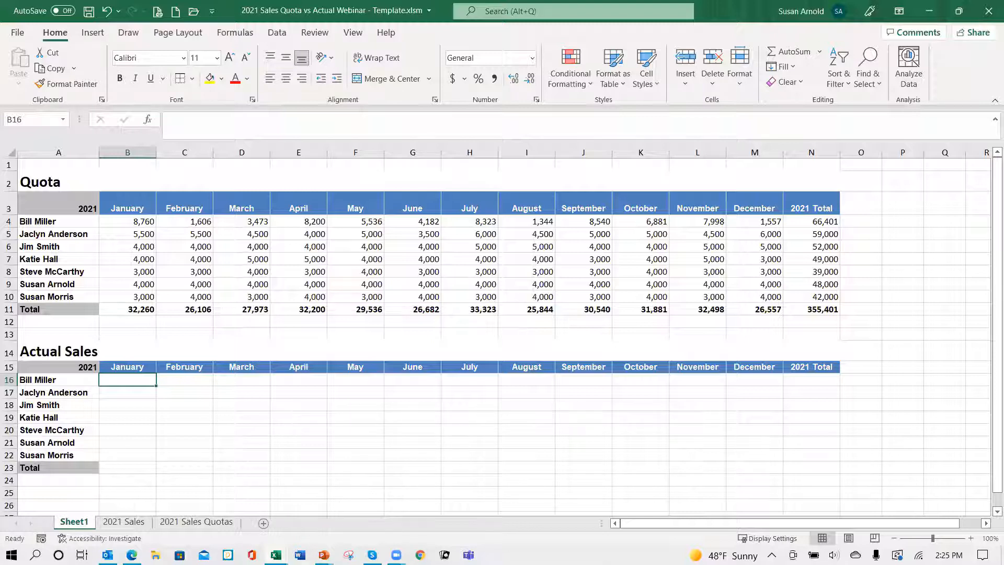
mouse_move(323, 555)
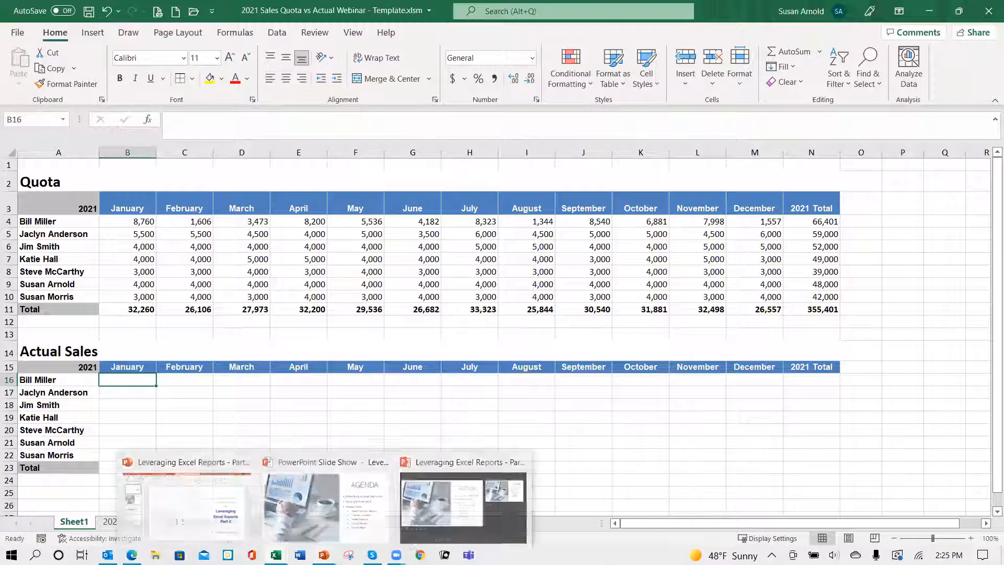
left_click(324, 525)
left_click(393, 406)
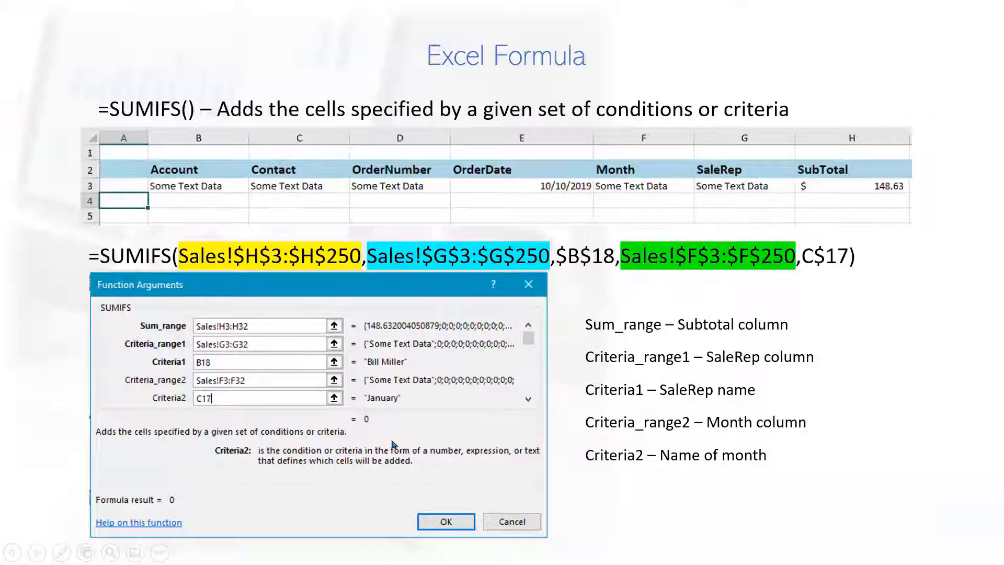
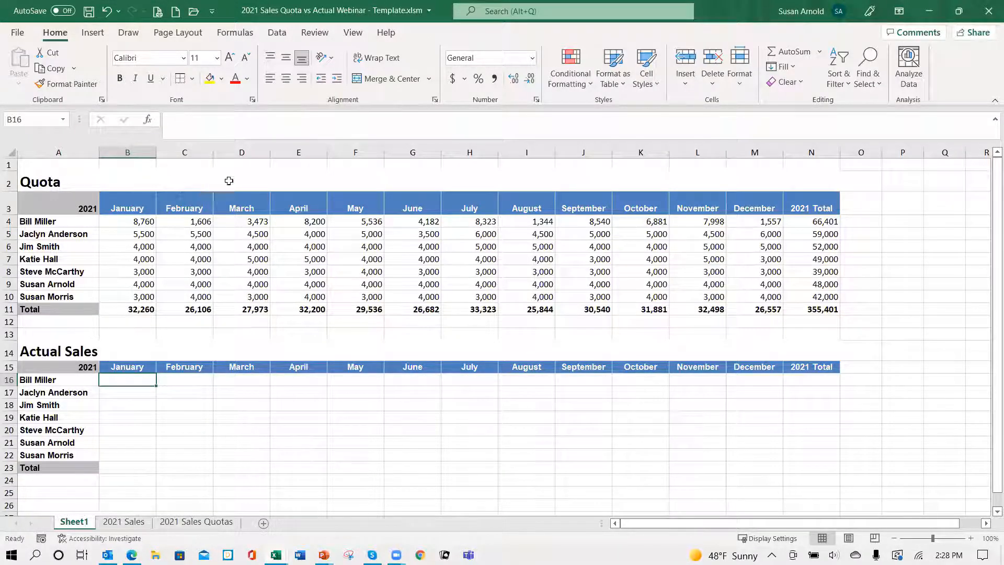
Step: Insert a SUMIFS function in cell B16 of the Actual Sales table
left_click(148, 119)
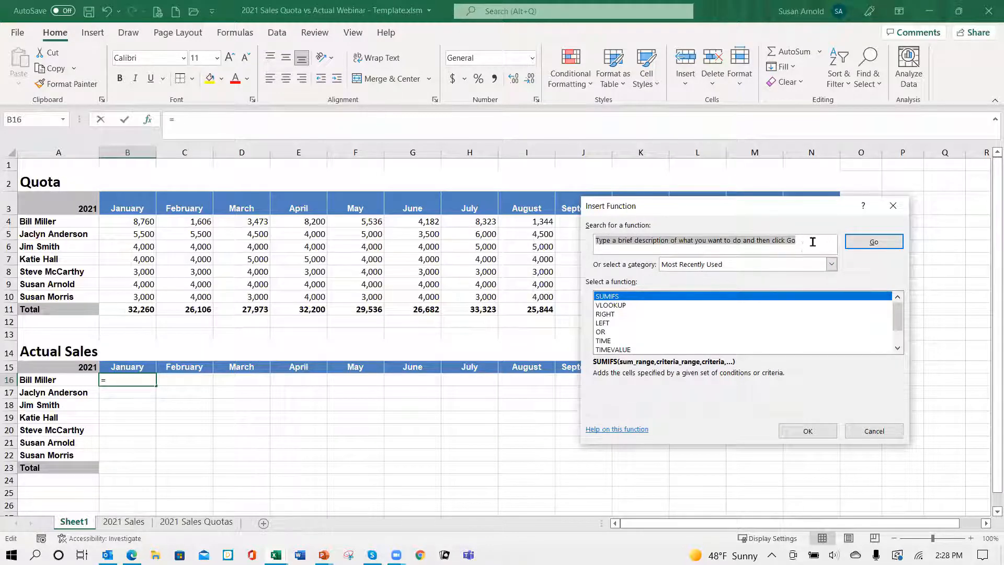
type("sumifs")
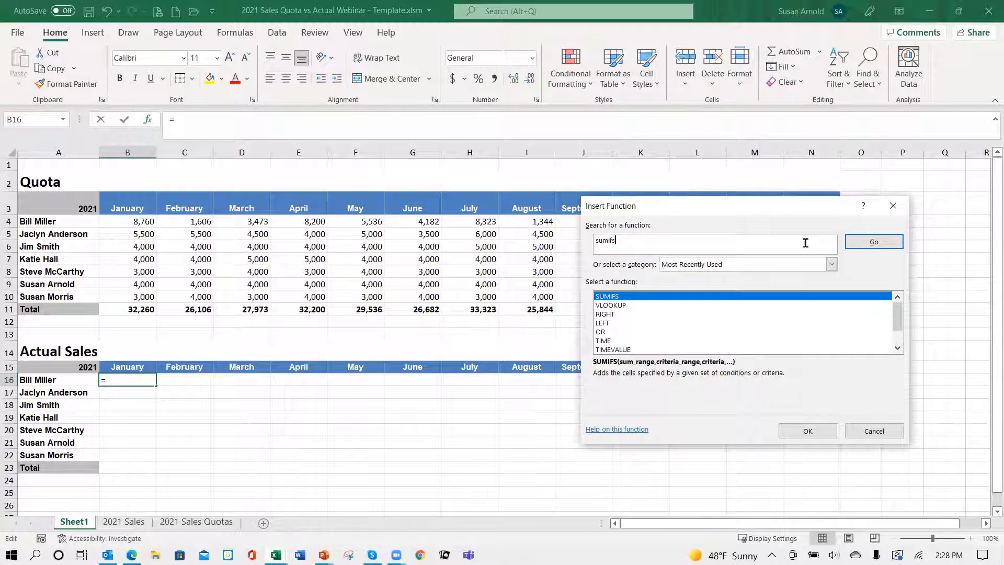
key("Return")
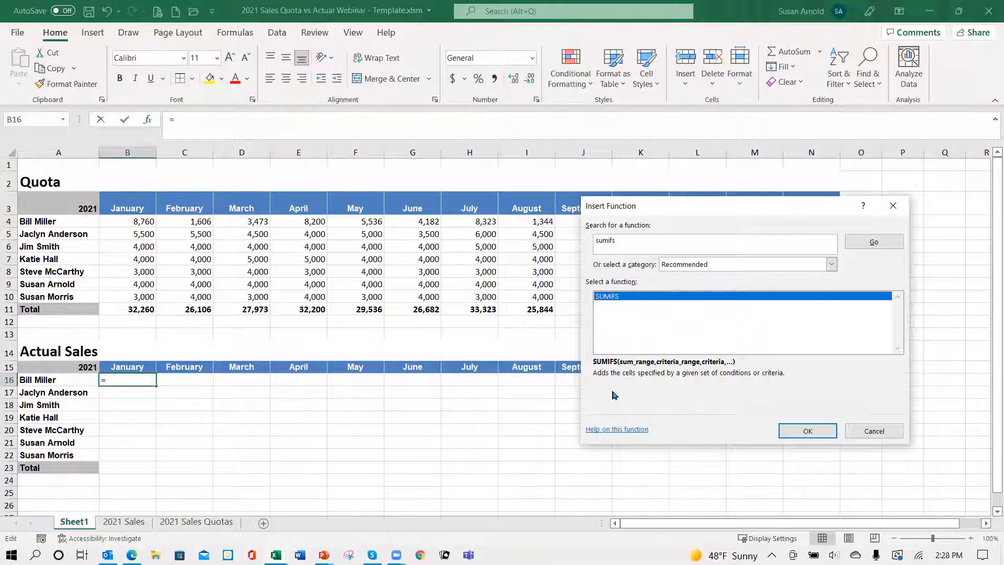
left_click(805, 431)
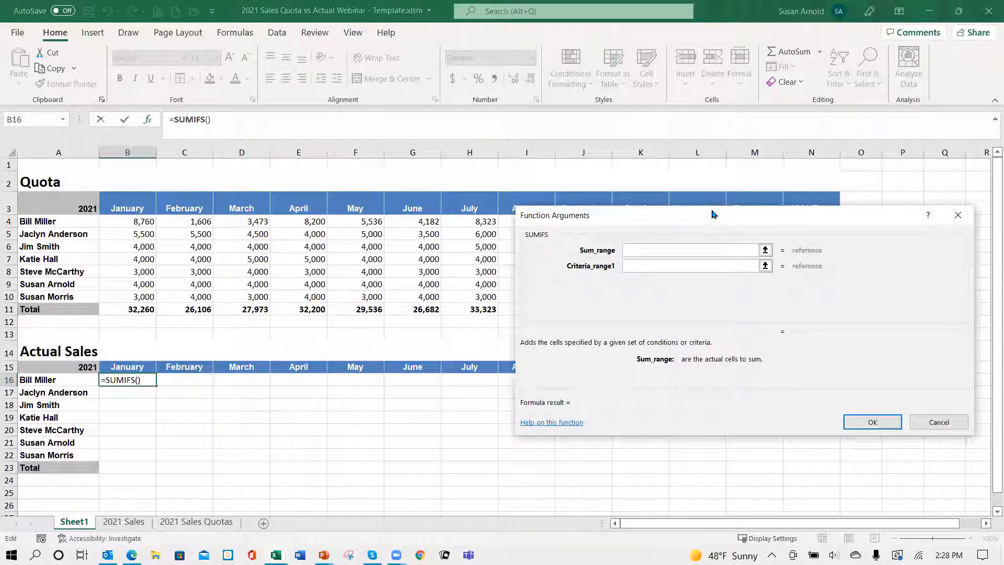
Step: Set the SUMIFS sum range to the SubTotal data as the absolute reference '2021 Sales'!$H$3:$H$150
left_click_drag(715, 224, 633, 130)
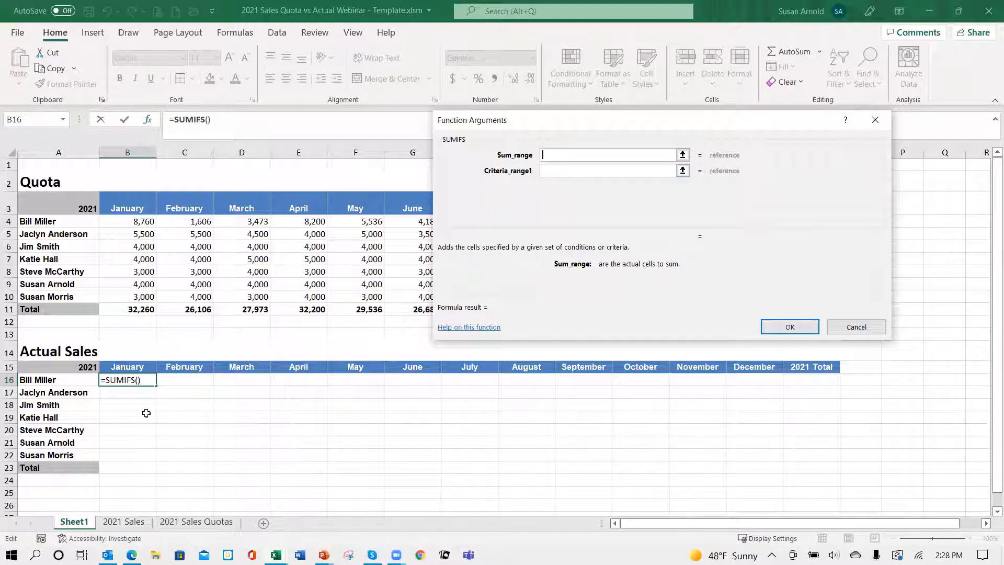
left_click(125, 523)
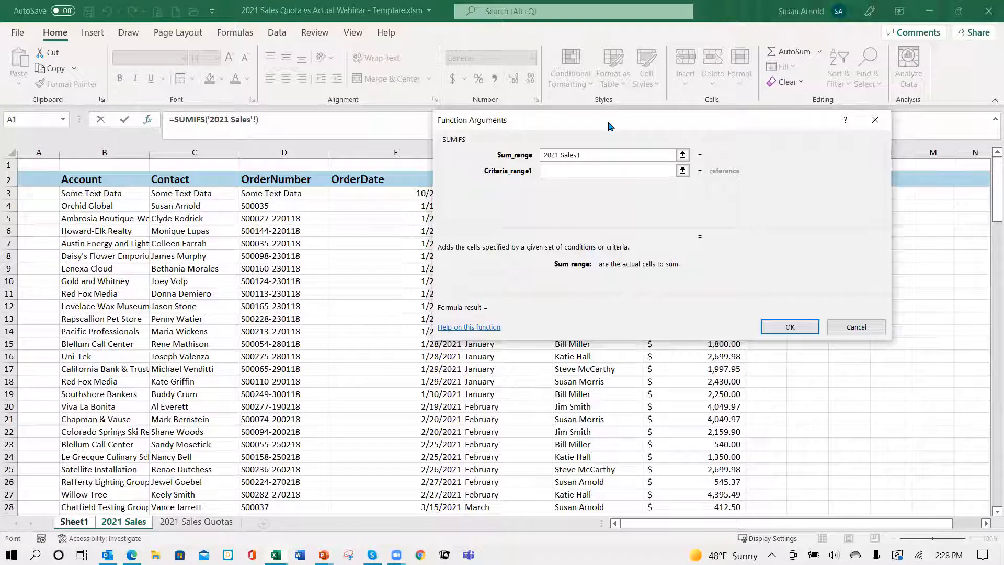
left_click_drag(715, 186, 365, 105)
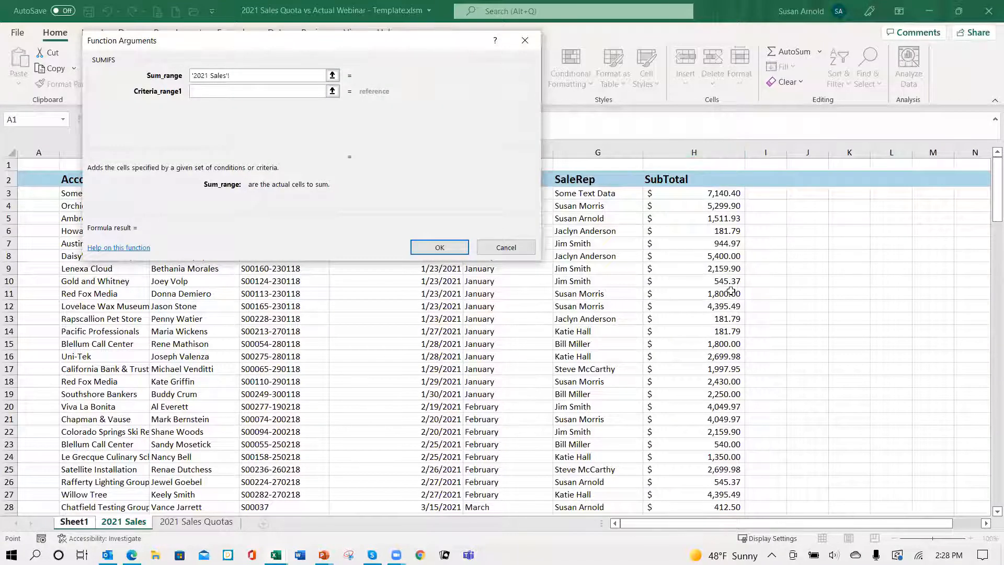
left_click_drag(707, 192, 708, 453)
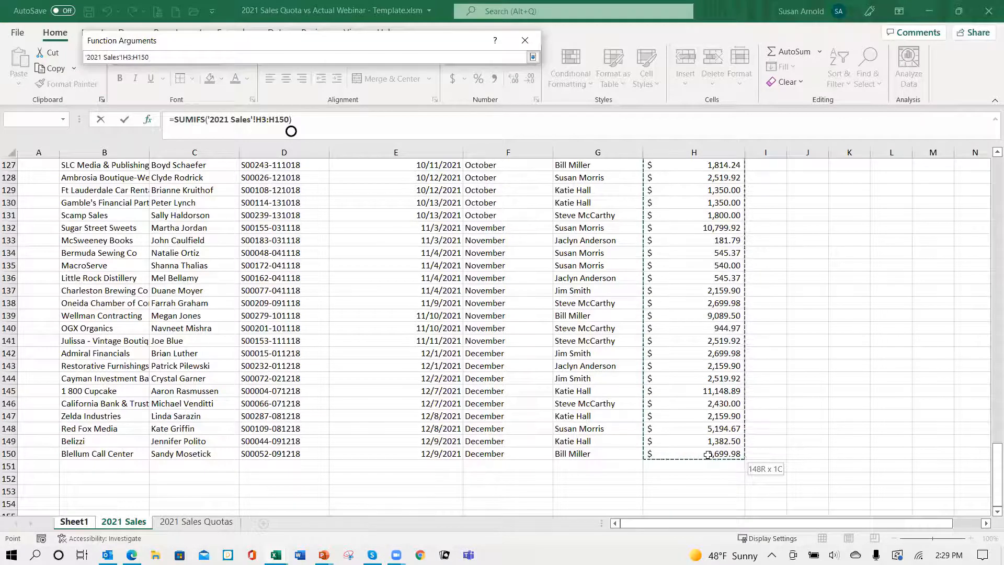
left_click_drag(708, 455, 736, 373)
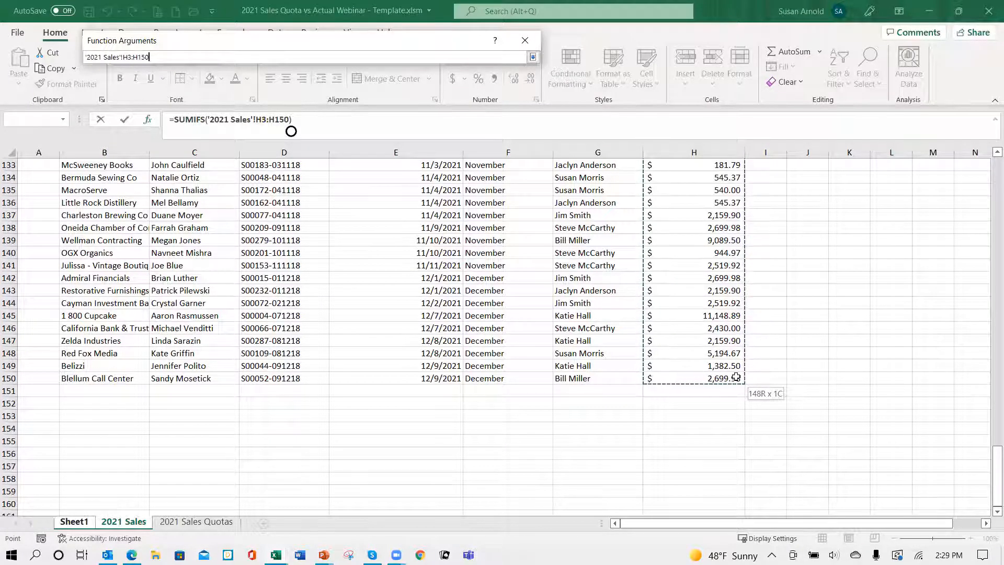
left_click_drag(736, 377, 736, 377)
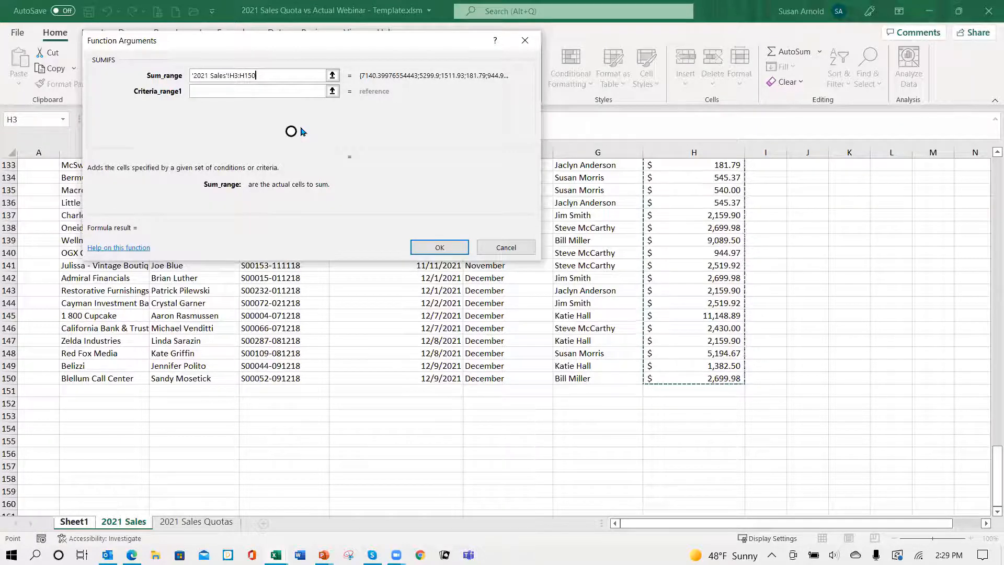
left_click(233, 75)
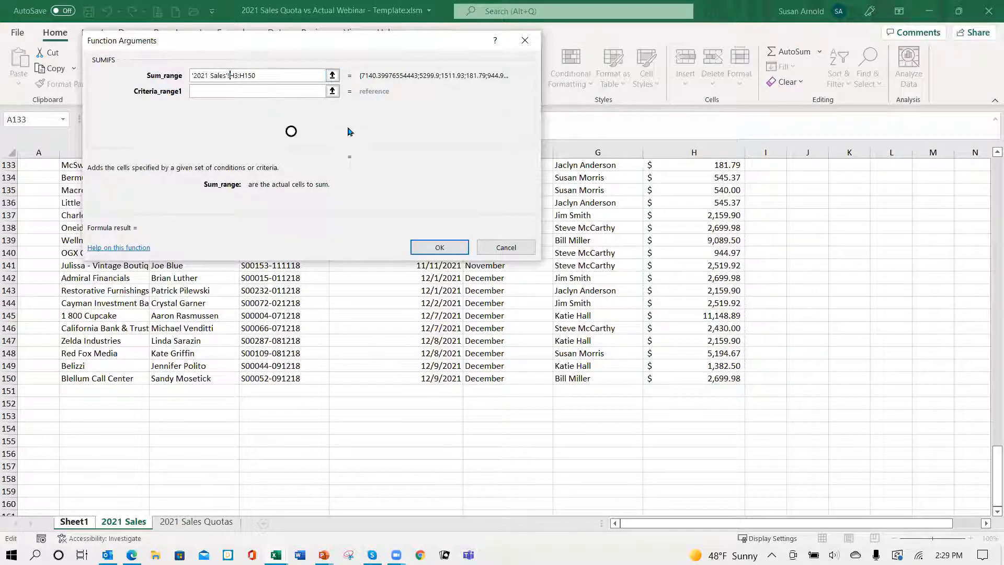
type("$H")
type("$")
key("Right")
type("$")
Step: Set the first criteria range to the SaleRep data as the absolute reference '2021 Sales'!$G$3:$G$150
left_click(202, 91)
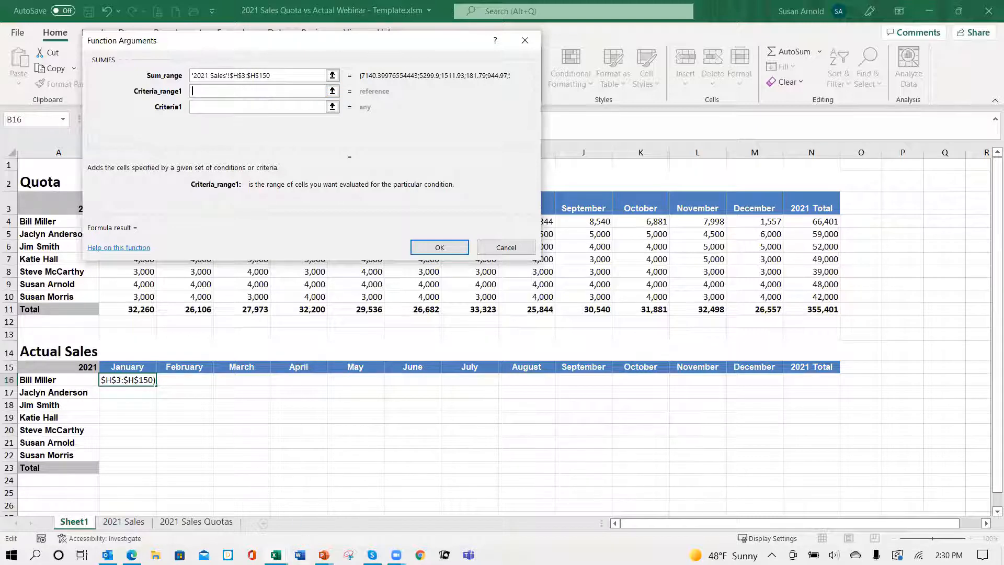
left_click(131, 522)
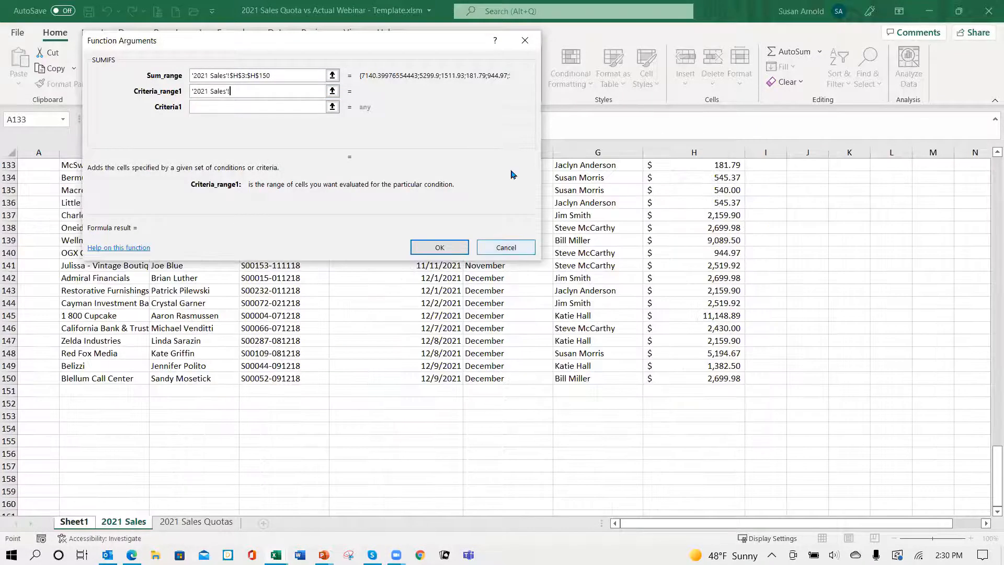
scroll(660, 281, "up", 20)
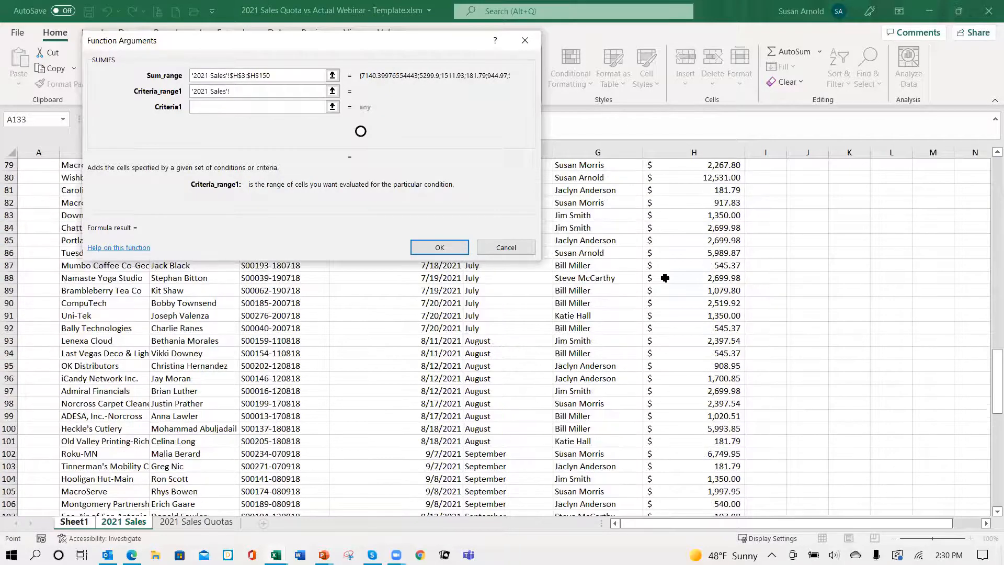
scroll(665, 278, "up", 13)
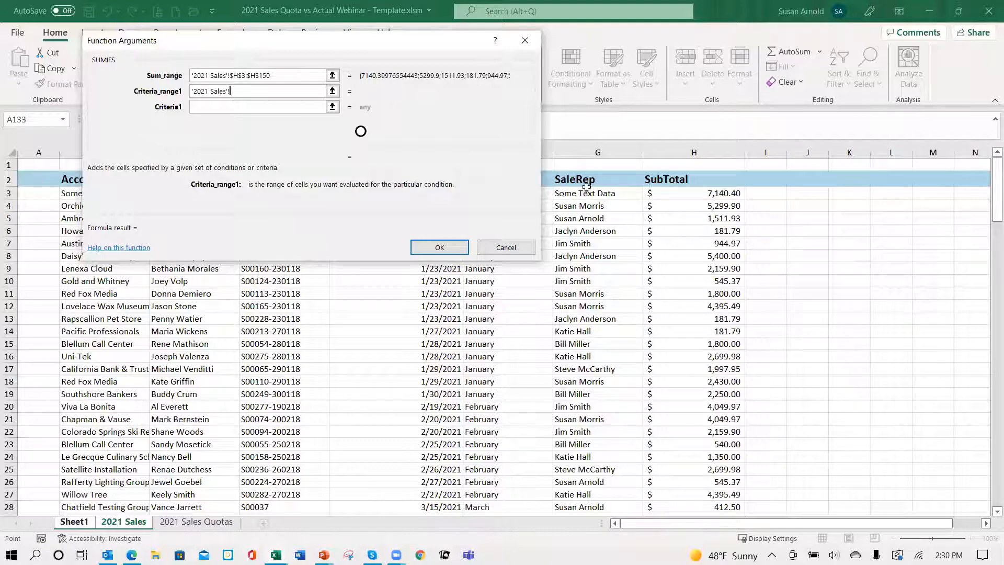
left_click_drag(582, 194, 576, 477)
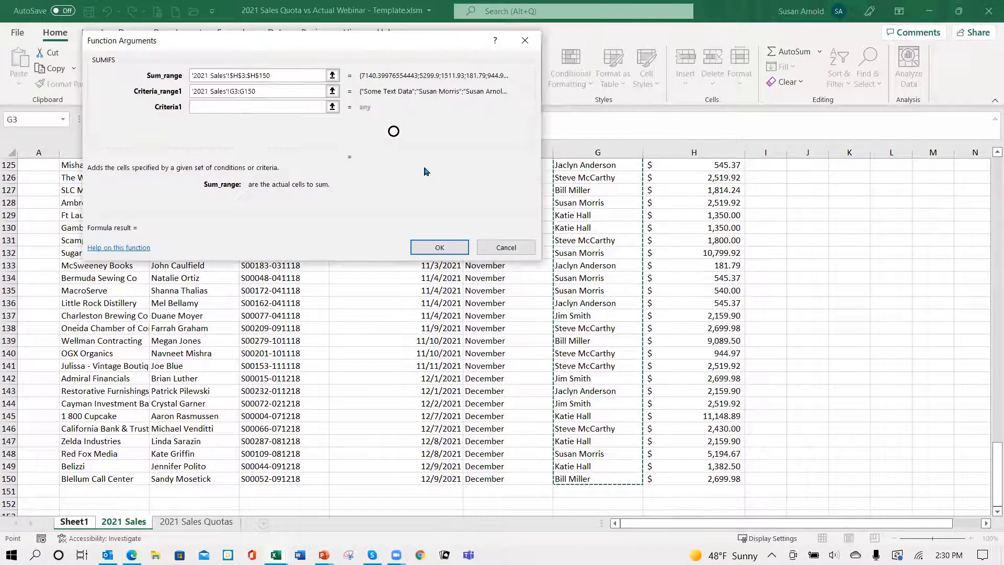
left_click(229, 91)
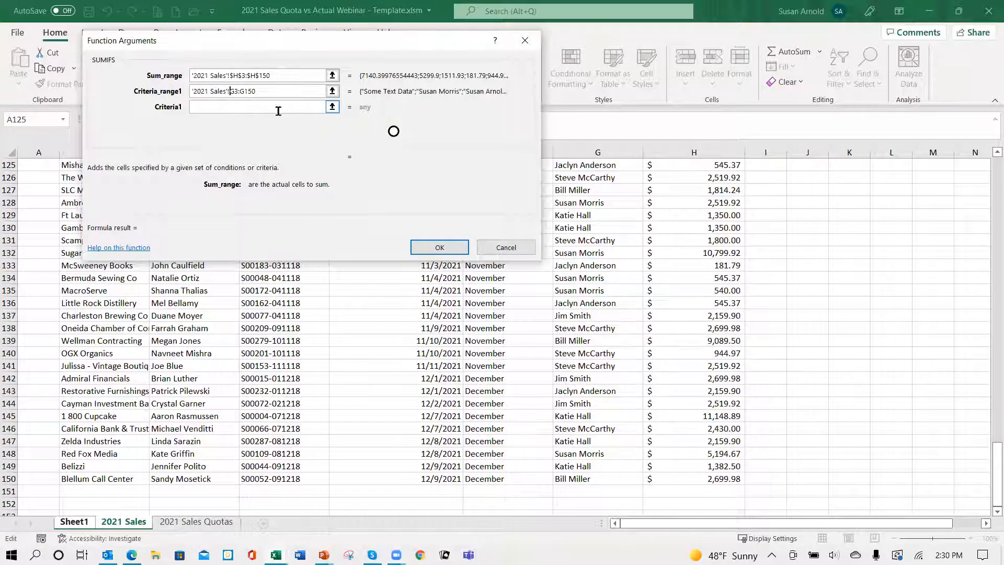
type("$G$")
key("Right")
type("$")
key("Right")
type("$")
Step: Set the first criterion to the sales rep name cell with a locked column, $A16
key("Tab")
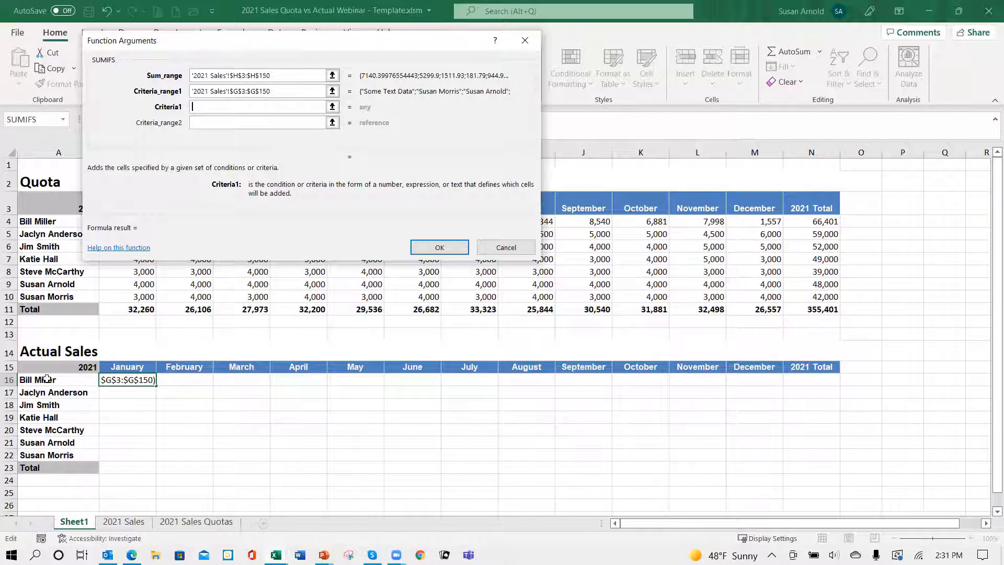
left_click(47, 381)
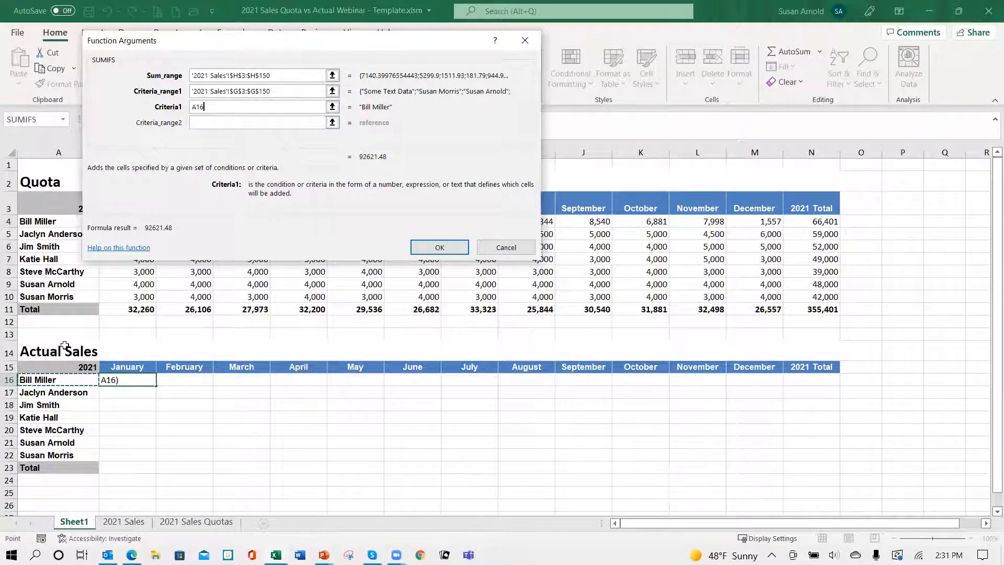
left_click(193, 108)
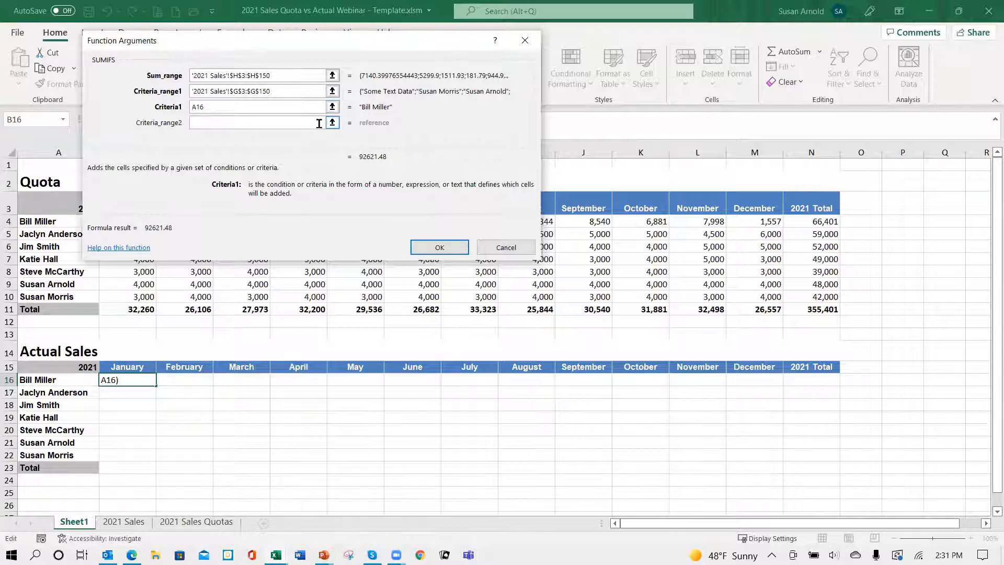
type("$")
Step: Set the second criteria range to the Month data as the absolute reference '2021 Sales'!$F$3:$F$150
left_click(219, 121)
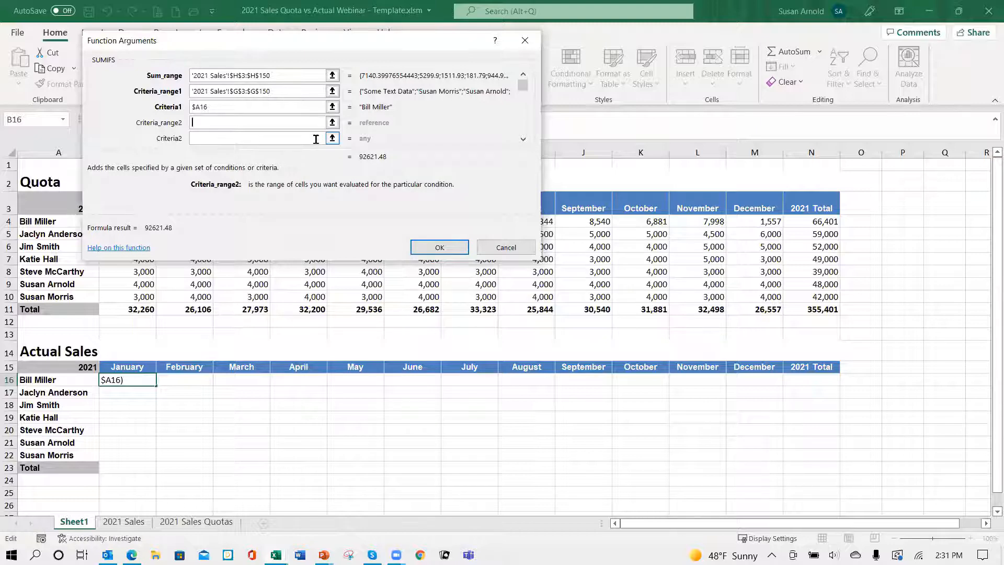
left_click(124, 522)
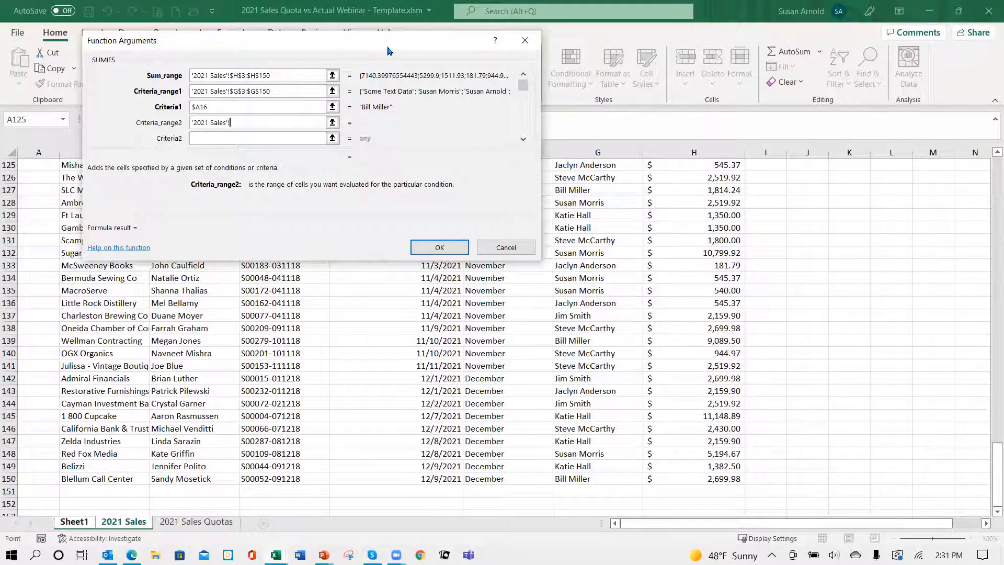
left_click_drag(387, 51, 850, 186)
scroll(364, 277, "up", 7)
scroll(364, 277, "up", 20)
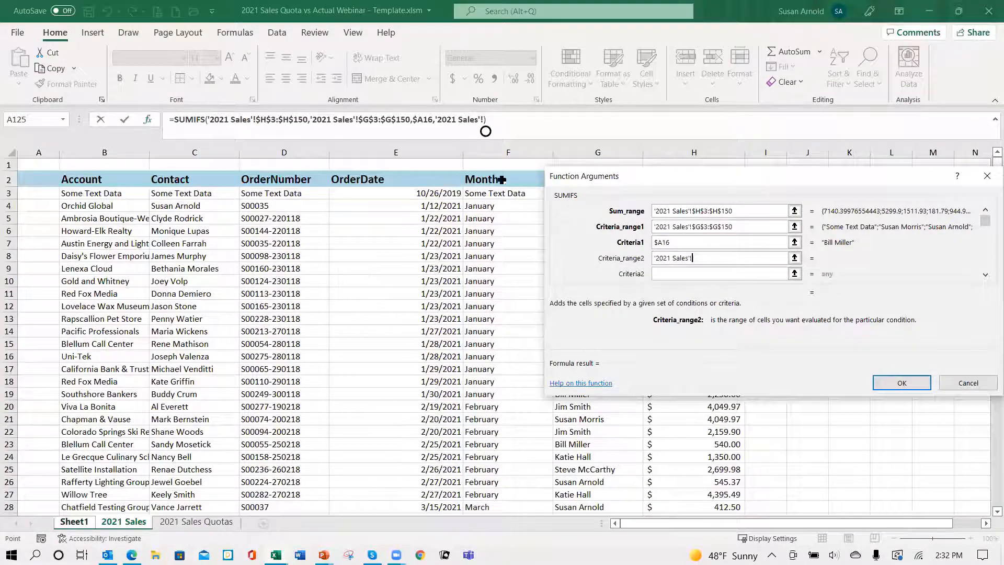
left_click_drag(495, 193, 500, 474)
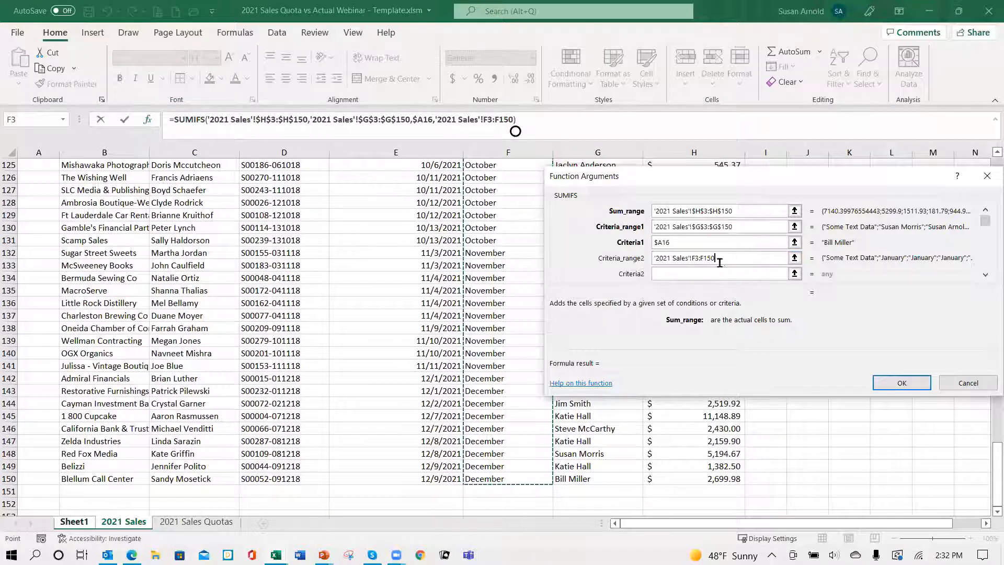
left_click(692, 258)
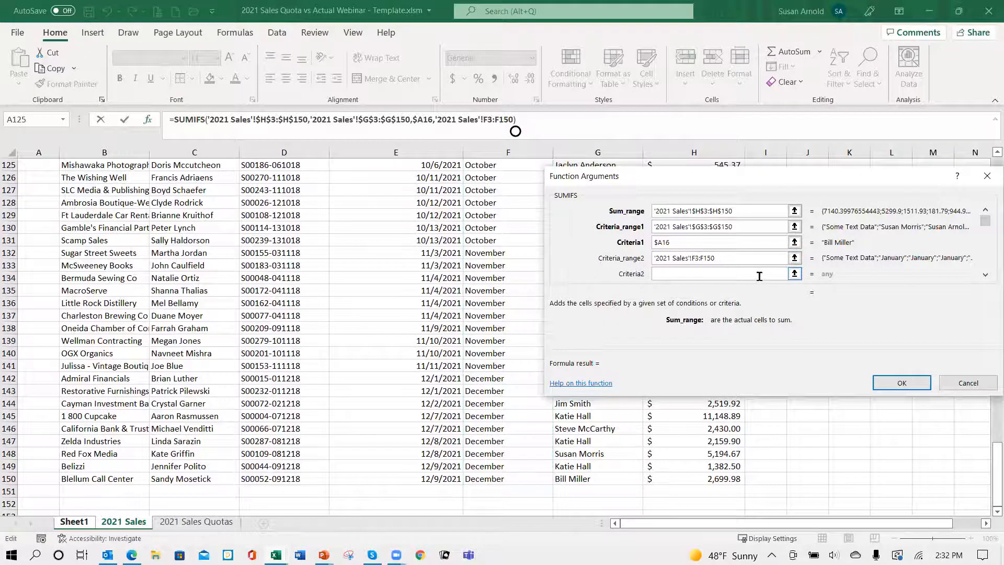
type("$F")
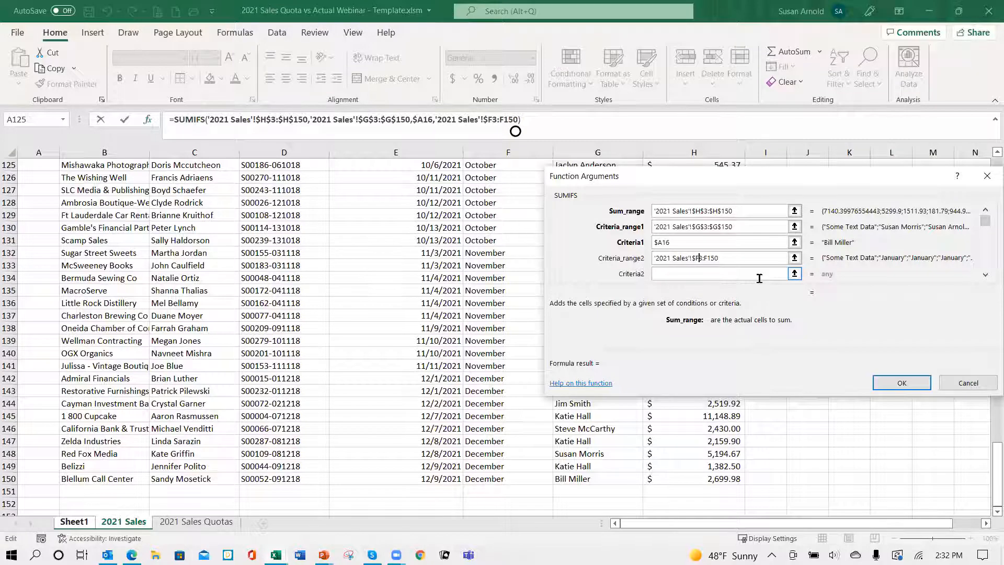
type("$")
type("$F$")
Step: Set the second criterion to the January header with a locked row, B$15, and complete the SUMIFS formula
left_click(660, 272)
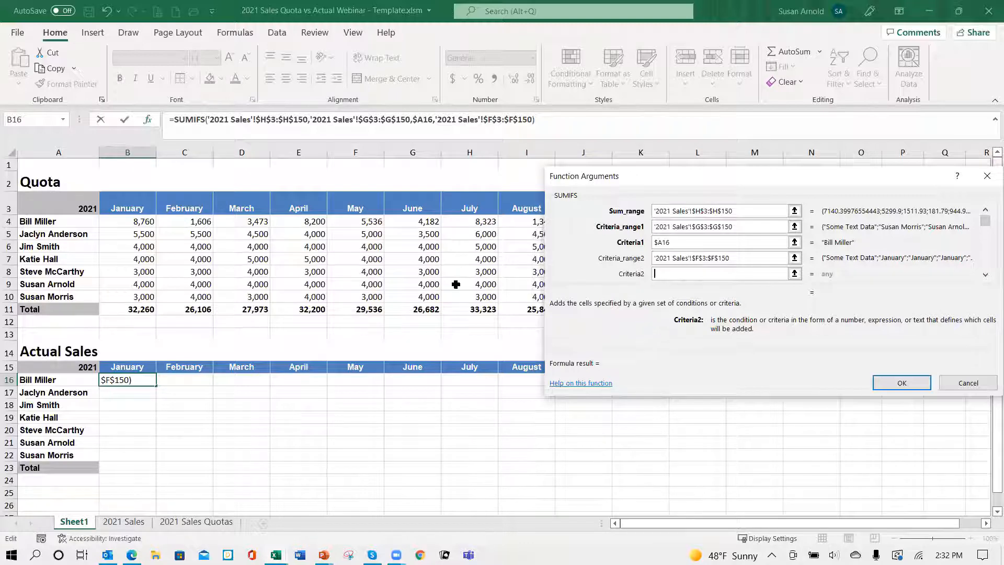
left_click(130, 368)
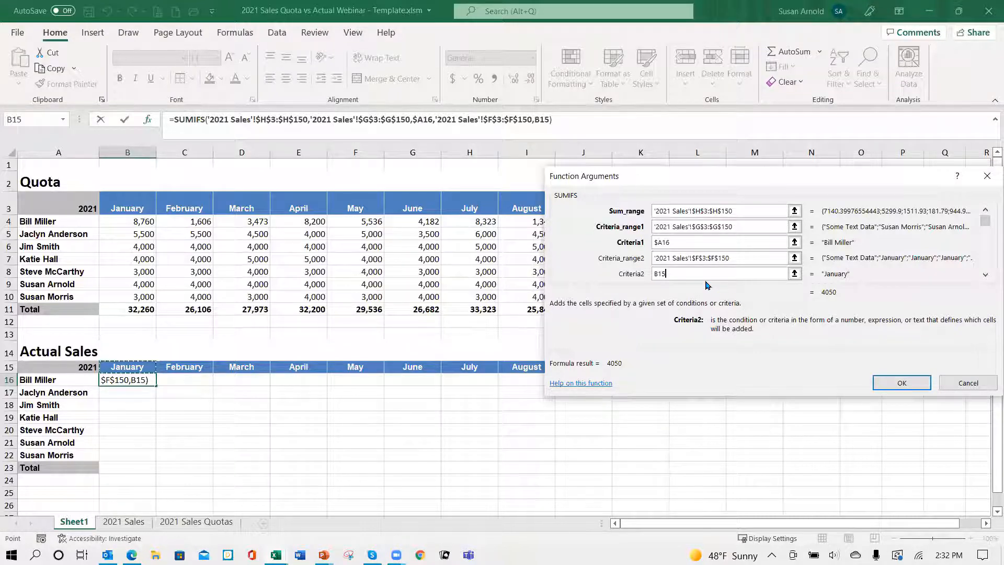
left_click(660, 273)
type("$")
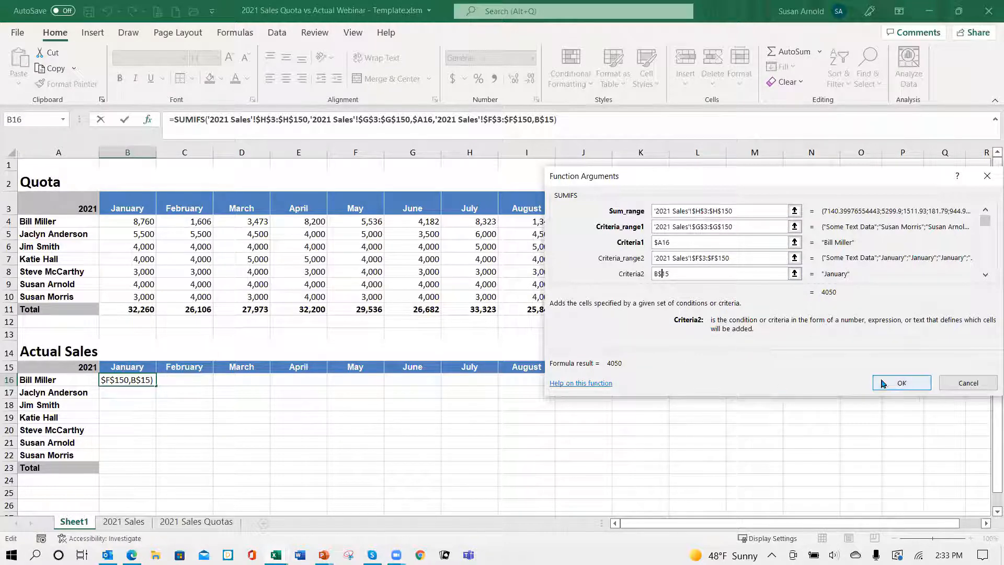
left_click(901, 384)
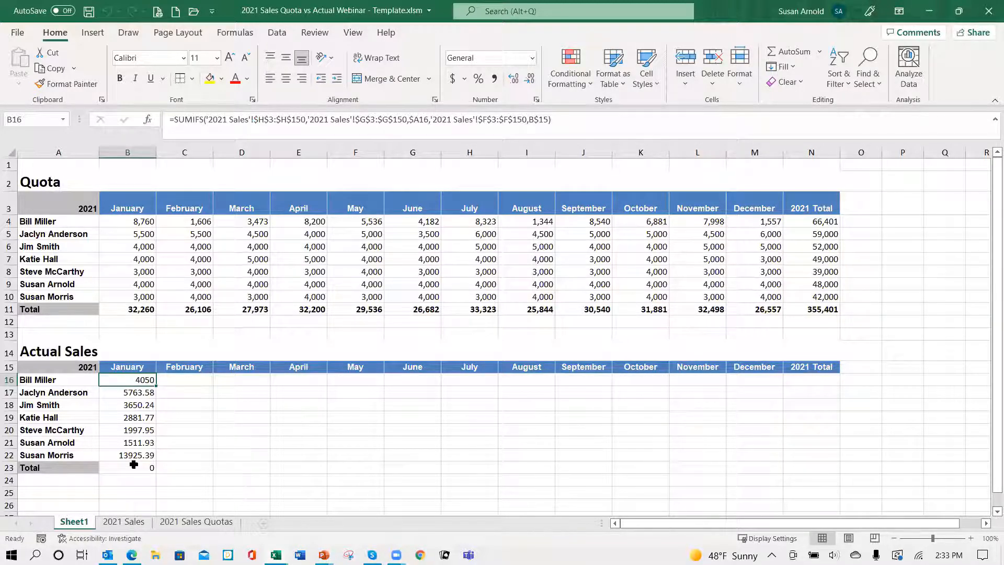
Step: Fill the January SUMIFS formulas for all sales reps across the Actual Sales table through December
left_click_drag(132, 378, 142, 457)
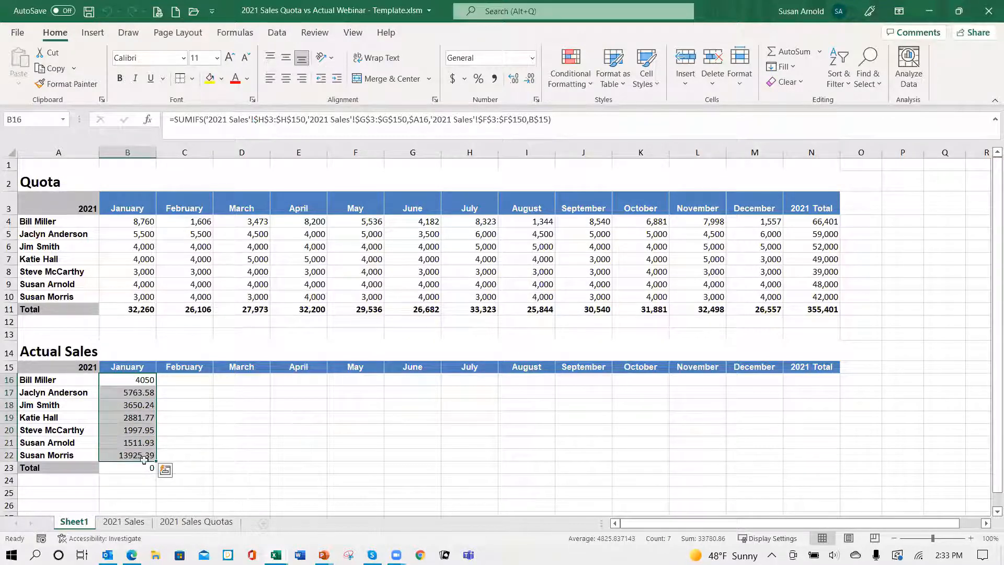
left_click_drag(155, 460, 761, 473)
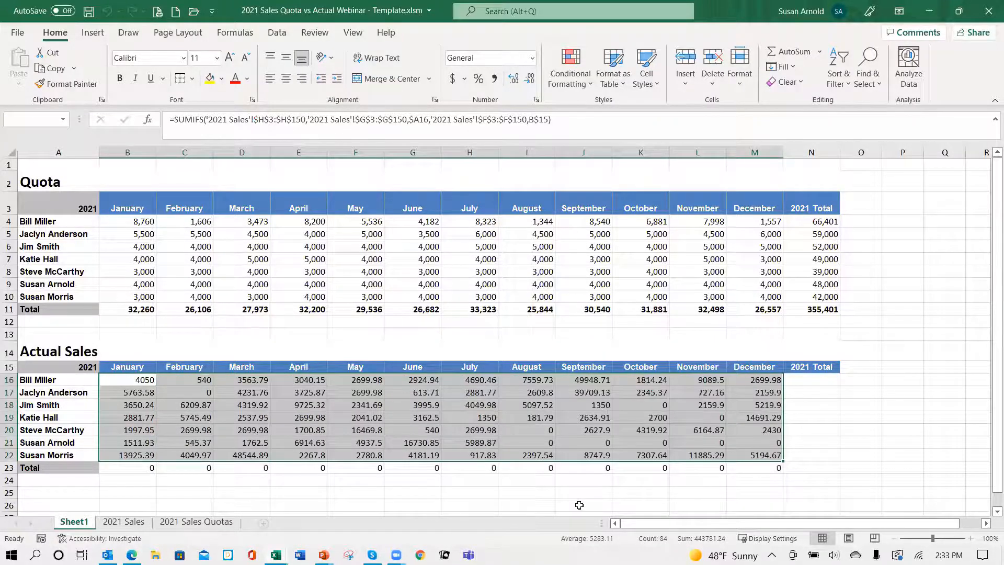
Step: Total the January actual sales in B23 with =SUM(B16:B22) and fill the formula across the Total row through the 2021 Total column
left_click(137, 470)
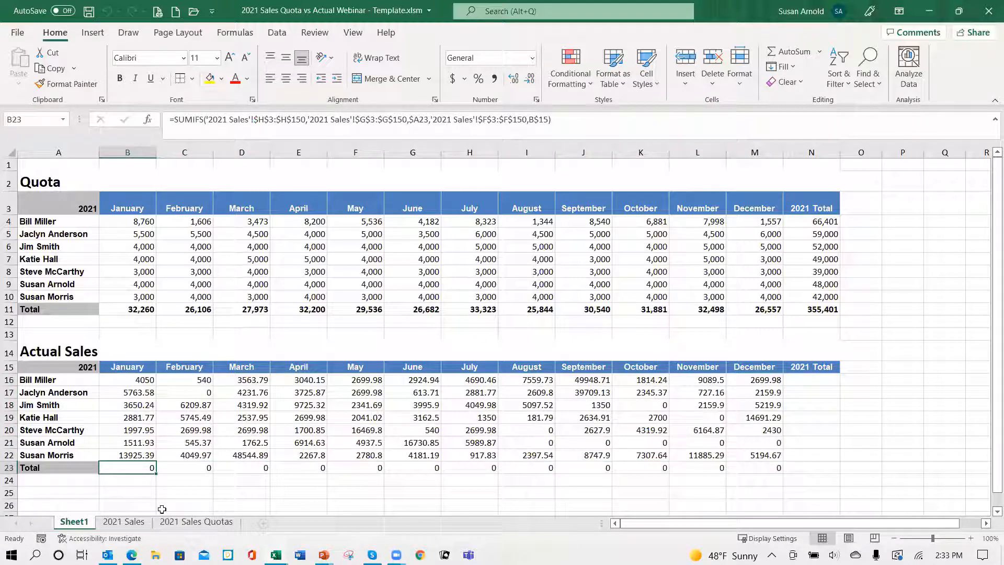
type("=sum(")
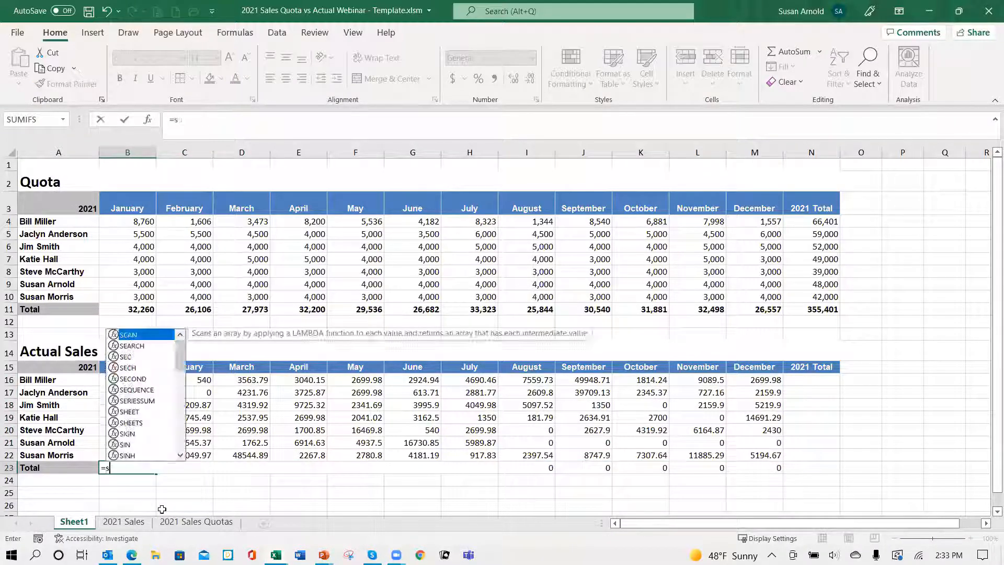
key("Up")
key("Up")
key("Up")
key("Up")
key("Up")
key("Up")
key("Up")
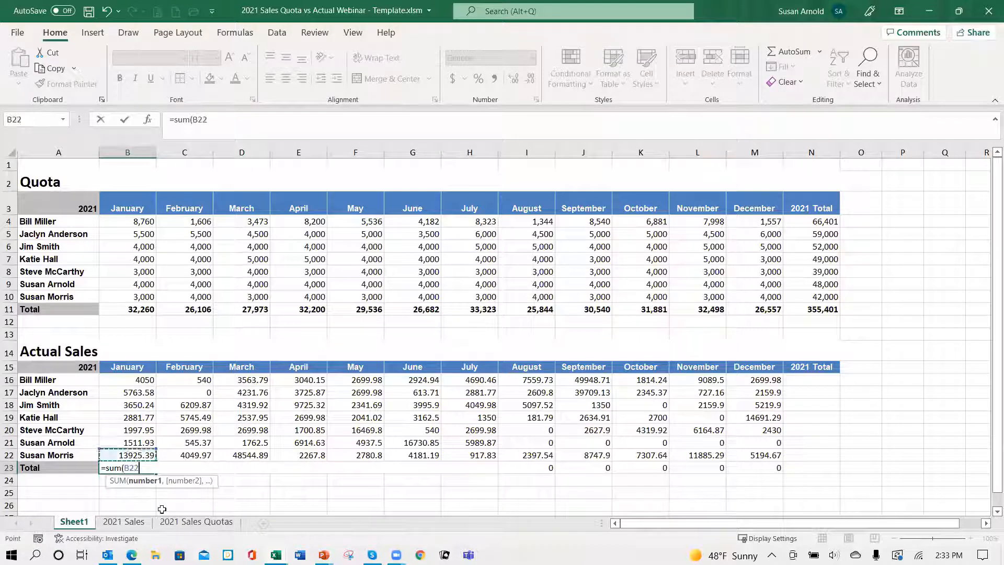
key("shift+Down")
key("shift+Down")
key("shift+Down")
key("shift+Down")
key("shift+Down")
key("shift+Down")
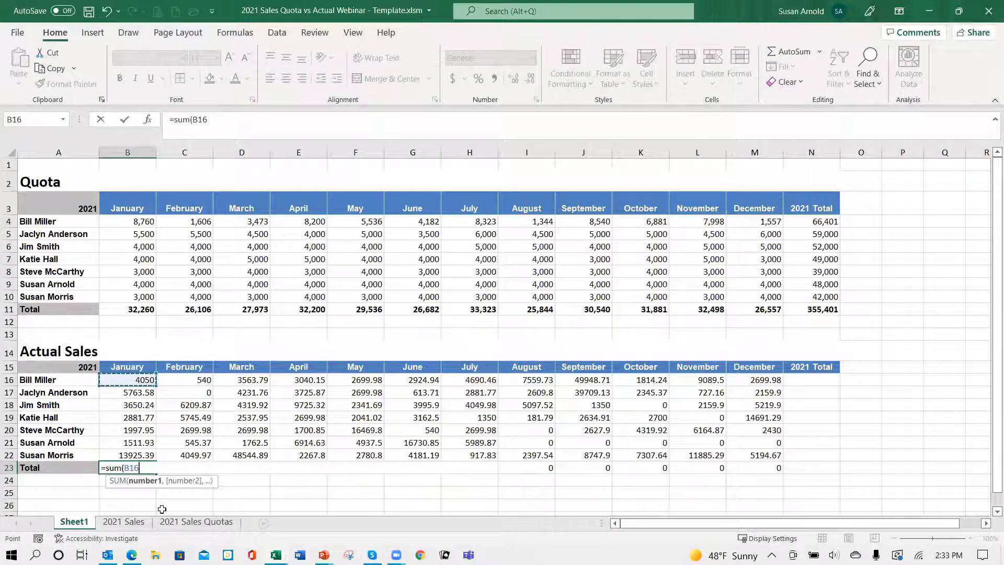
type(")")
key("ctrl+Return")
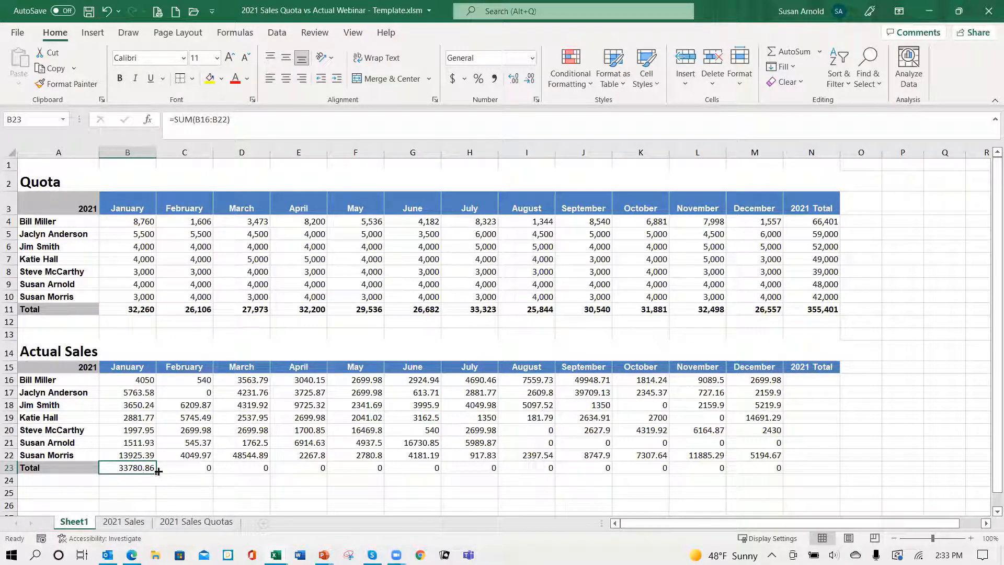
left_click_drag(158, 472, 827, 476)
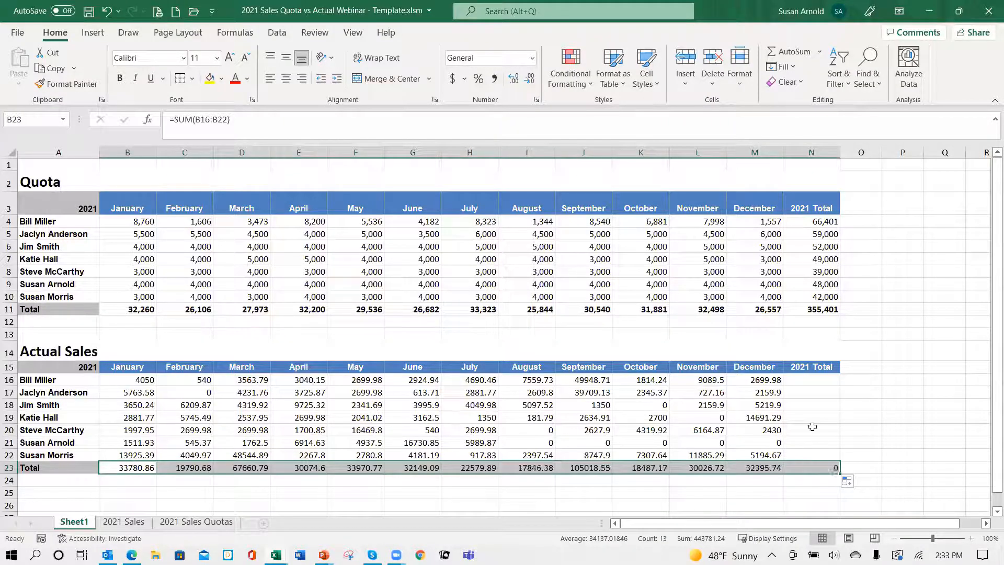
Step: Sum the first sales rep's actual sales in N16 with =SUM(B16:M16) and fill the formula down for all reps
left_click(795, 380)
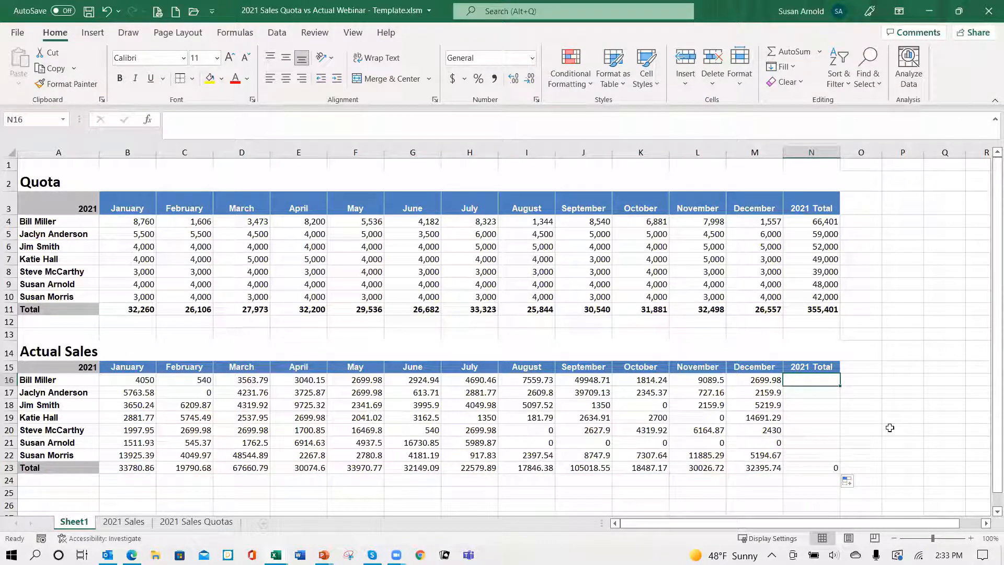
type("=sum(")
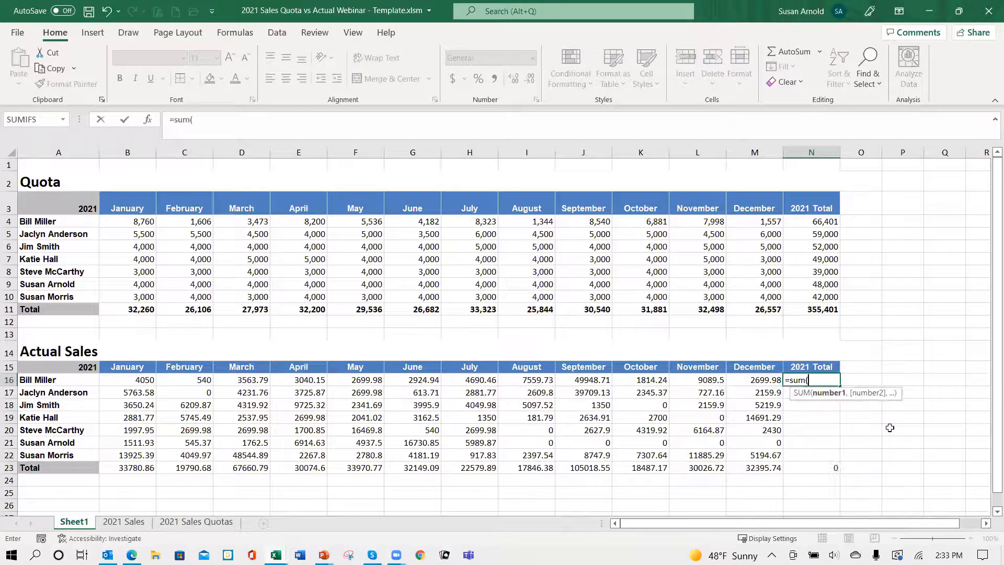
key("Left")
key("Left")
key("Left")
key("Left")
key("Left")
key("Left")
key("Left")
key("Left")
key("Left")
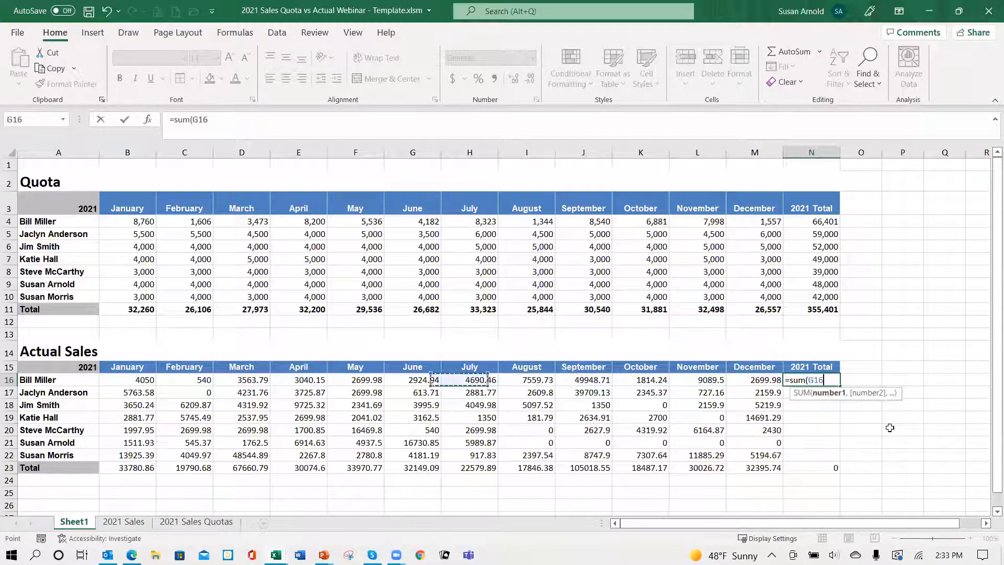
key("Left")
key("Left")
key("Left")
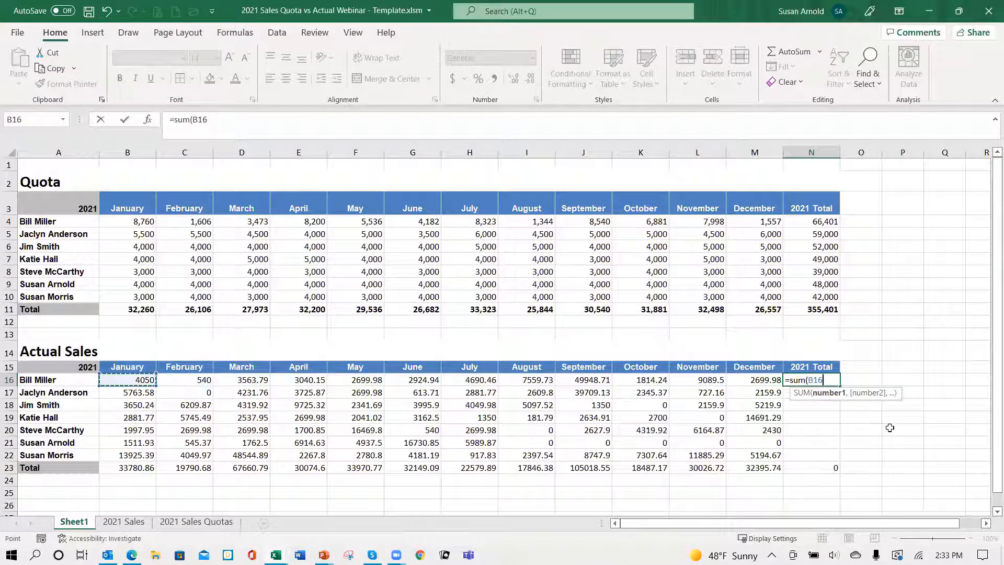
key("shift+Right")
key("shift+Right")
key("shift+Right")
key("shift+Right")
key("shift+Right")
key("shift+Right")
key("shift+Right")
key("shift+Right")
key("shift+Right")
key("shift+Right")
key("shift+Right")
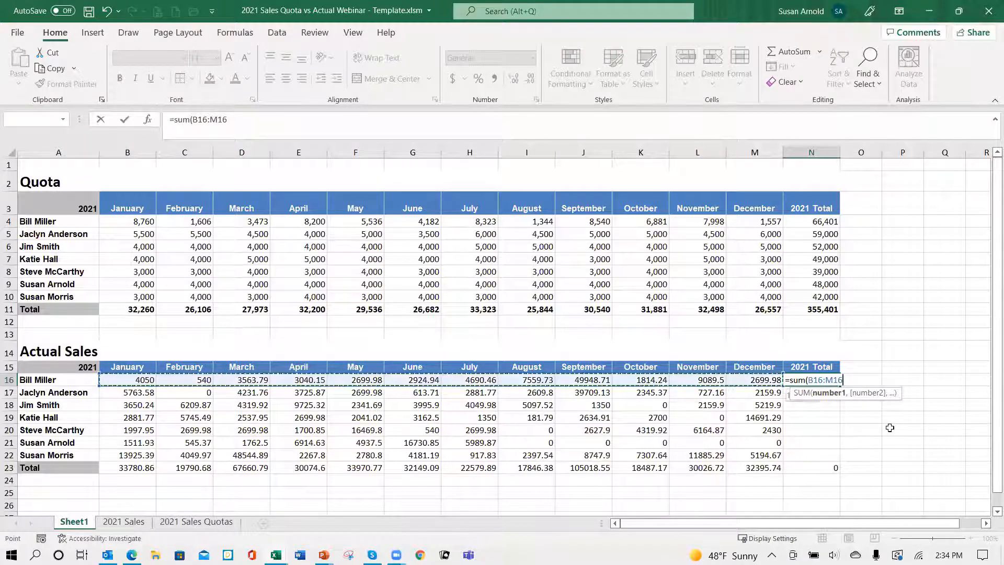
type(")")
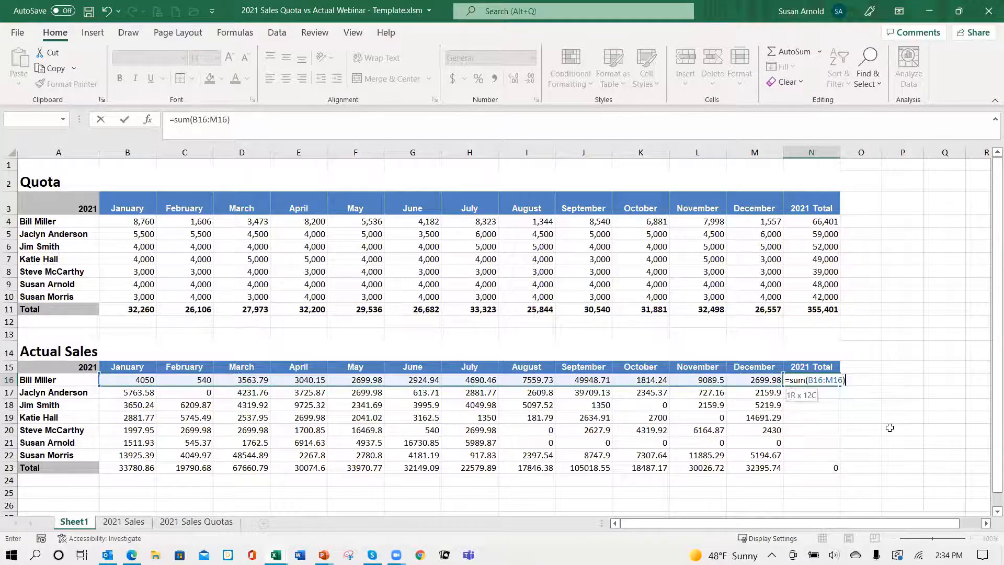
key("ctrl+Return")
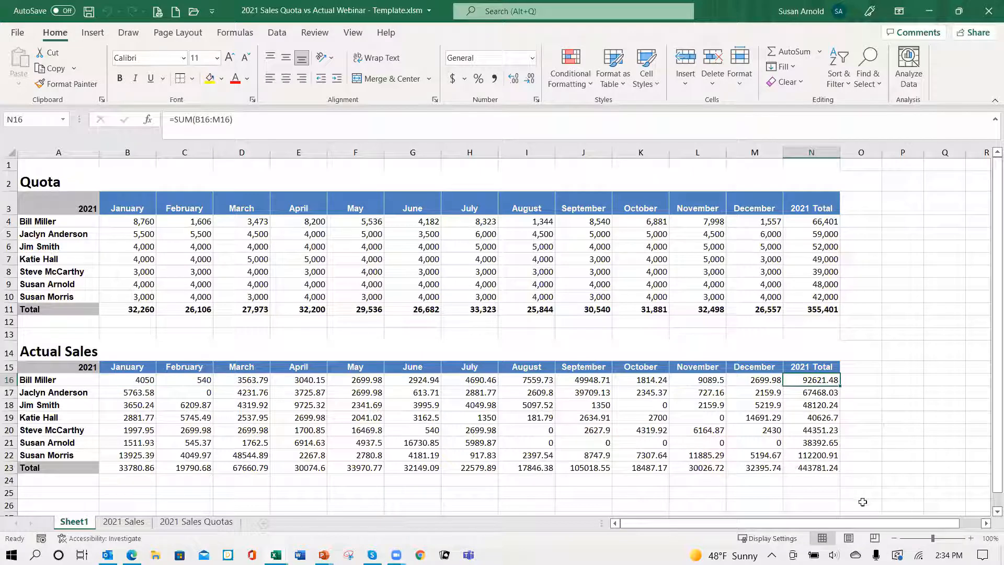
Step: Format the Actual Sales figures in B16:N23 as Number with 0 decimal places and a thousands separator
mouse_move(143, 380)
left_mouse_down()
mouse_move(491, 460)
mouse_move(787, 472)
mouse_move(773, 467)
left_mouse_up()
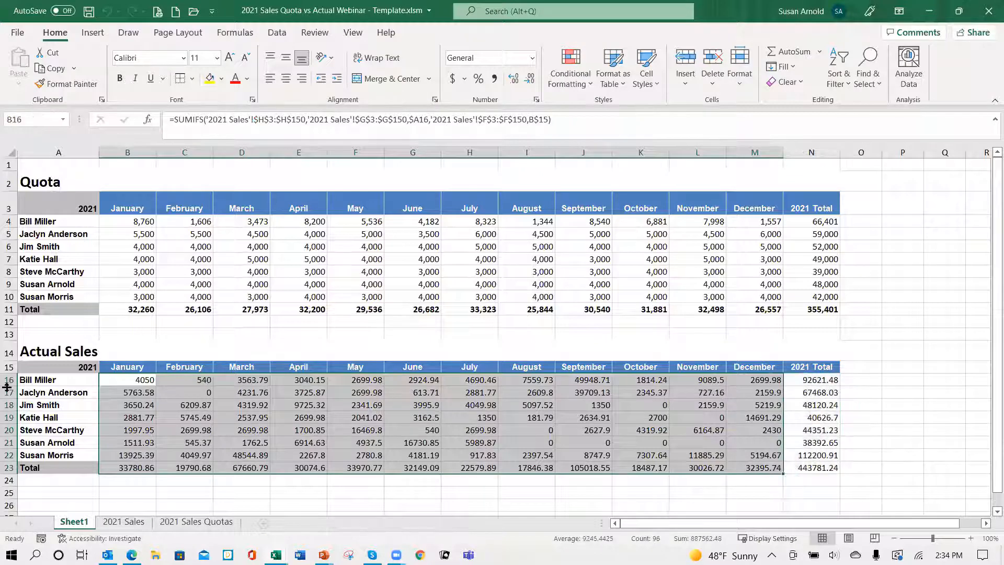
left_click_drag(139, 381, 842, 442)
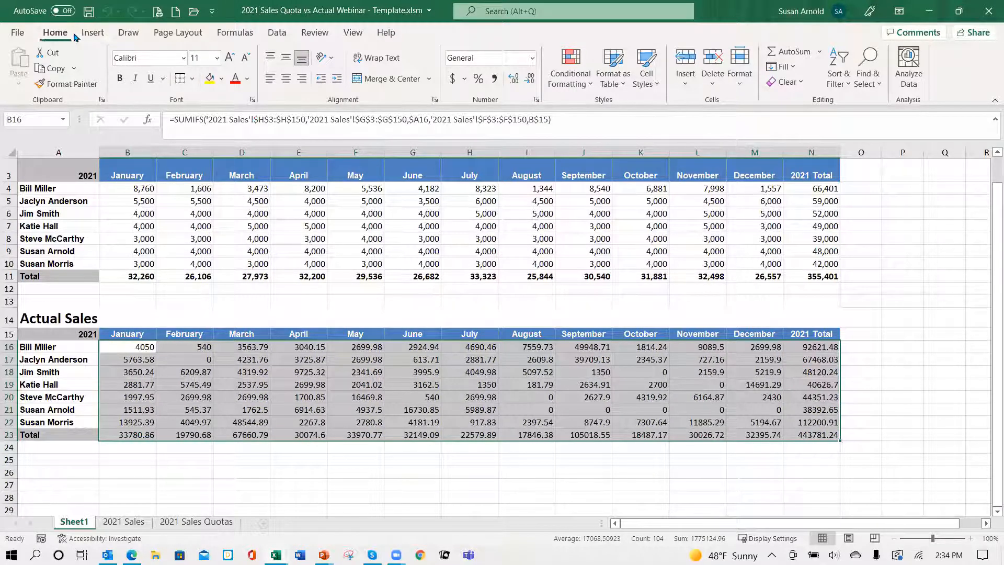
left_click(537, 102)
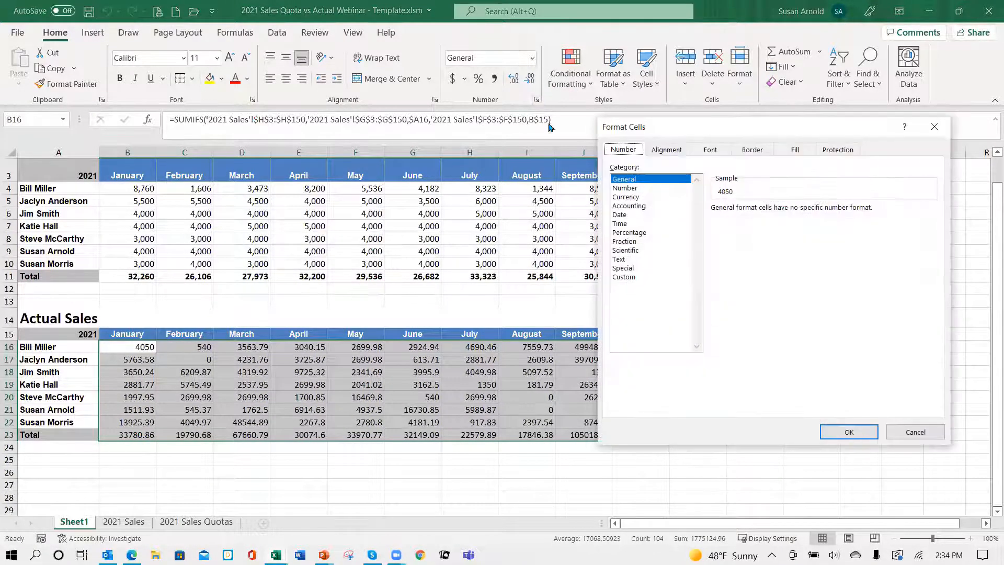
left_click(631, 190)
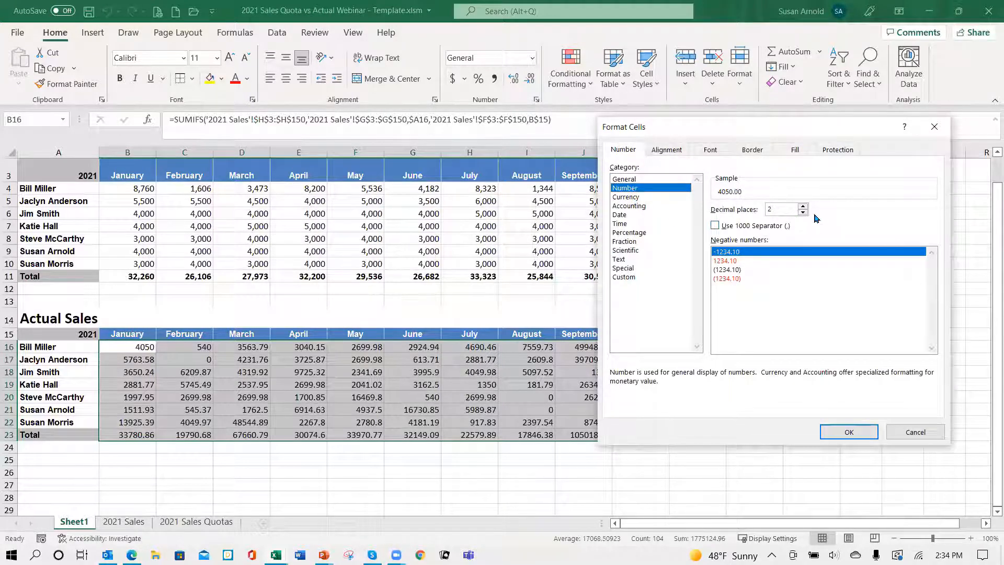
double_click(804, 213)
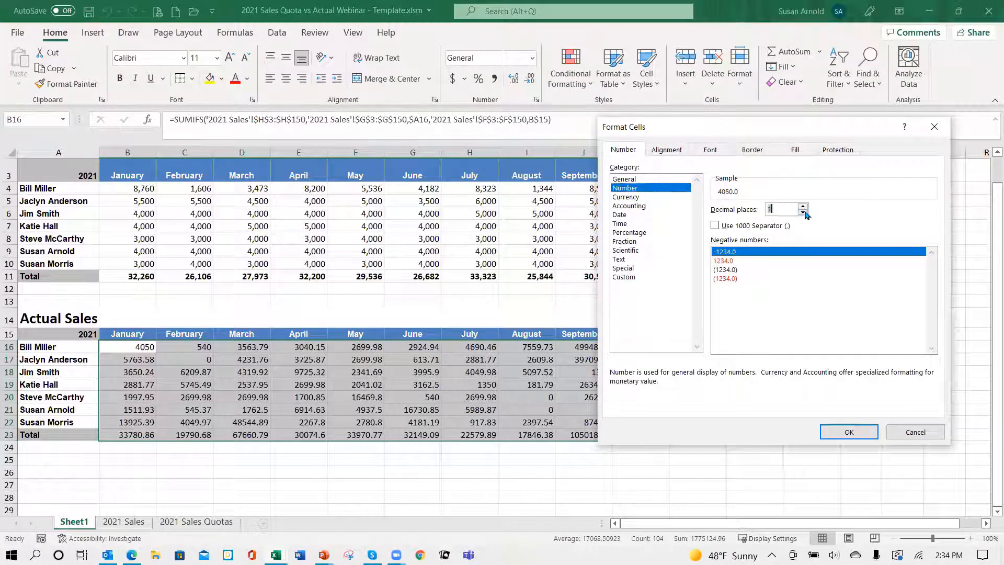
left_click(716, 226)
left_click(851, 432)
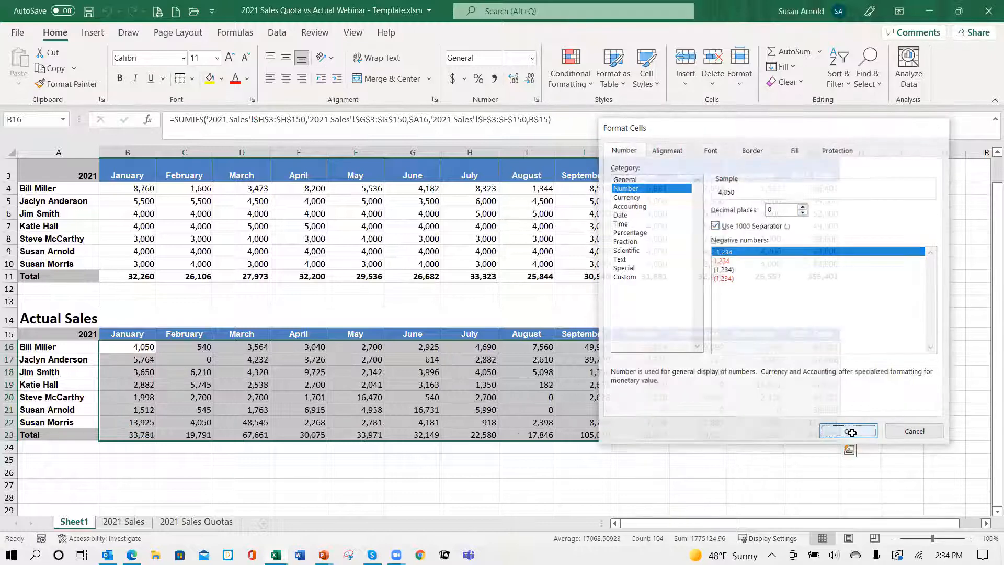
Step: Make the Actual Sales totals in B23:N23 bold
left_click(131, 436)
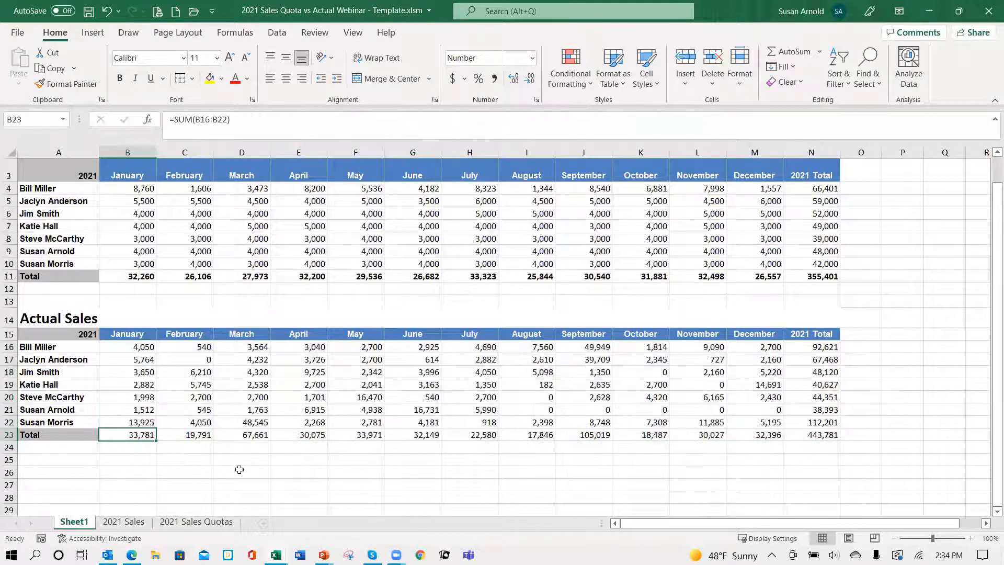
key("shift+Right")
key("shift+Right")
key("shift+Right")
key("shift+Right")
key("shift+Right")
key("shift+Right")
key("shift+Right")
key("shift+Right")
key("shift+Right")
key("shift+Right")
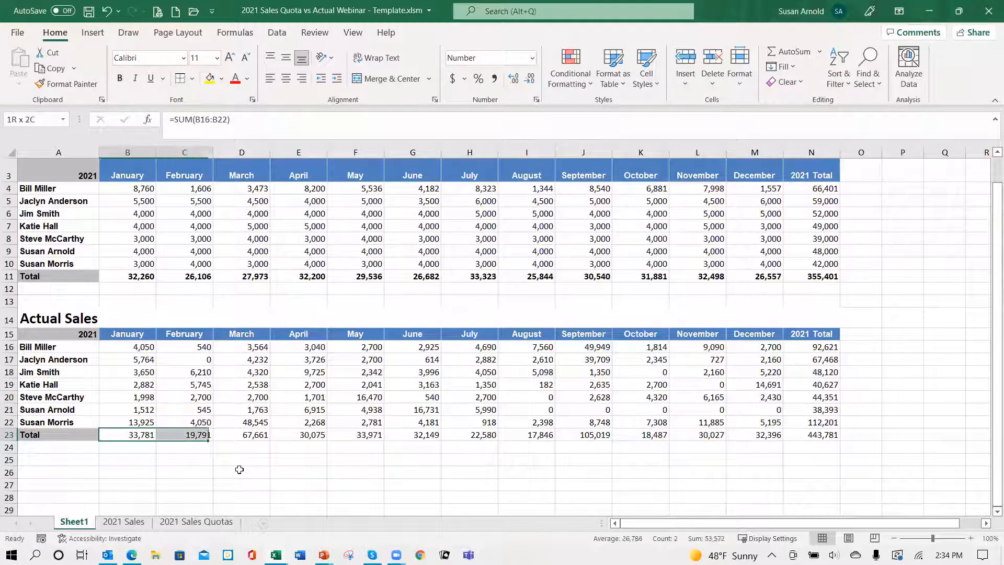
key("shift+Right")
key("shift+Right")
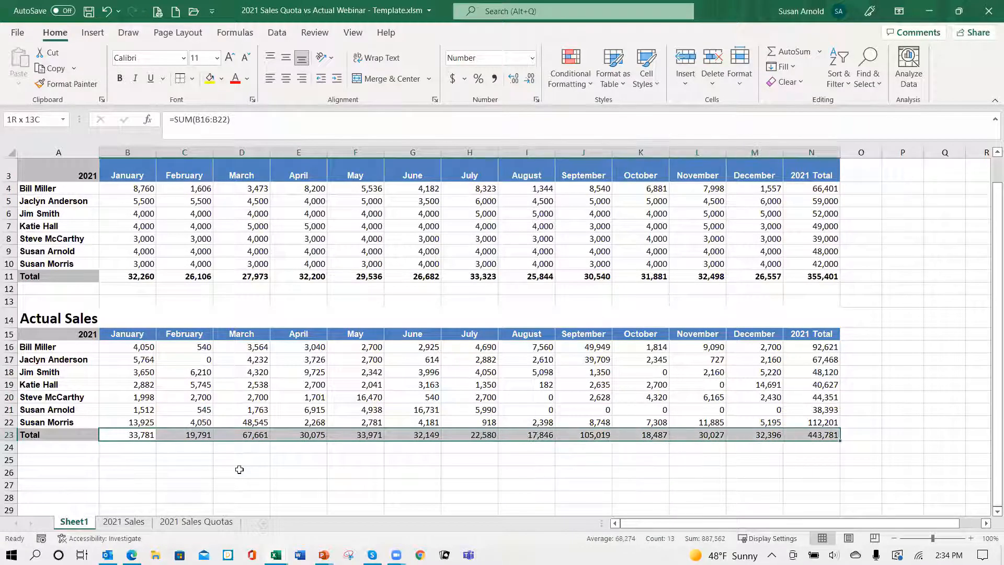
key("ctrl+b")
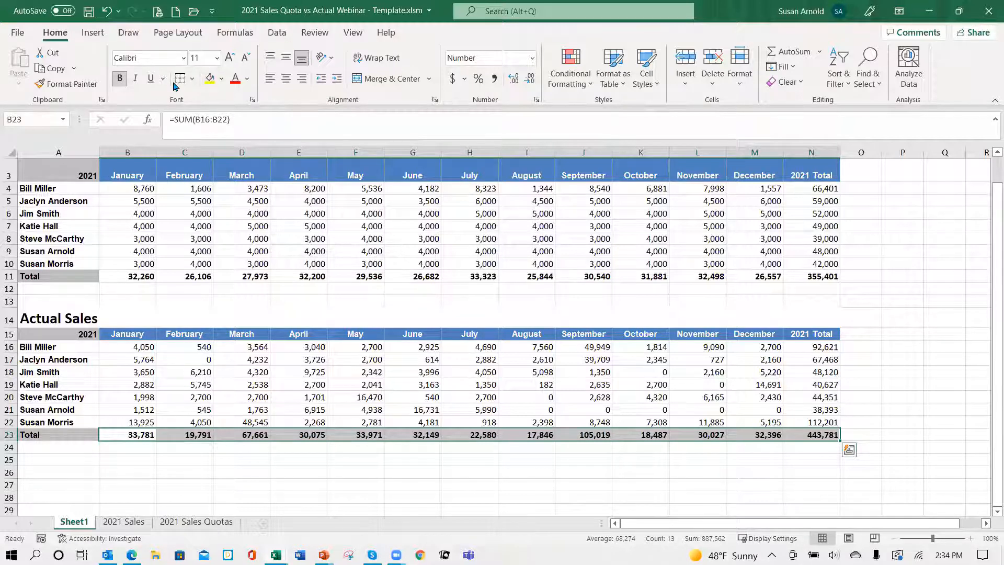
left_click(261, 314)
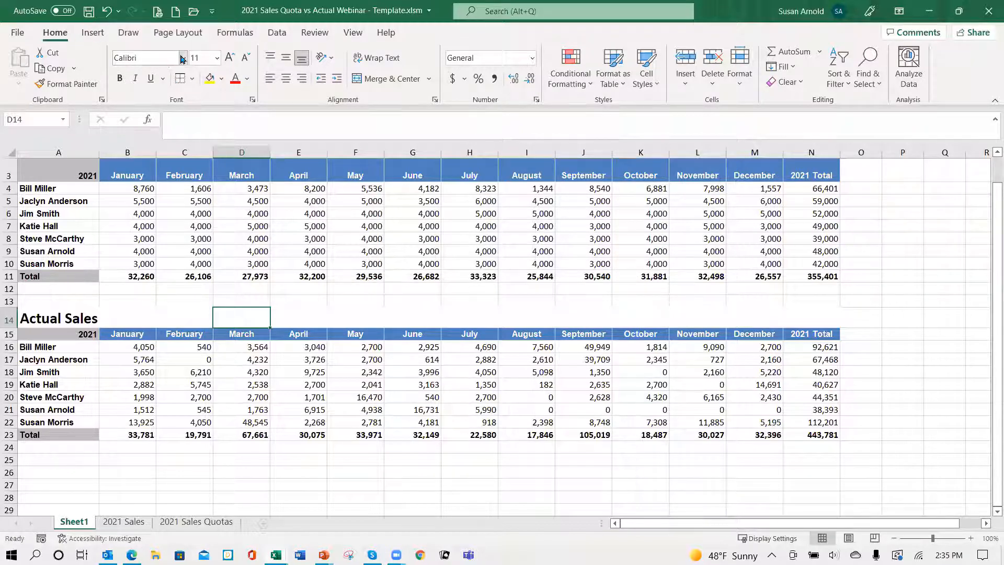
Step: Check which calculation mode the workbook uses among the calculation options
left_click(235, 36)
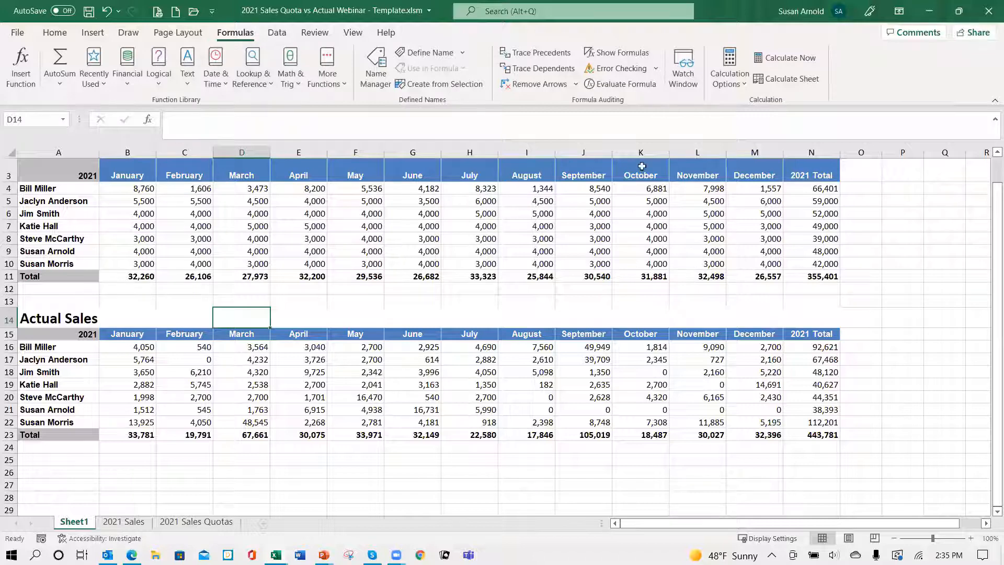
left_click(745, 86)
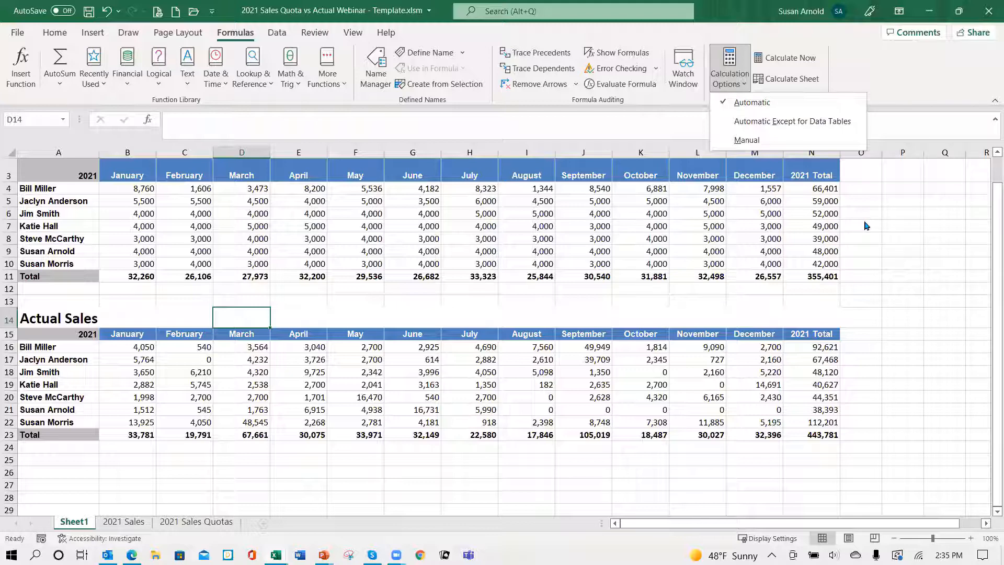
left_click(486, 302)
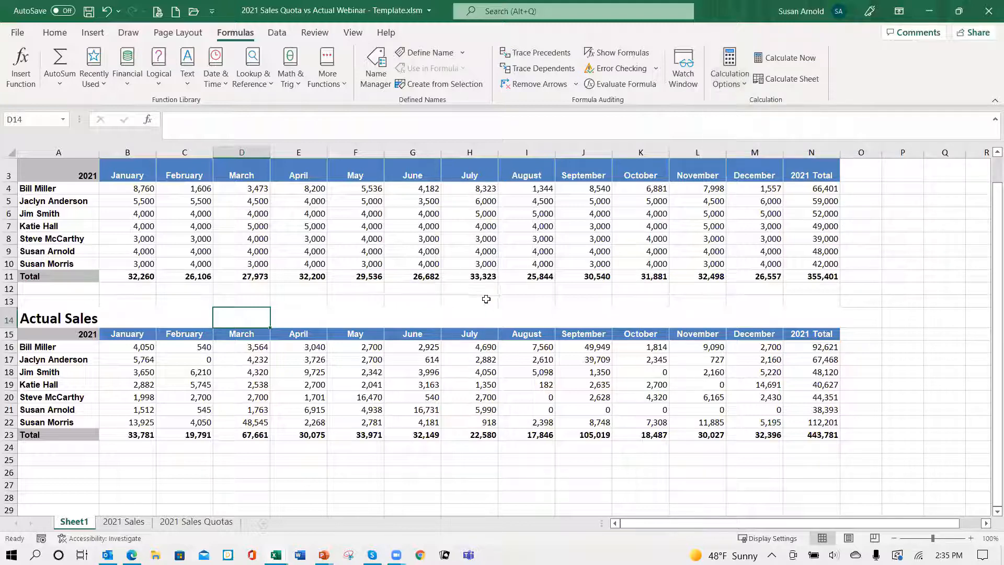
left_click(54, 33)
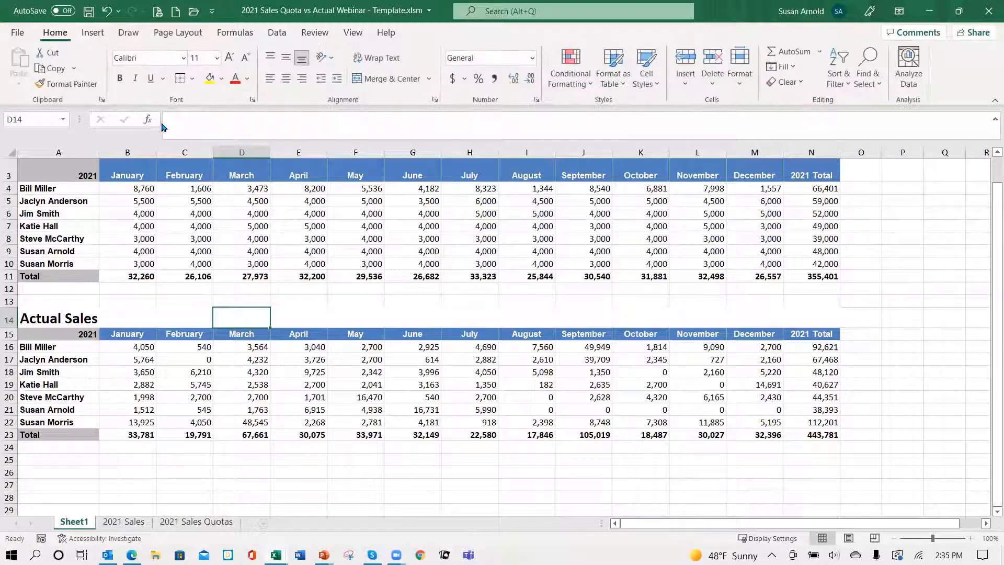
Step: Copy the Quota title, 2021 header and sales rep names in A2:A10 to A26, below the Actual Sales table
scroll(310, 458, "down", 2)
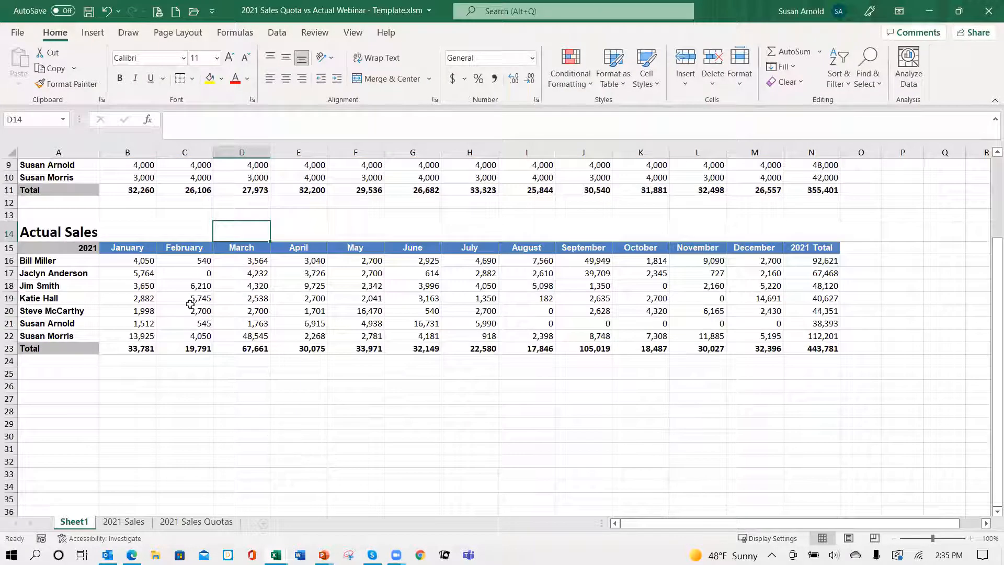
left_click(143, 260)
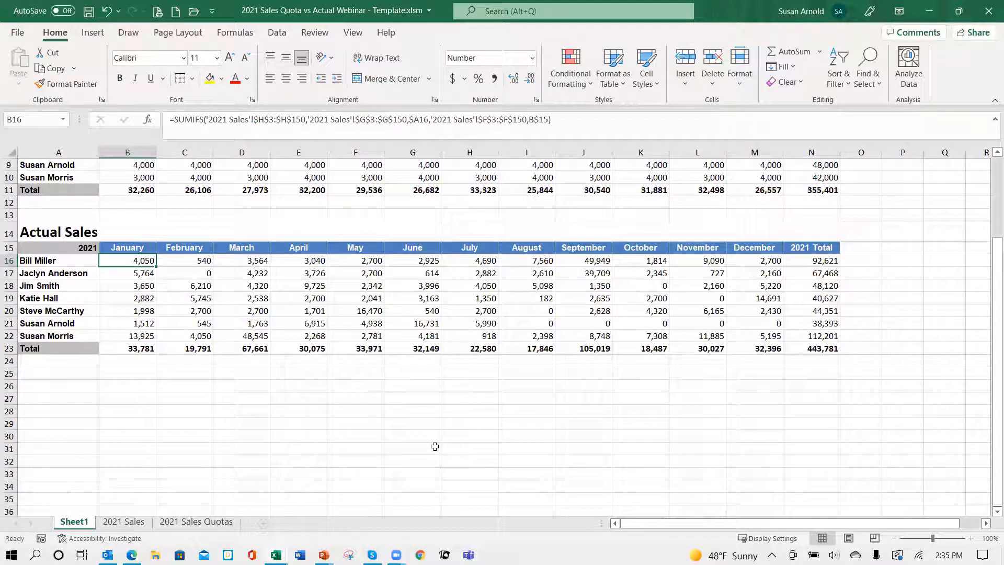
left_click(72, 388)
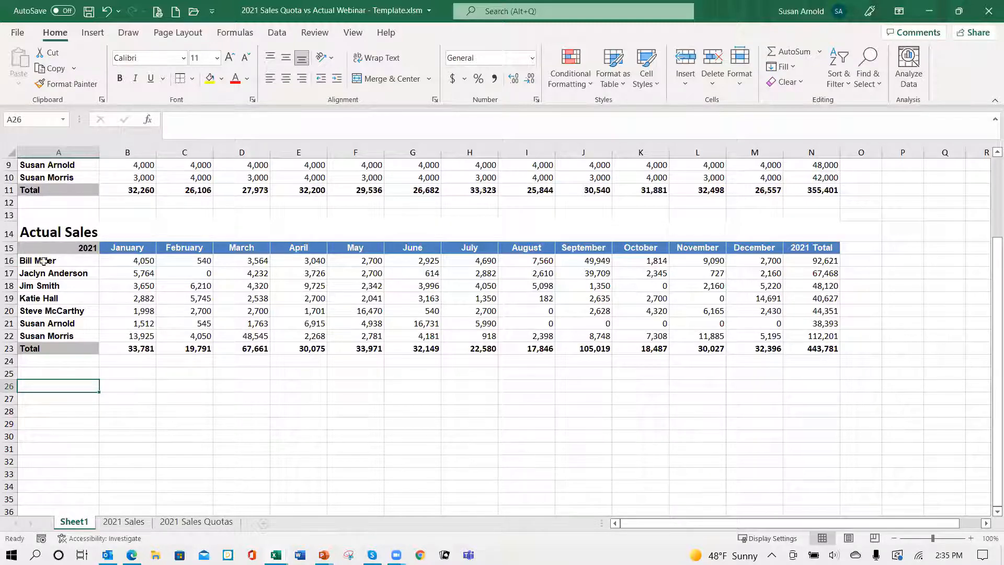
scroll(145, 228, "up", 3)
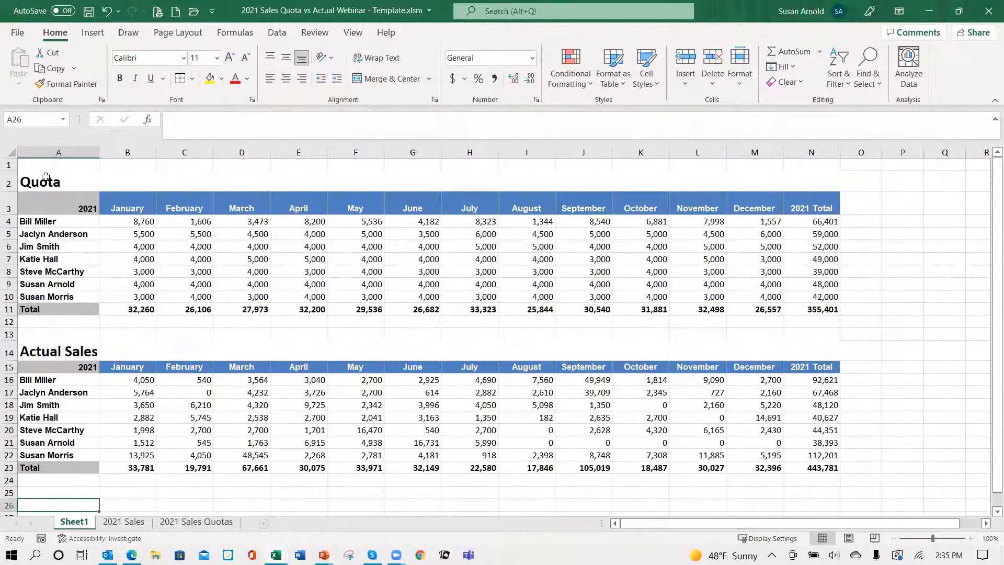
left_click_drag(53, 182, 62, 207)
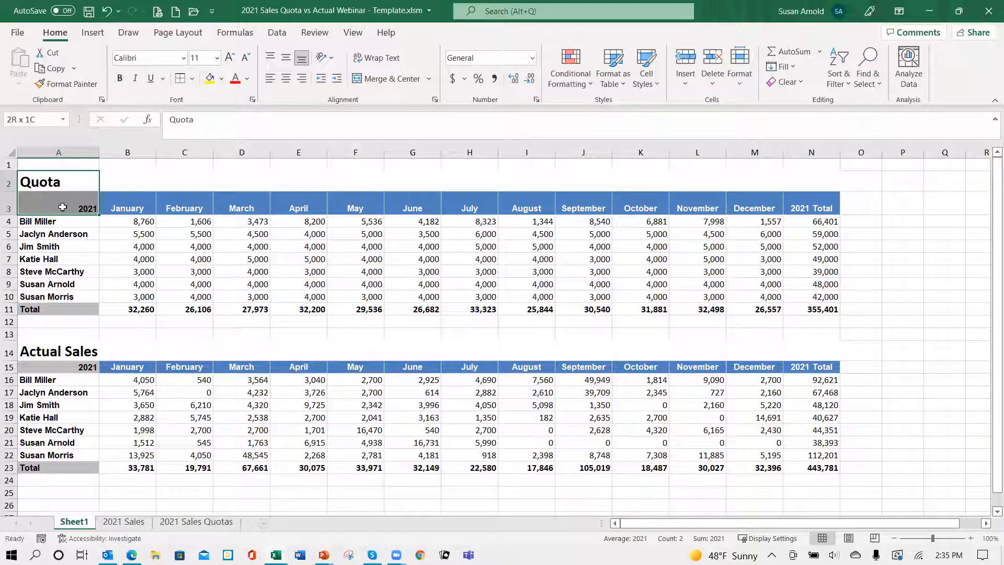
left_click_drag(62, 207, 66, 294)
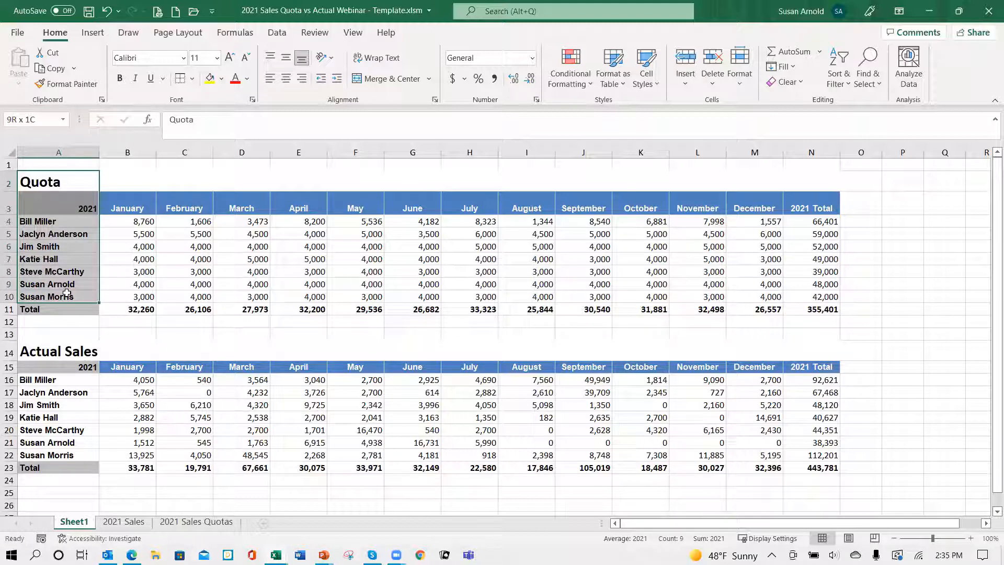
left_click_drag(66, 293, 67, 294)
key("ctrl+c")
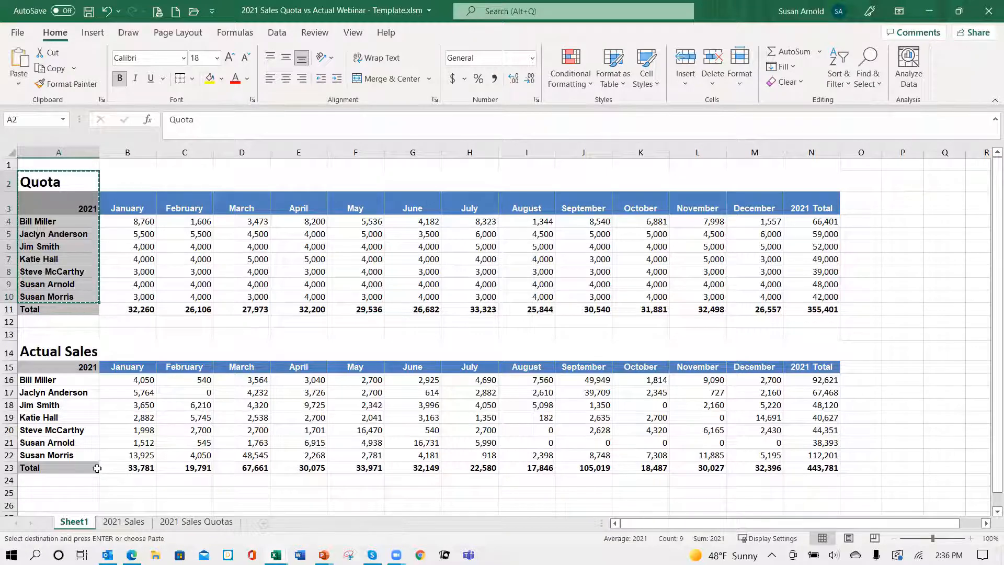
scroll(78, 453, "down", 4)
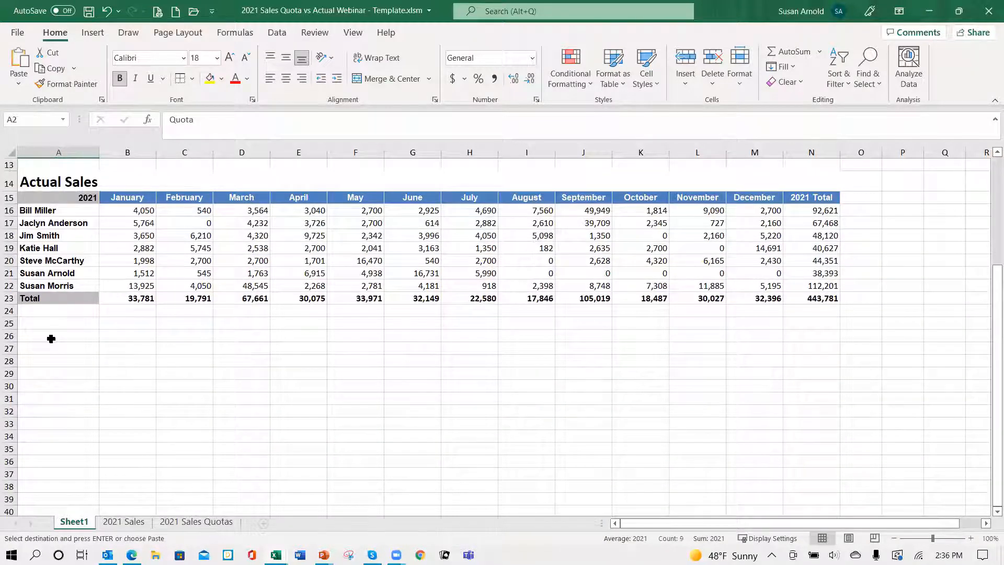
left_click(51, 339)
key("Return")
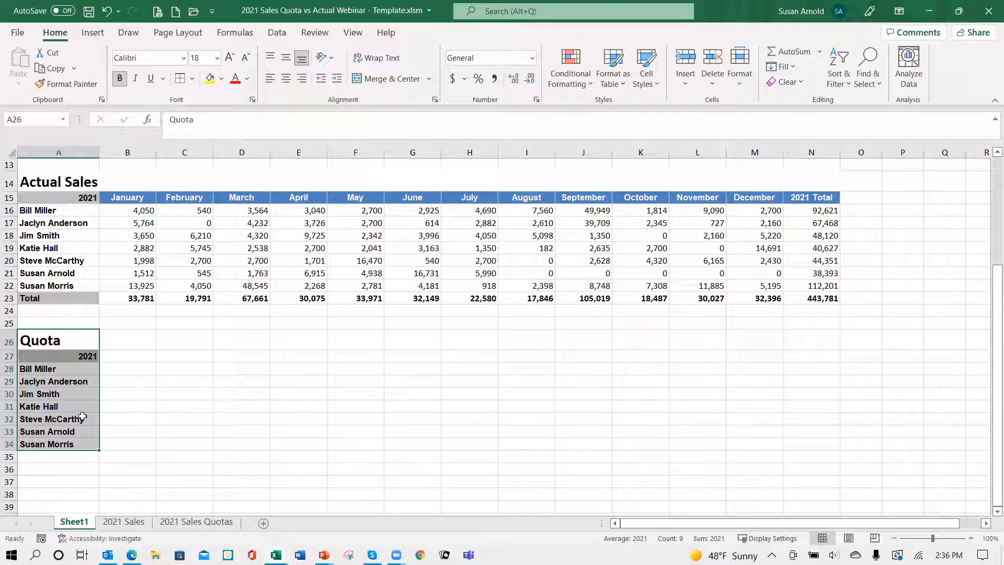
Step: Replace the copied title in A26 with Sale Rep
left_click(48, 342)
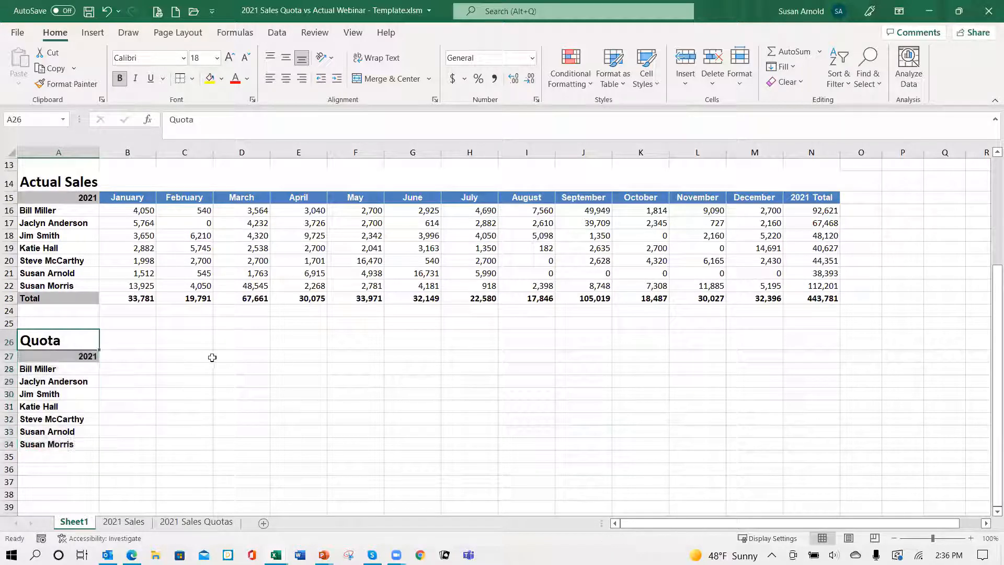
type("Sale")
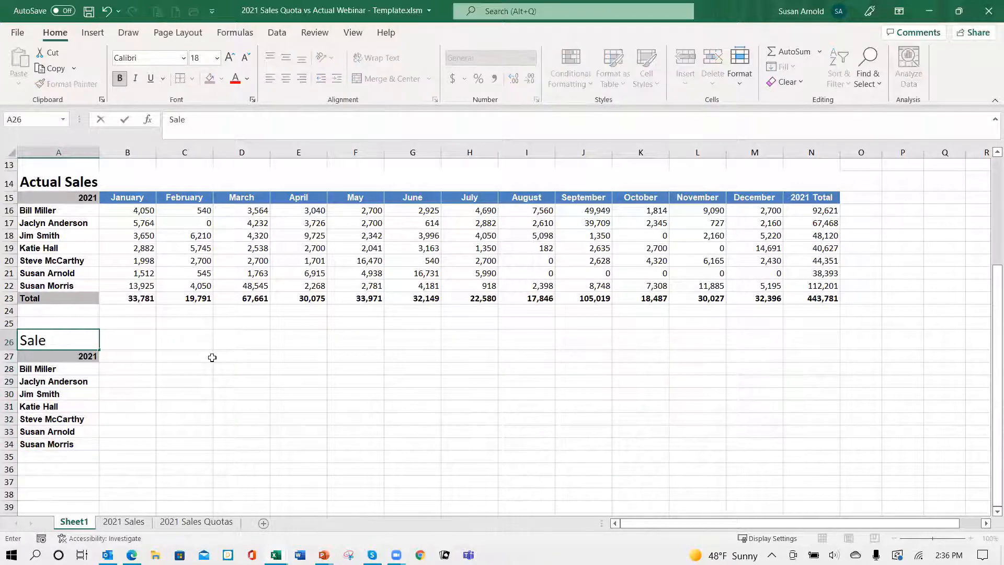
type(" Rep")
key("Tab")
Step: Enter the column headers Quota in B27 and Actual in C27
key("Down")
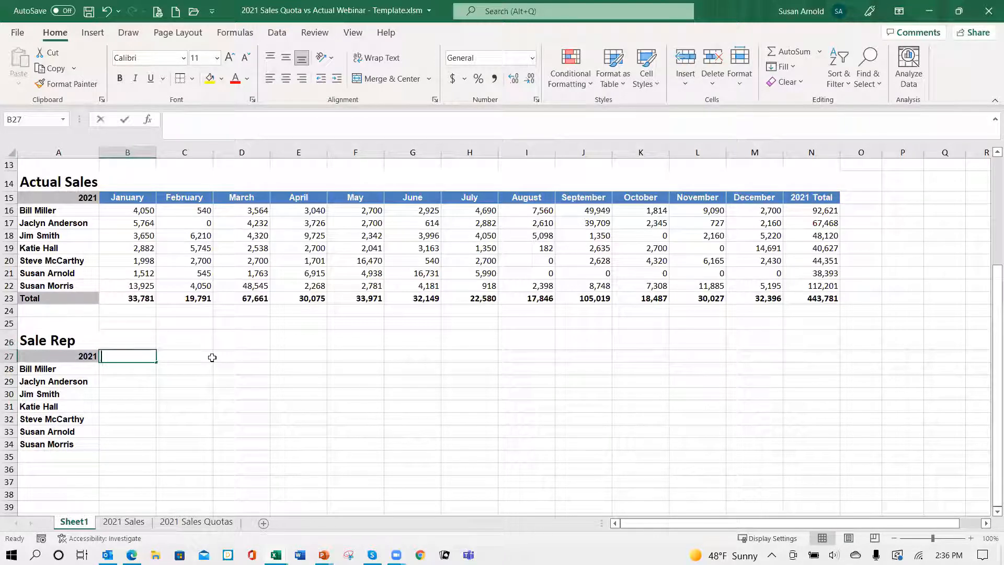
type("Quota")
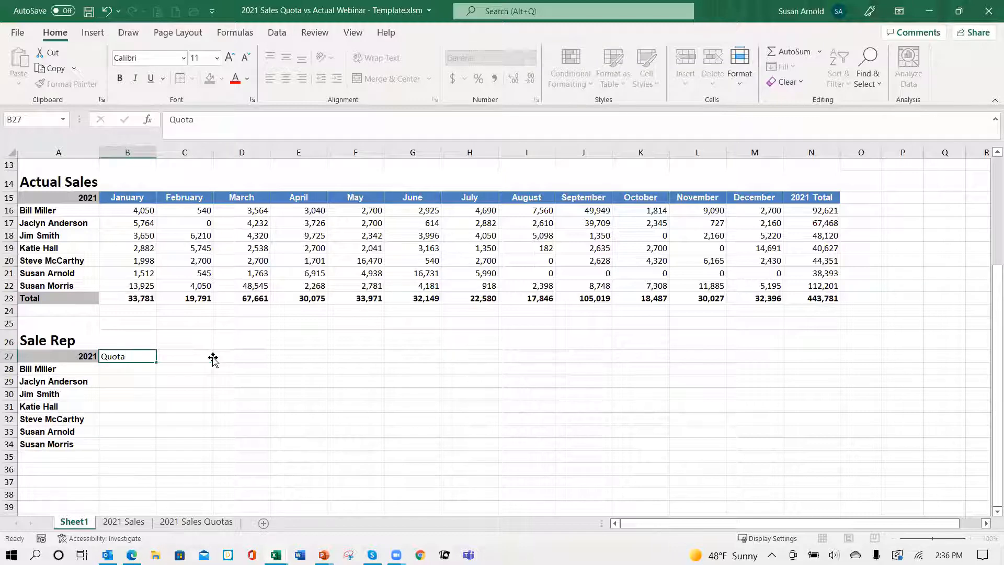
key("Tab")
type("Actual")
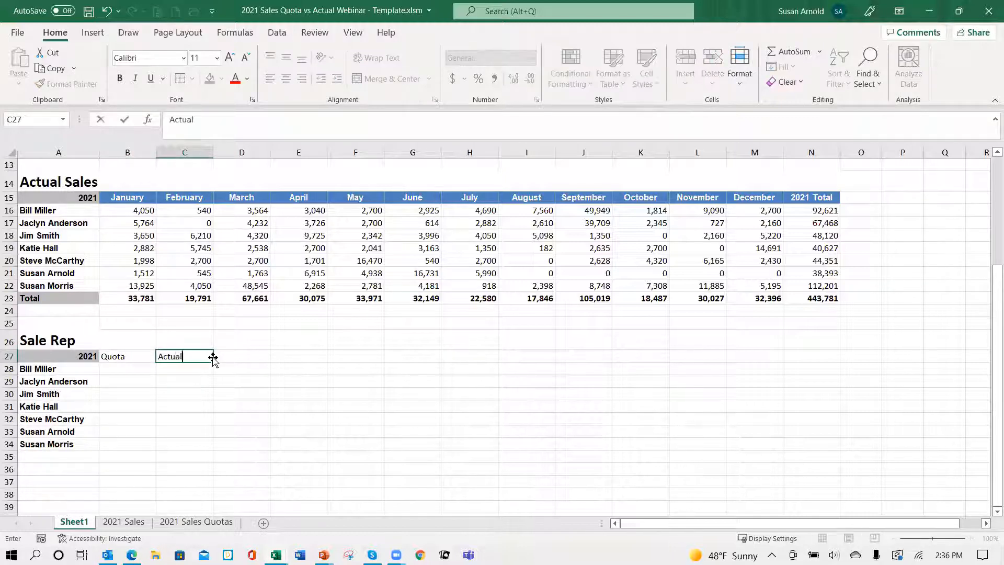
key("ctrl+Return")
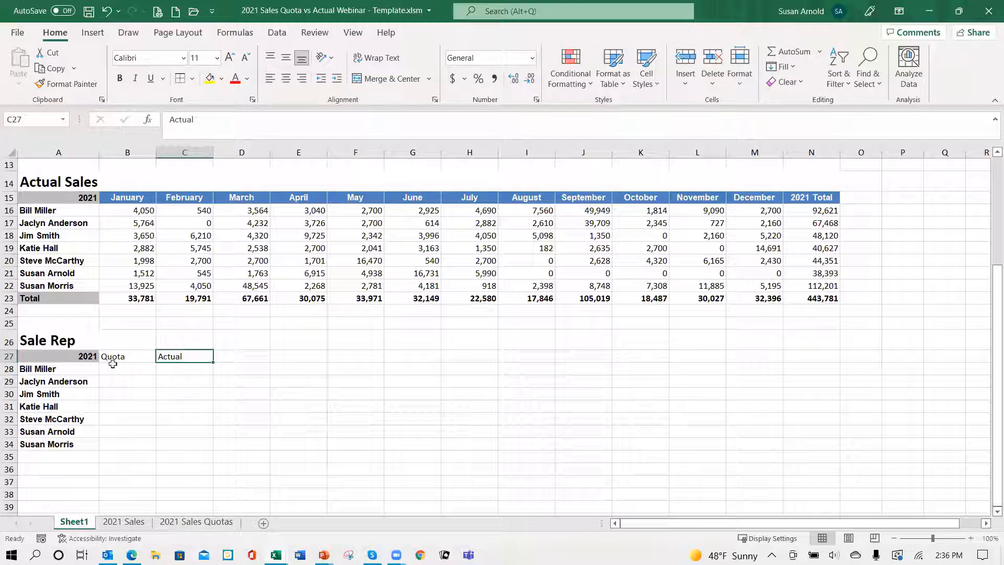
Step: Copy the format of the January header in B15 onto the Quota and Actual headers in B27:C27
left_click(133, 196)
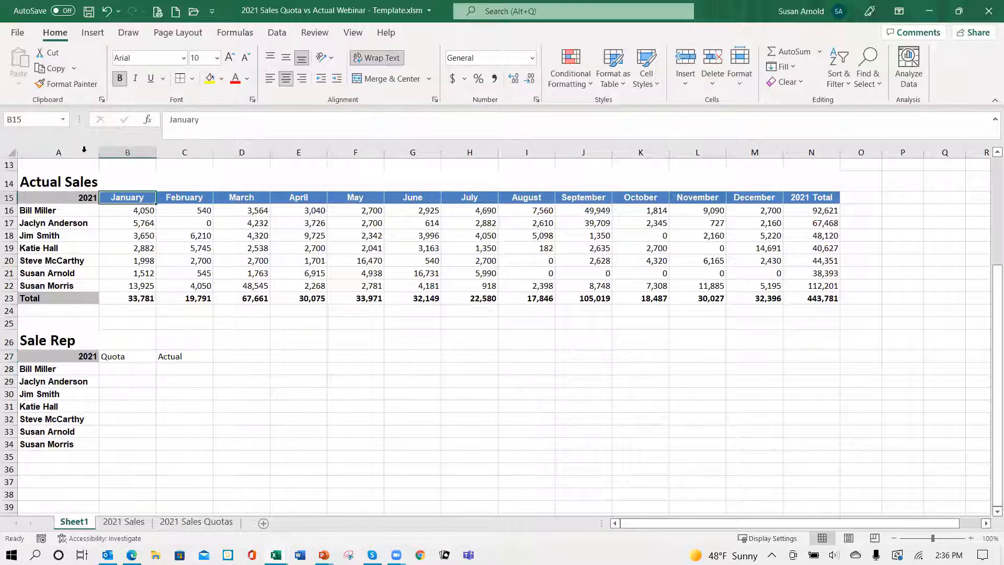
left_click(79, 84)
left_click(128, 355)
left_click_drag(170, 349, 177, 356)
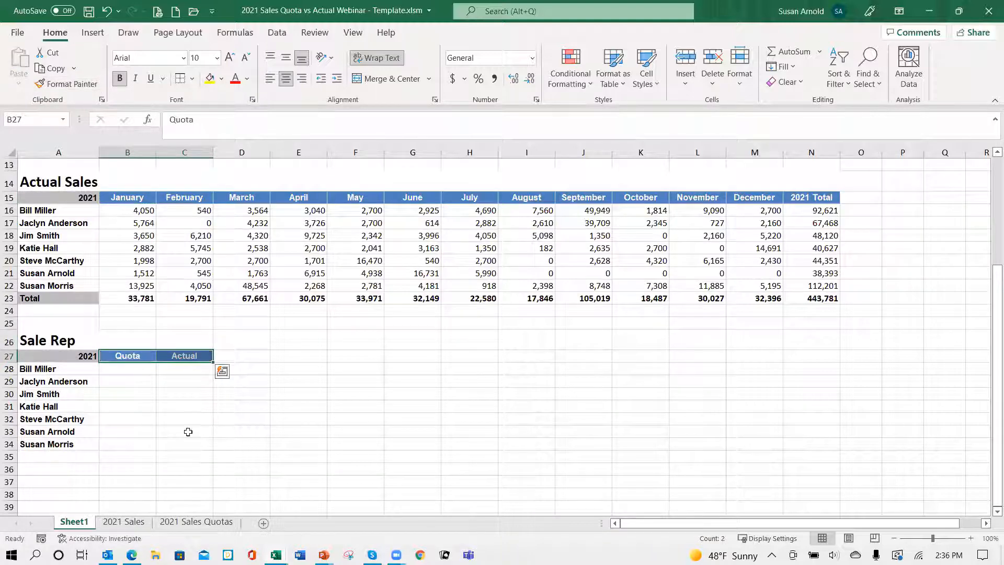
left_click(202, 435)
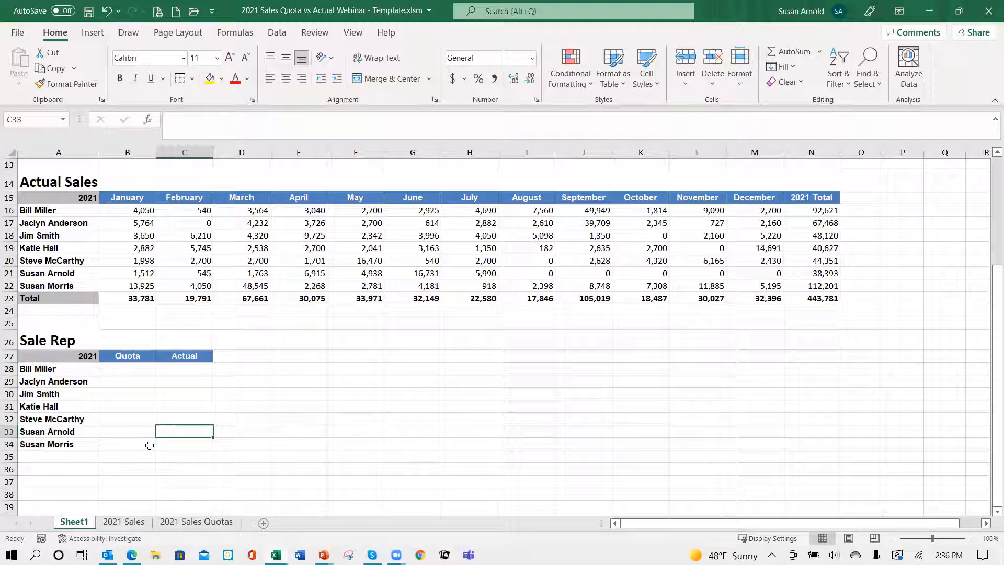
Step: Link the first sales rep's quota in B28 to the 2021 total with =N4 and fill the formula down to B34
scroll(379, 417, "down", 1)
scroll(388, 414, "up", 5)
scroll(392, 409, "down", 2)
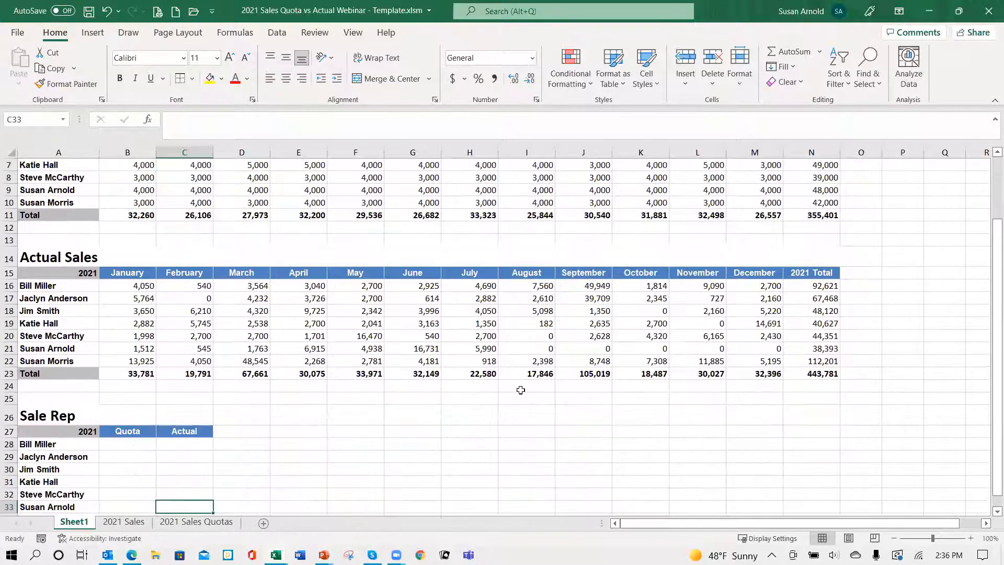
scroll(716, 252, "up", 2)
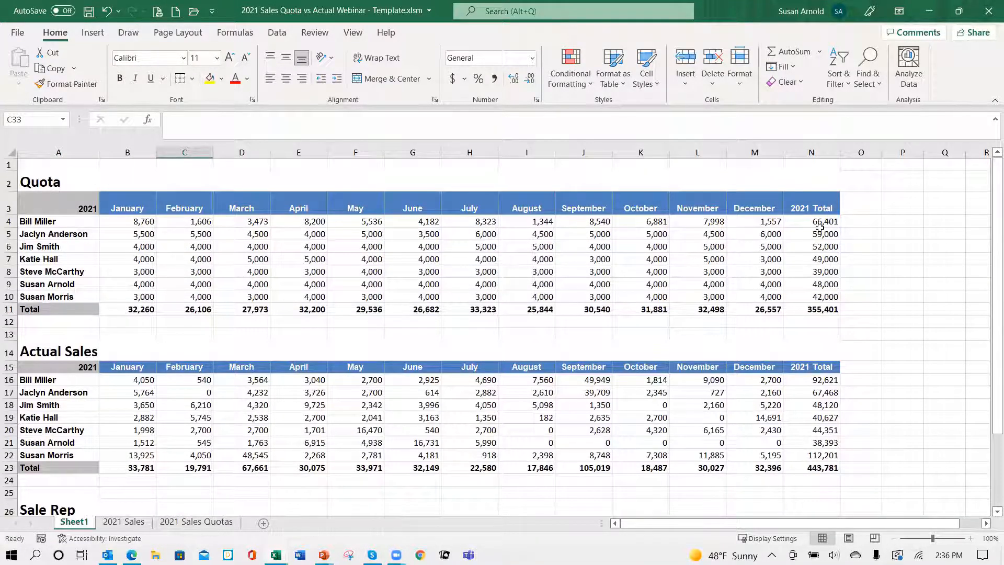
scroll(199, 444, "down", 3)
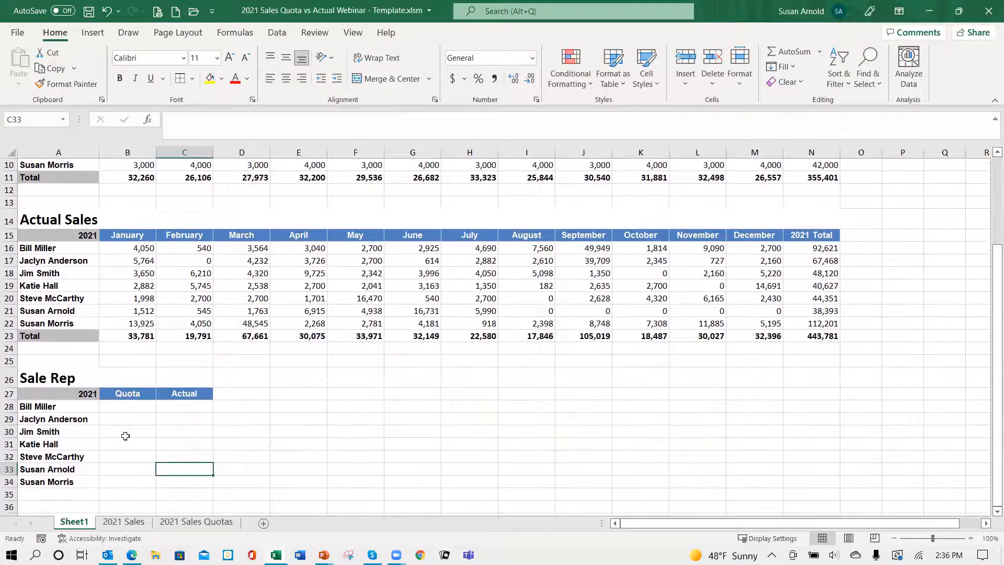
left_click(126, 406)
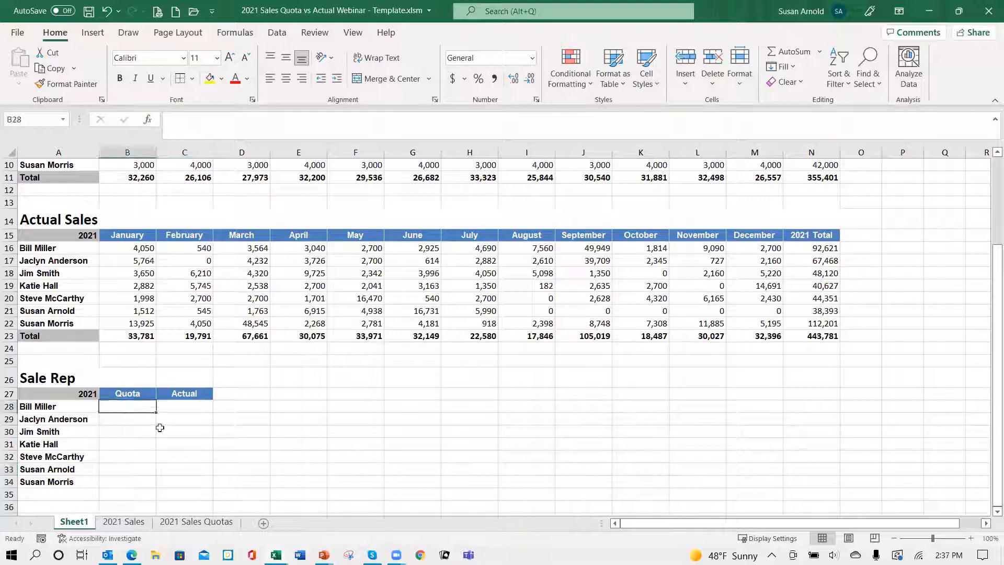
type("=")
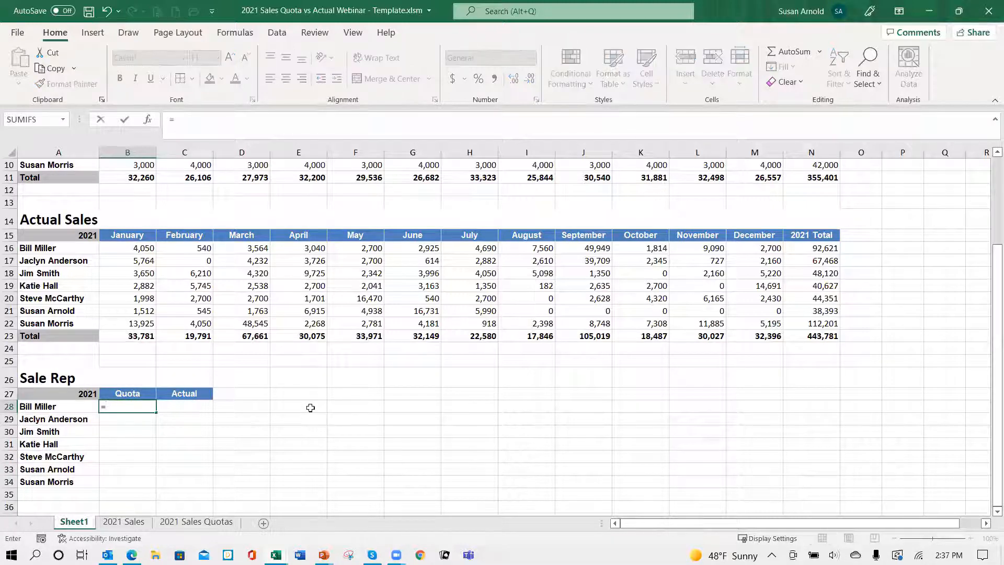
scroll(875, 195, "up", 3)
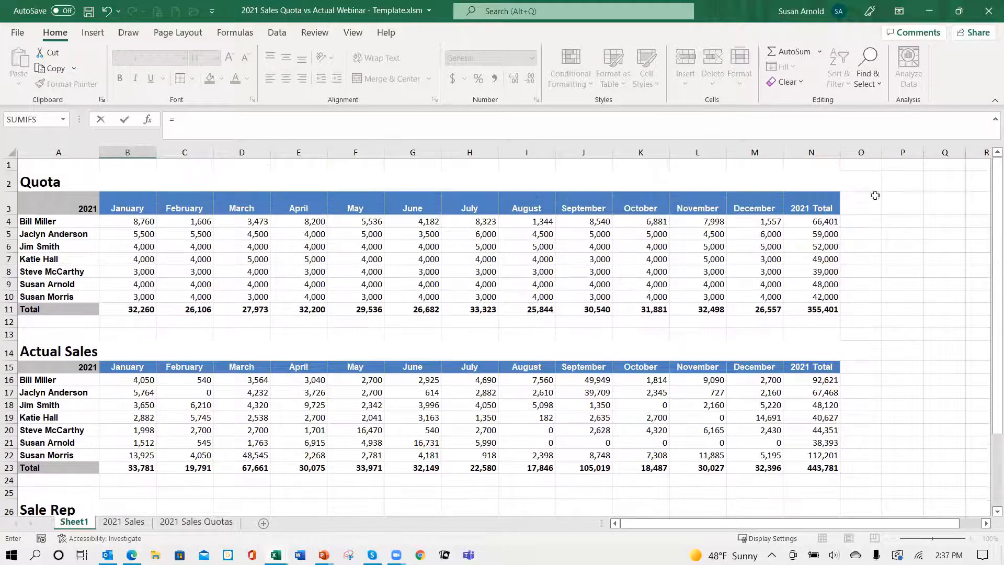
left_click(820, 222)
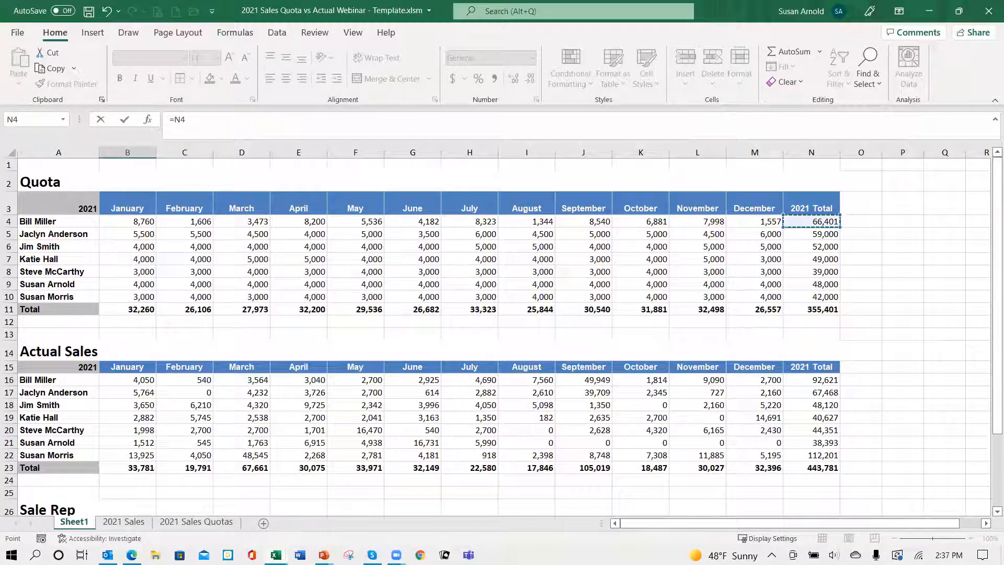
key("ctrl+Return")
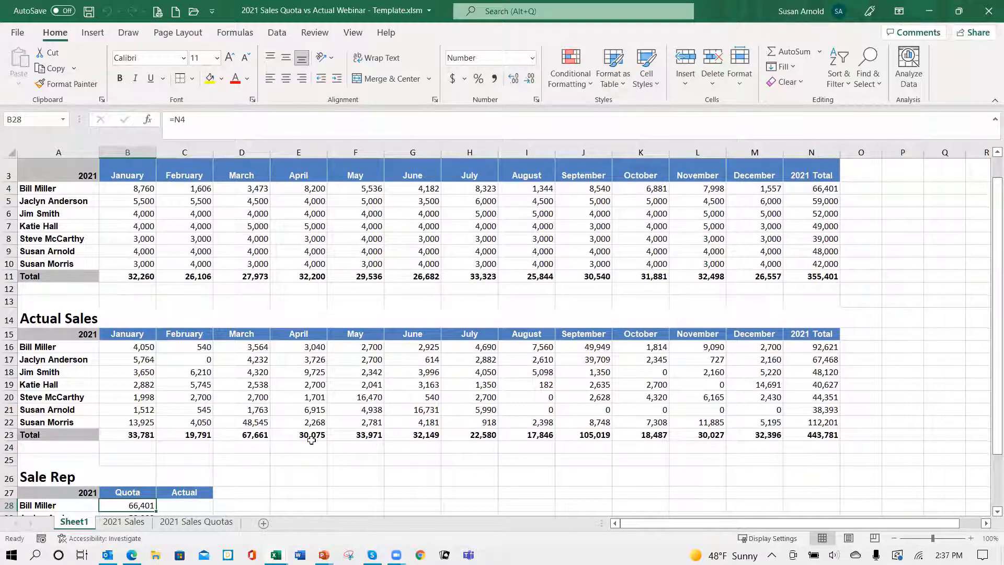
scroll(312, 441, "down", 2)
left_click(146, 431)
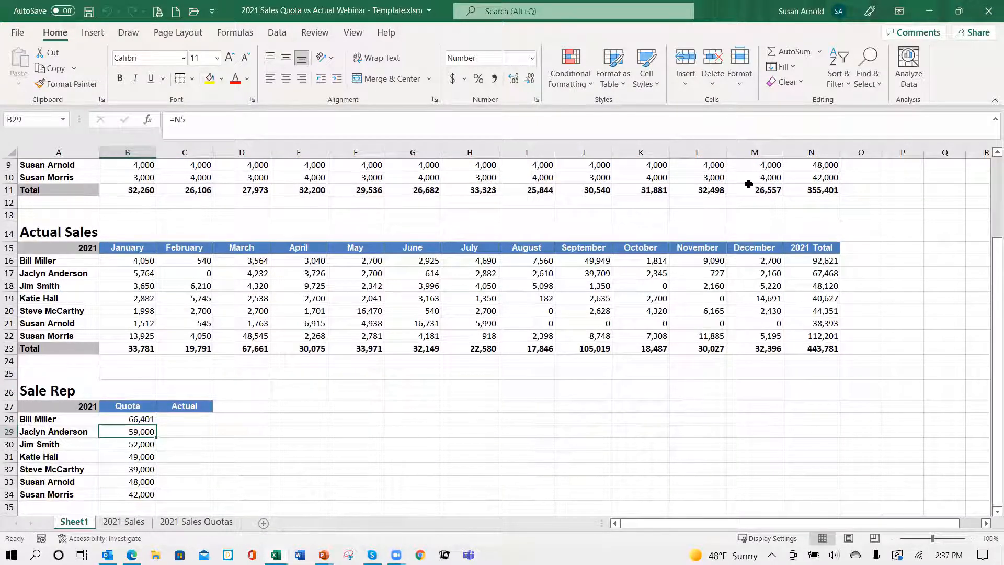
Step: Link the first sales rep's actual sales in C28 to the 2021 total with =N16 and fill the formula down to C34
scroll(751, 188, "up", 3)
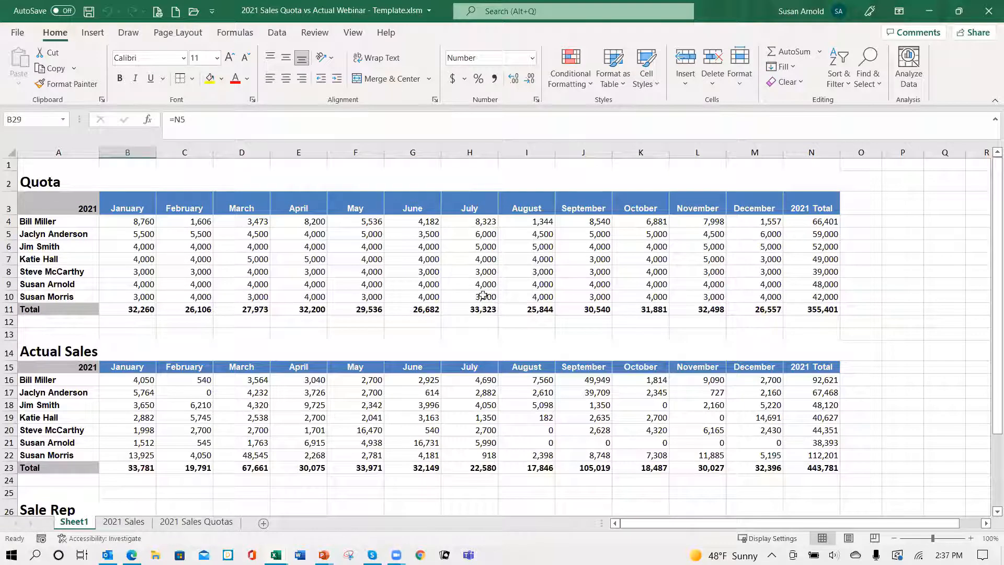
scroll(460, 291, "down", 4)
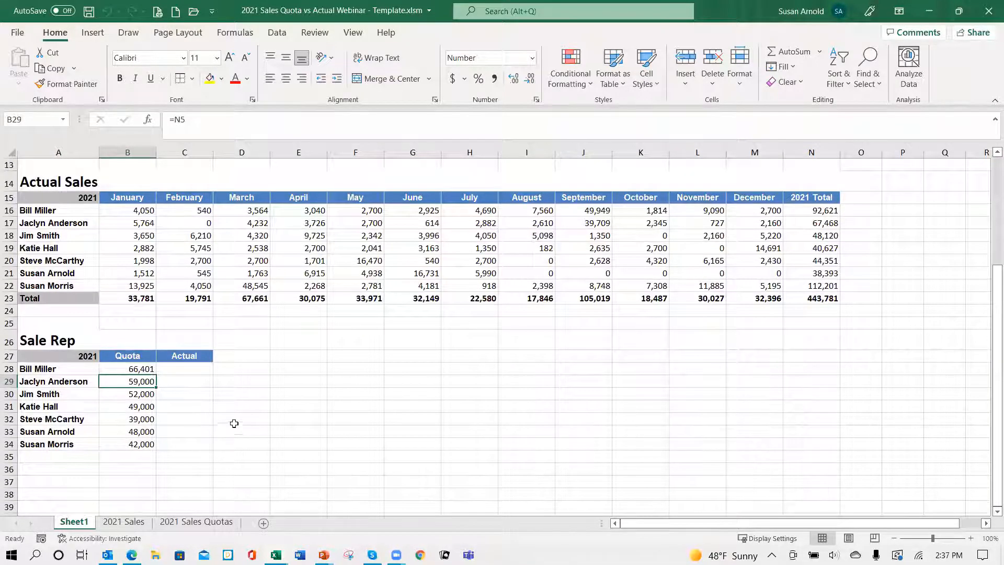
scroll(336, 406, "up", 4)
scroll(335, 409, "down", 3)
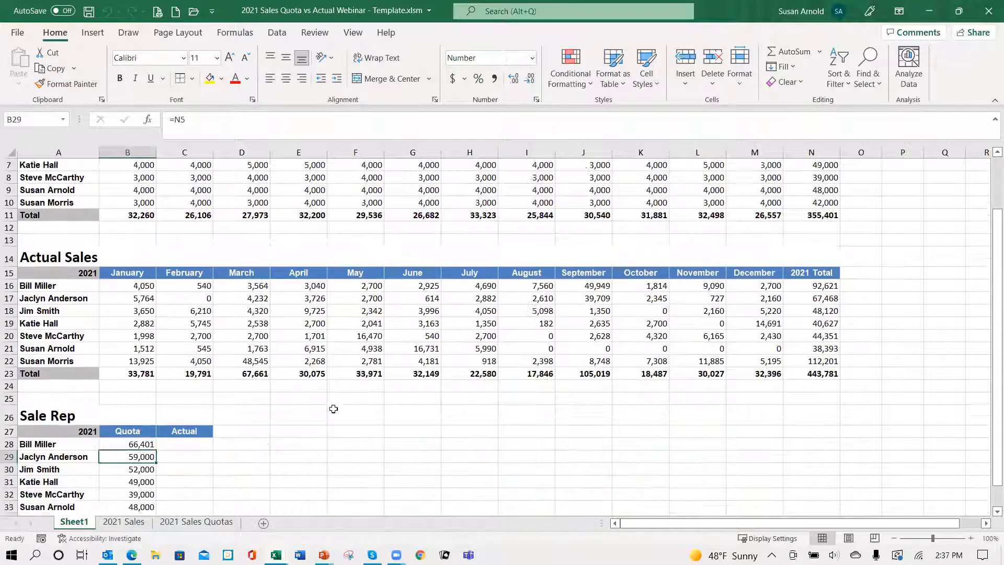
left_click(181, 408)
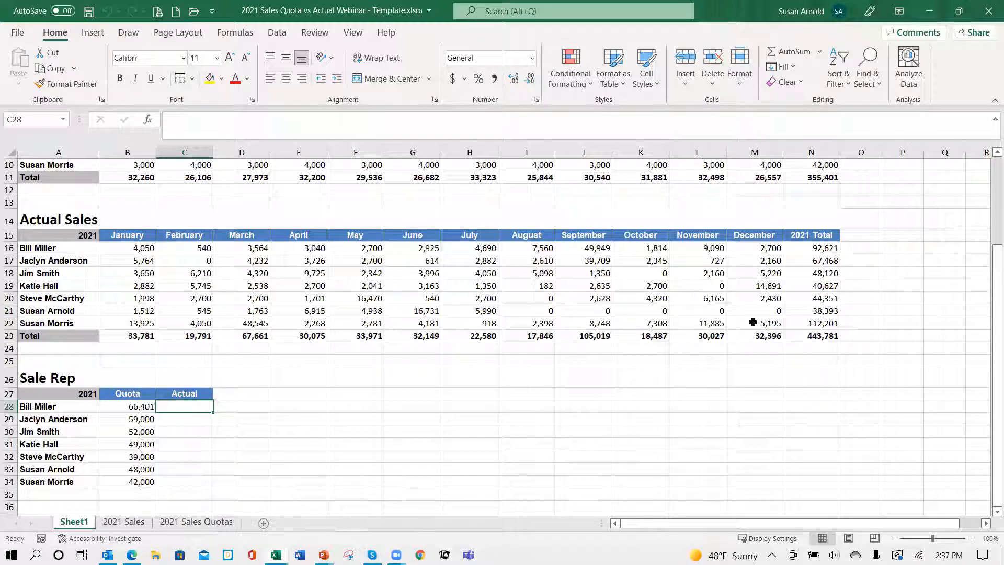
type("=")
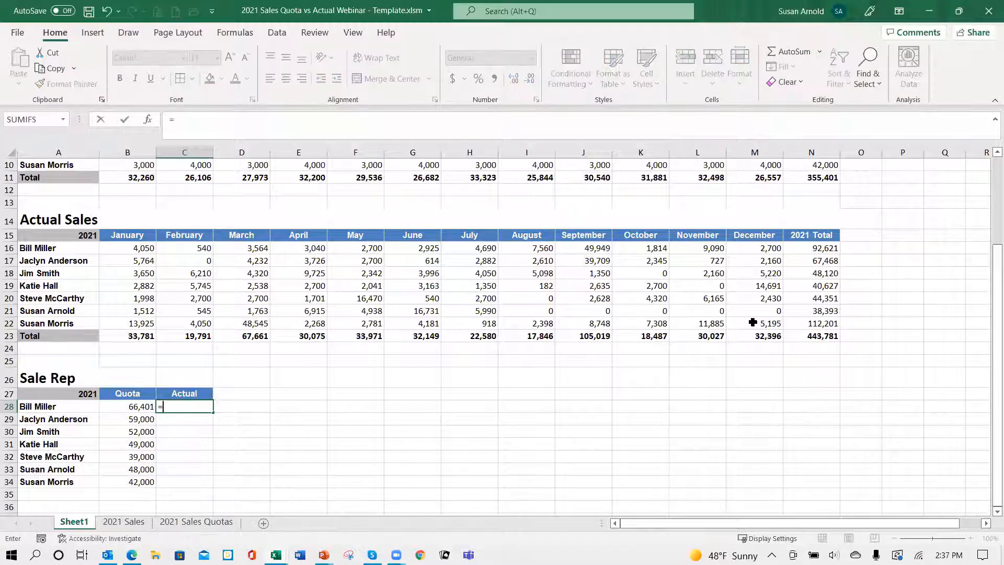
left_click(825, 249)
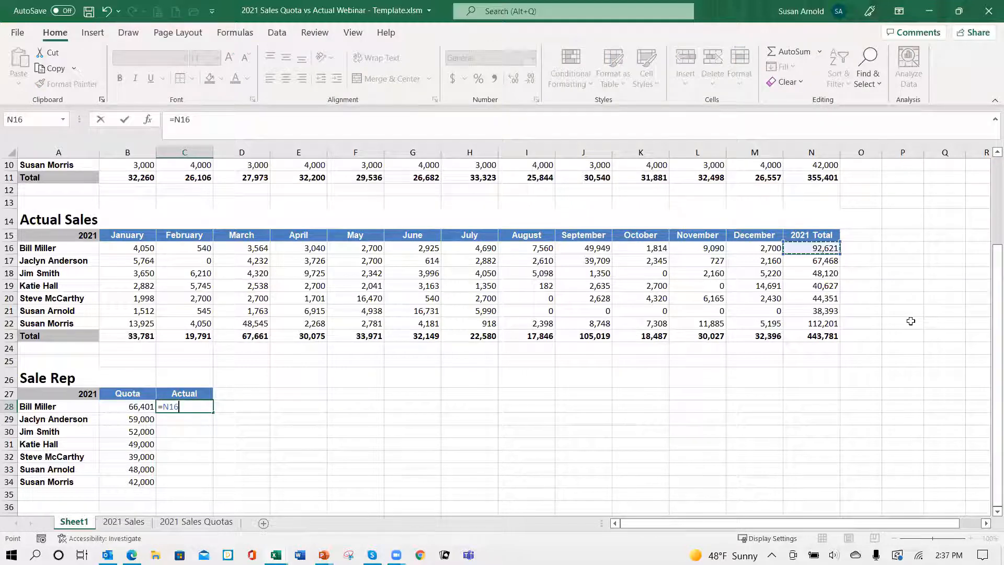
key("ctrl+Return")
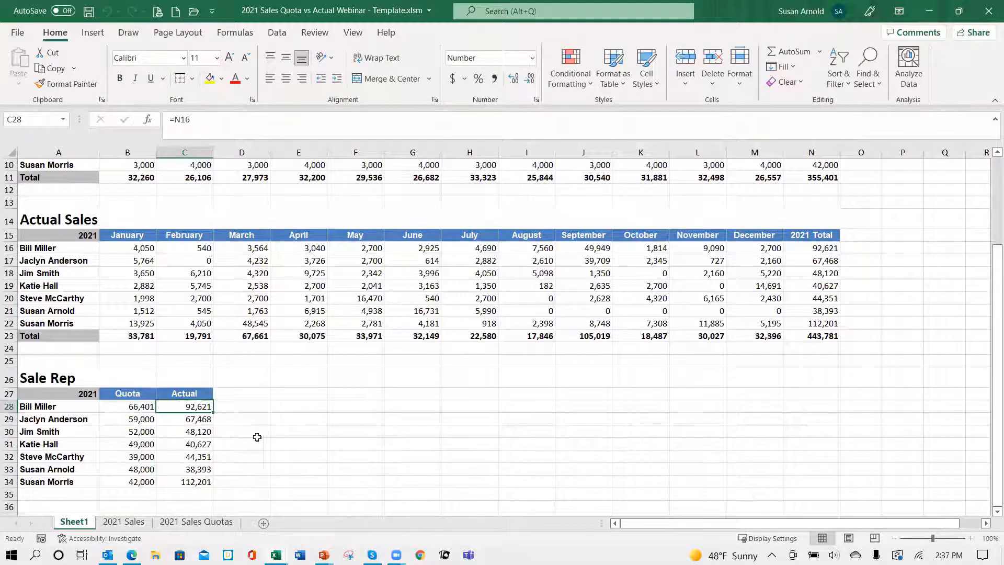
scroll(258, 440, "down", 2)
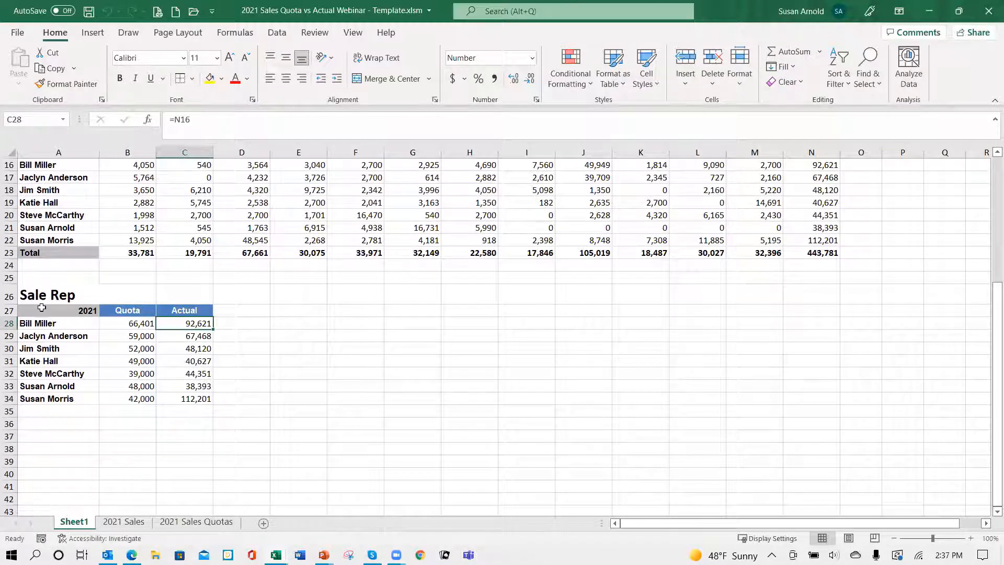
Step: Insert a clustered column chart of A27:C34 beside the summary table and enlarge it to span about columns E to N
left_click_drag(40, 311, 164, 399)
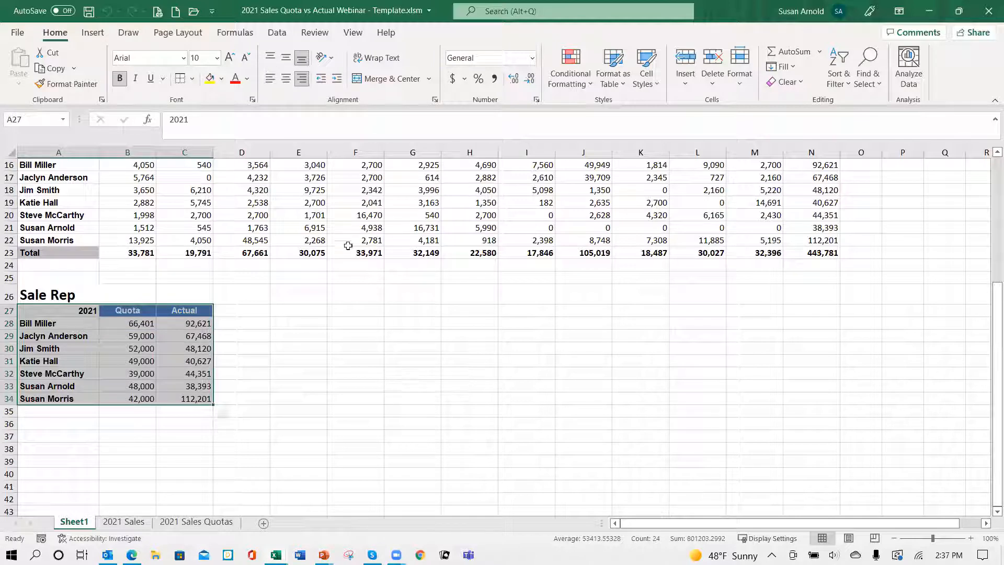
left_click(94, 33)
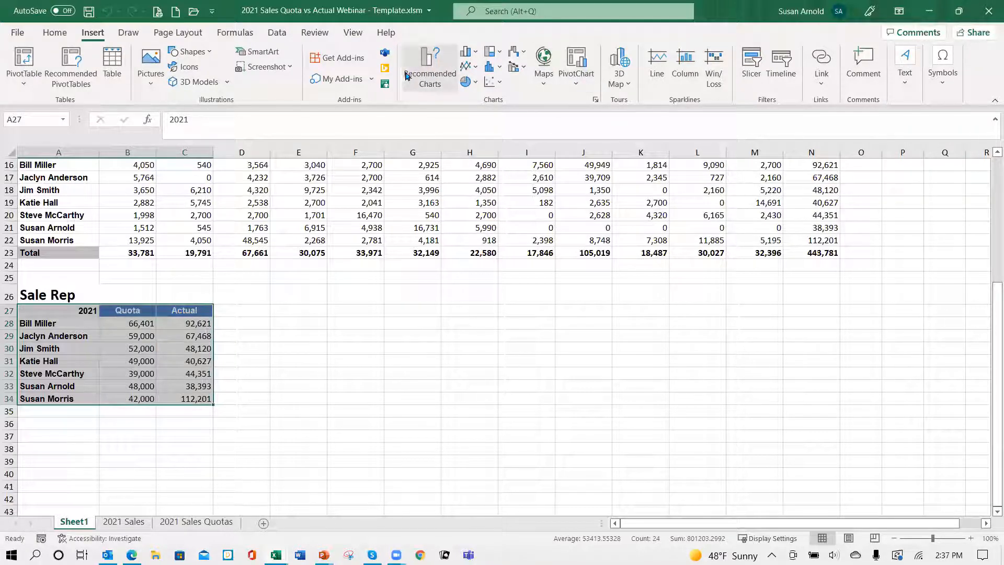
left_click(425, 66)
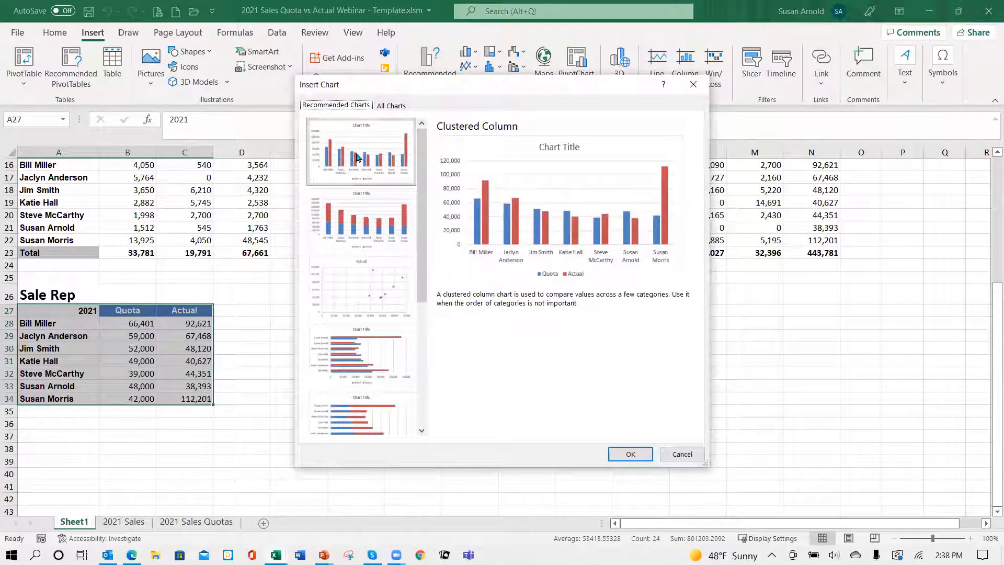
left_click(630, 454)
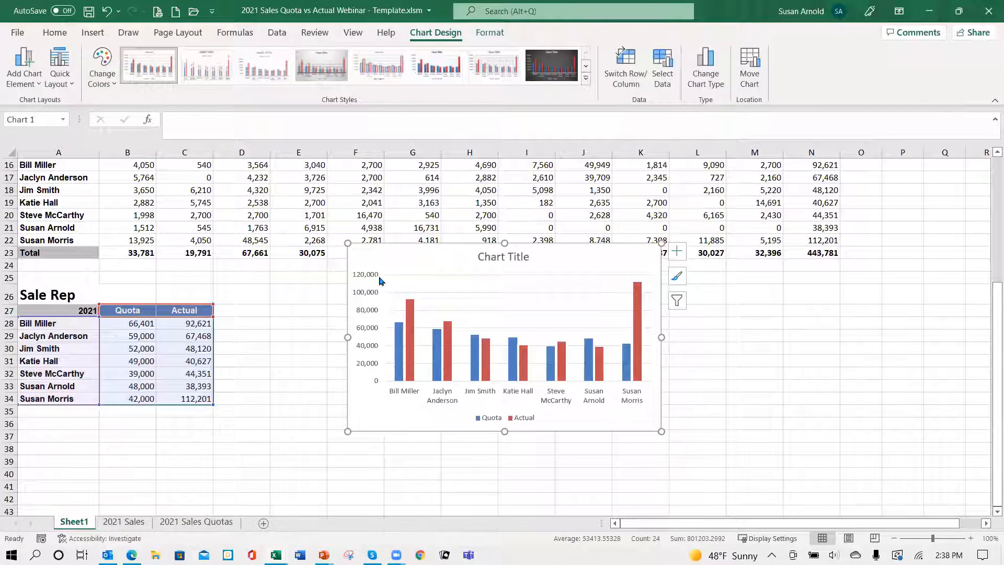
left_click_drag(448, 254, 373, 295)
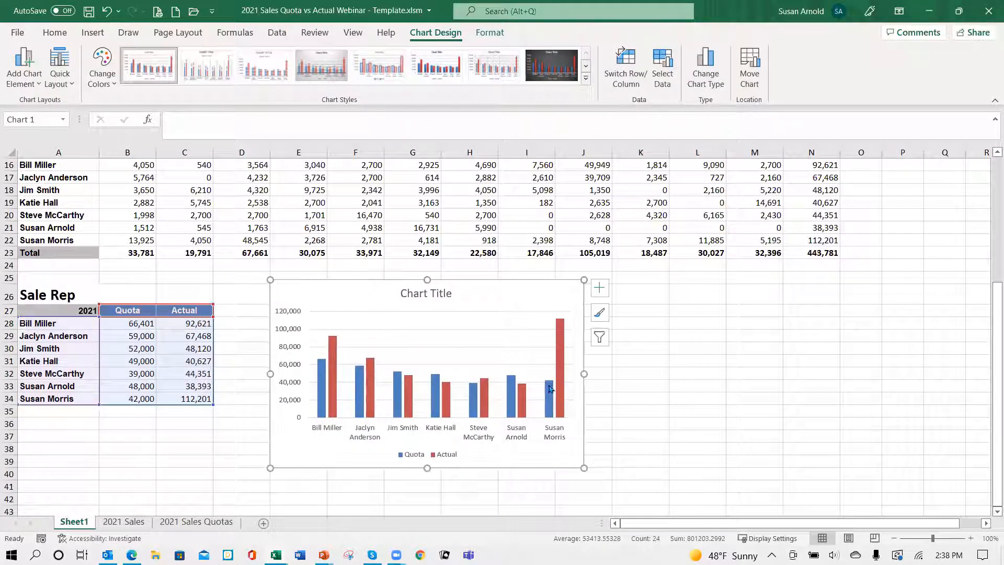
left_click_drag(586, 468, 827, 497)
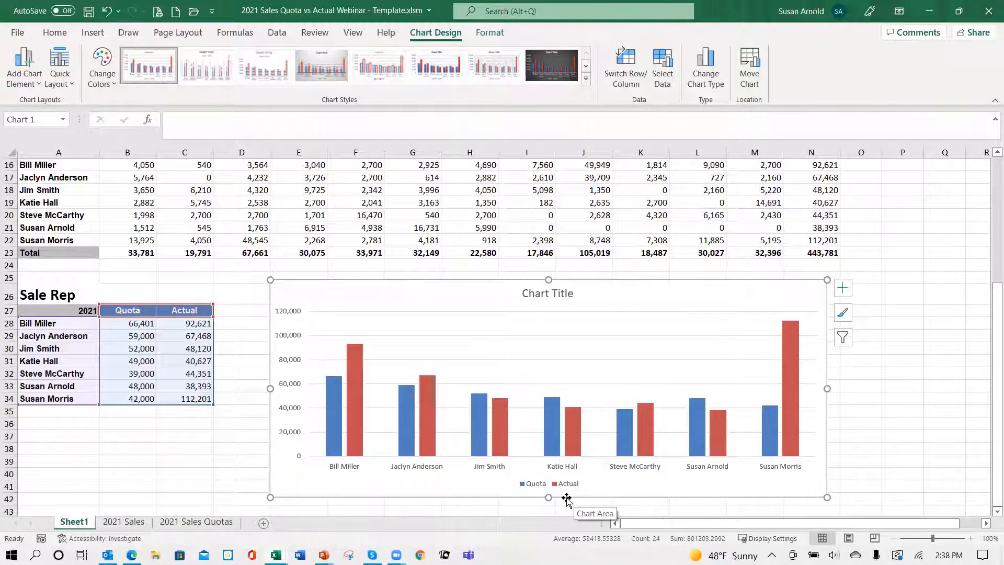
Step: Change the chart title to 2021 Sale Rep Quota vs Actual Sales
left_click(563, 293)
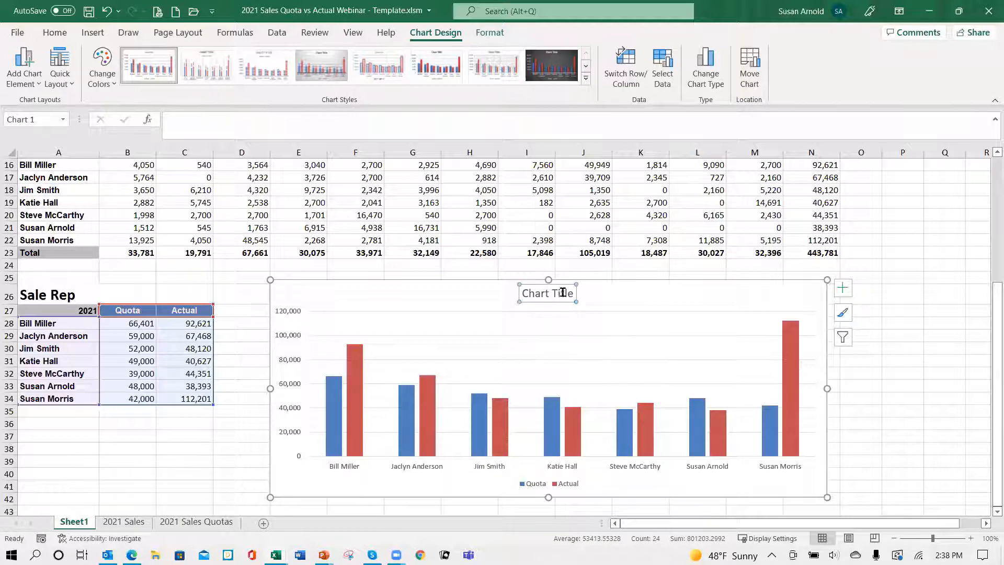
left_click(570, 290)
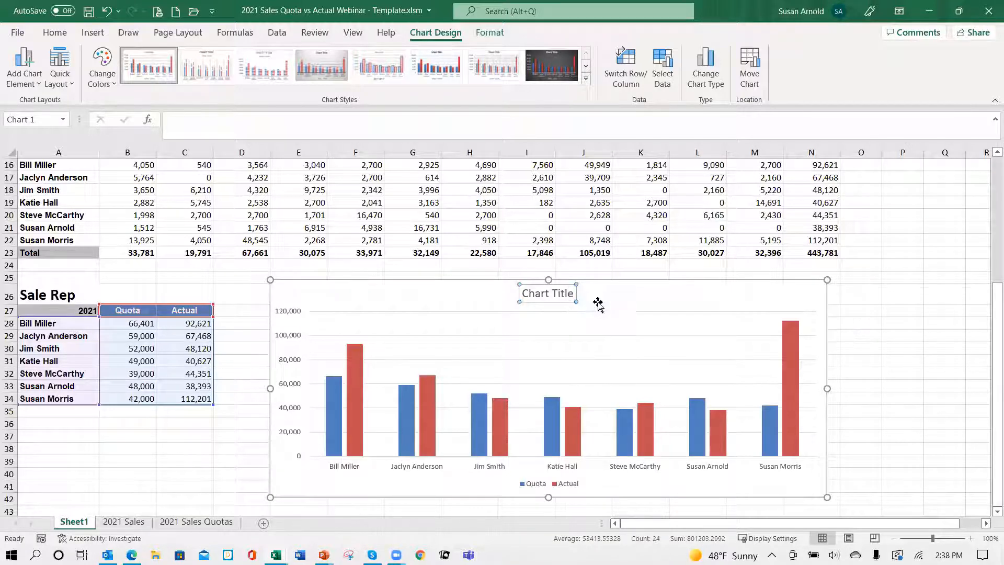
key("BackSpace")
key("BackSpace")
key("BackSpace")
key("BackSpace")
key("BackSpace")
key("BackSpace")
key("BackSpace")
key("BackSpace")
key("BackSpace")
key("BackSpace")
key("BackSpace")
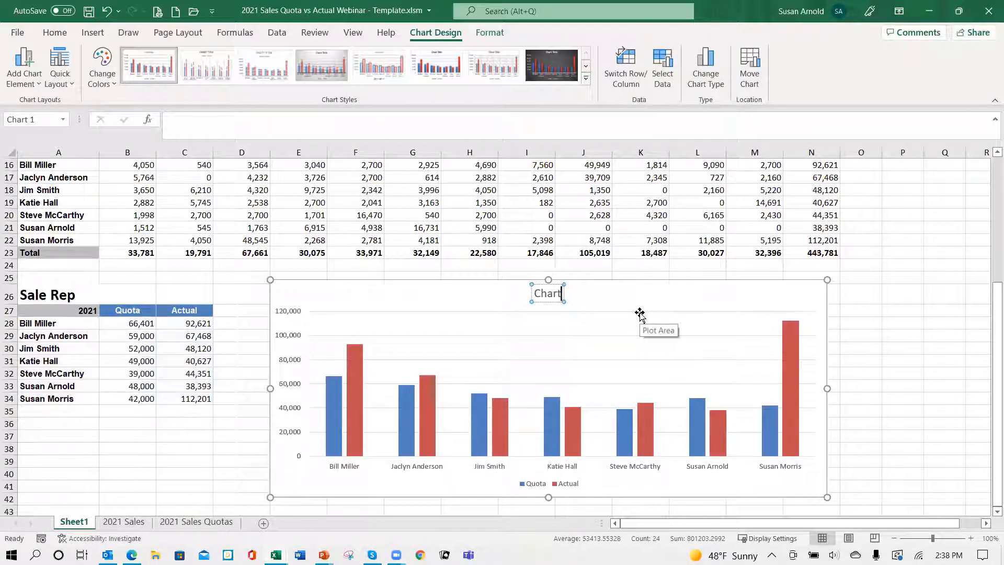
type("2021 Sale ")
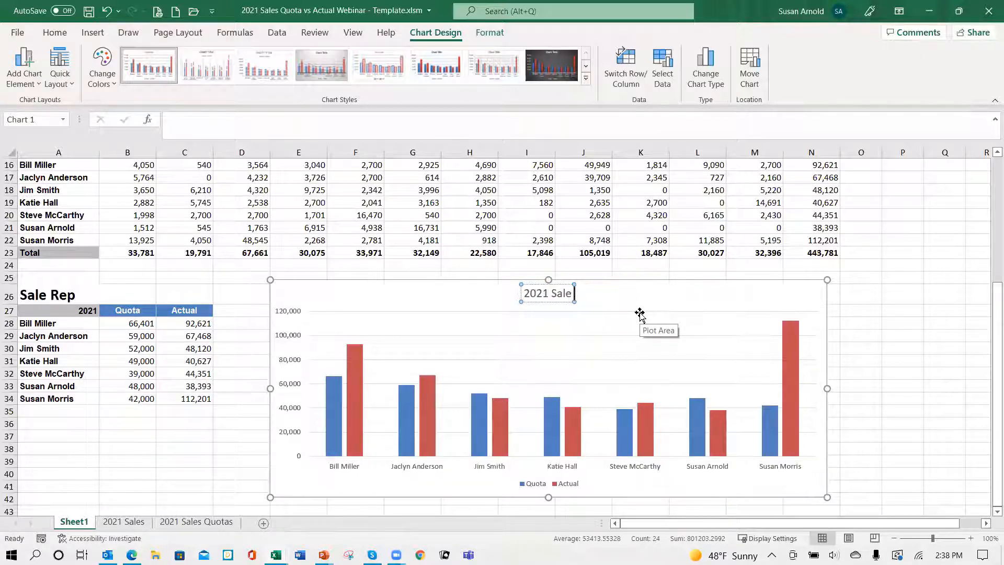
type("Rep Quotat")
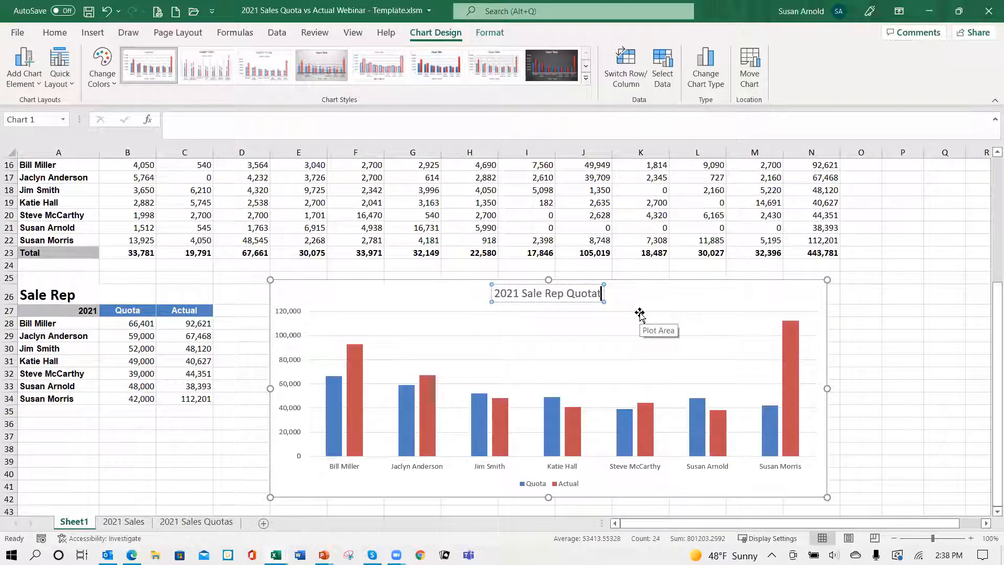
key("BackSpace")
type("vs")
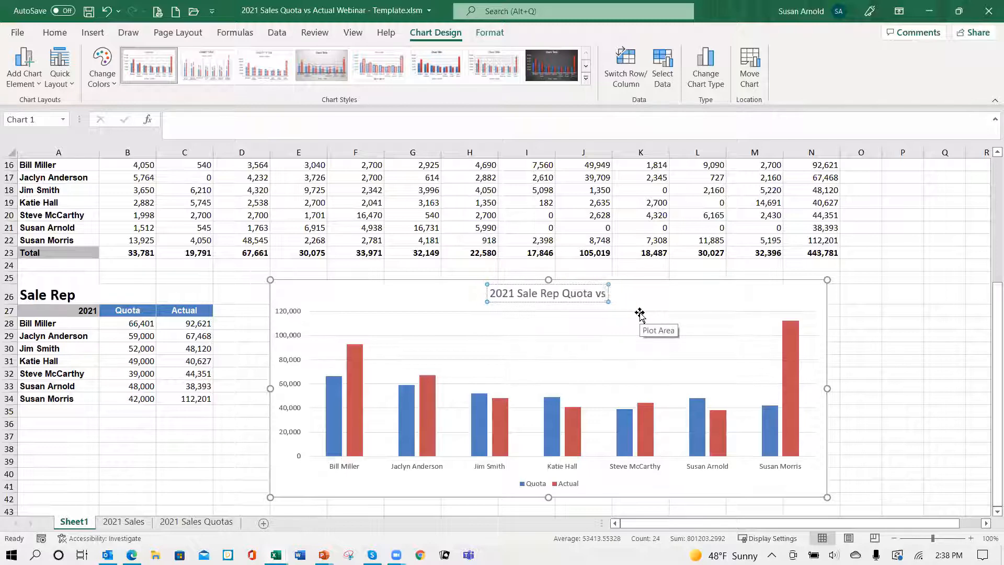
type(" A")
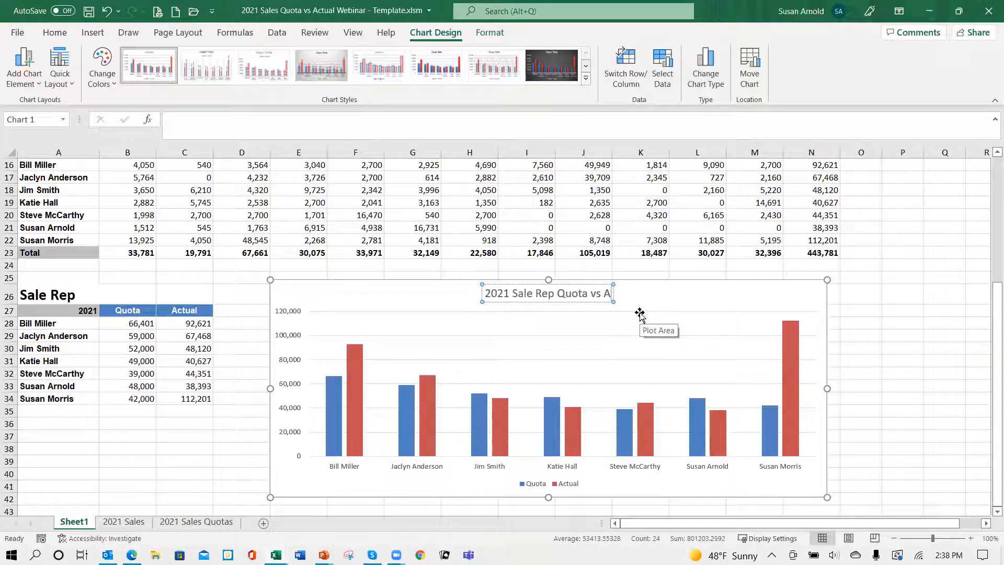
type("ctual")
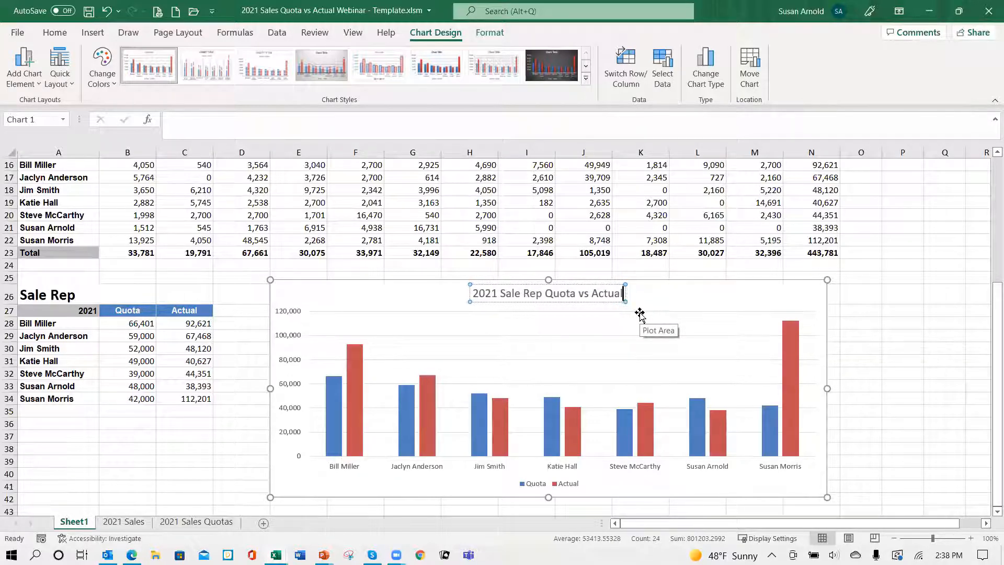
type(" Sales")
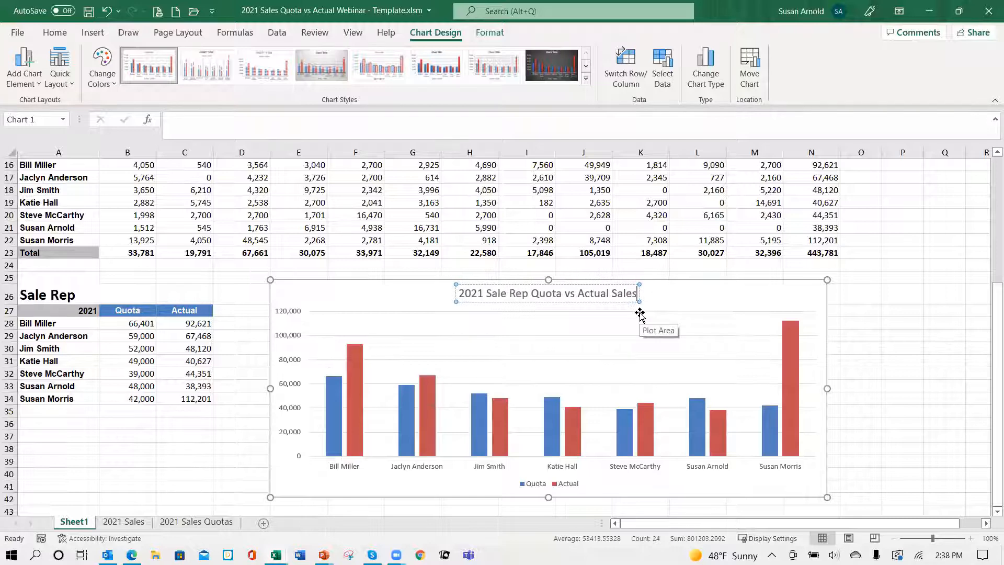
left_click(673, 305)
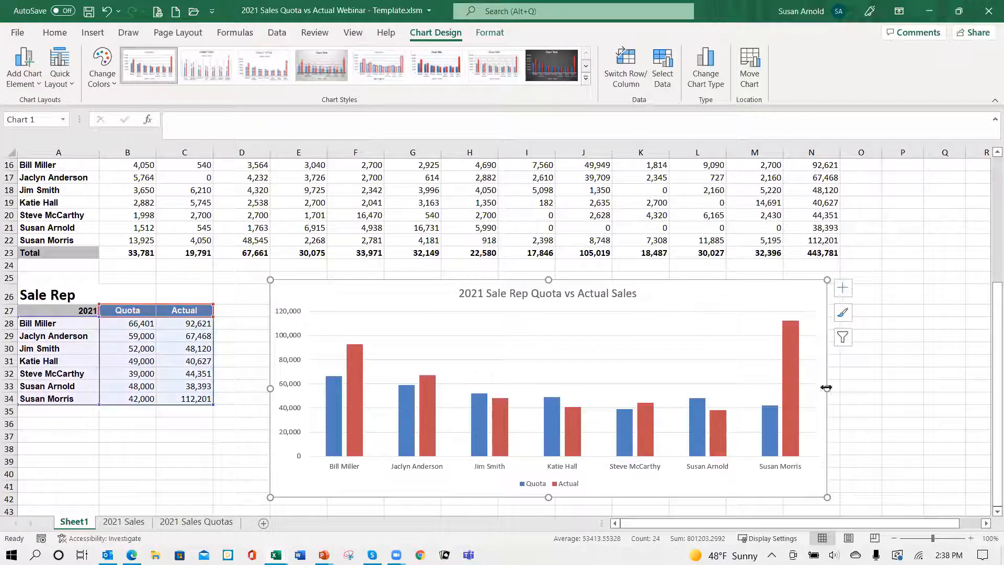
Step: Add data labels to the chart's Quota and Actual columns and widen the chart into column O
left_click(843, 288)
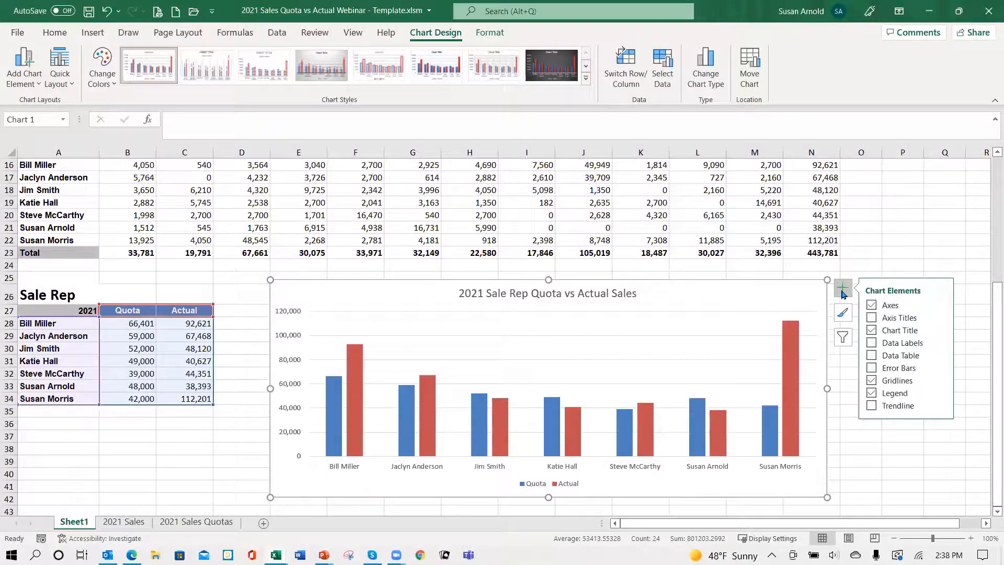
left_click(872, 343)
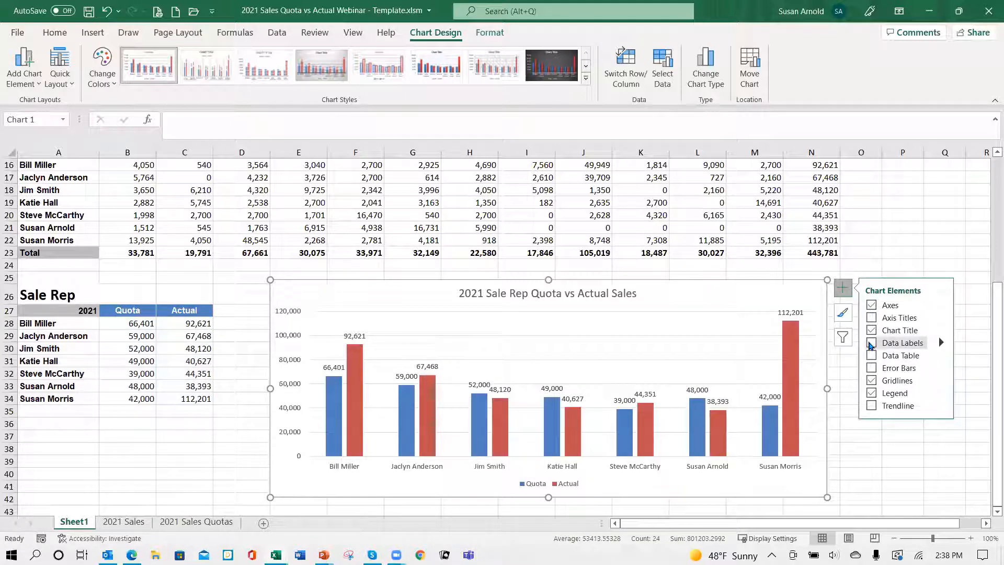
left_click(872, 343)
left_click(872, 357)
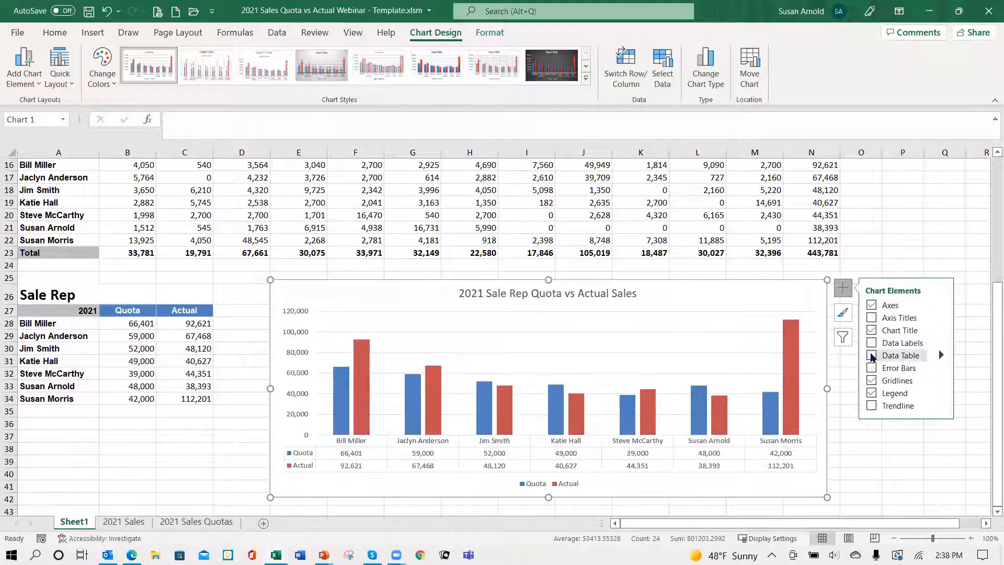
left_click(872, 357)
left_click(872, 343)
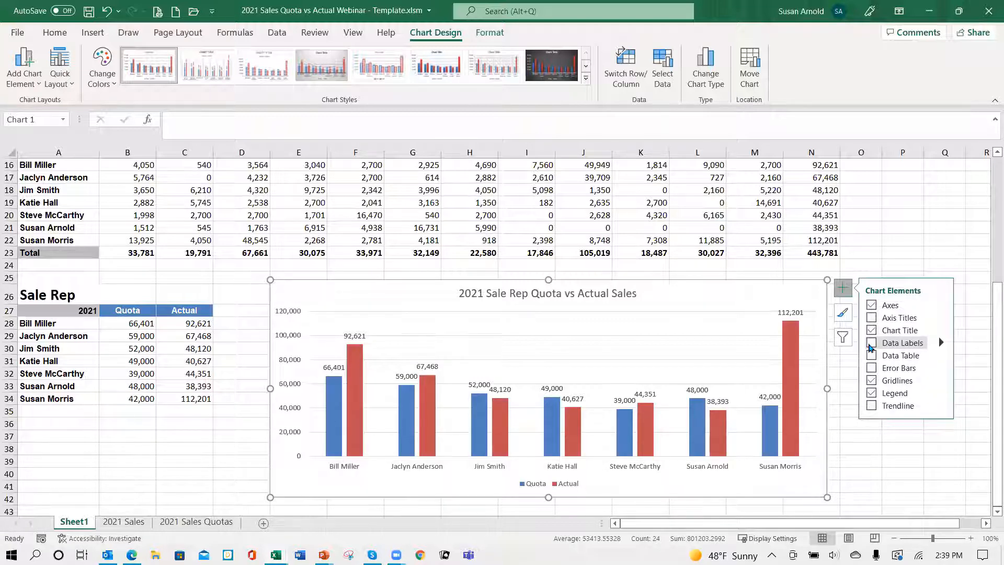
left_click(871, 343)
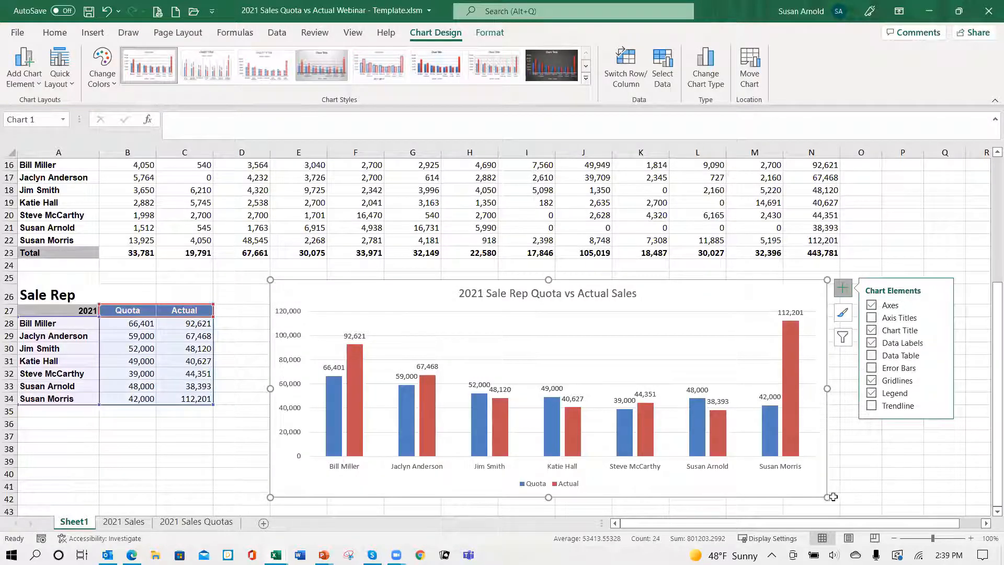
left_click_drag(833, 497, 873, 496)
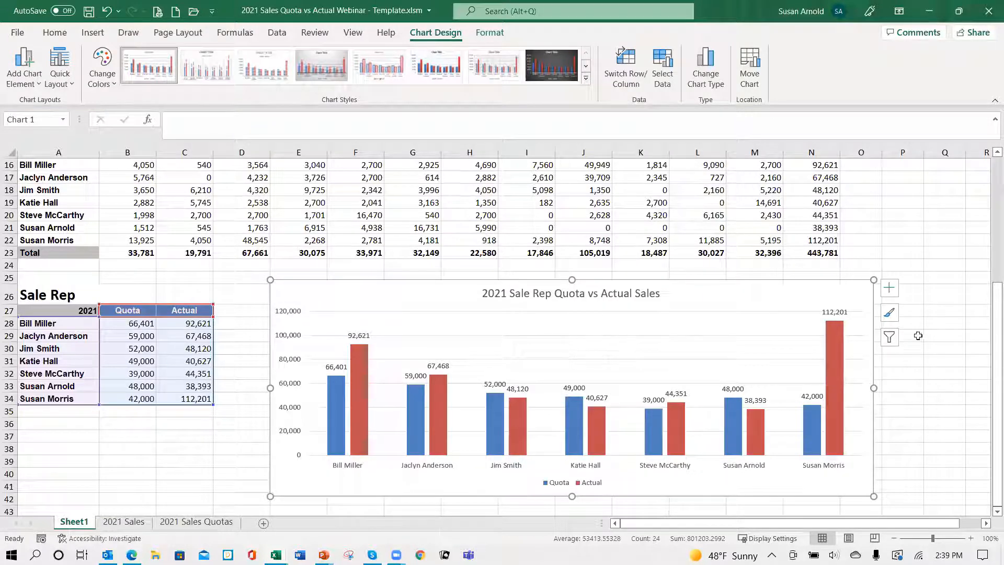
Step: Apply the chart style with a grey gradient background, a bold title and white values inside the wide columns
left_click(890, 313)
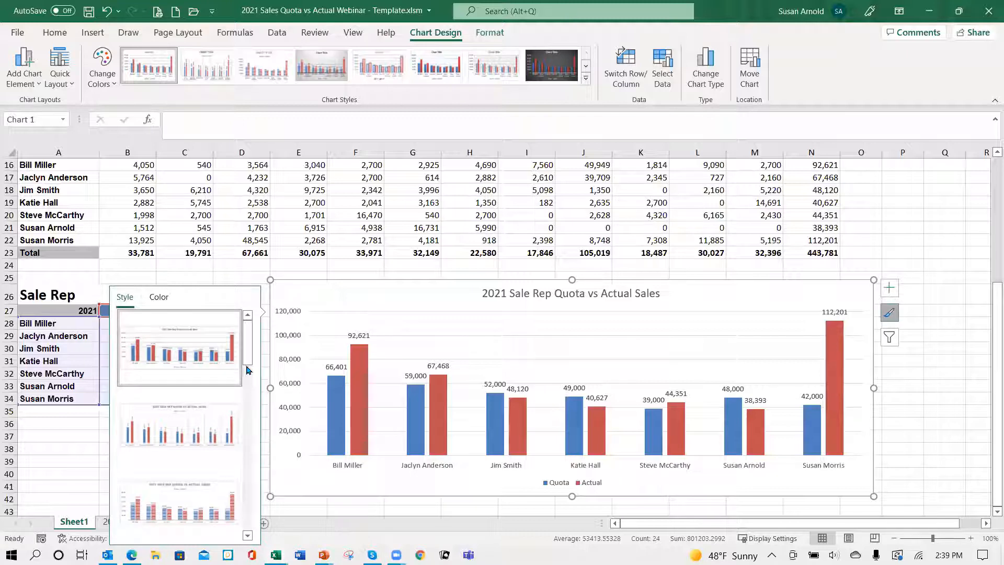
left_click_drag(251, 363, 252, 407)
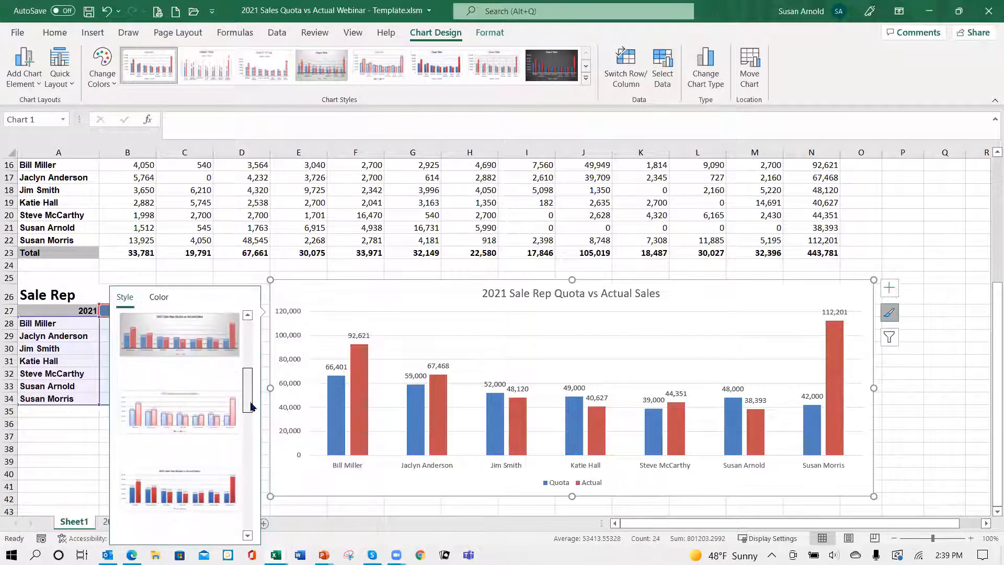
left_click(146, 341)
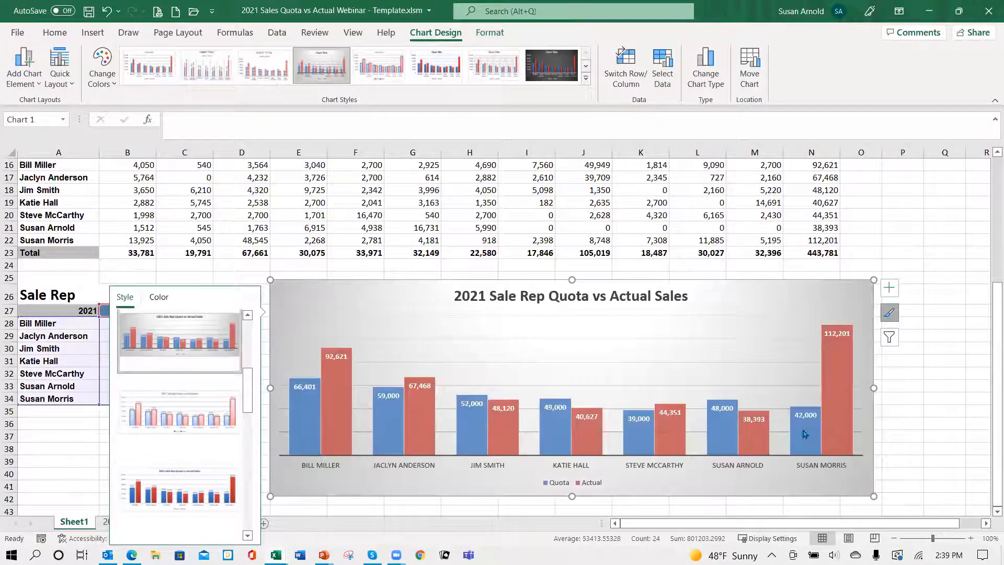
left_click(912, 393)
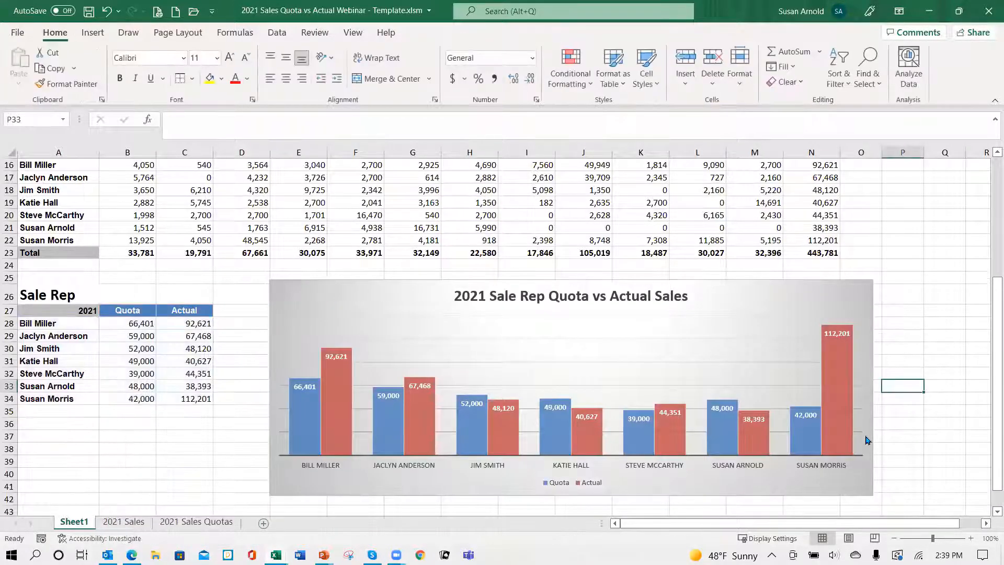
left_click(409, 328)
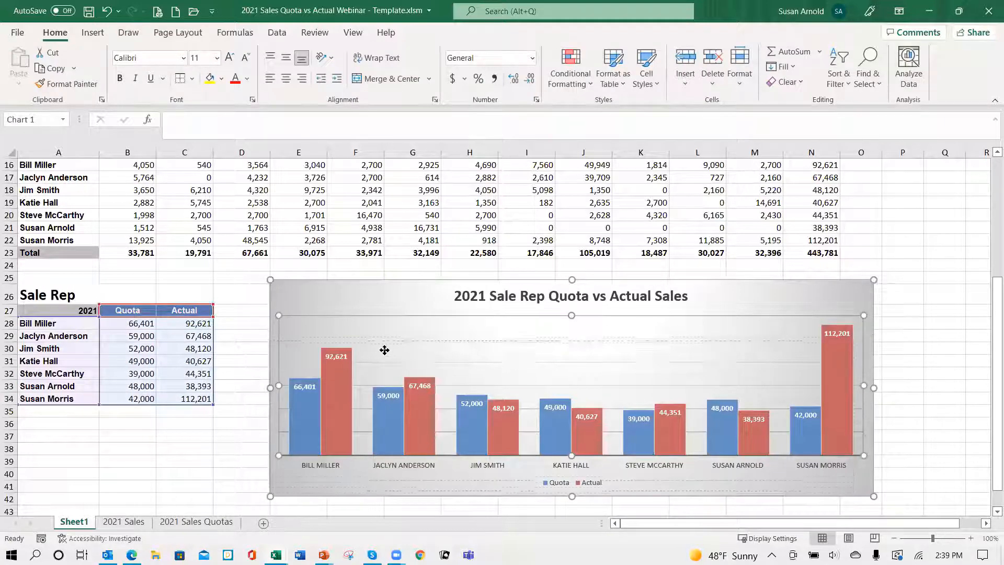
left_click(384, 319)
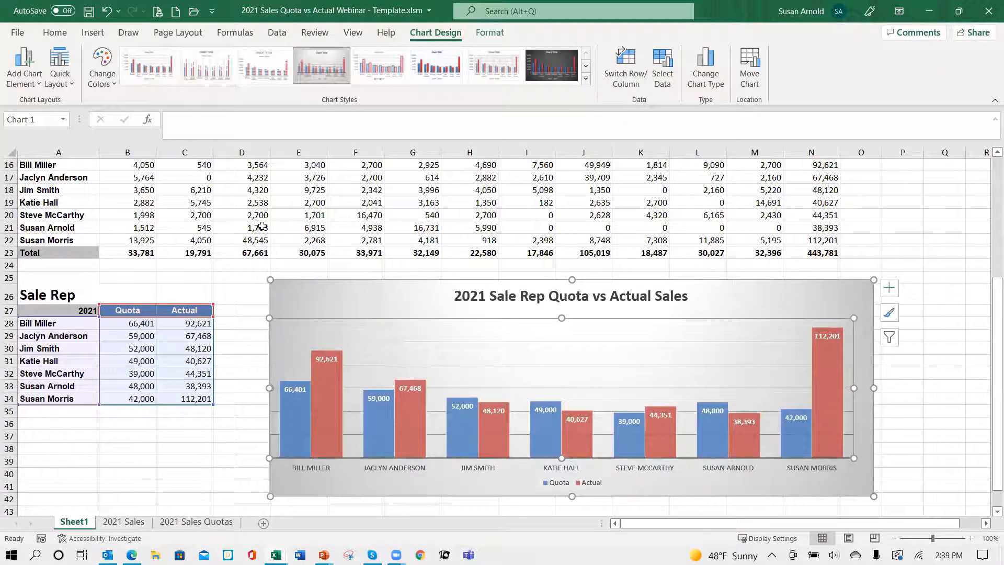
left_click(109, 13)
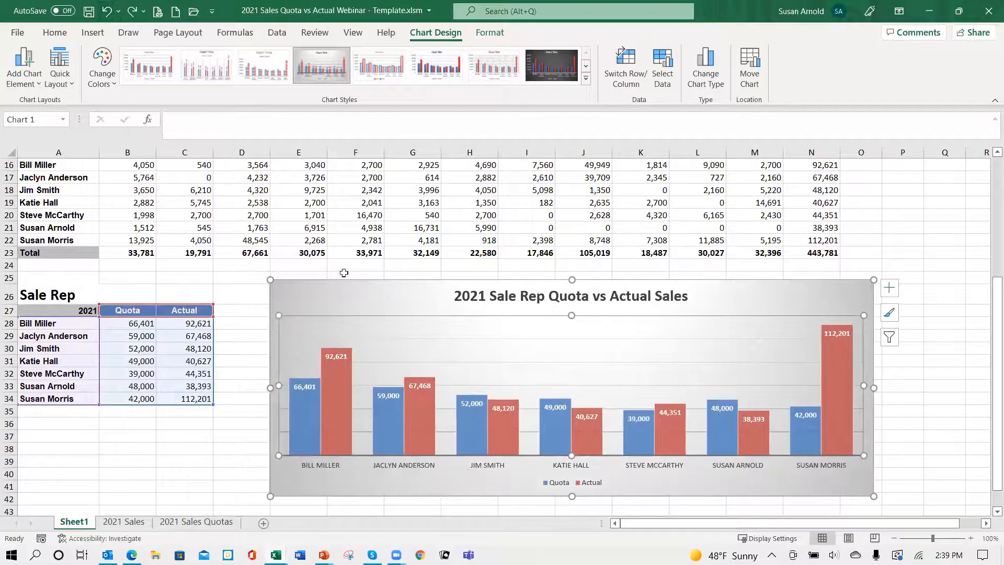
Step: Move the whole chart closer to the Sale Rep table, with its upper edge at row 27 and its start in column D
mouse_move(366, 296)
left_mouse_down()
mouse_move(334, 309)
mouse_move(319, 298)
mouse_move(330, 322)
left_mouse_up()
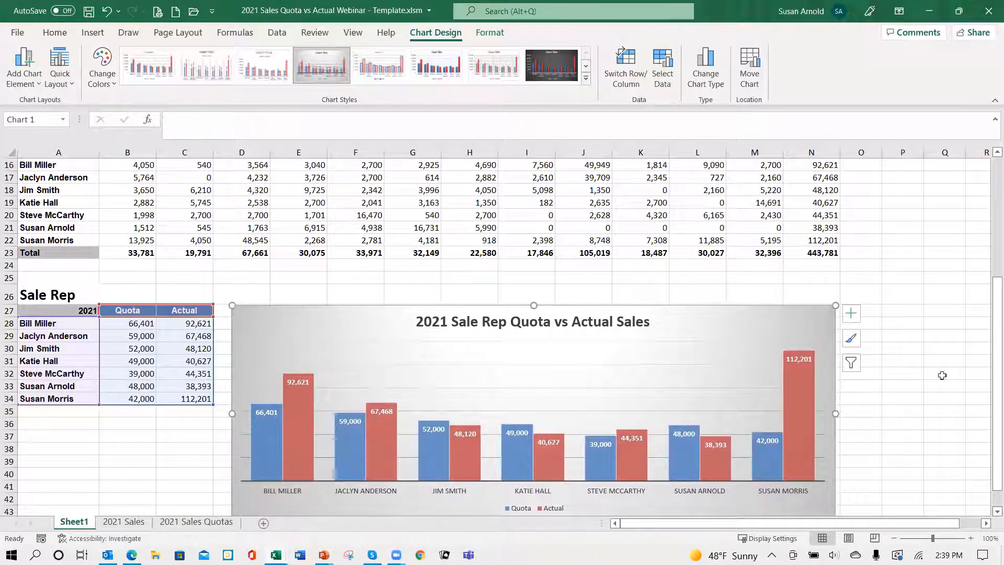
left_click(928, 428)
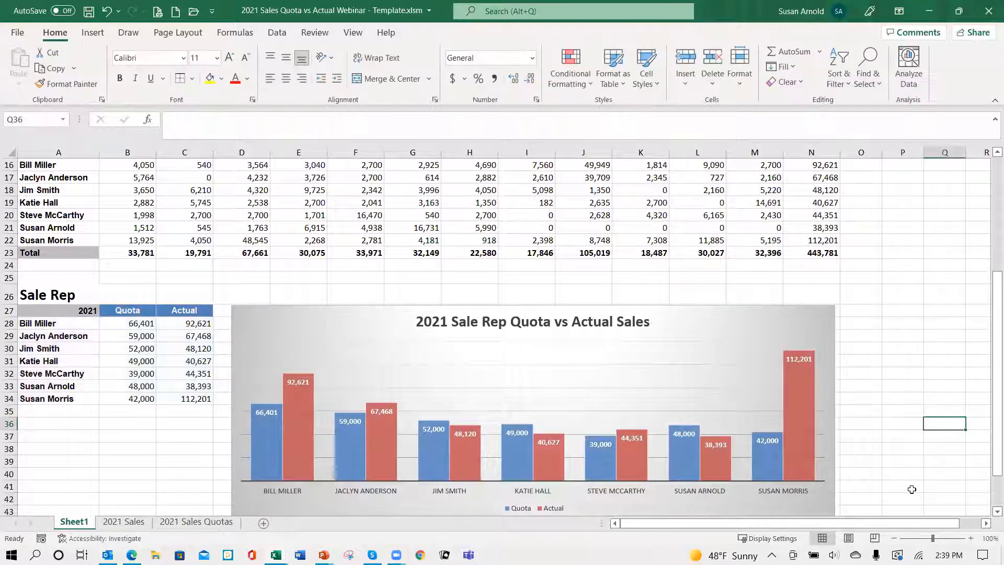
scroll(915, 489, "down", 3)
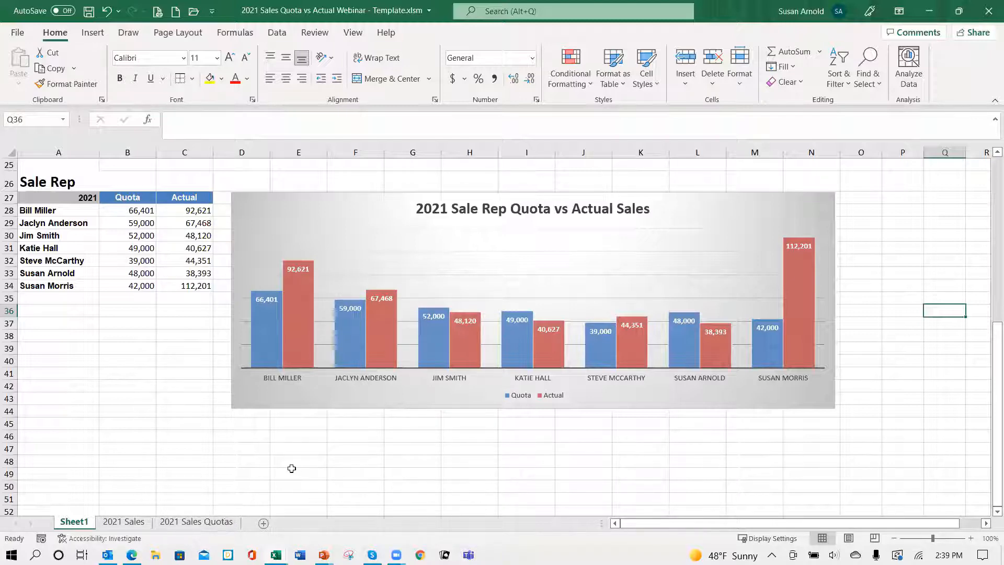
Step: Copy the Sale Rep heading and the 2021, Quota and Actual header row from A26:C27 to A46 below the chart
scroll(272, 469, "down", 1)
scroll(270, 468, "up", 1)
left_click_drag(26, 180, 185, 198)
key("ctrl+c")
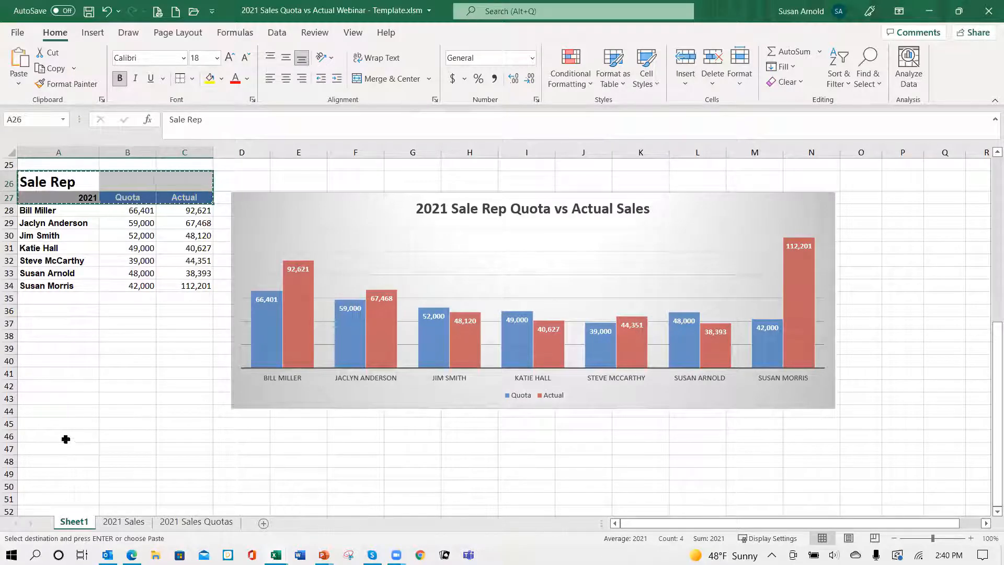
left_click(68, 443)
key("Return")
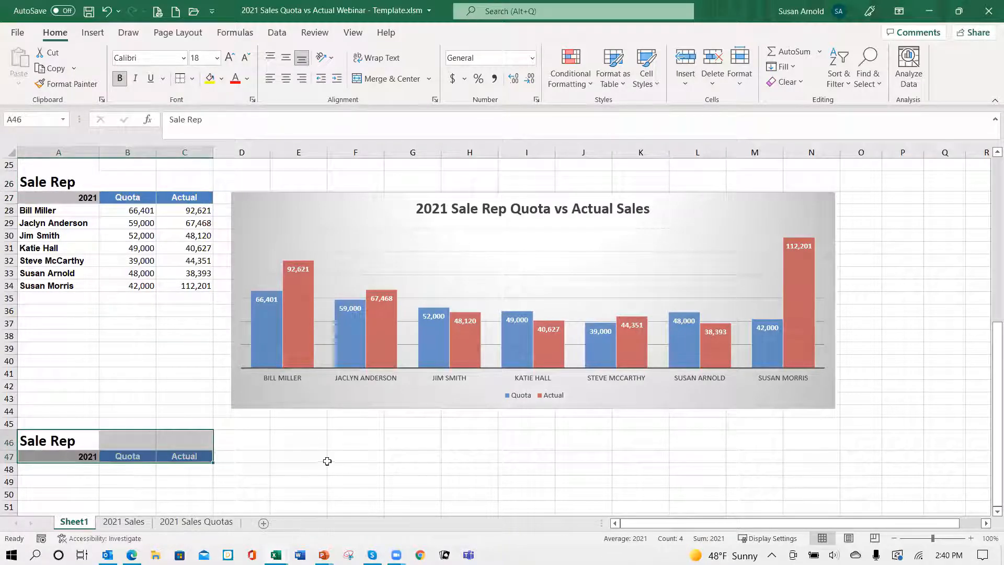
Step: Replace the copied Sale Rep heading in A46 with Month
scroll(314, 458, "down", 3)
left_click(78, 317)
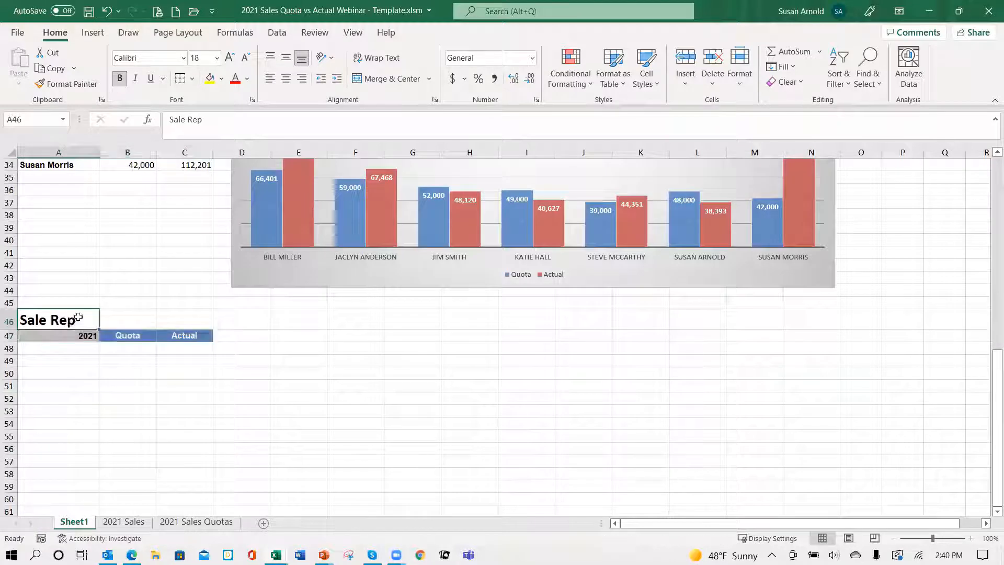
type("Month")
key("ctrl+Return")
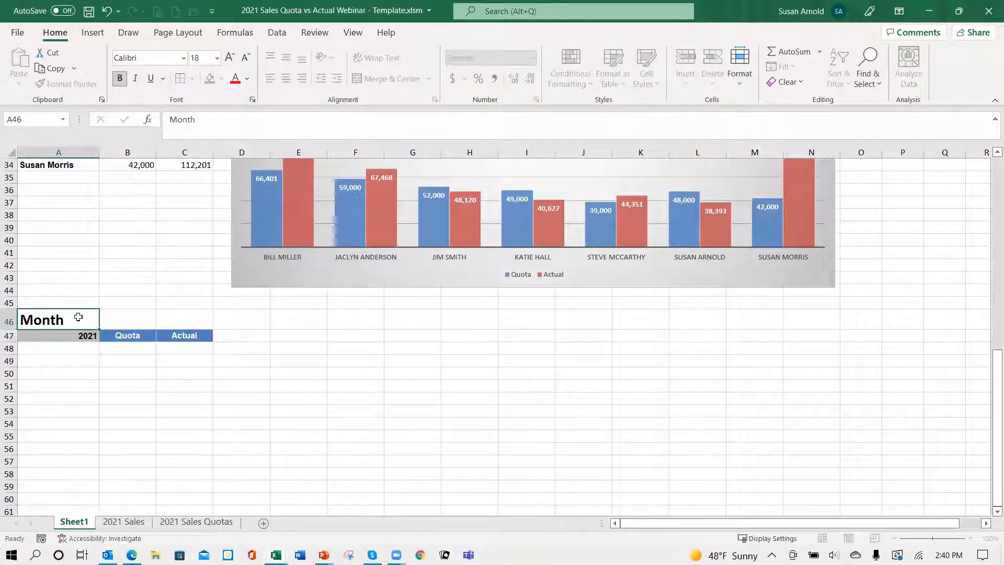
Step: List the months January to December in A48:A59 by entering January and February and filling the series down
left_click(86, 348)
type("January")
key("ctrl+Return")
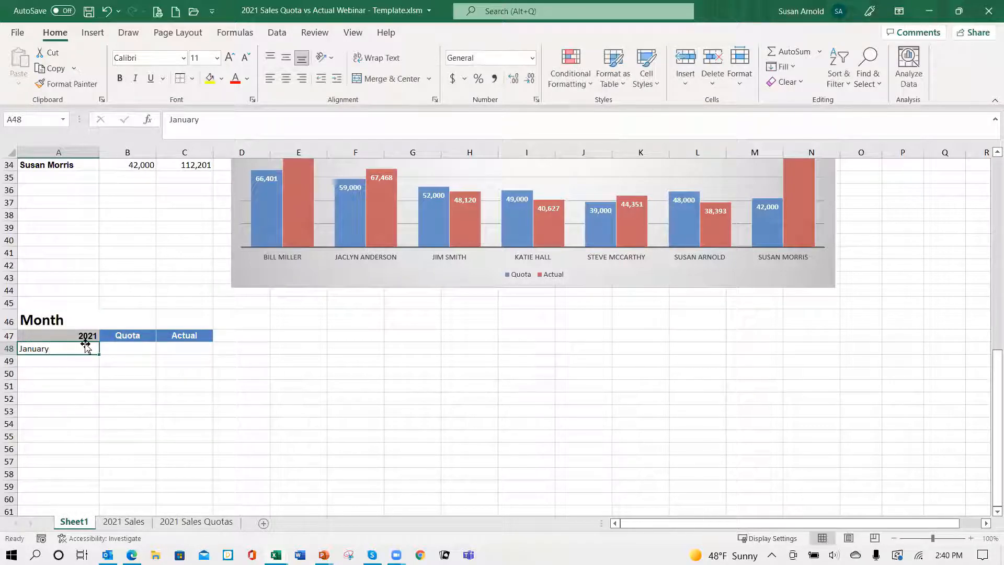
key("Return")
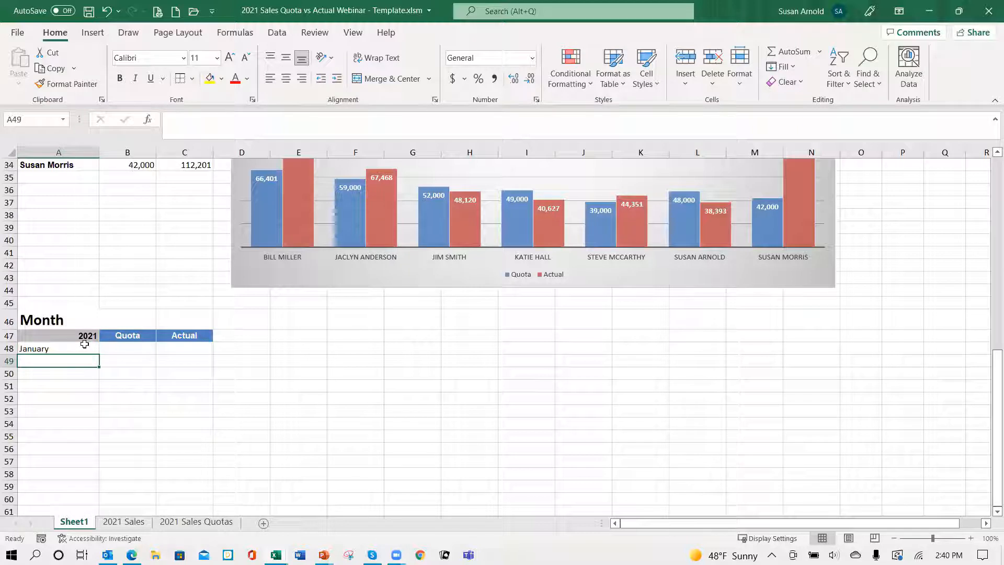
type("Fev")
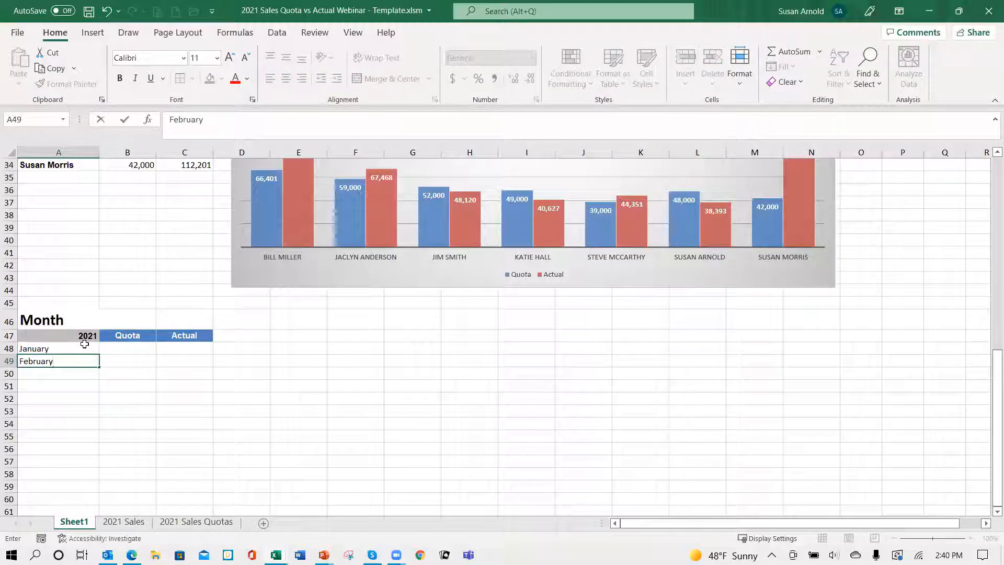
key("ctrl+Return")
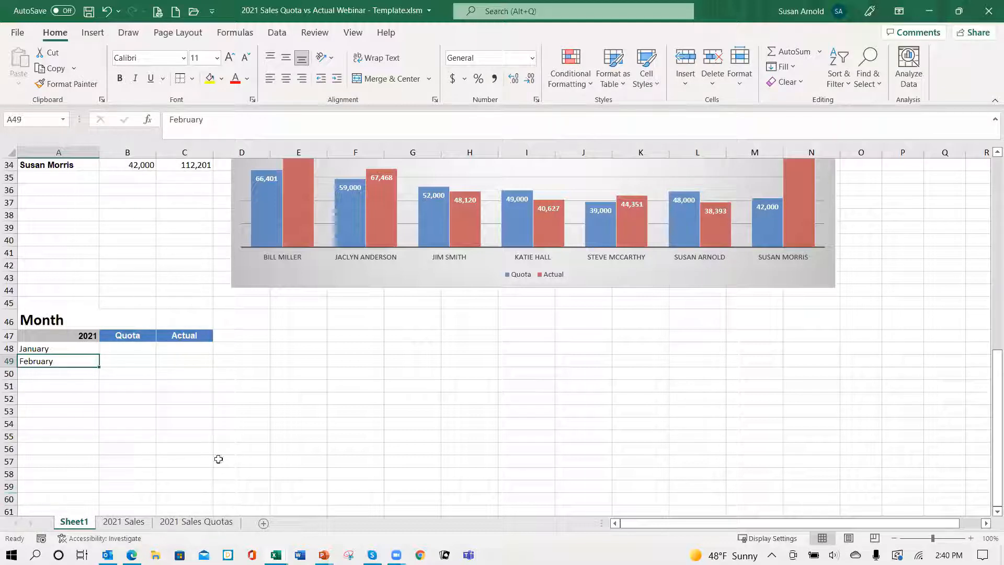
left_click_drag(64, 349, 91, 488)
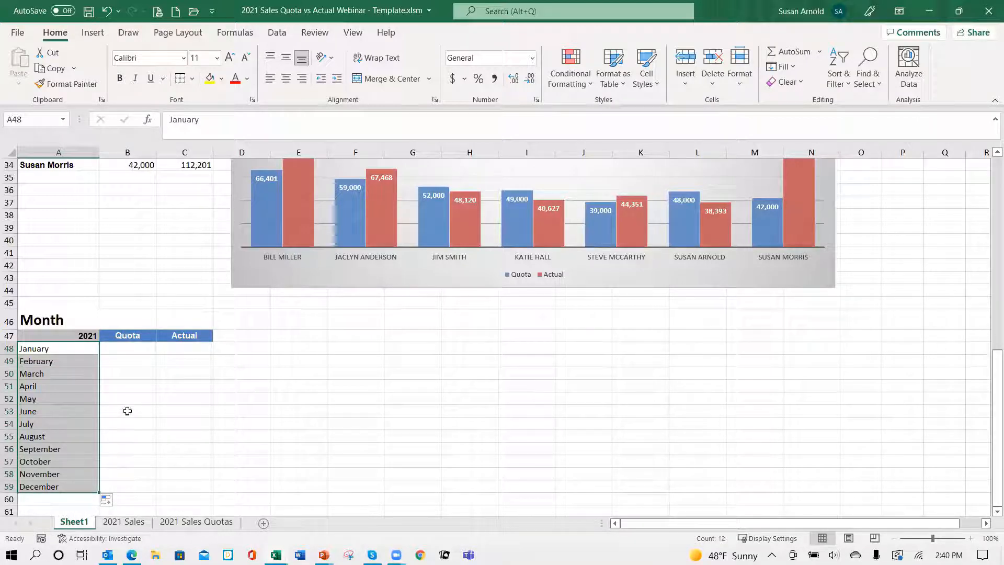
Step: Link January's Quota cell B48 to the Quota table's January total with =B11
left_click(131, 351)
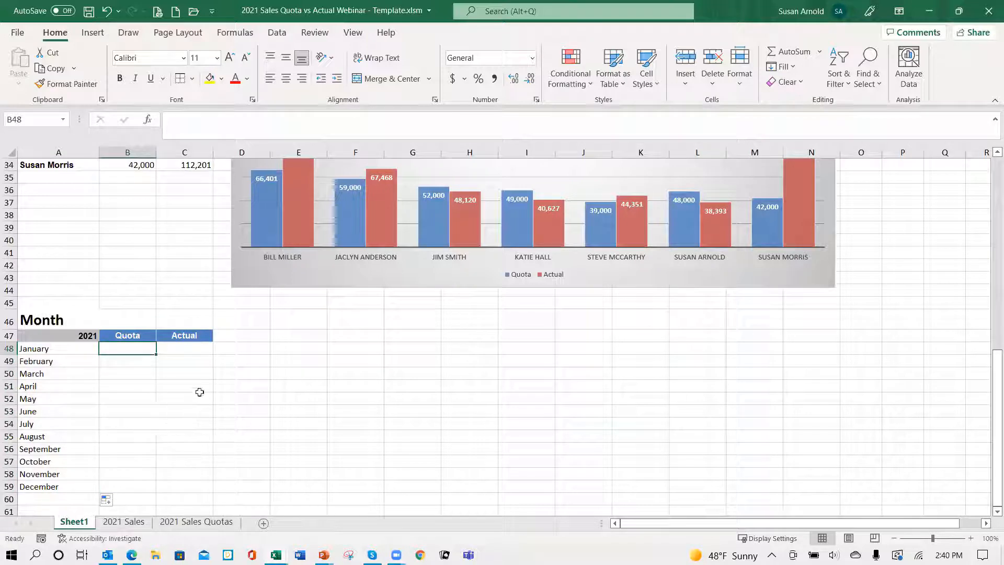
scroll(188, 360, "up", 8)
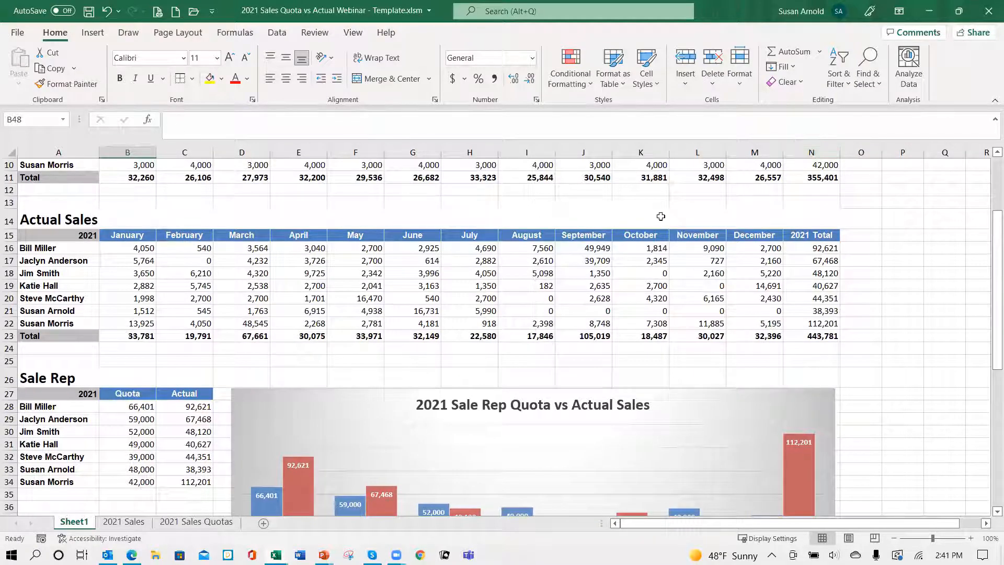
scroll(394, 173, "up", 3)
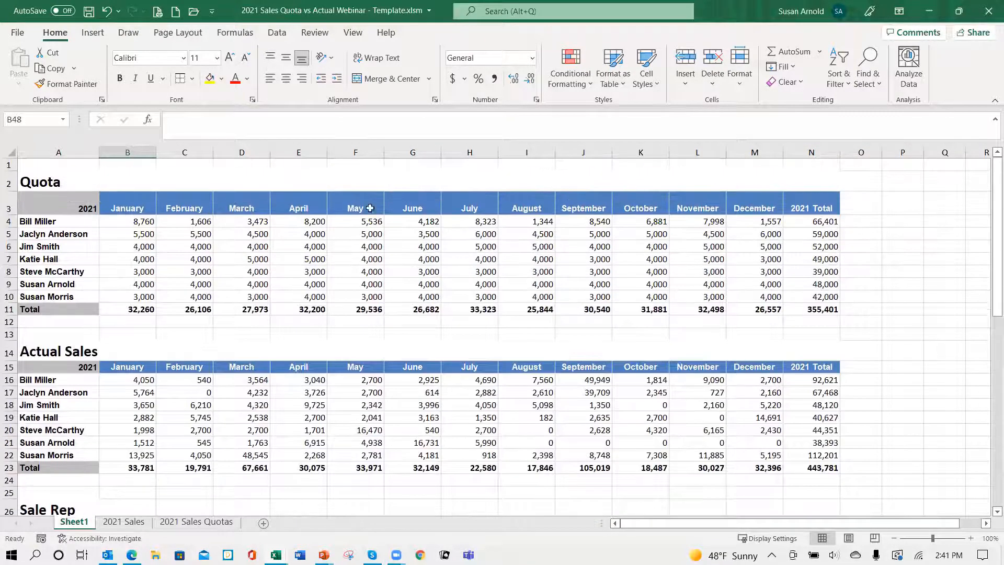
scroll(250, 320, "down", 11)
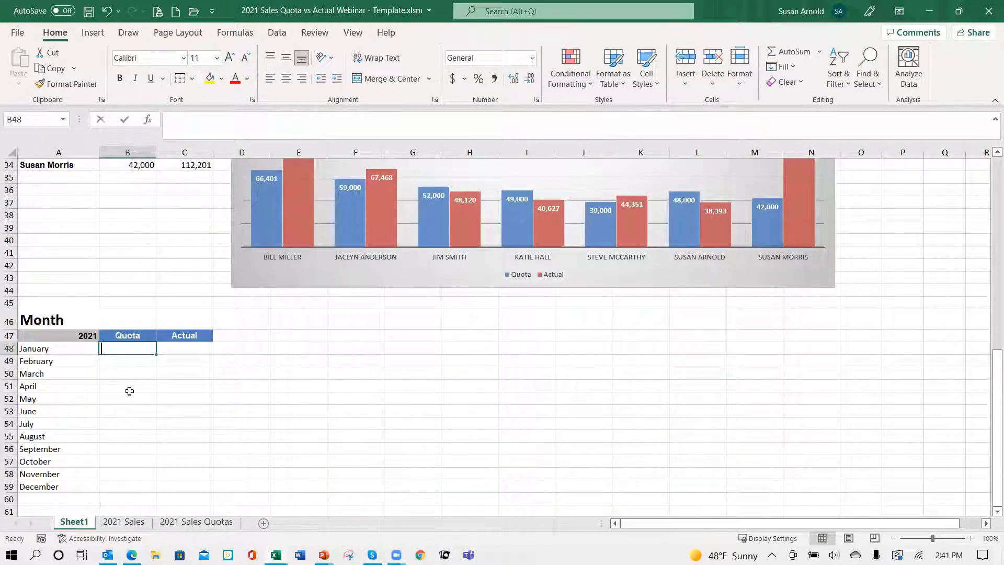
type("=")
scroll(185, 258, "up", 8)
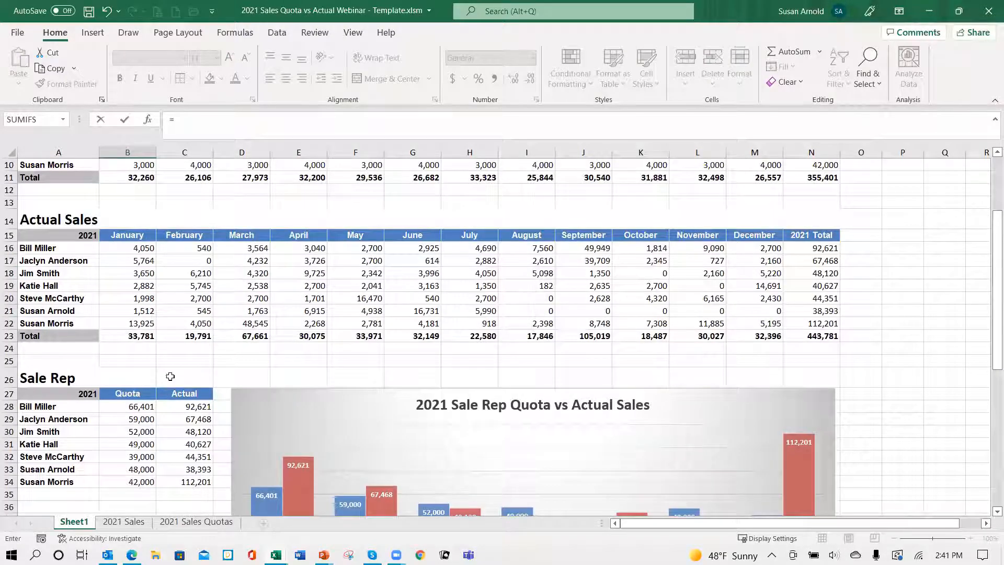
scroll(170, 376, "up", 3)
left_click(137, 311)
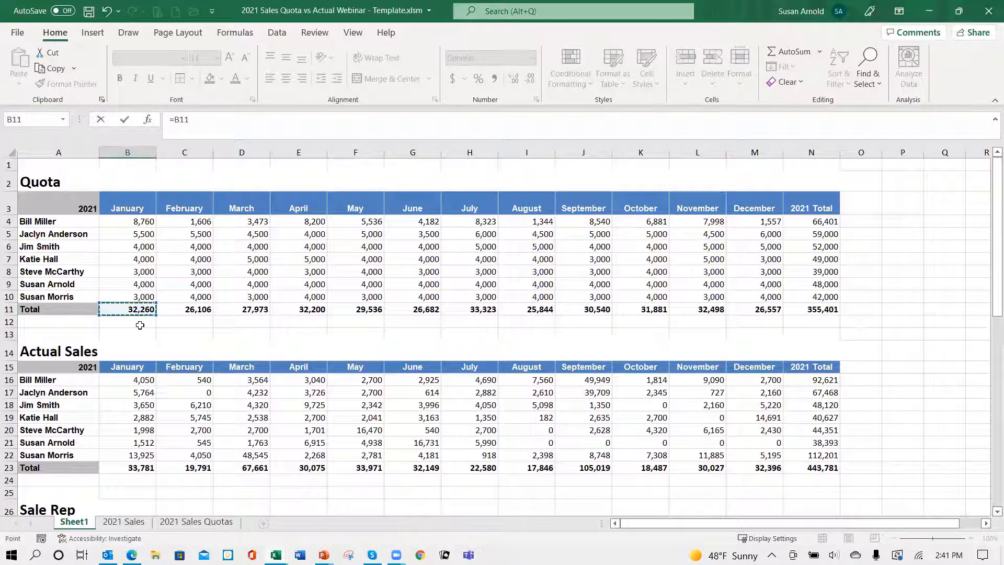
key("ctrl+Return")
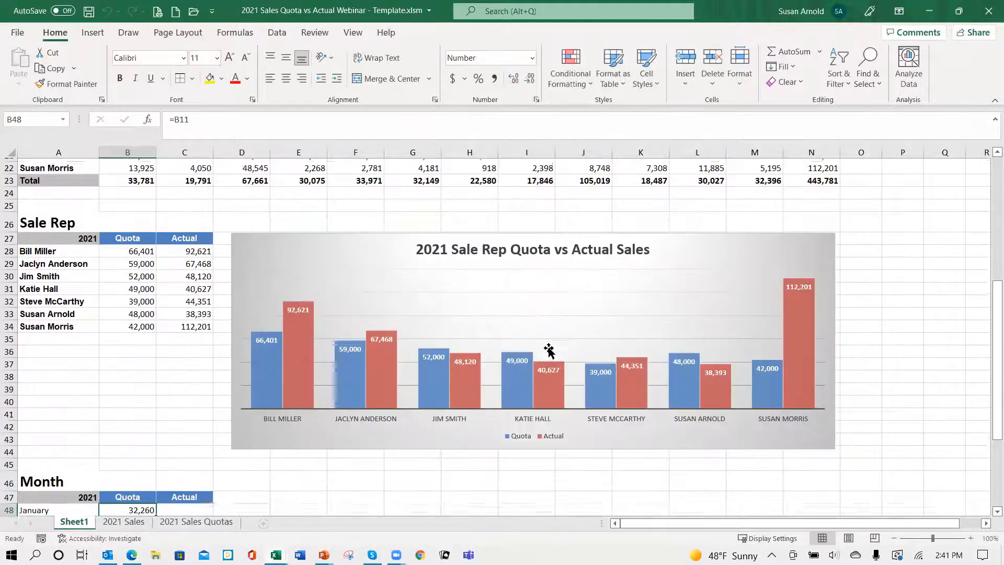
Step: Link February's Quota cell B49 to the Quota table's February total with =C11
scroll(279, 477, "down", 6)
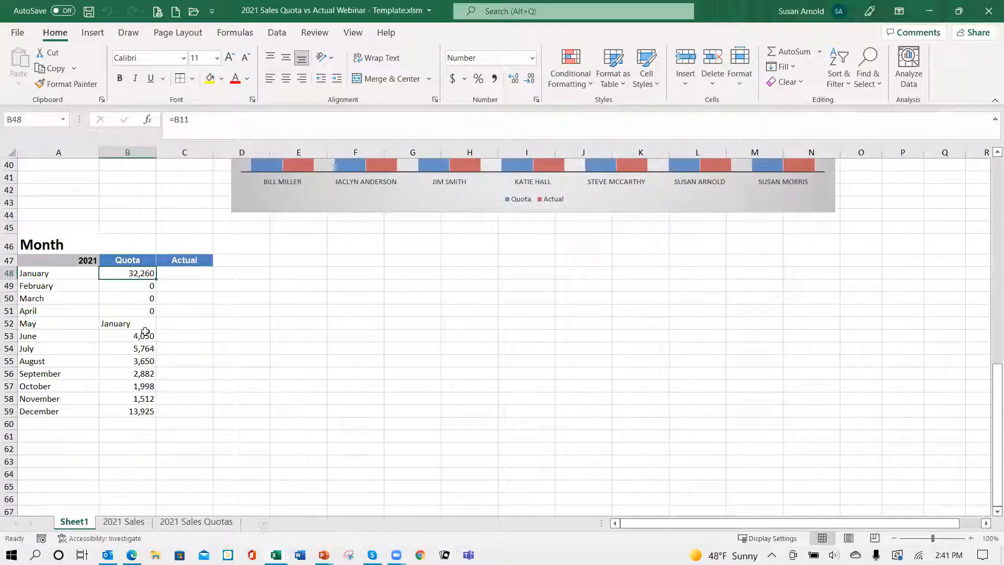
left_click(133, 289)
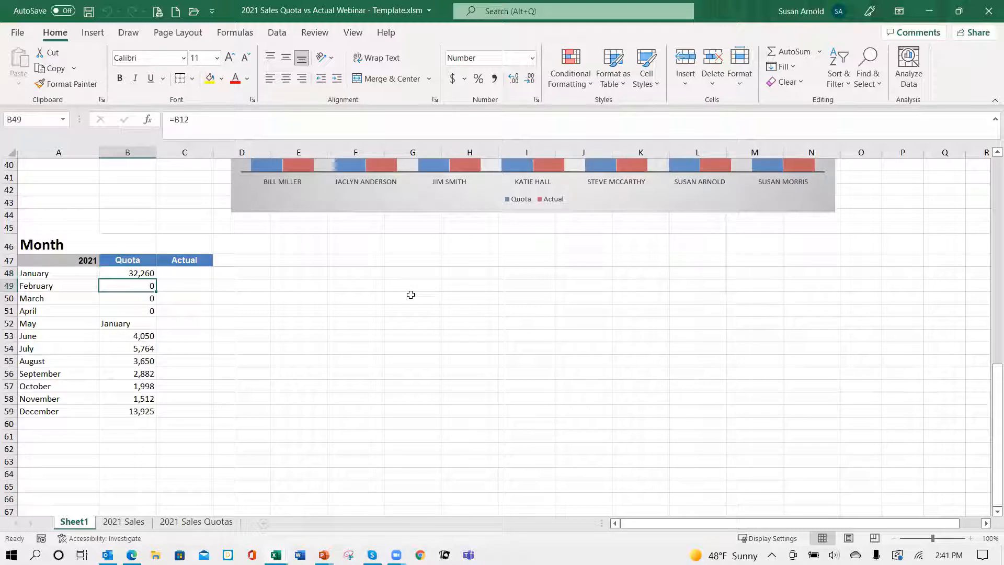
type("=")
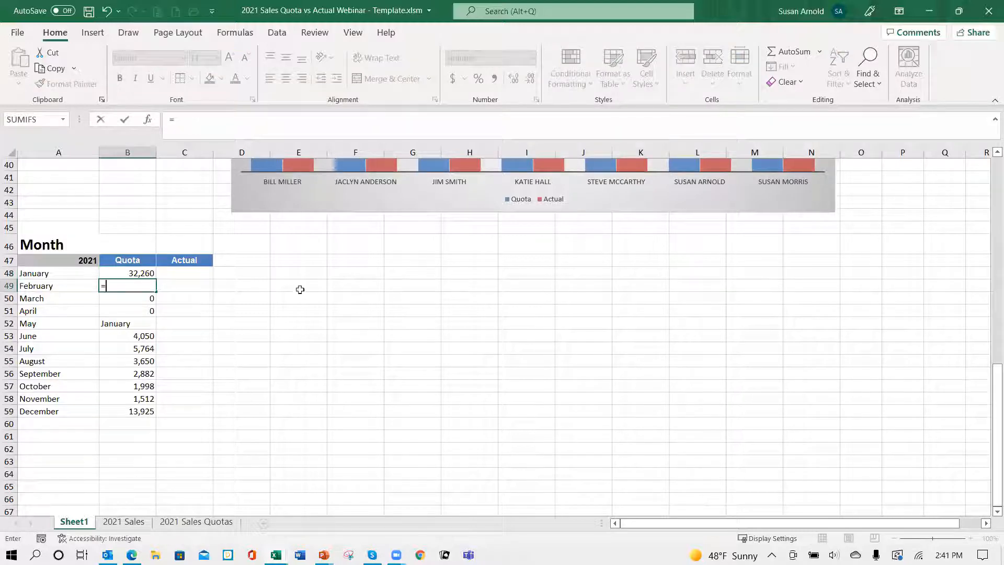
scroll(301, 294, "up", 3)
scroll(301, 295, "up", 10)
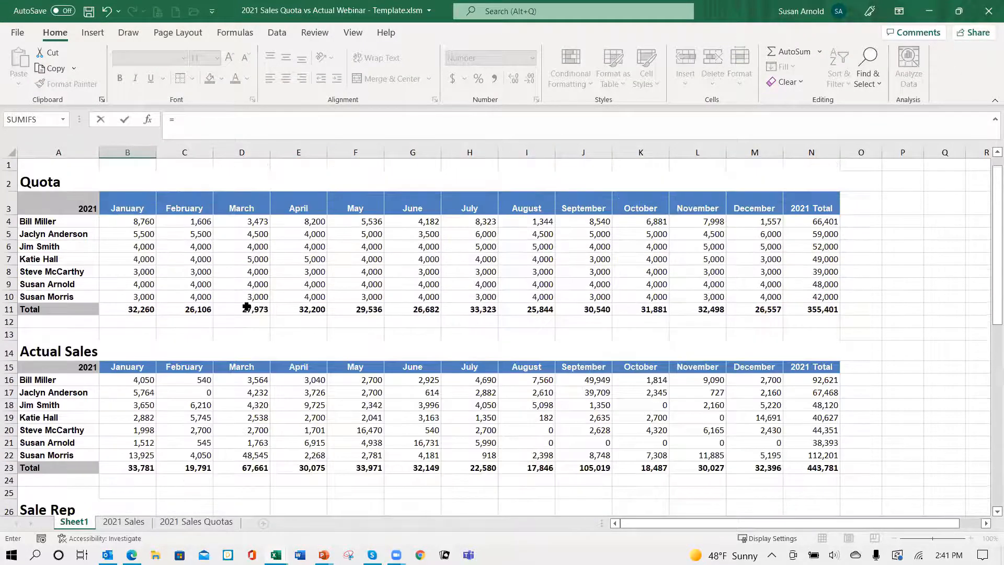
left_click(198, 313)
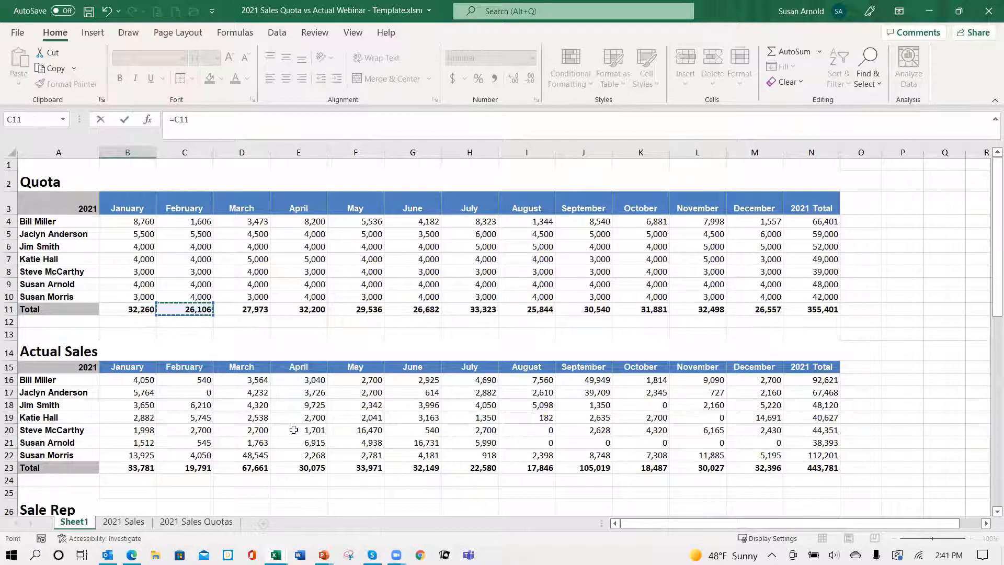
key("ctrl+Return")
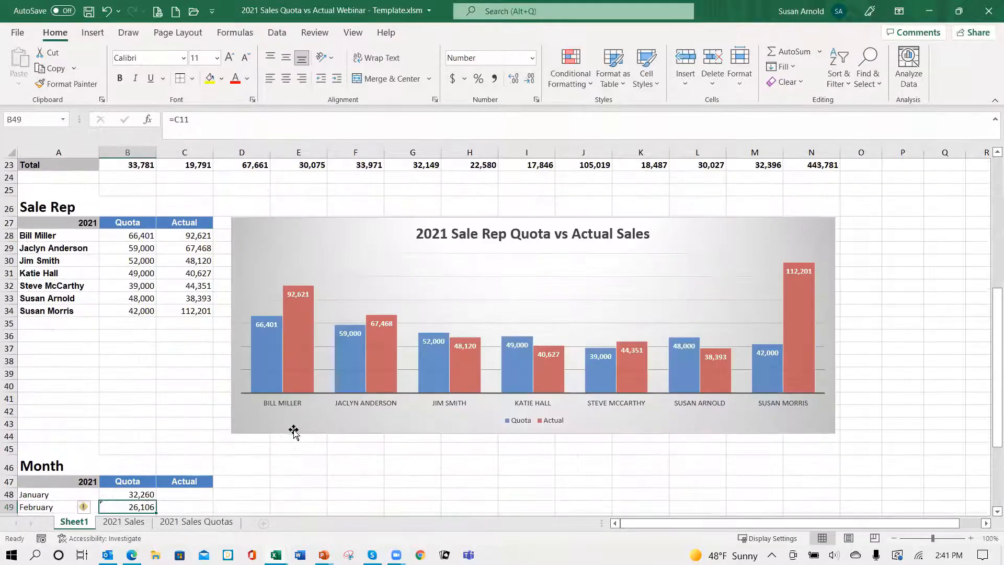
Step: Fill February's quota formula from B49 across row 49 to L49 for the remaining months
scroll(271, 450, "down", 2)
scroll(267, 449, "down", 2)
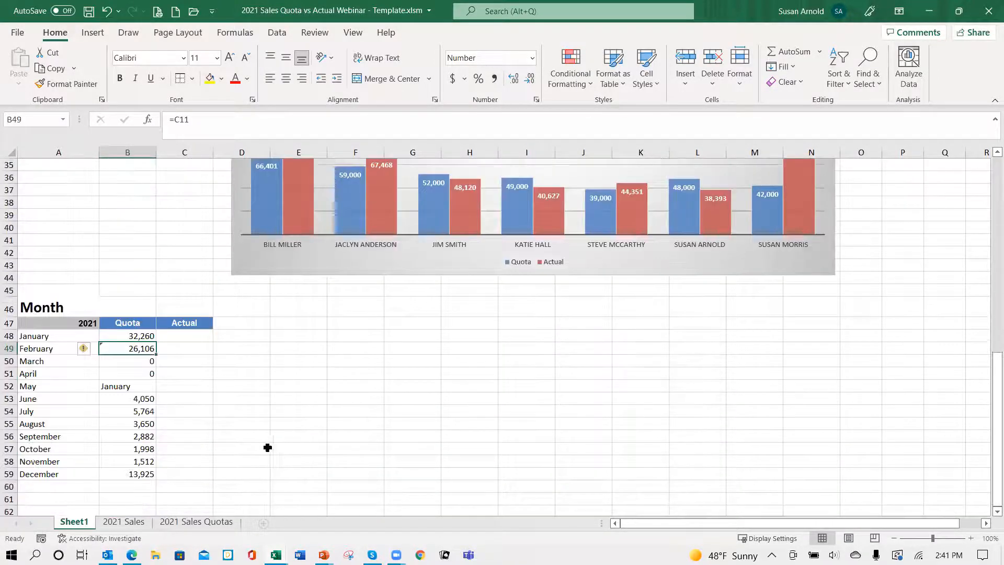
scroll(246, 449, "down", 1)
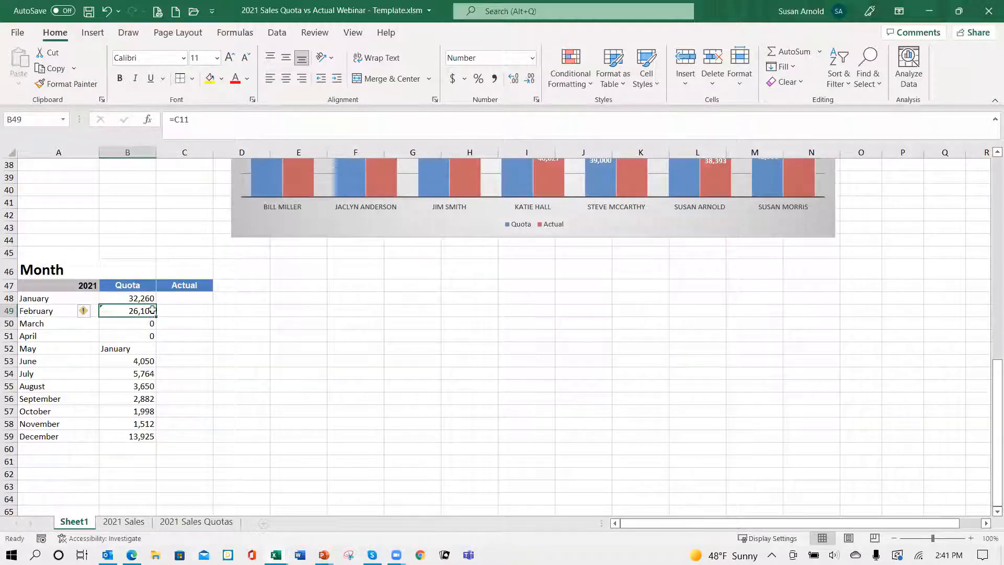
left_click_drag(154, 315, 717, 312)
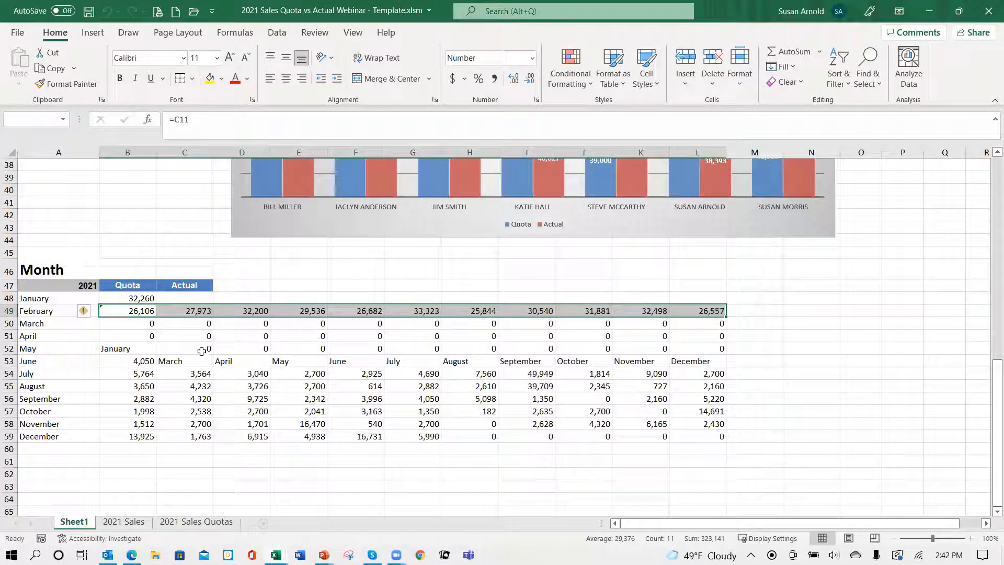
Step: Move the March and April quota formulas from C49 and D49 into B50 and B51, replacing the existing contents
left_click(196, 311)
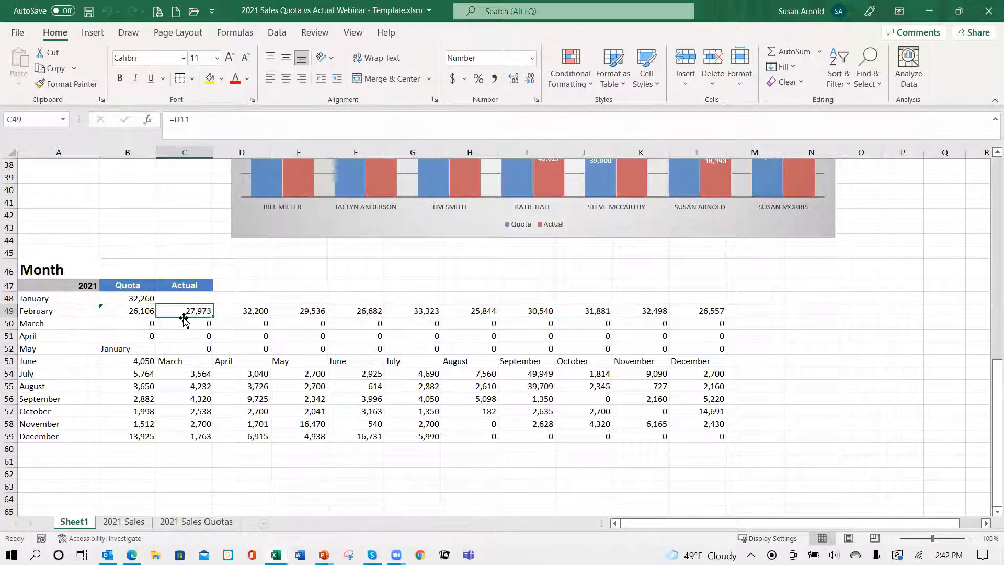
left_click_drag(184, 316, 150, 346)
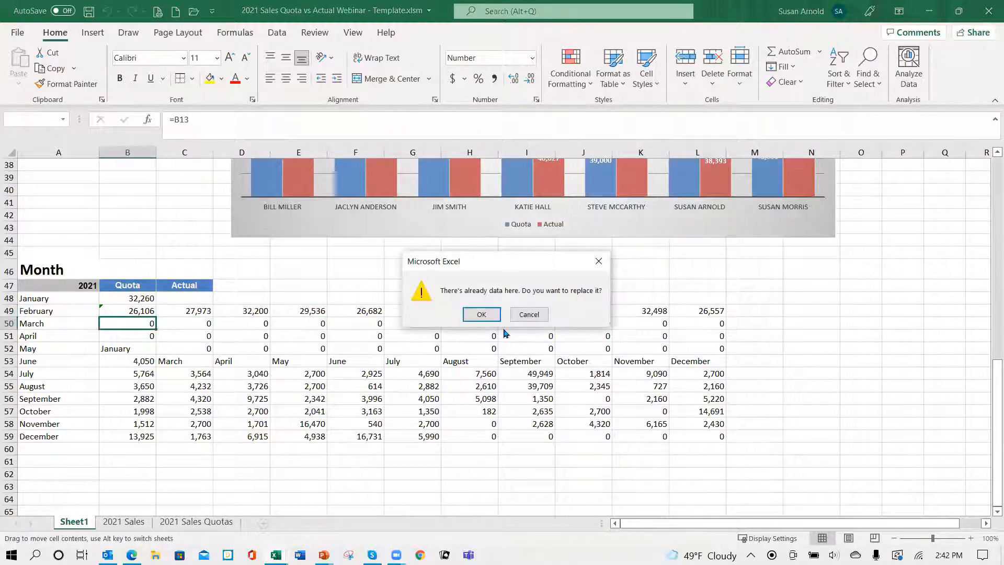
left_click(484, 315)
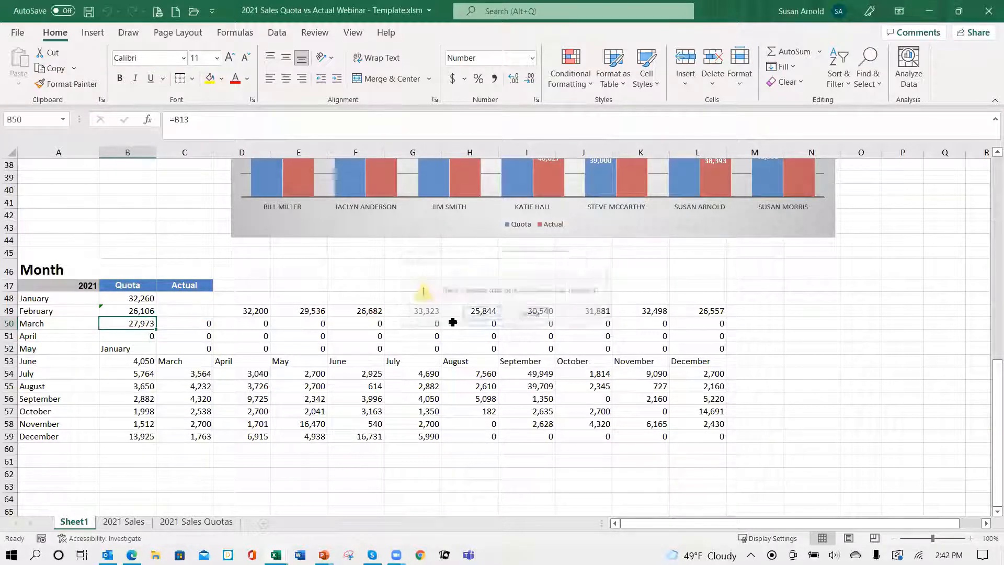
left_click(255, 312)
left_click_drag(238, 318, 146, 351)
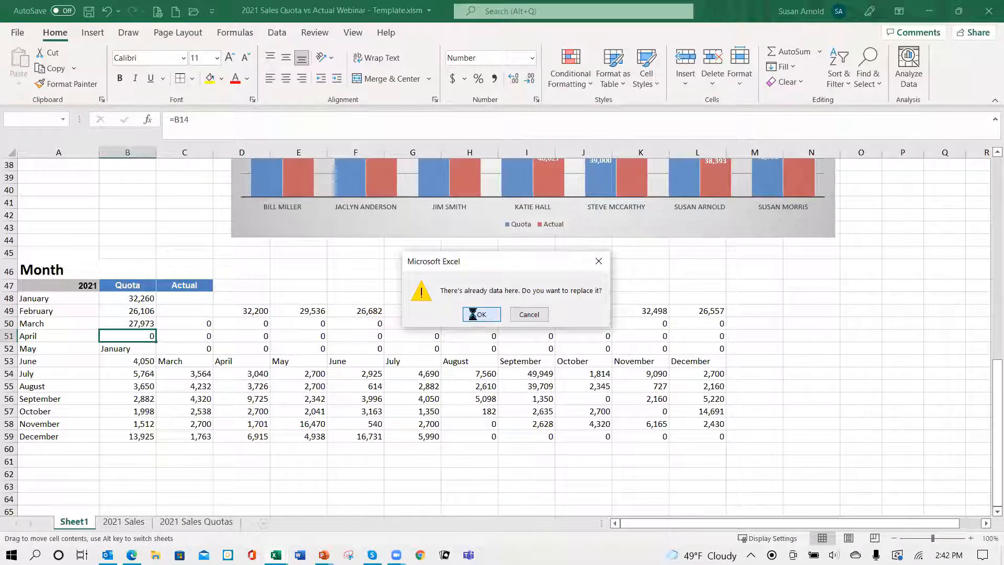
left_click(472, 314)
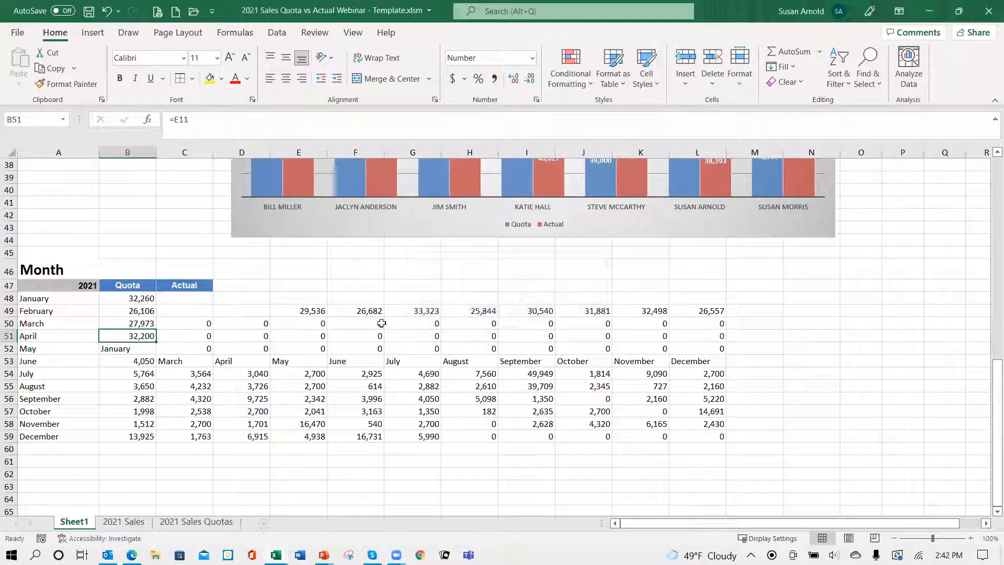
Step: Move the May and June quota formulas from E49 and F49 into B52 and B53, replacing the existing contents
left_click(303, 312)
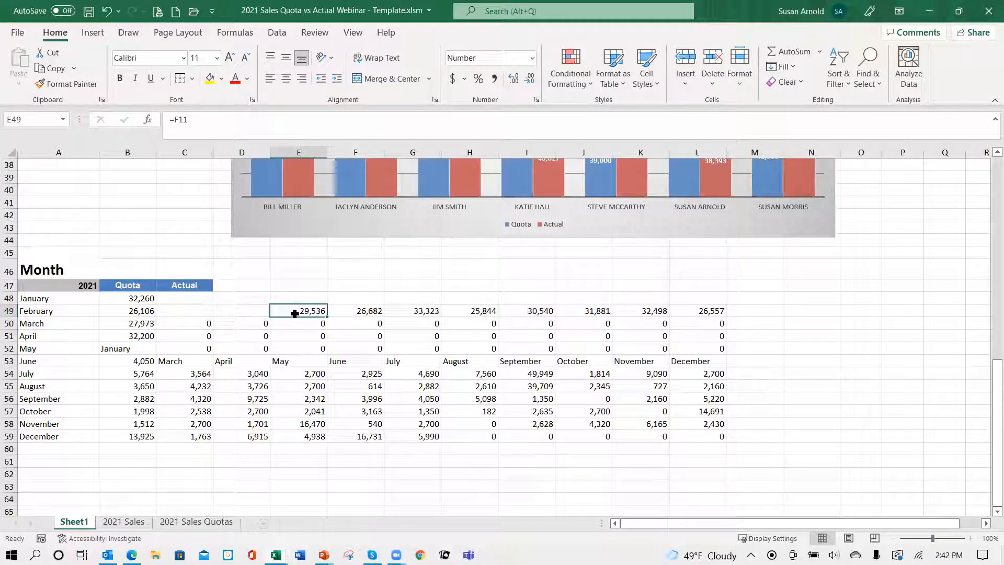
left_click_drag(296, 316, 137, 355)
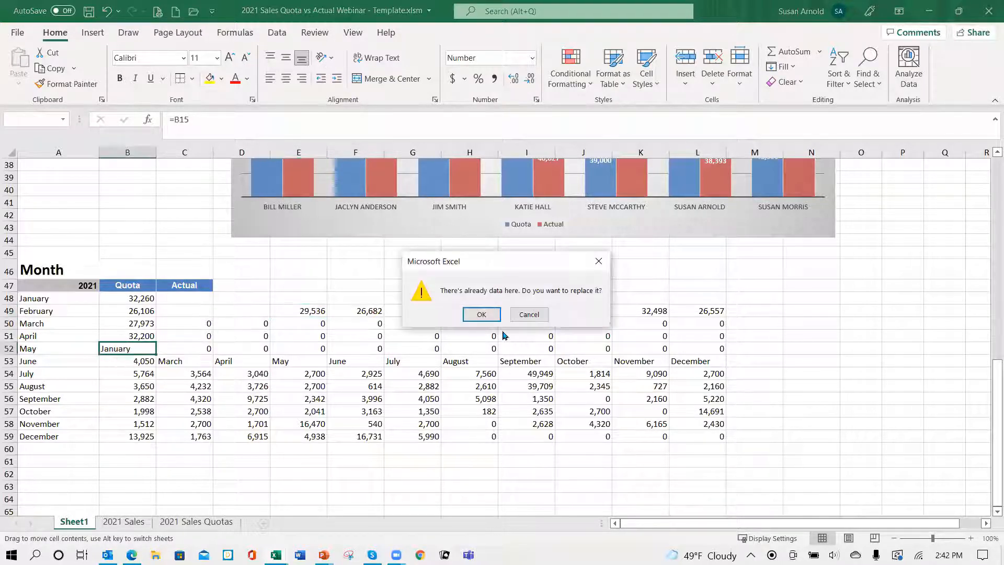
left_click(484, 316)
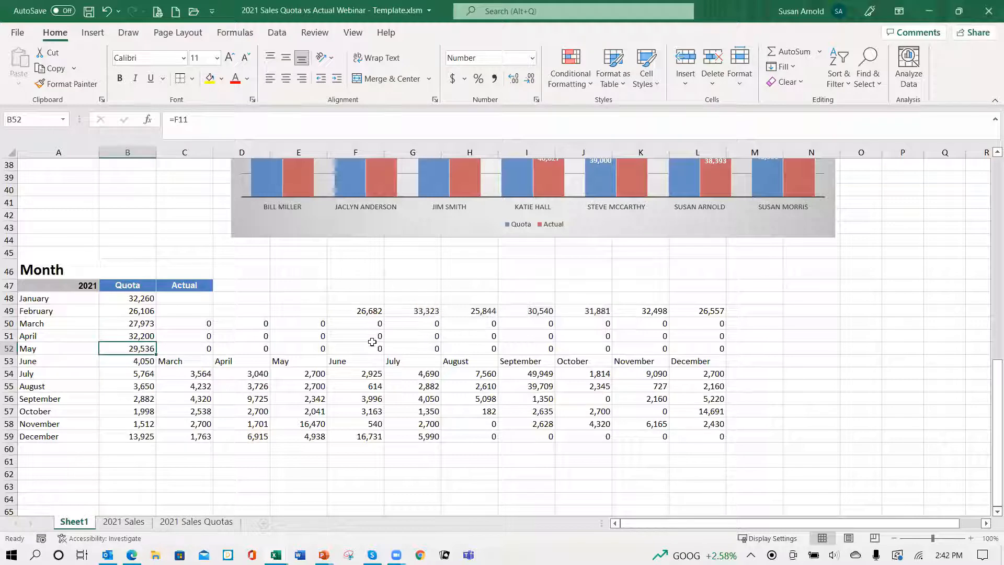
left_click(362, 309)
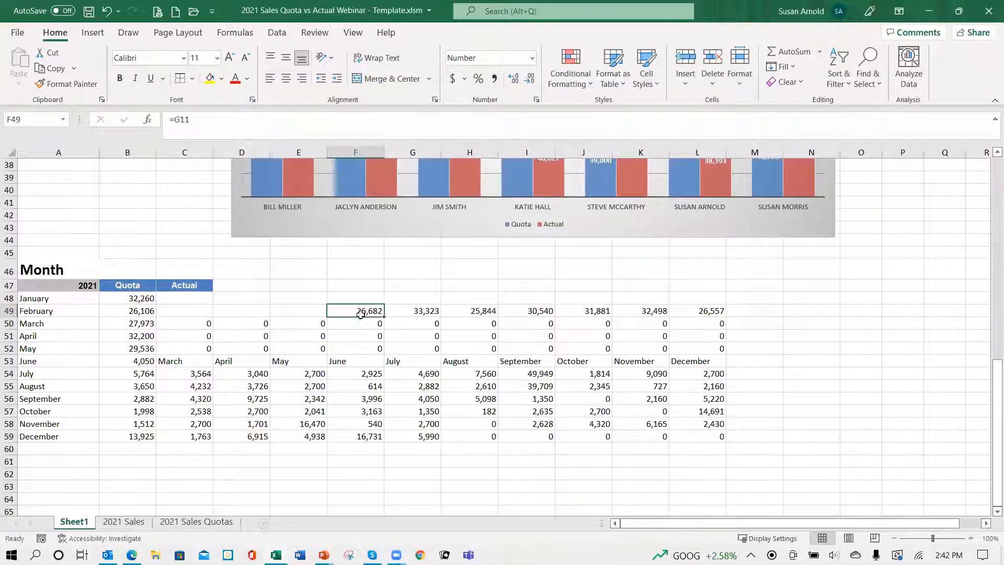
left_click_drag(364, 322, 139, 372)
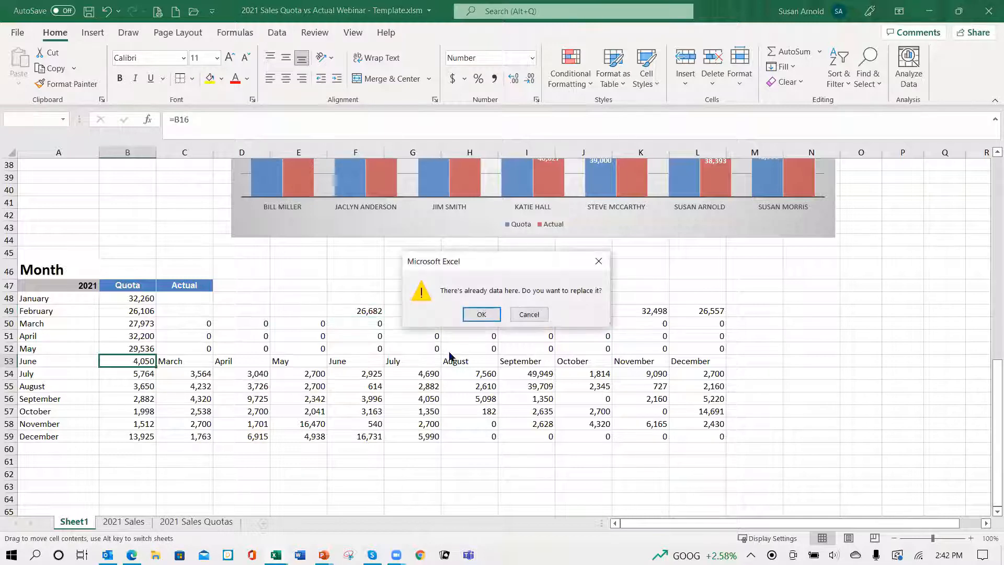
left_click(470, 315)
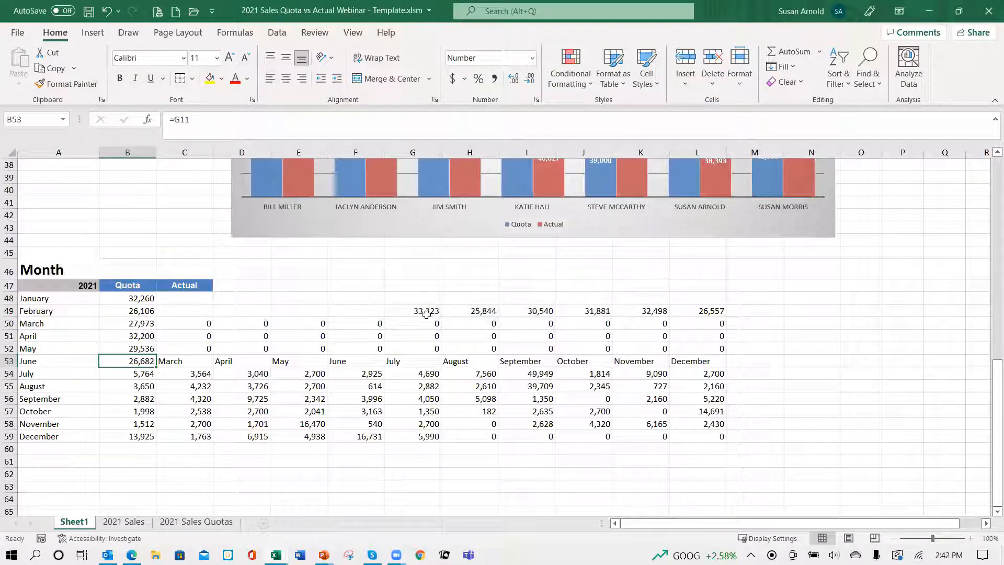
Step: Move the July and August quota formulas from G49 and H49 into B54 and B55, replacing the existing contents
left_click(420, 316)
left_click_drag(418, 317, 133, 373)
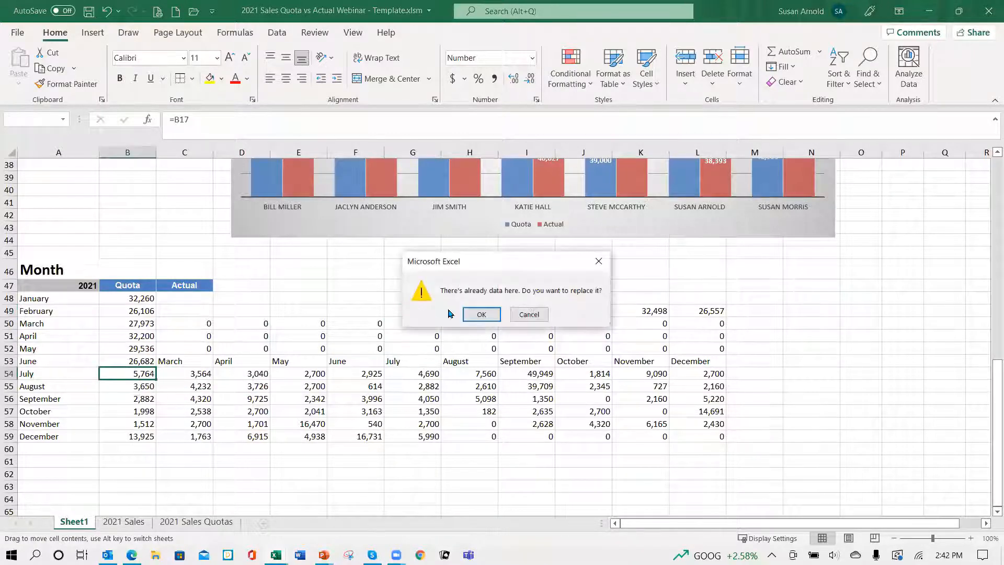
left_click(477, 316)
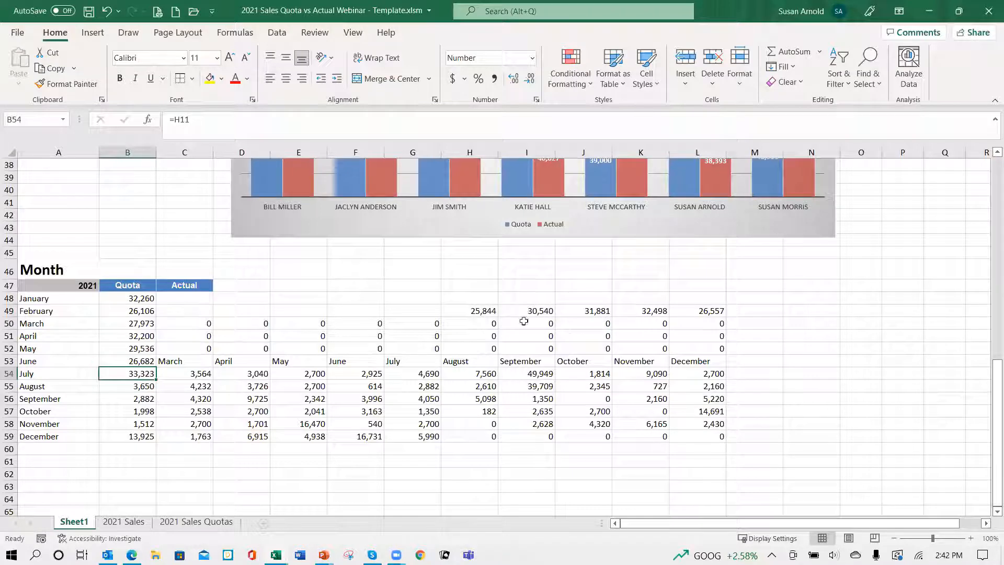
left_click(475, 311)
left_click_drag(468, 316, 143, 390)
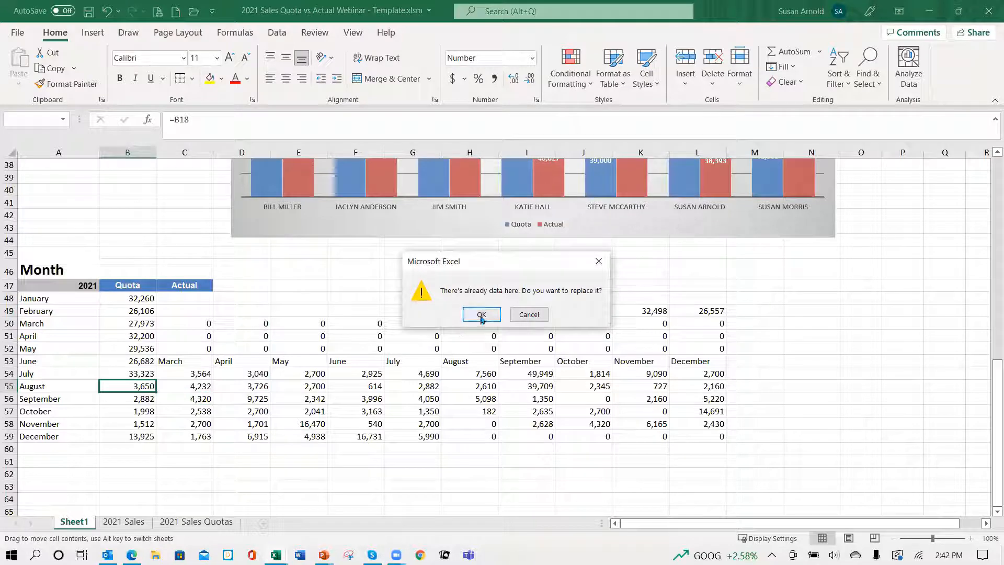
left_click(489, 318)
Step: Move the September and October quota formulas from I49 and J49 into B56 and B57, replacing the existing contents
left_click(552, 312)
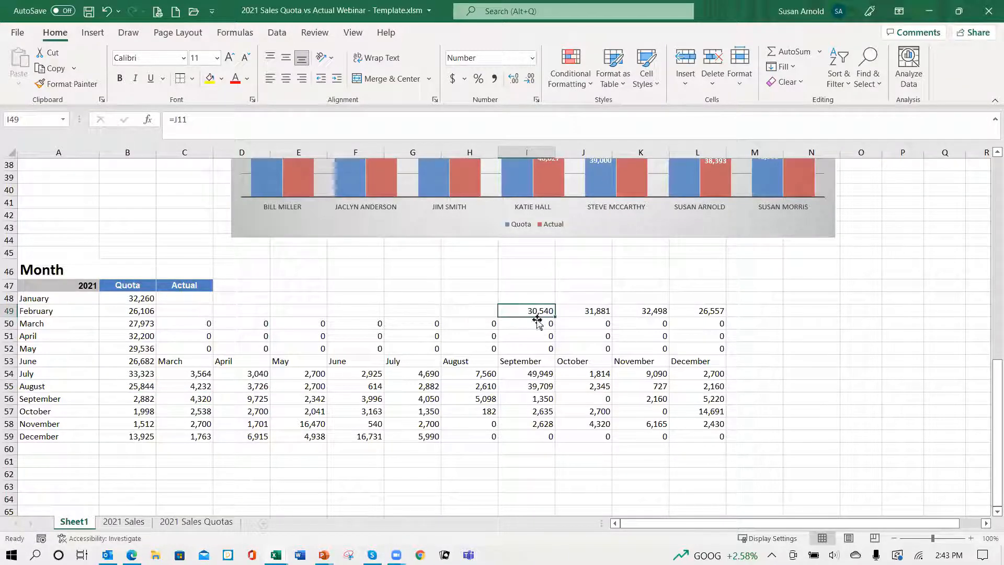
left_click_drag(536, 316, 145, 402)
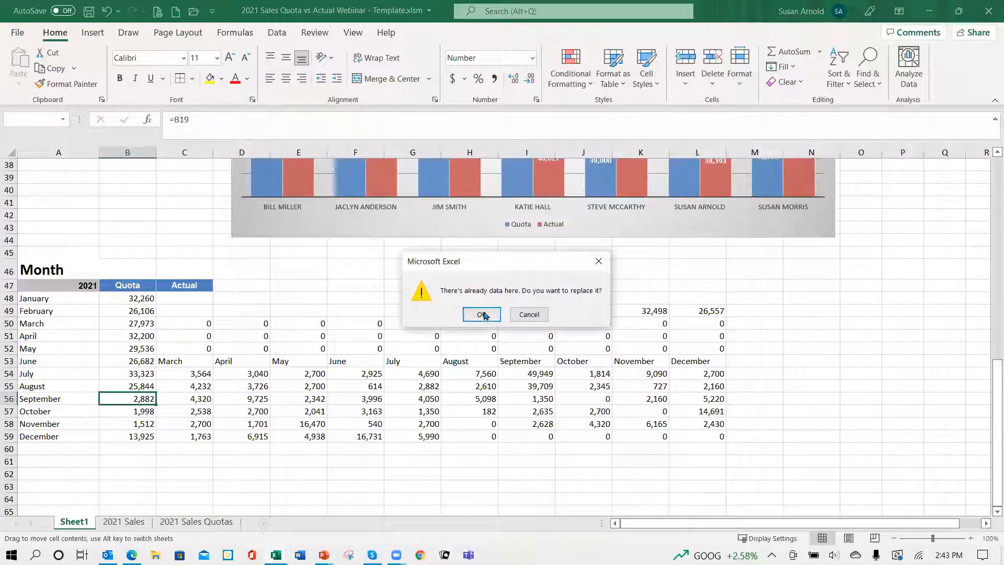
left_click(481, 315)
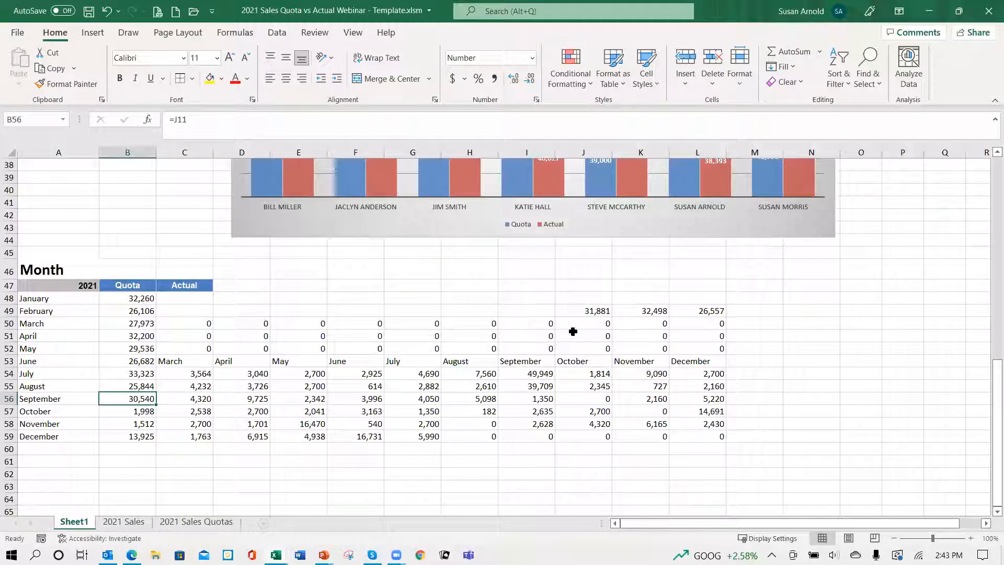
left_click(590, 311)
left_click_drag(582, 318, 106, 411)
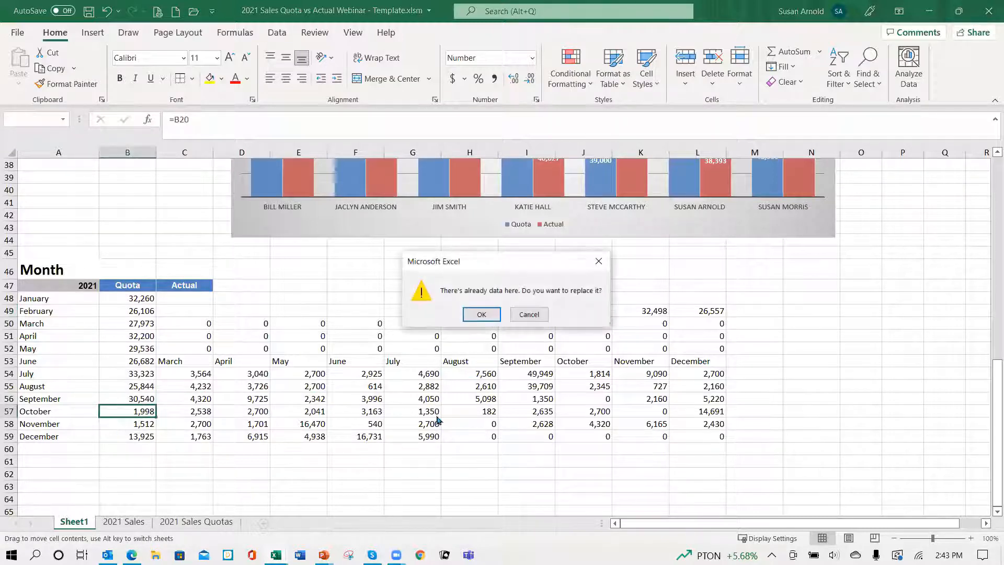
left_click(478, 314)
Step: Move the November and December quota formulas from K49 and L49 into B58 and B59, replacing the existing contents
left_click(653, 315)
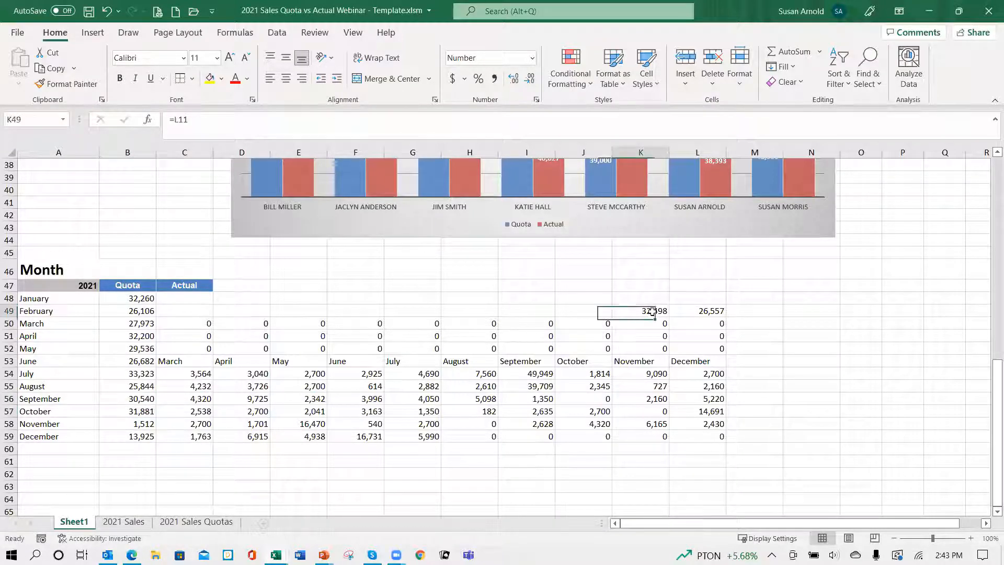
left_click_drag(645, 318, 144, 430)
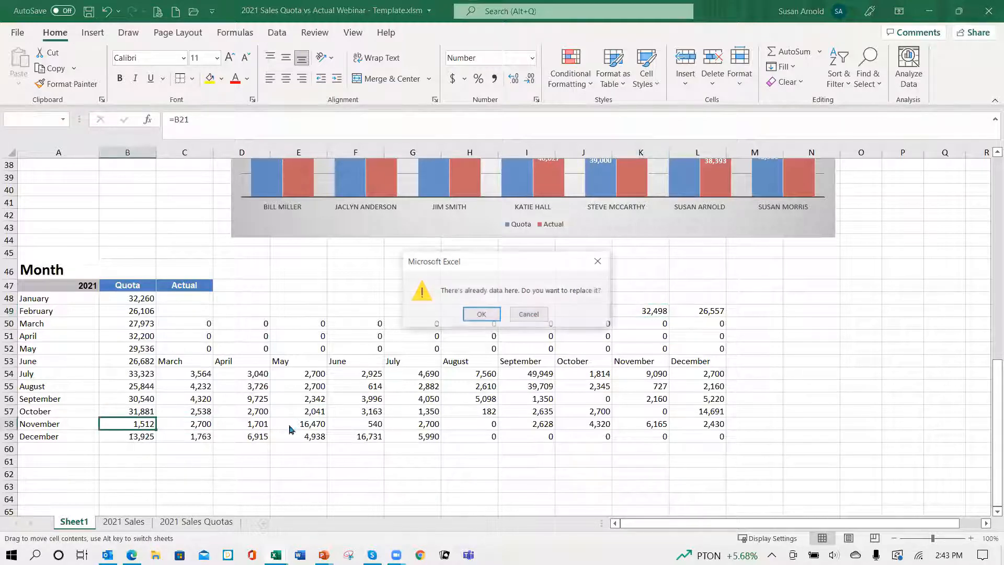
left_click(482, 316)
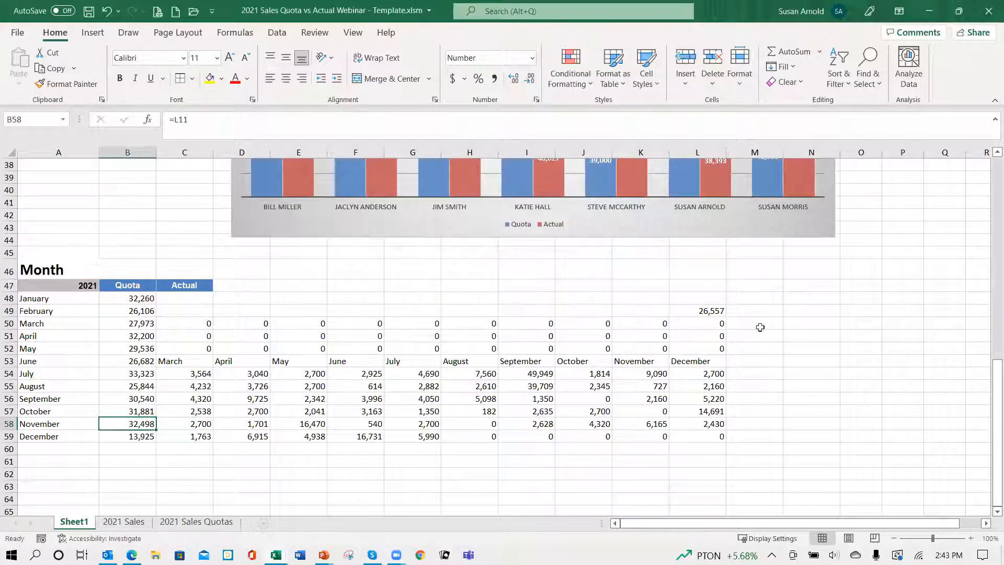
left_click(705, 310)
left_click_drag(694, 318, 147, 441)
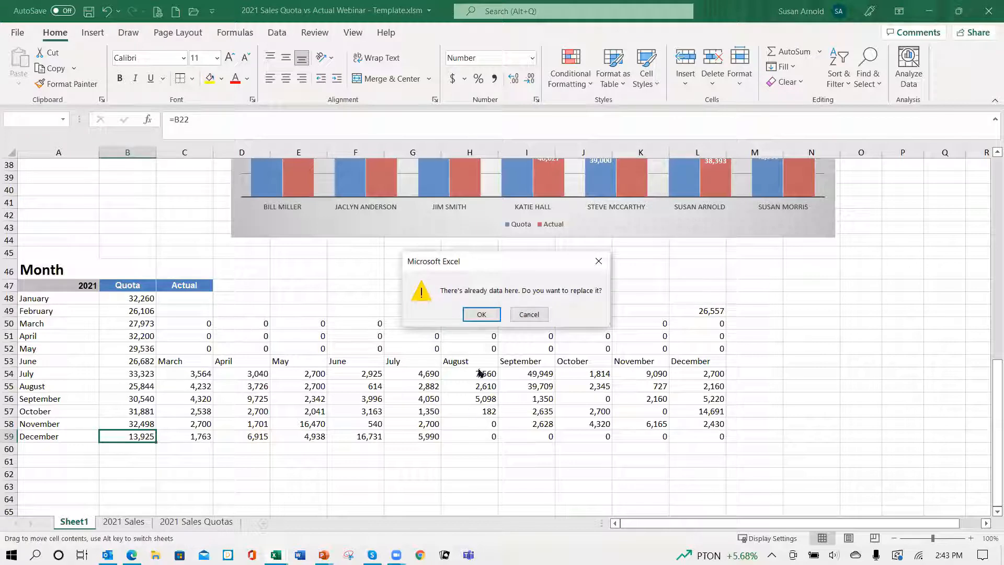
left_click(479, 314)
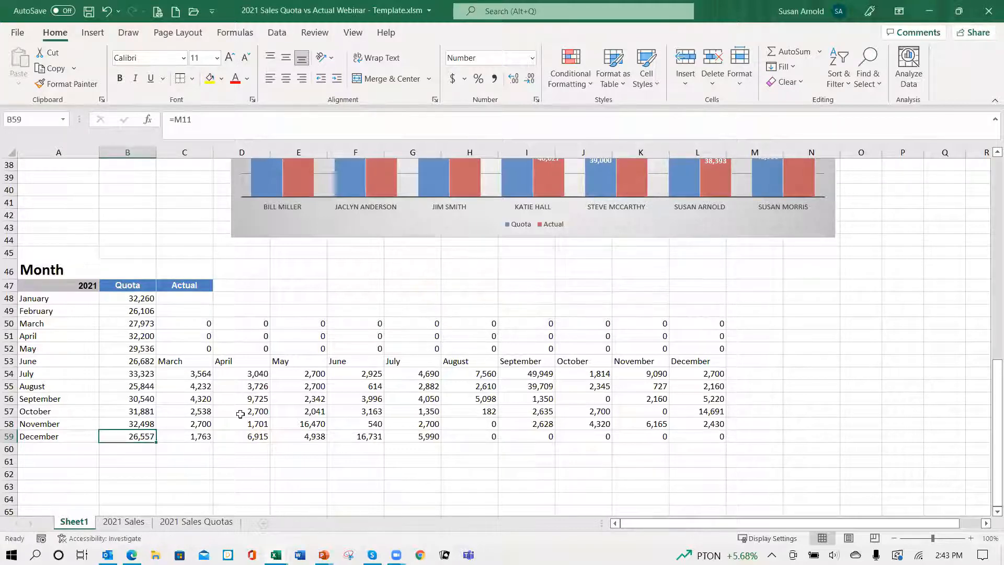
Step: Clear the leftover contents of C50:L60 beside the Month table's Quota column
mouse_move(190, 326)
left_mouse_down()
mouse_move(457, 381)
mouse_move(733, 460)
mouse_move(706, 440)
mouse_move(705, 449)
left_mouse_up()
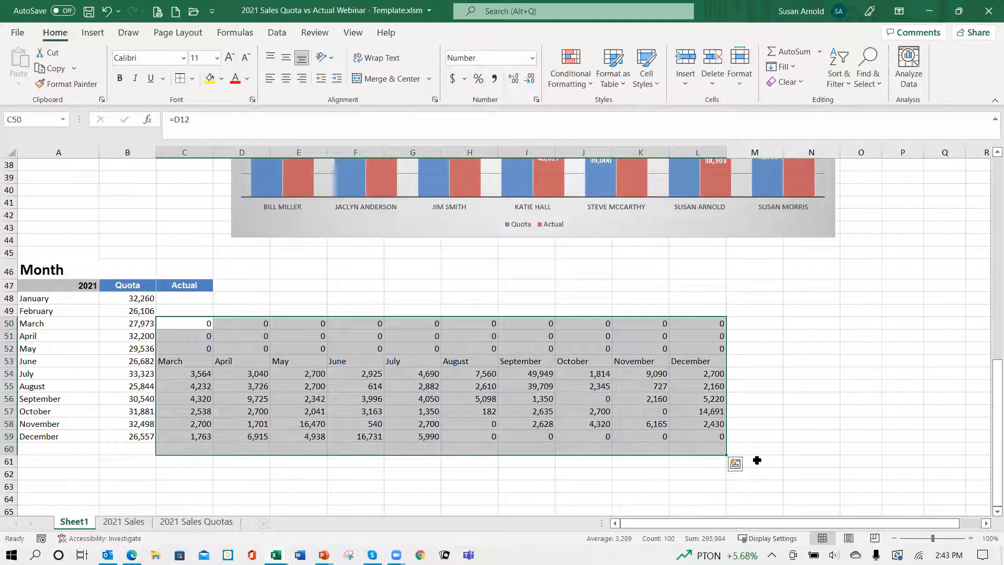
key("Delete")
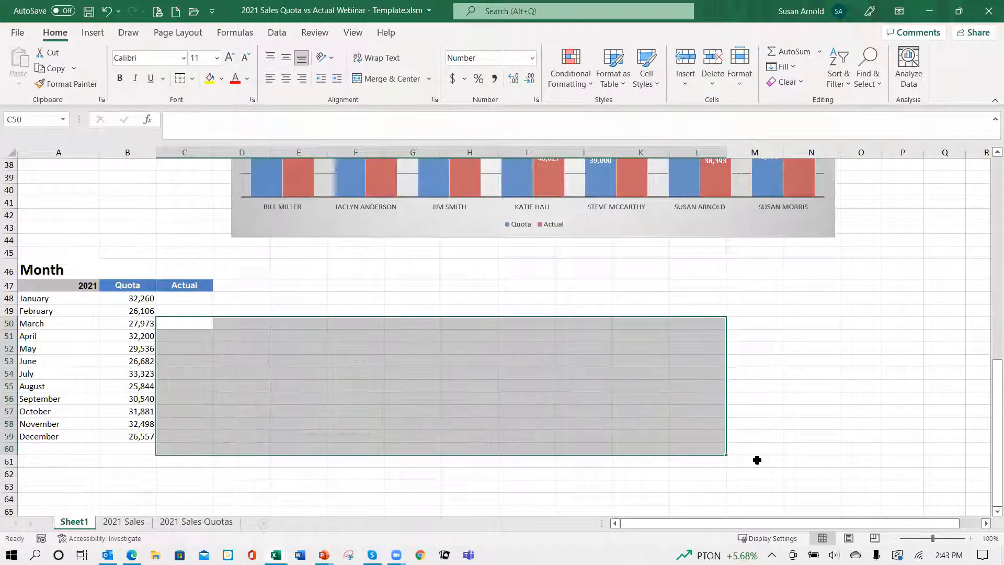
left_click(191, 302)
Step: Link January's Actual cell C48 to the Actual Sales January total with =B23, and fill the formula down to December in C59
left_click(149, 299)
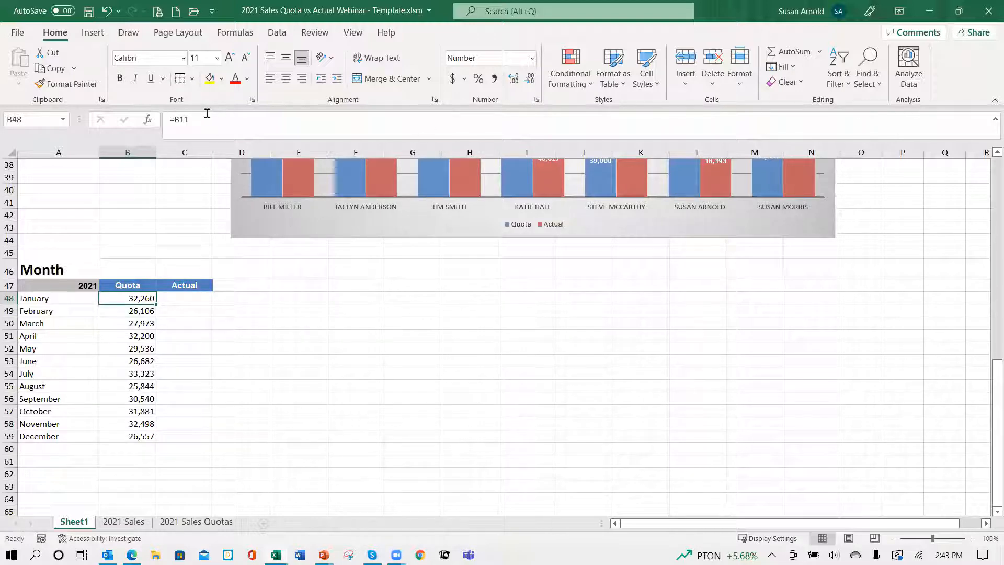
scroll(308, 174, "up", 8)
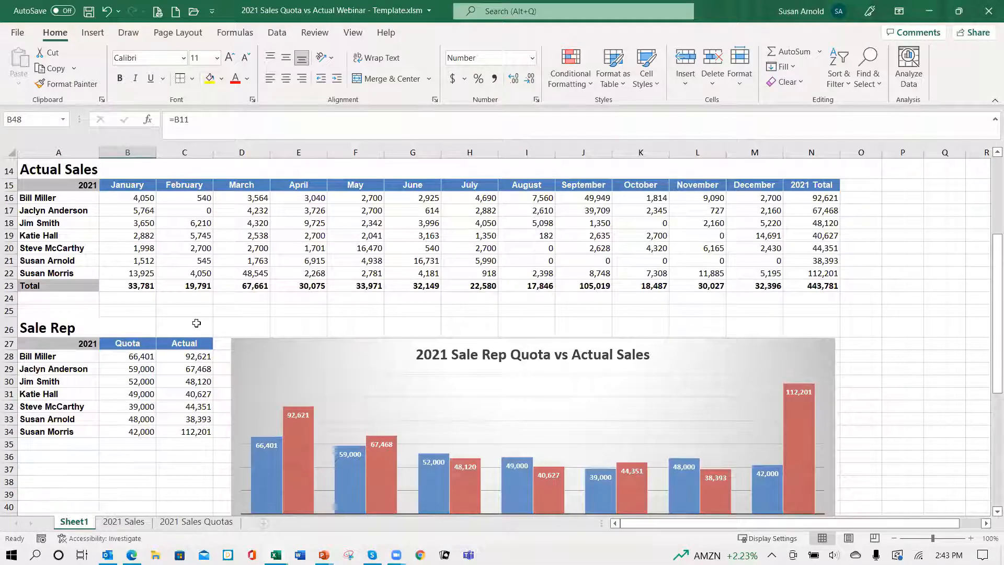
scroll(210, 326, "up", 5)
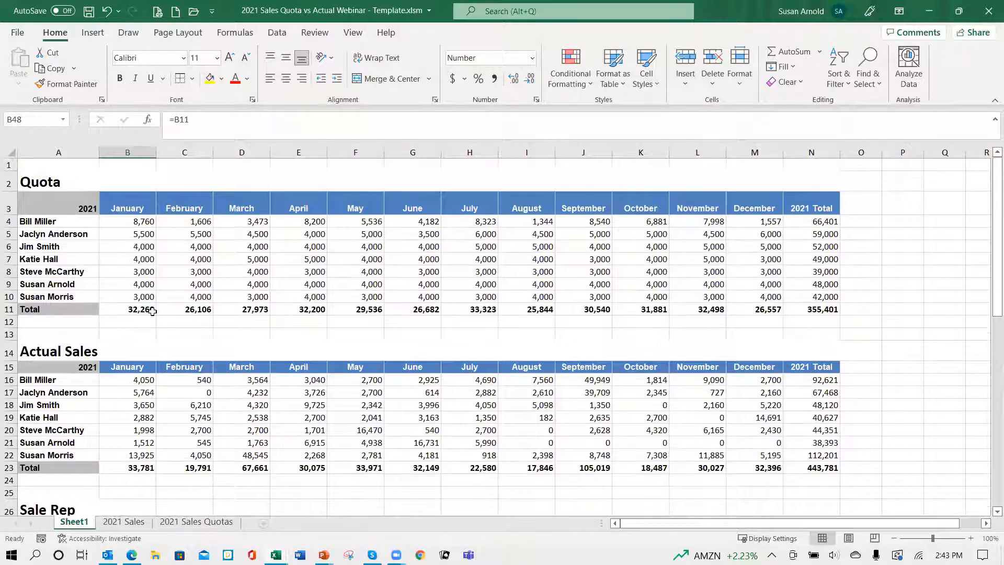
scroll(395, 378, "down", 4)
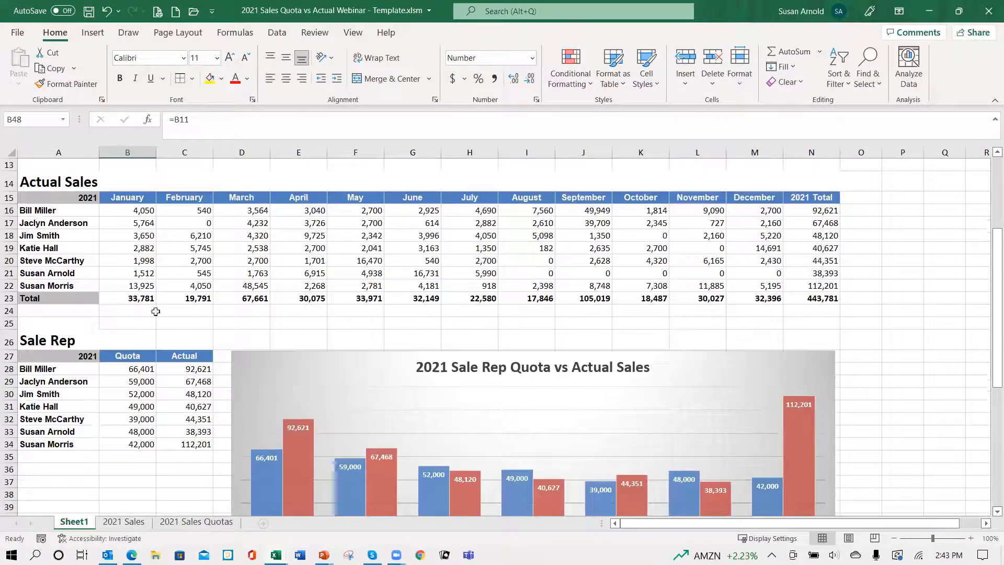
scroll(212, 348, "down", 4)
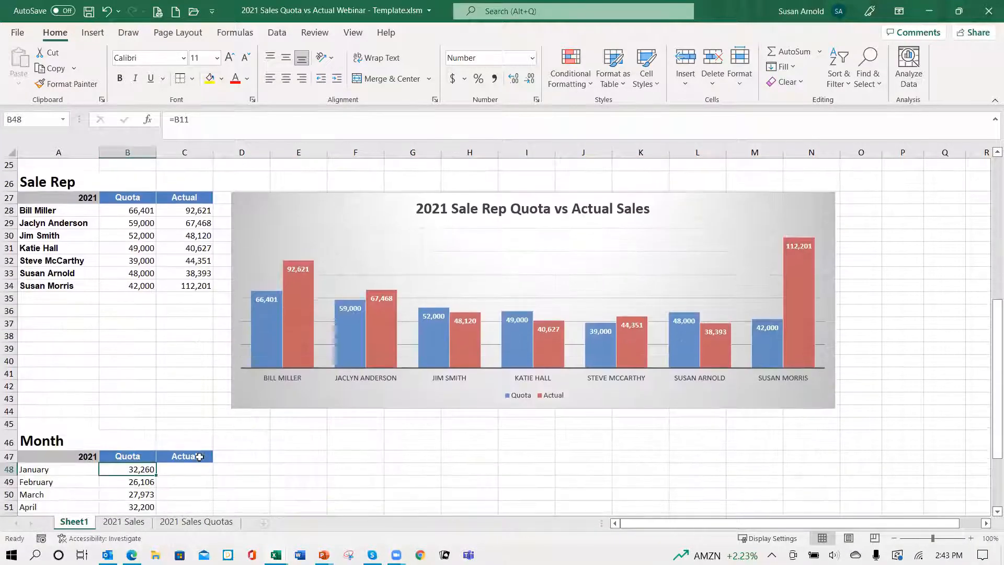
left_click(187, 470)
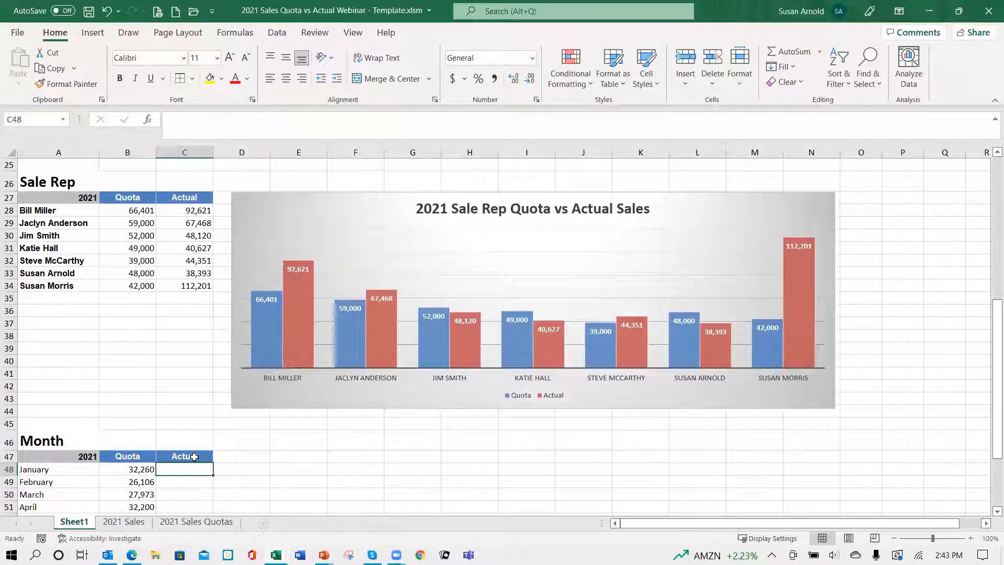
type("=")
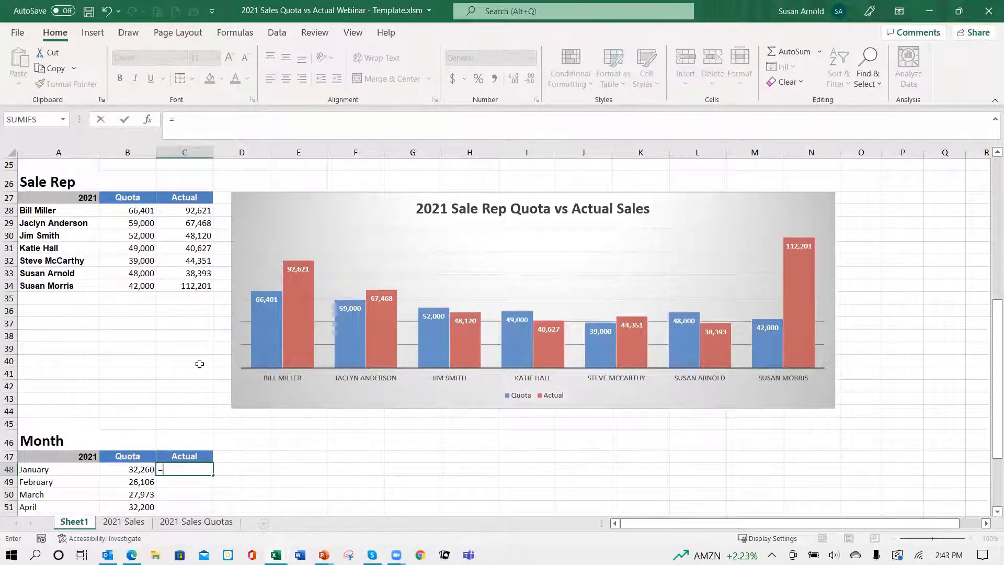
scroll(200, 363, "up", 5)
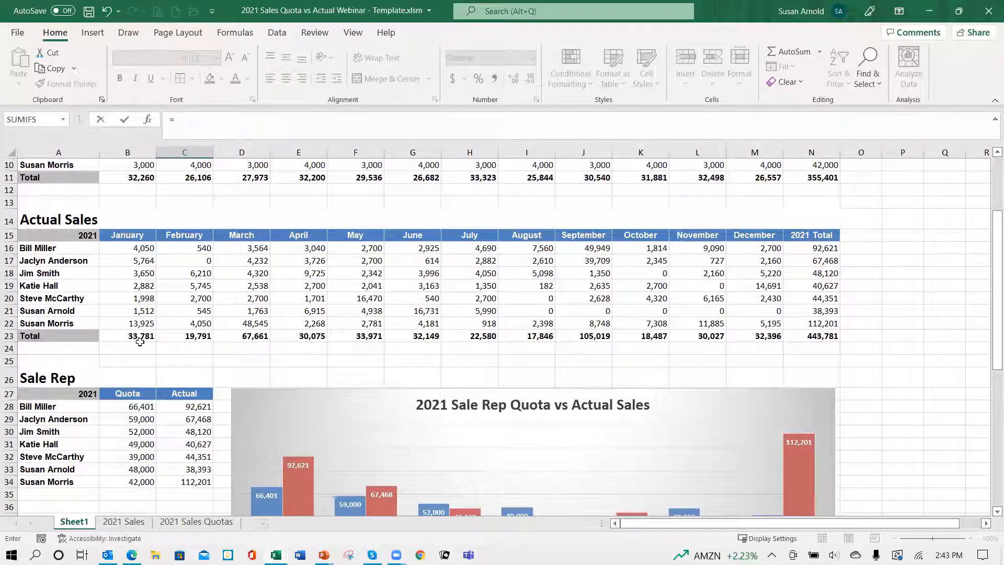
left_click_drag(140, 339, 141, 350)
left_click(142, 339)
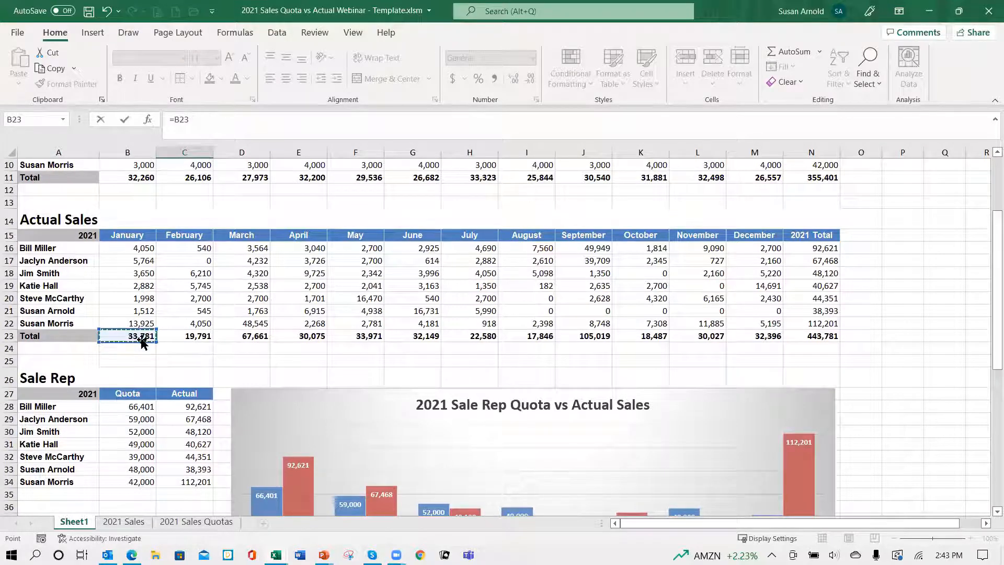
key("Return")
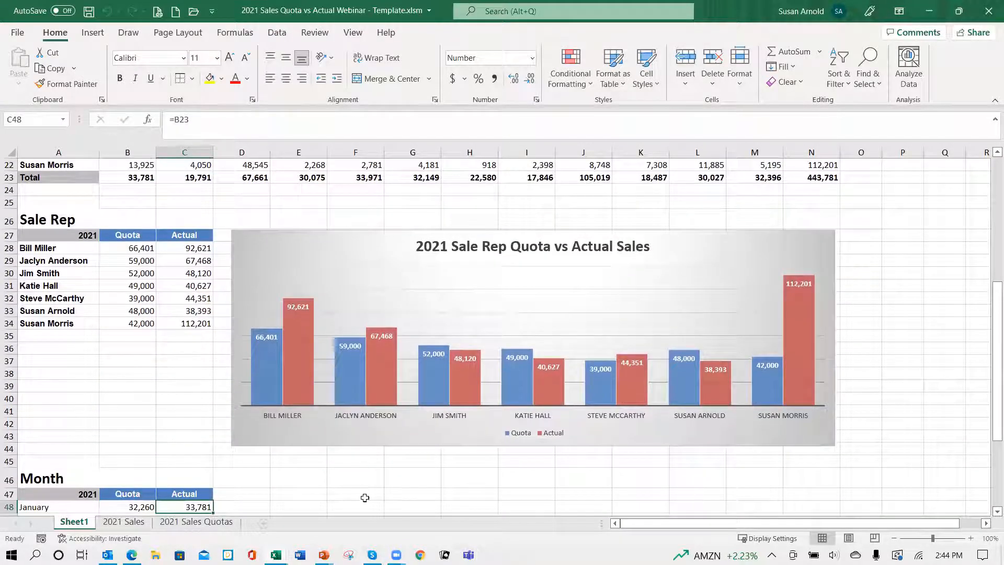
Step: Link February's Actual cell C49 to the Actual Sales table's February total with =C23
scroll(331, 446, "down", 4)
scroll(323, 458, "down", 1)
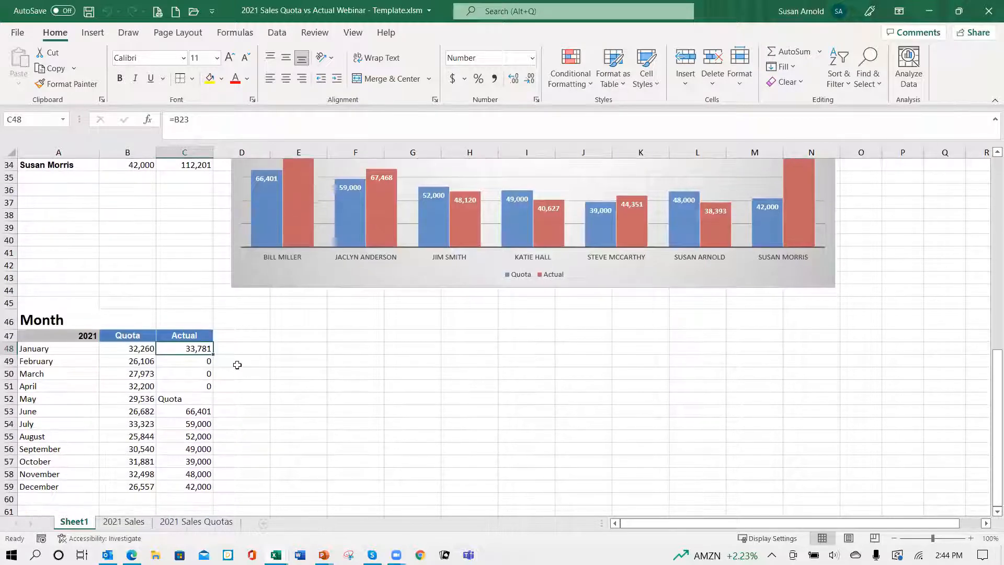
left_click(191, 362)
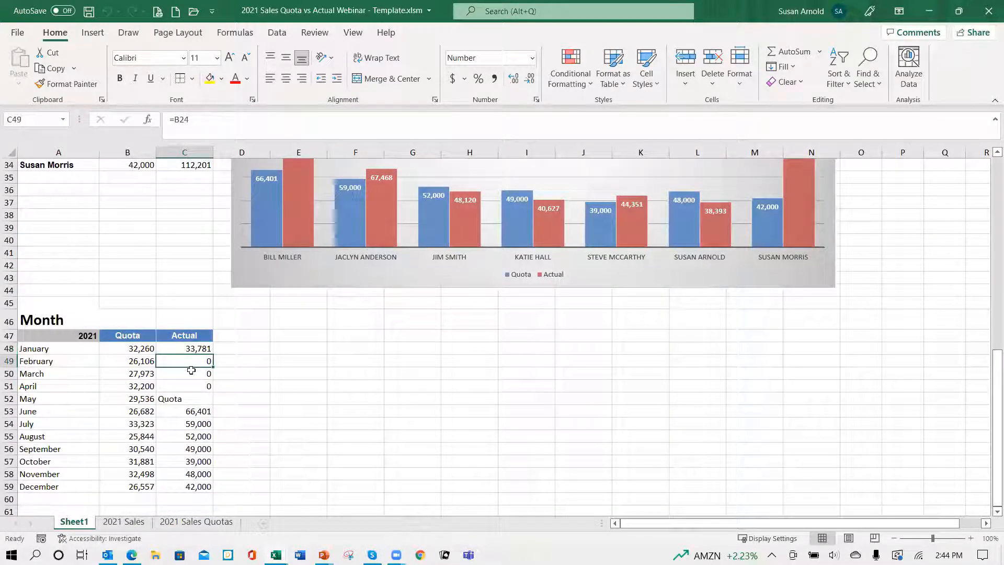
type("=")
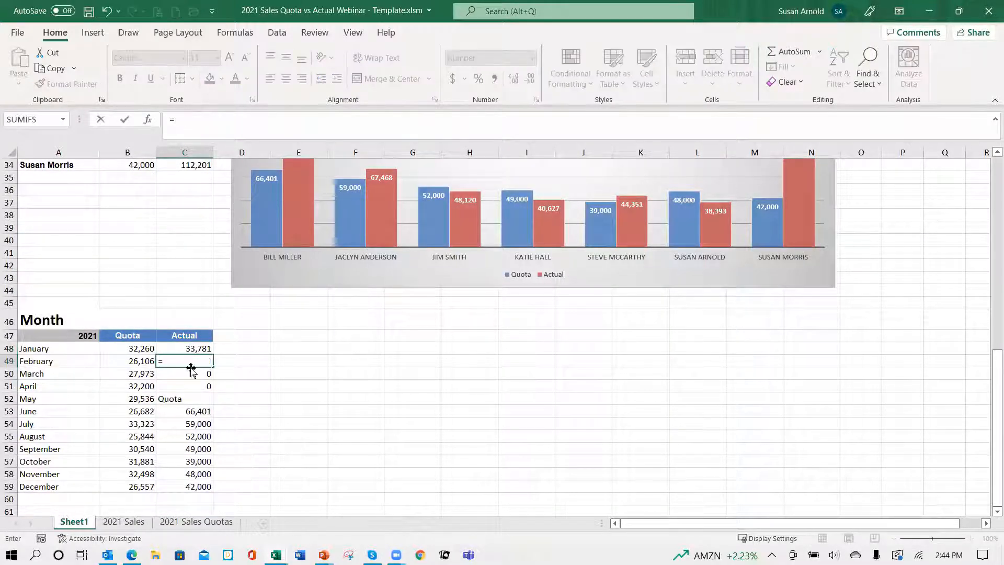
scroll(303, 314, "up", 5)
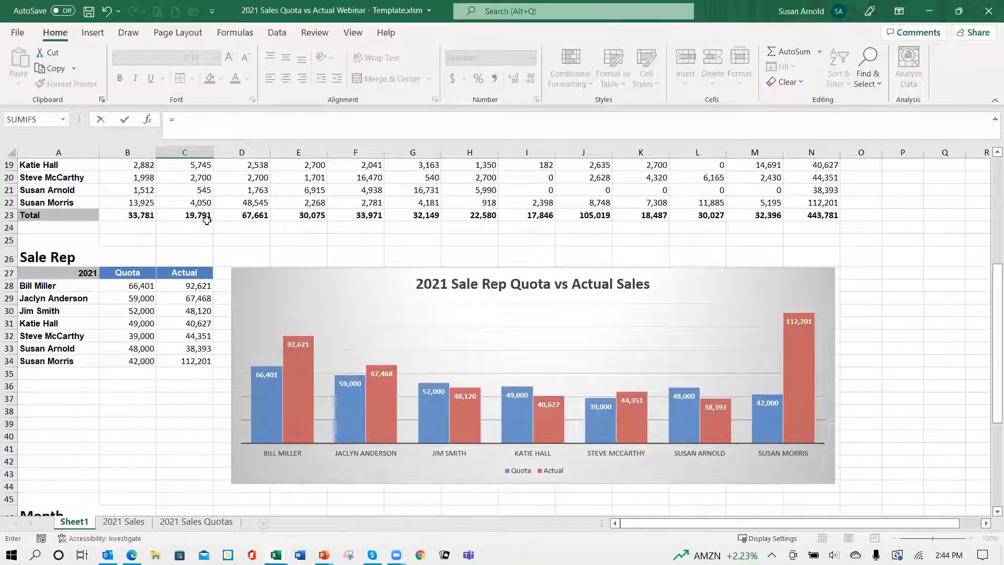
left_click(200, 215)
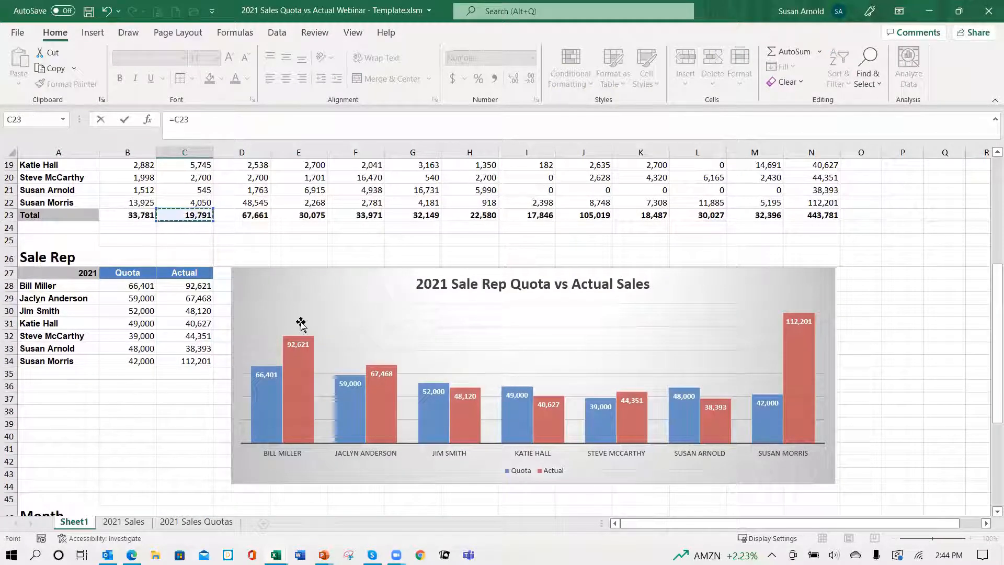
key("ctrl+Return")
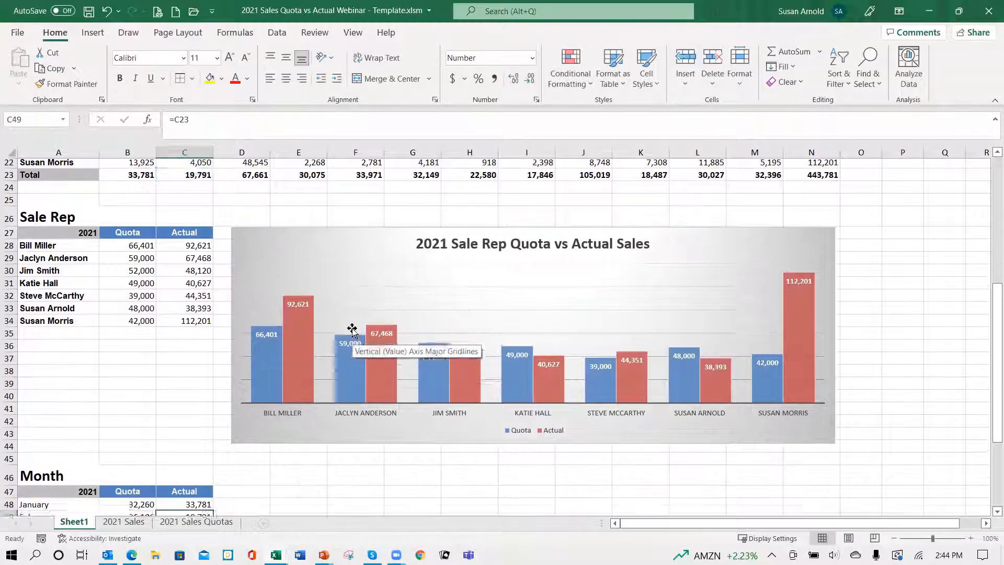
Step: Link March's Actual cell C50 in the Month table to the Actual Sales March total with =D23
scroll(276, 478, "down", 1)
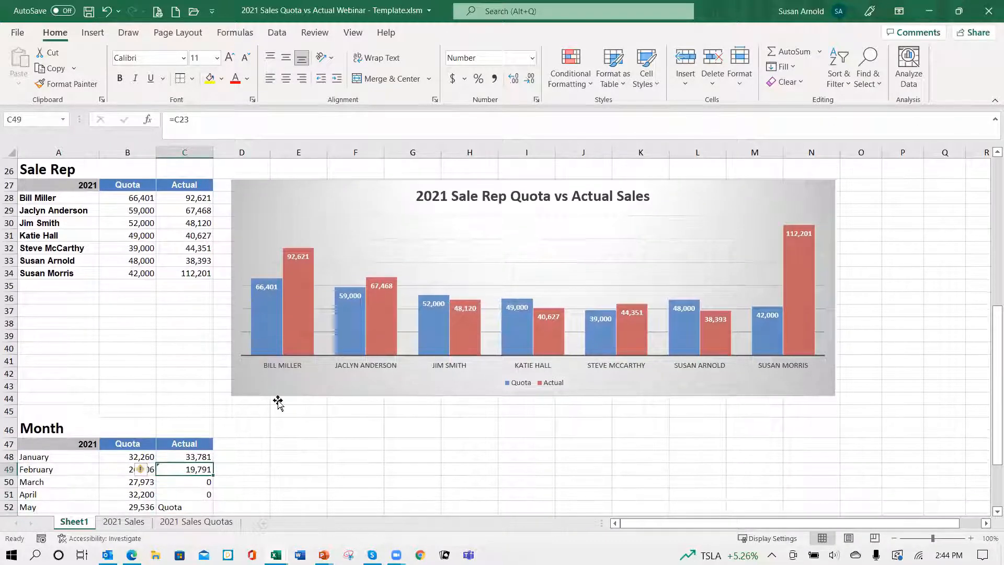
scroll(261, 169, "up", 7)
scroll(256, 215, "down", 4)
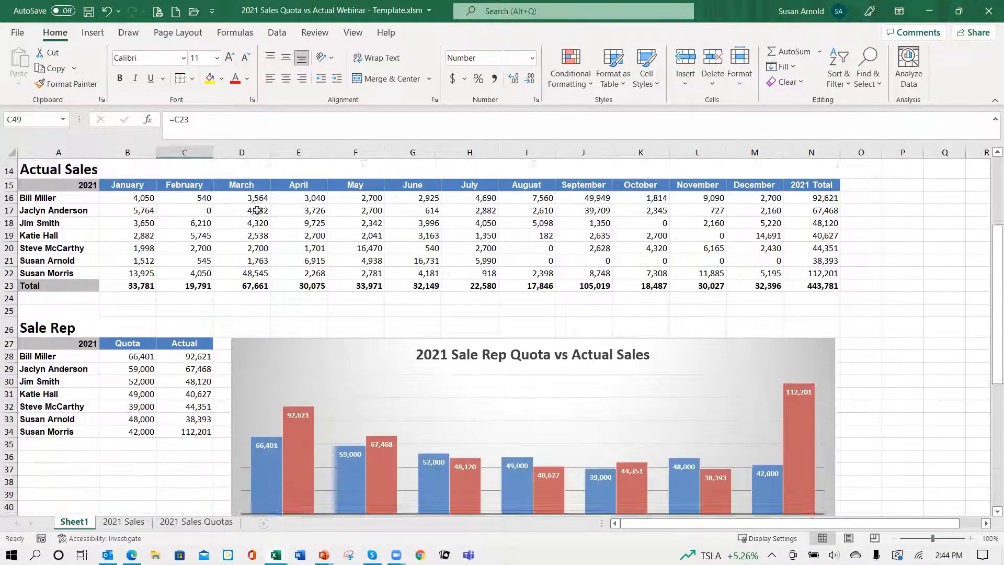
scroll(256, 215, "down", 5)
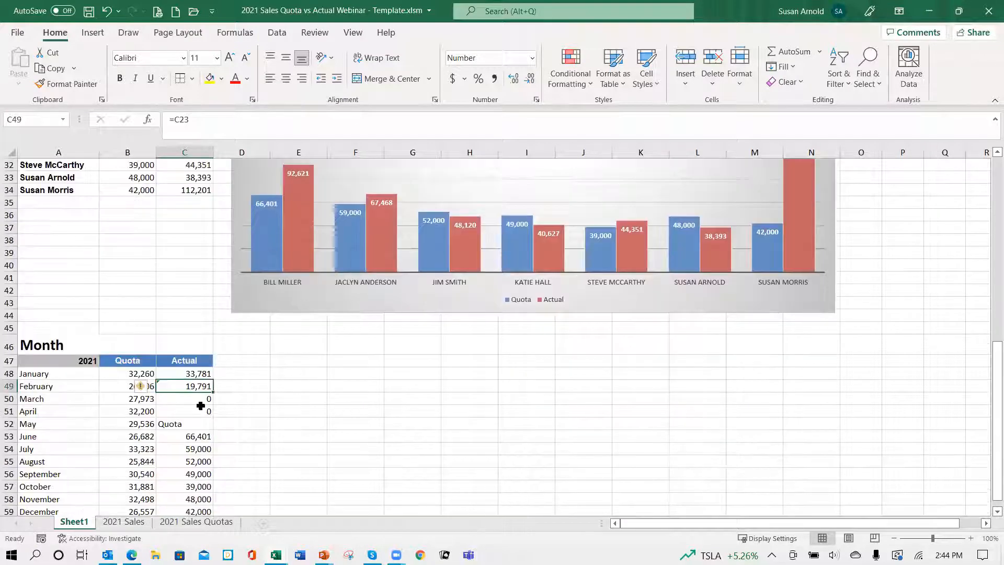
left_click(203, 398)
type("=")
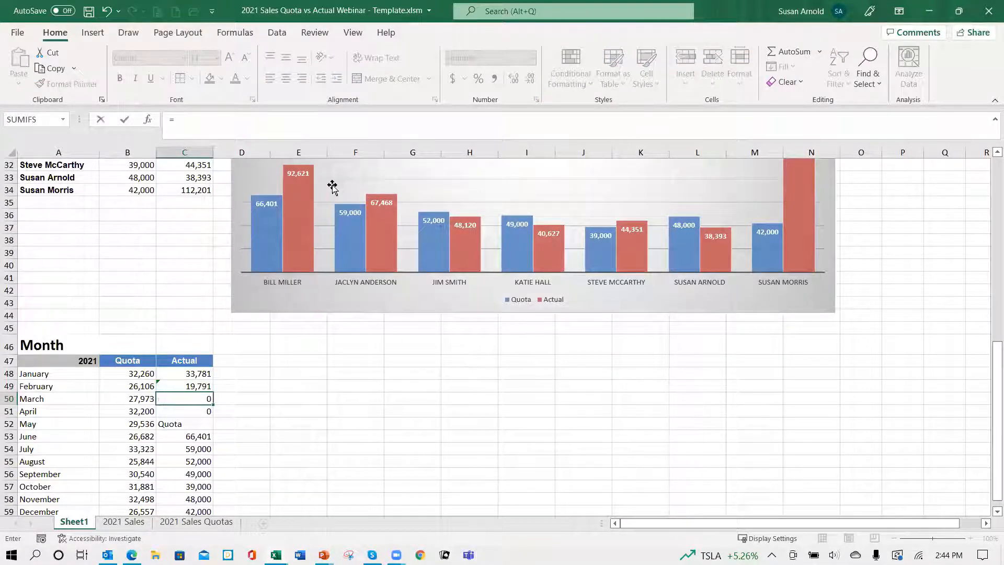
scroll(332, 187, "up", 7)
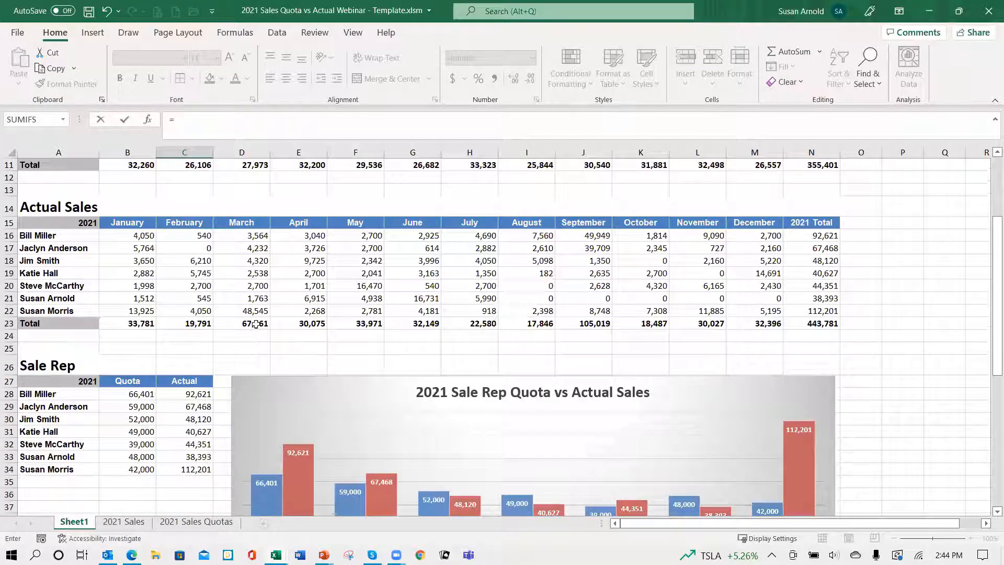
left_click(257, 324)
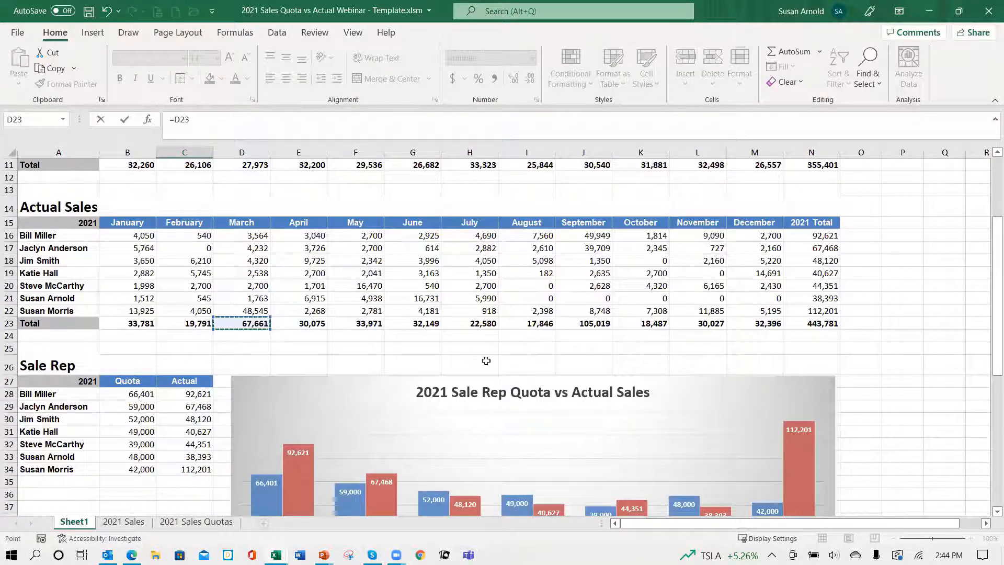
key("ctrl+Return")
Step: Link April's Actual cell C51 to the April total in the Actual Sales table with =E23
scroll(322, 461, "down", 2)
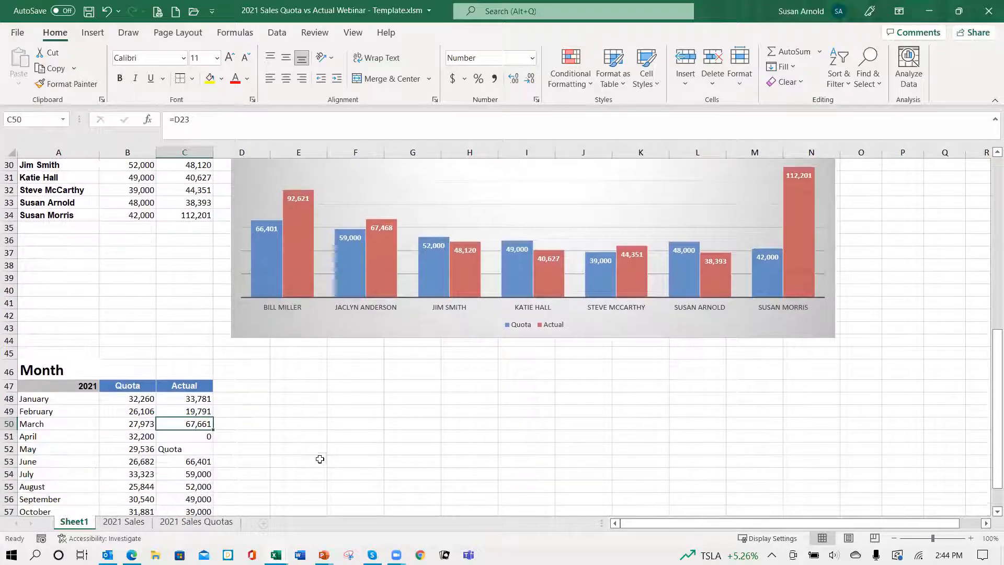
left_click(196, 439)
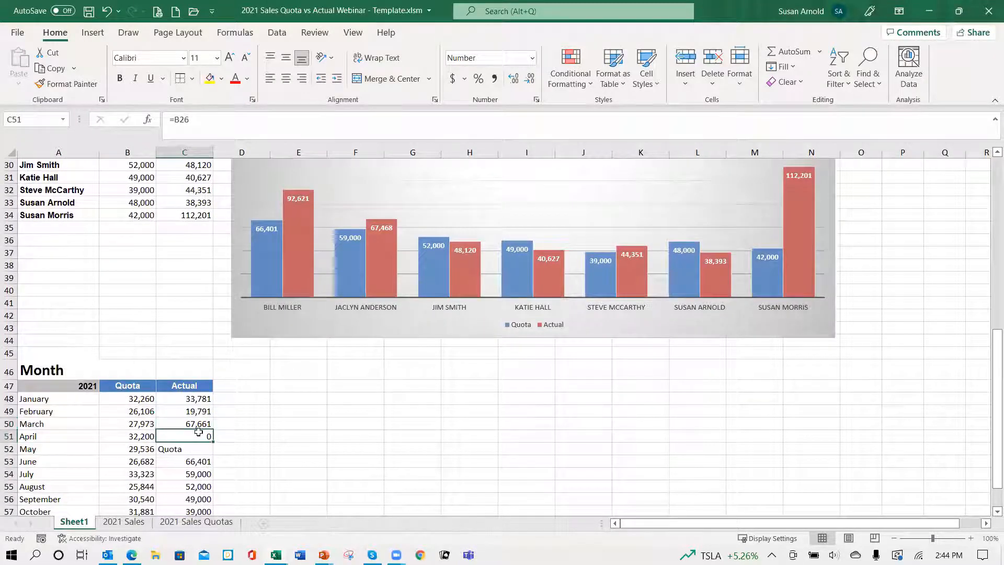
type("=")
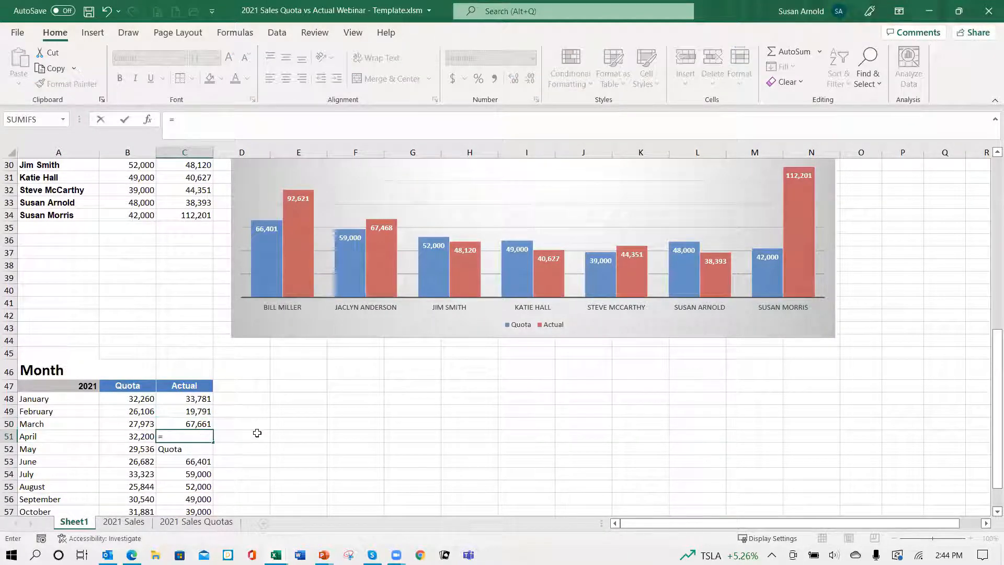
scroll(518, 178, "up", 2)
scroll(518, 178, "up", 5)
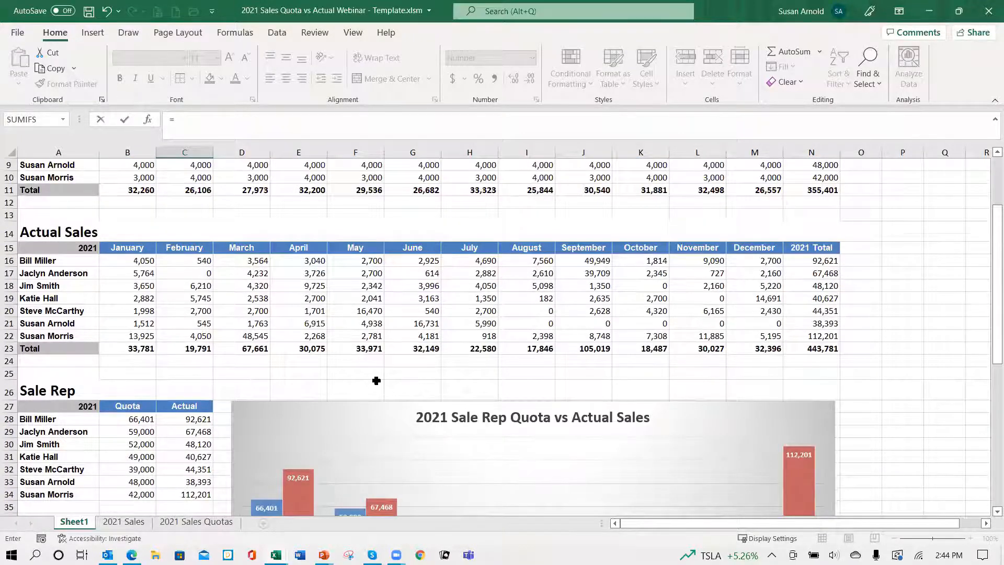
scroll(378, 379, "down", 6)
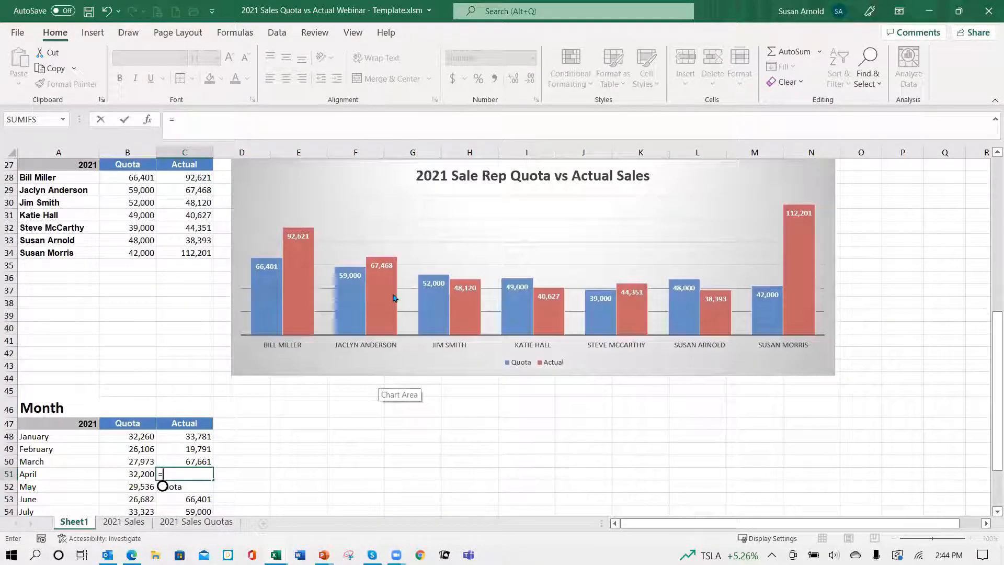
scroll(378, 379, "up", 5)
left_click(322, 315)
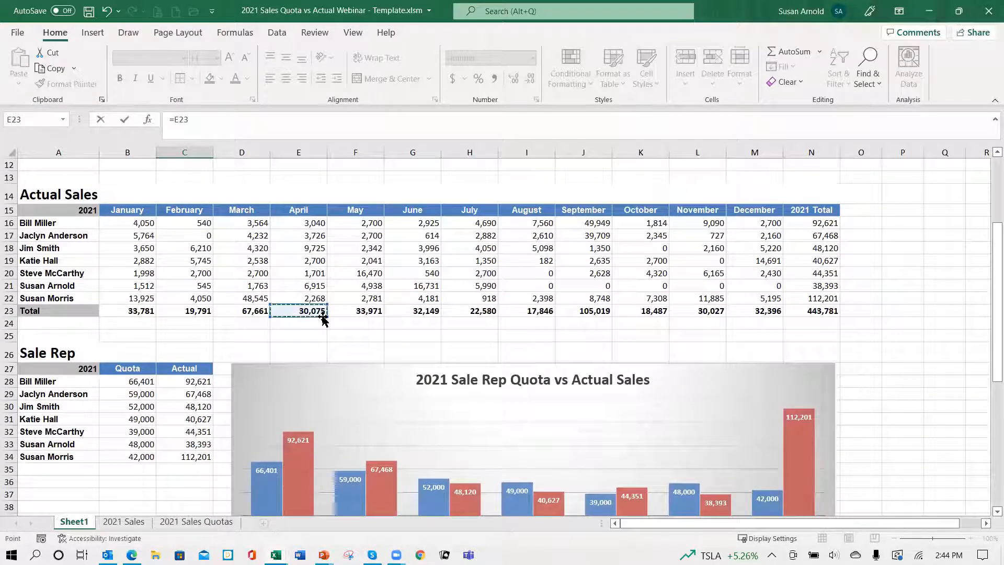
key("ctrl+Return")
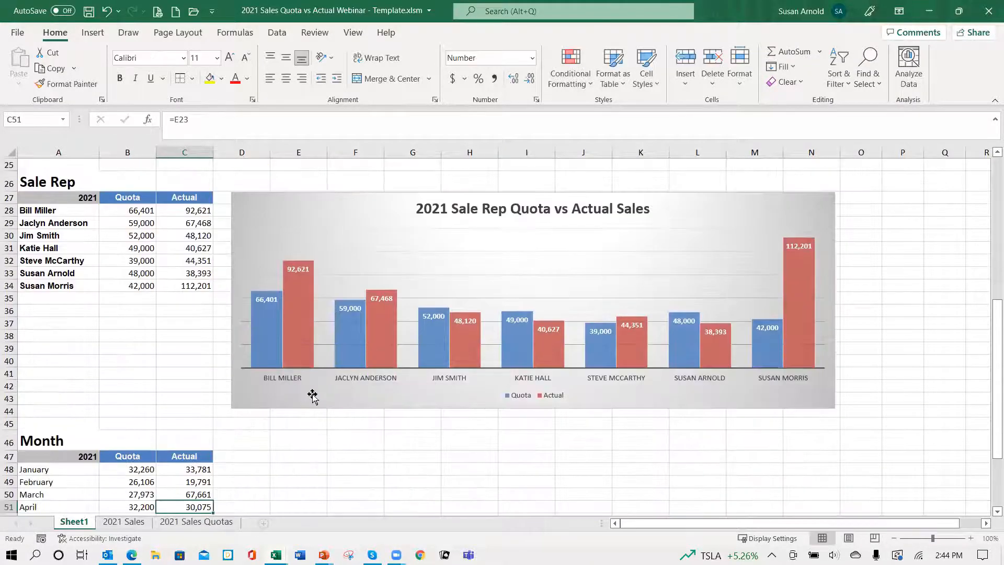
Step: Replace the contents of May's Actual cell C52 with =F23, the May total from the Actual Sales table
scroll(298, 397, "down", 4)
left_click(186, 366)
double_click(191, 363)
key("BackSpace")
key("BackSpace")
key("BackSpace")
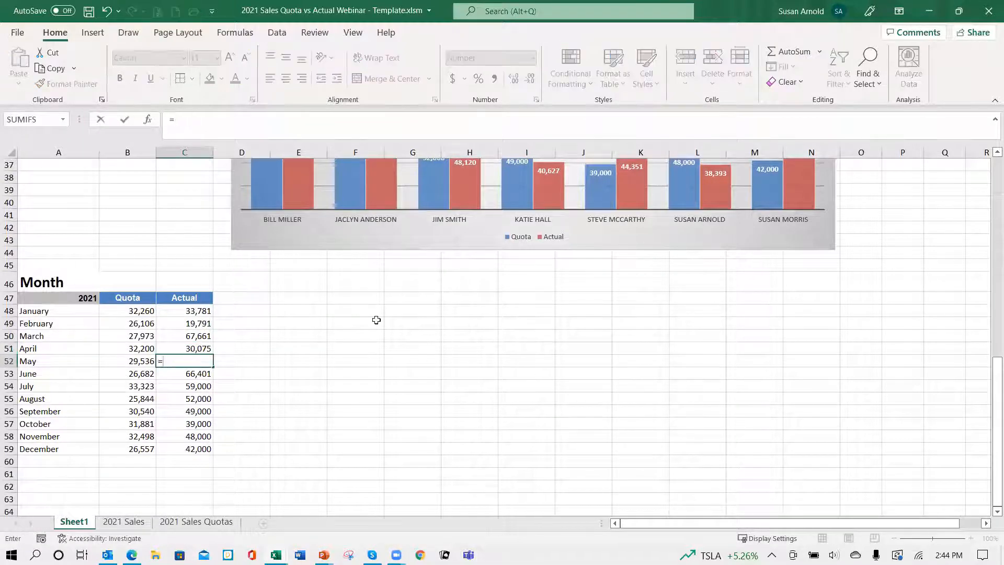
scroll(381, 319, "up", 10)
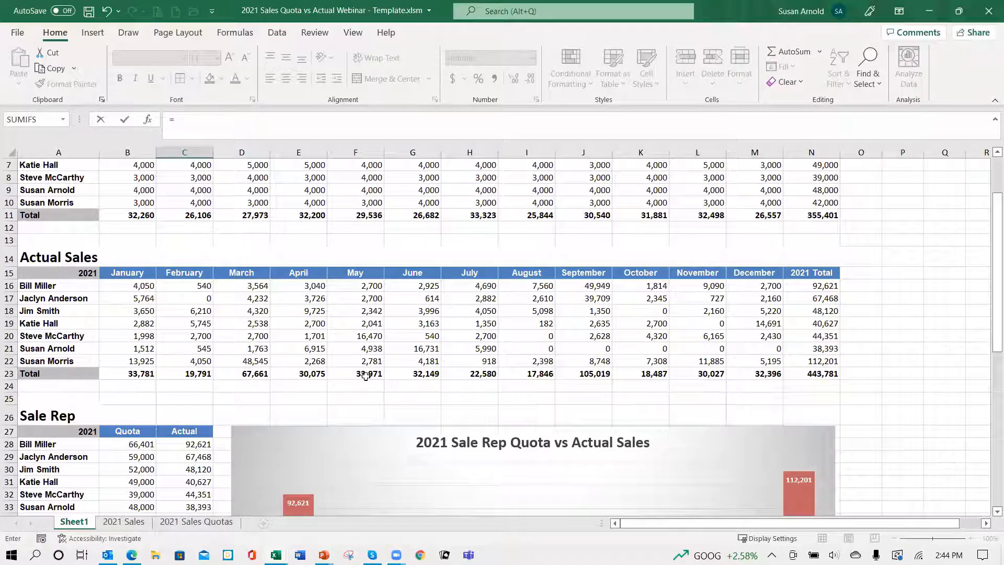
left_click(366, 376)
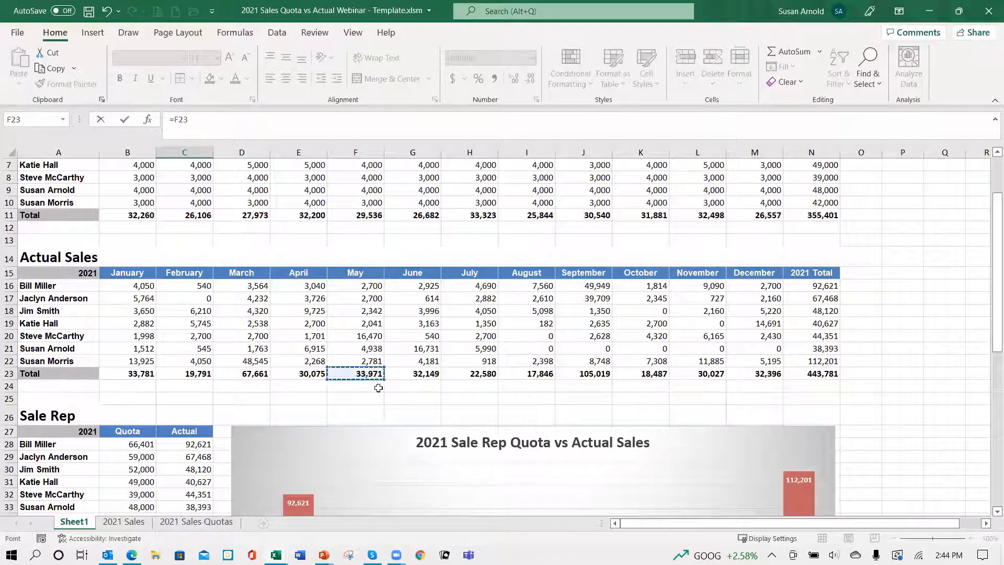
key("ctrl+Return")
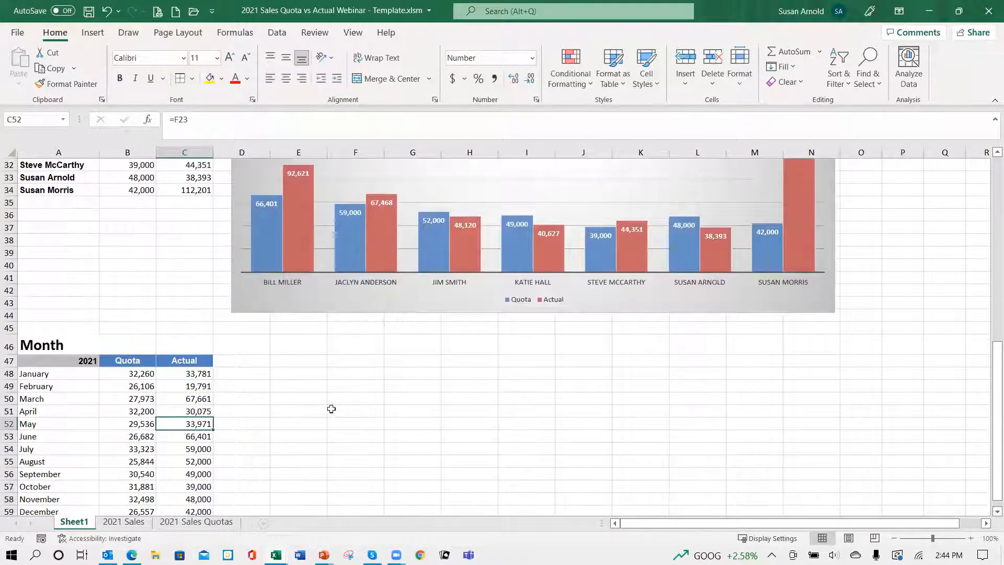
Step: Try to link June's Actual cell C53 to the June total in the Actual Sales table
scroll(295, 416, "down", 1)
left_click(204, 399)
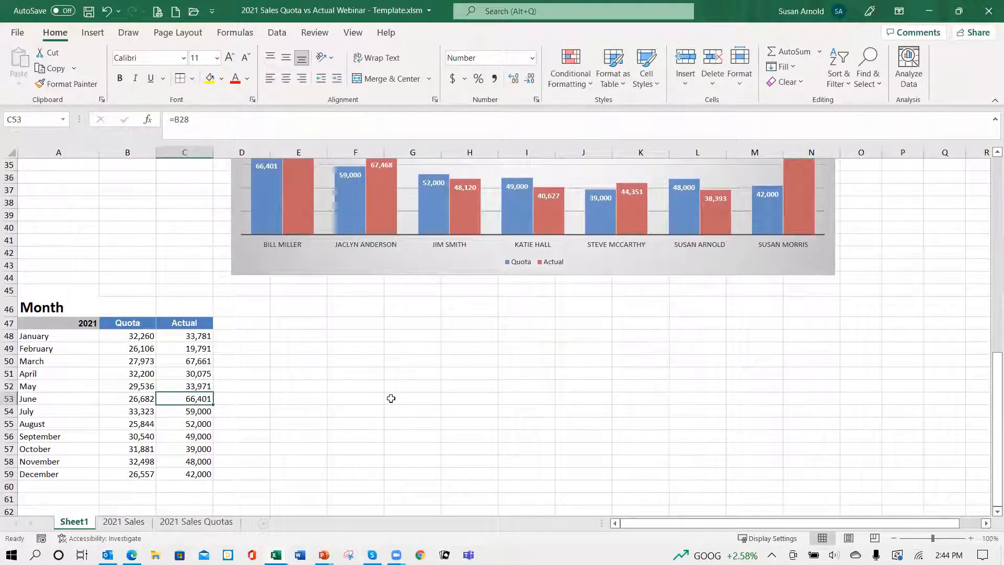
type("=")
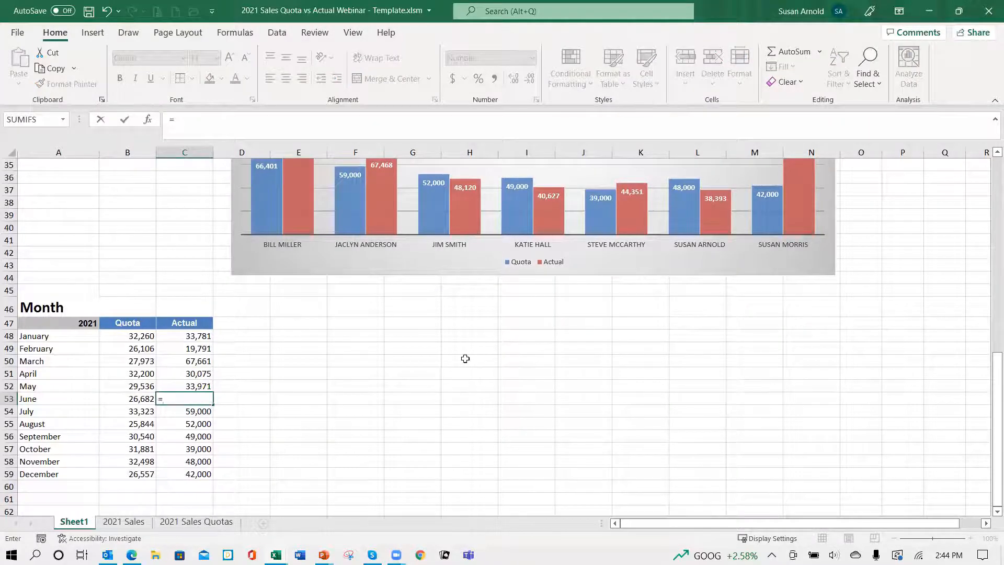
scroll(504, 314, "up", 7)
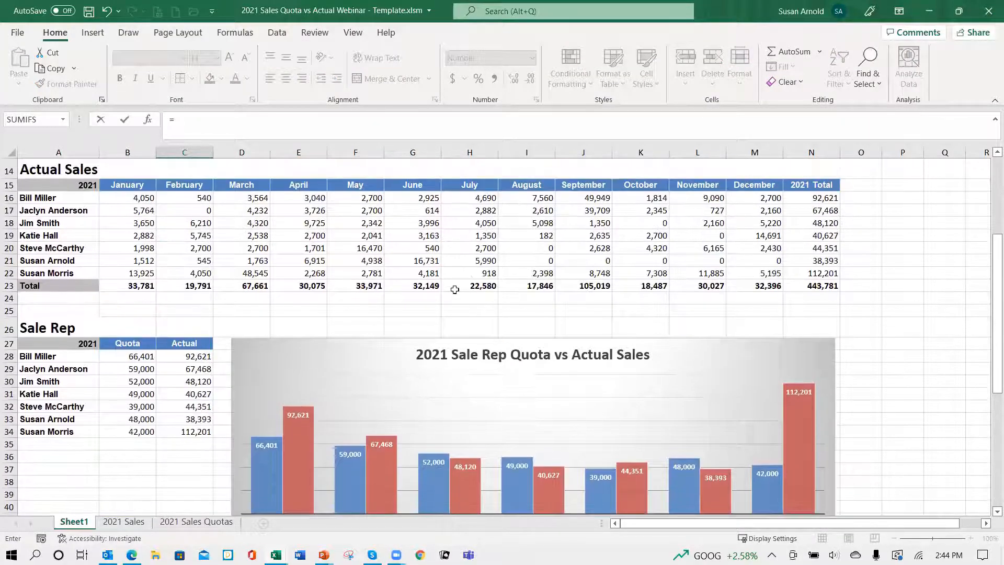
left_click(437, 291)
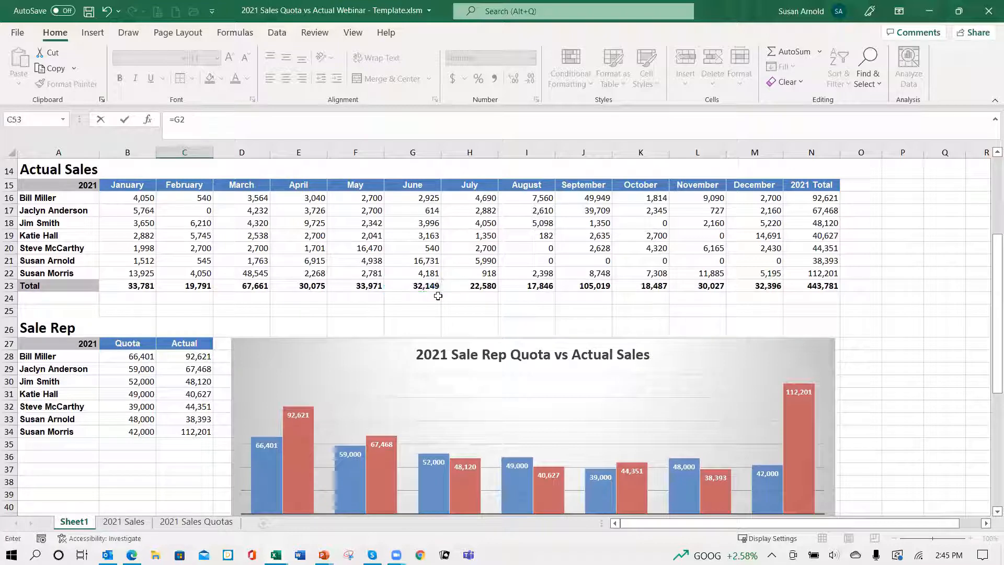
scroll(282, 375, "down", 7)
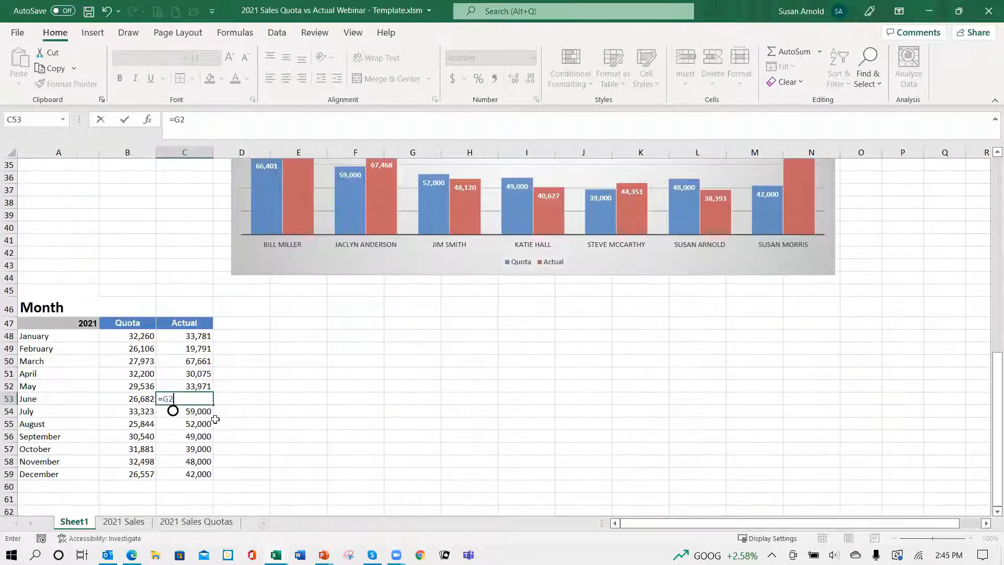
key("Return")
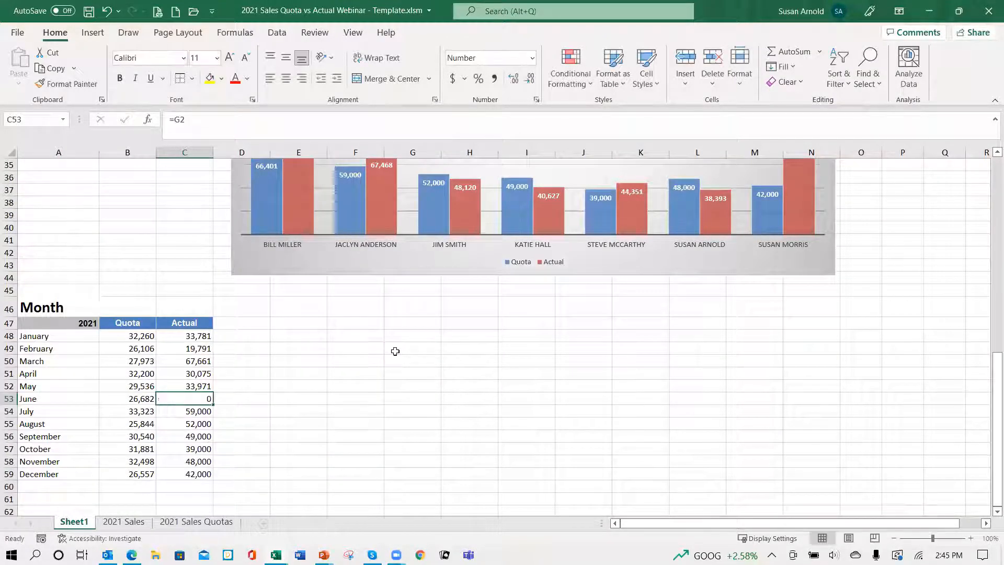
Step: Set the formula in June's Actual cell C53 to =G23, the June total of the Actual Sales table
double_click(207, 399)
key("BackSpace")
key("BackSpace")
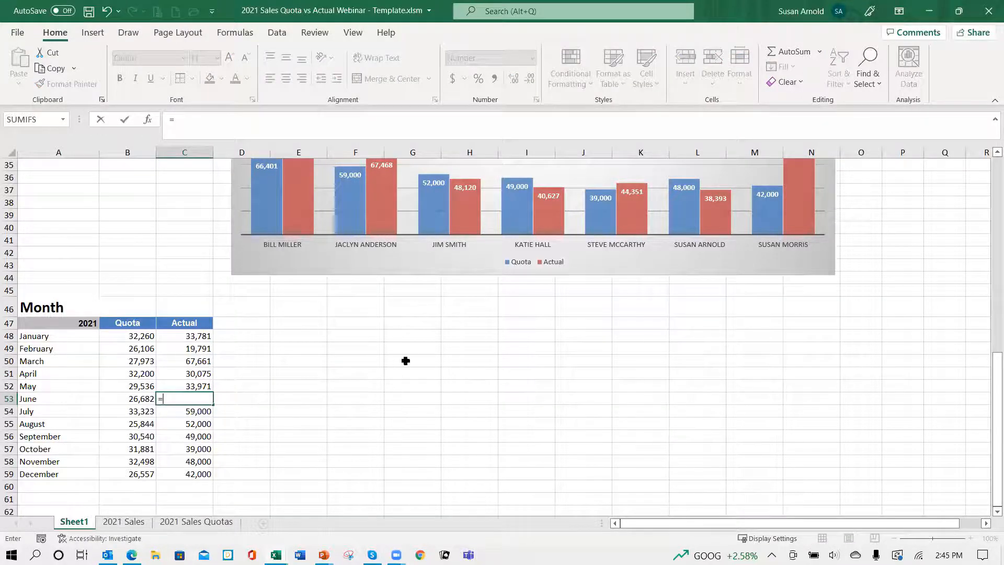
scroll(403, 361, "up", 5)
scroll(413, 356, "up", 3)
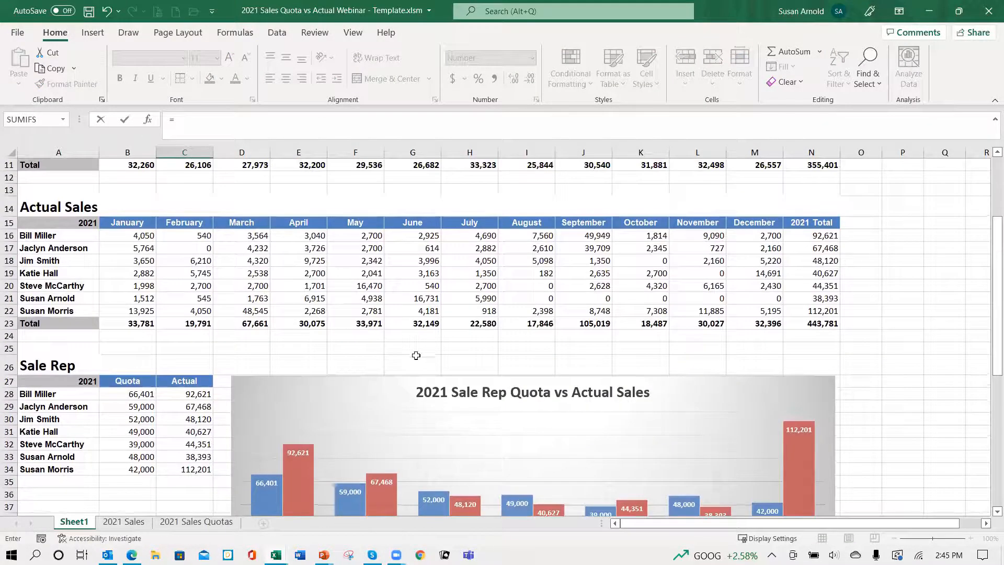
left_click(427, 321)
key("ctrl+Return")
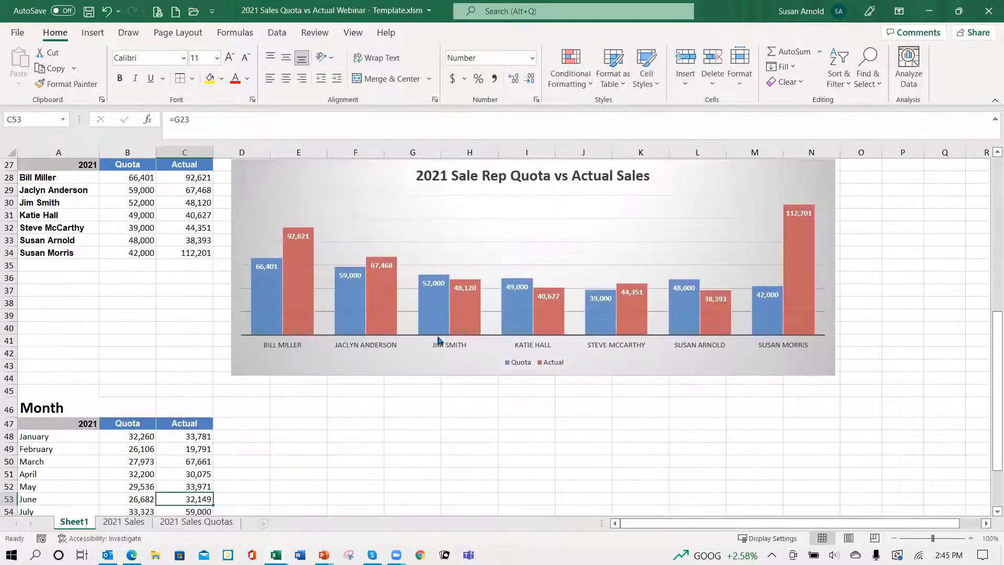
Step: Link July's Actual cell C54 to the July total in the Actual Sales table with =H23
scroll(311, 377, "down", 3)
left_click(195, 399)
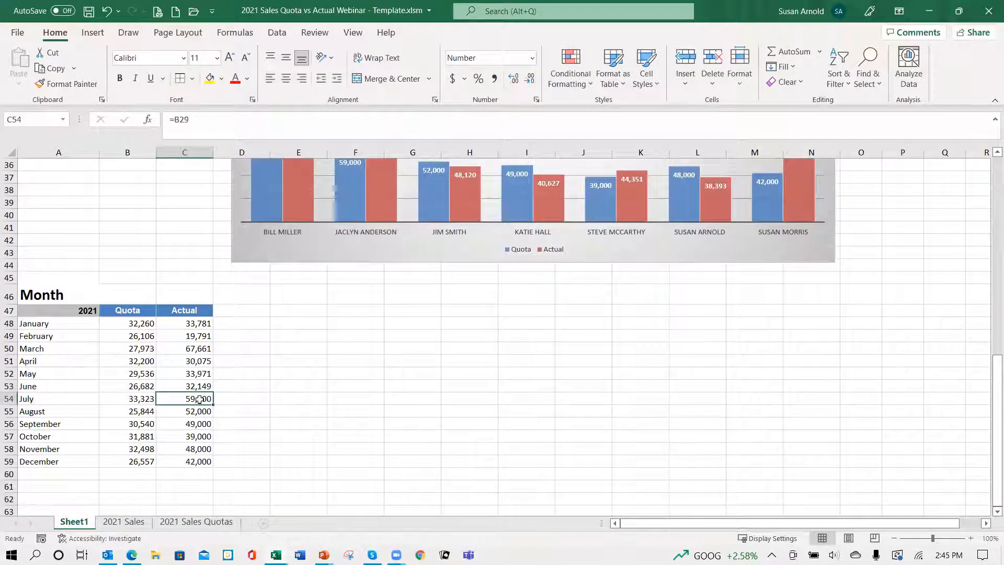
type("=")
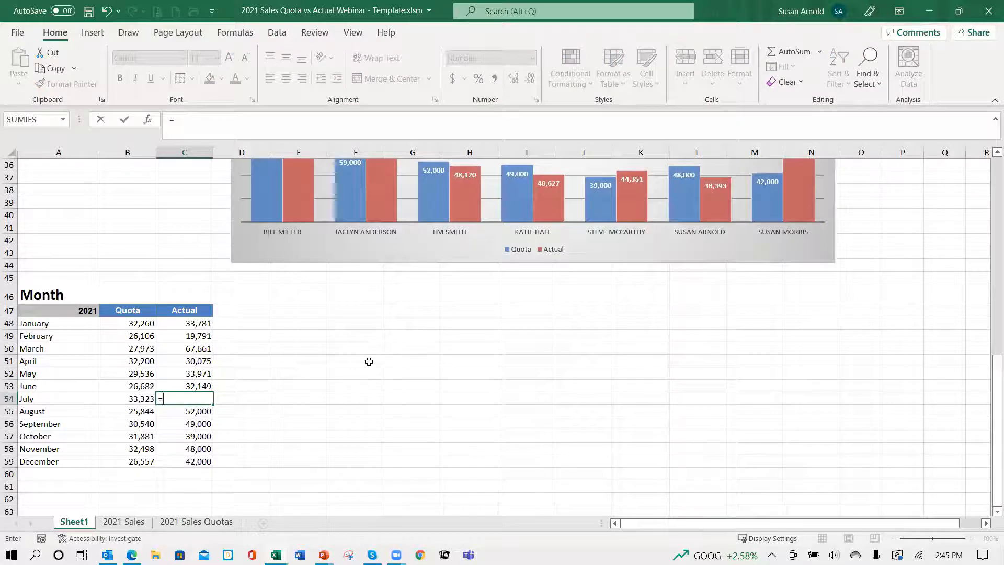
scroll(368, 358, "up", 8)
left_click(487, 313)
key("ctrl+Return")
Step: Link August's Actual cell C55 to the August total in the Actual Sales table with =I23
scroll(439, 396, "down", 2)
left_click(194, 436)
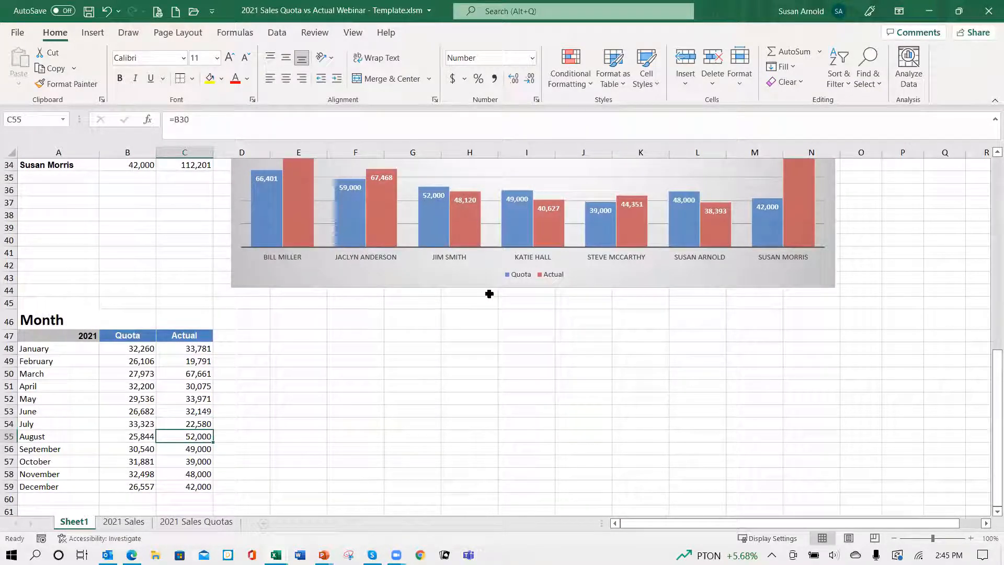
type("=")
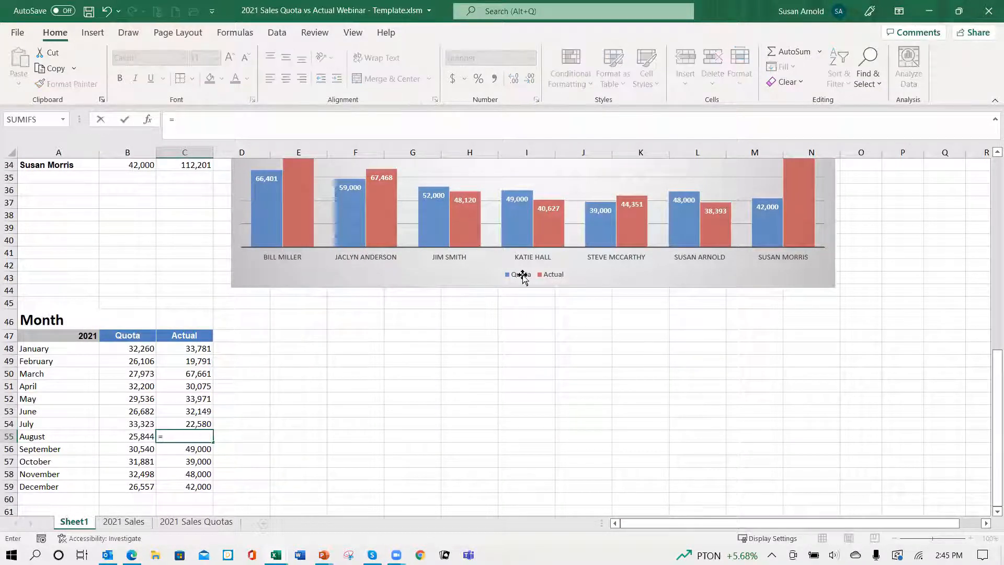
scroll(578, 282, "up", 4)
scroll(581, 282, "up", 2)
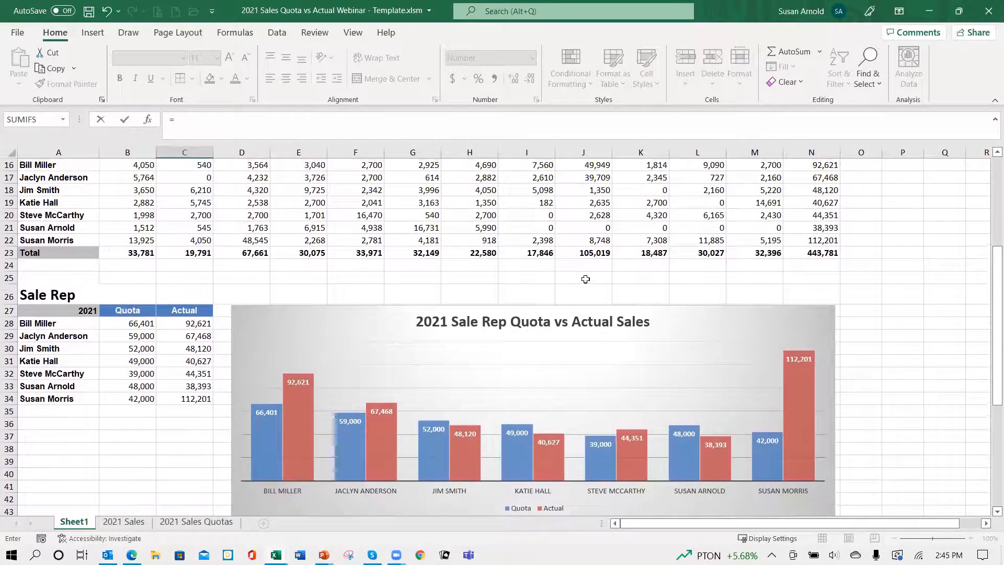
scroll(531, 323, "down", 6)
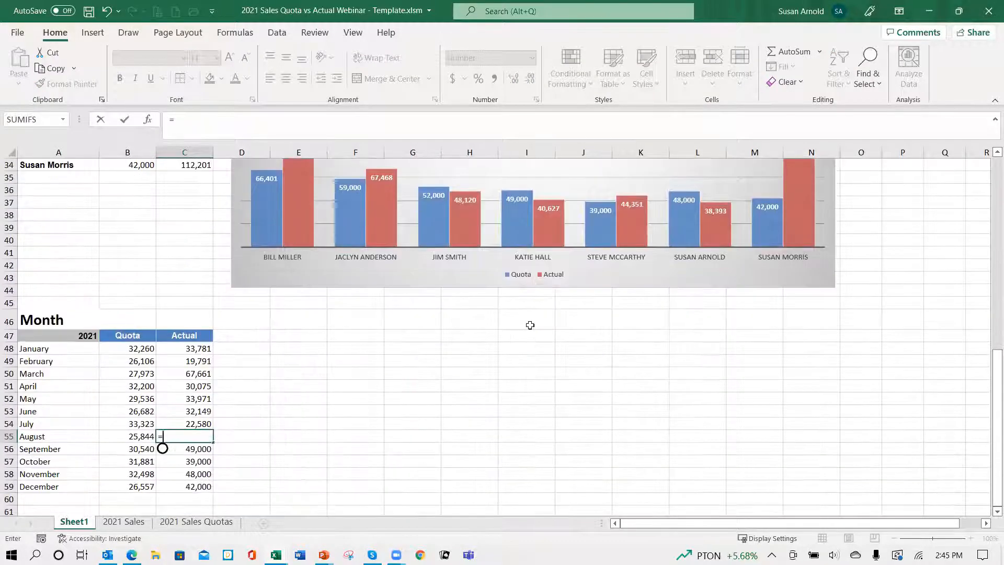
scroll(553, 289, "up", 7)
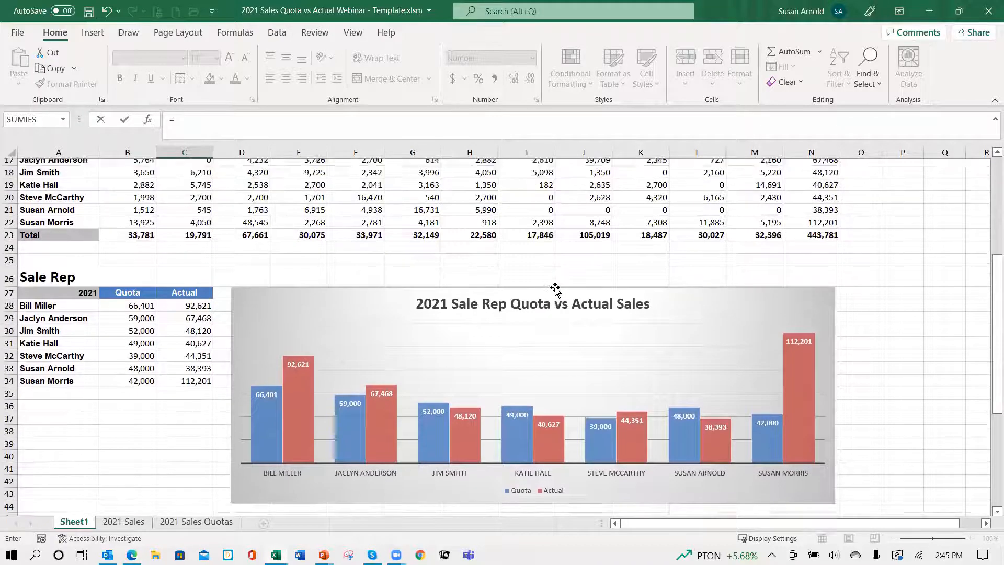
left_click(535, 298)
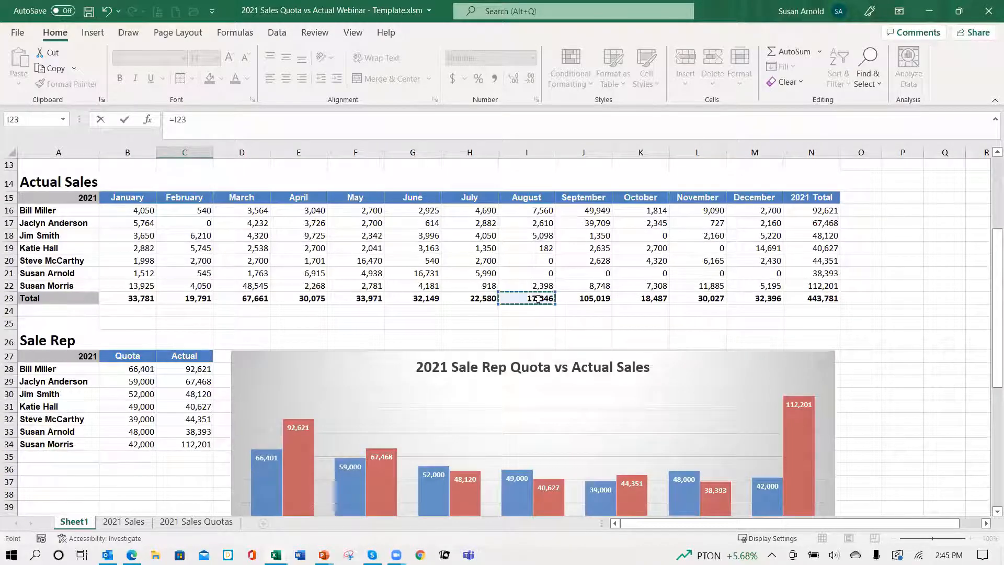
key("ctrl+Return")
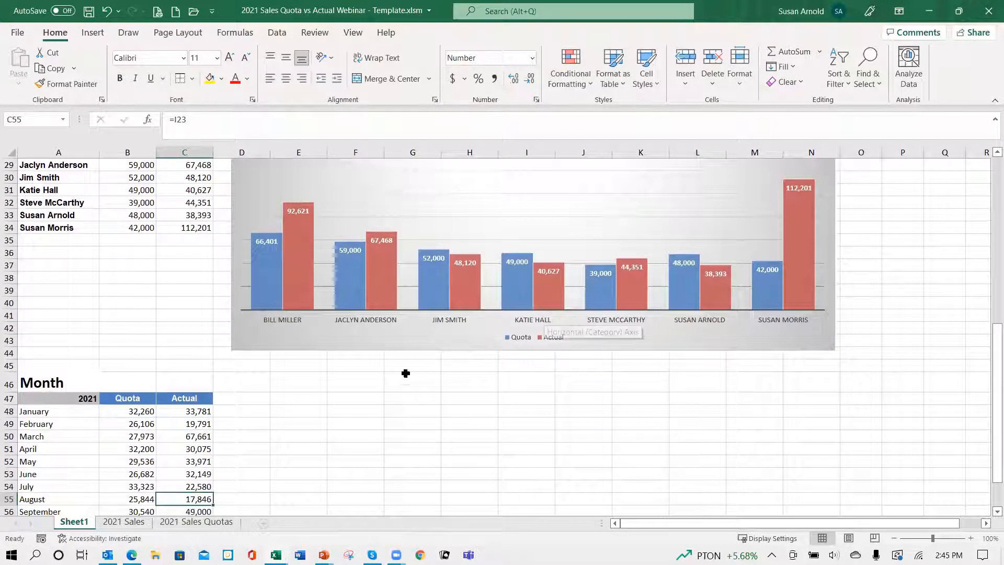
Step: Link September's Actual cell C56 to the September total in the Actual Sales table with =J23
scroll(403, 382, "down", 4)
left_click(187, 363)
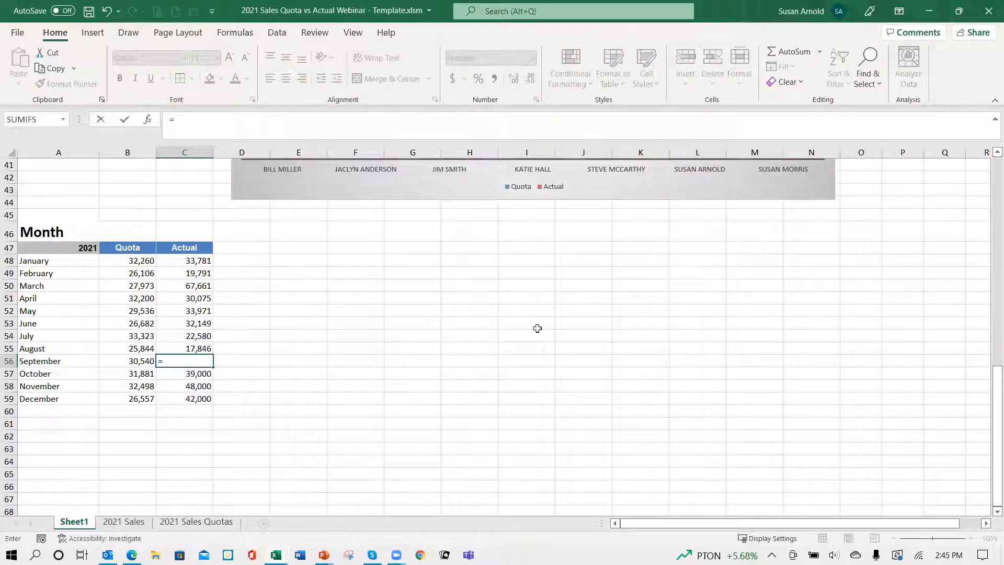
scroll(603, 314, "up", 9)
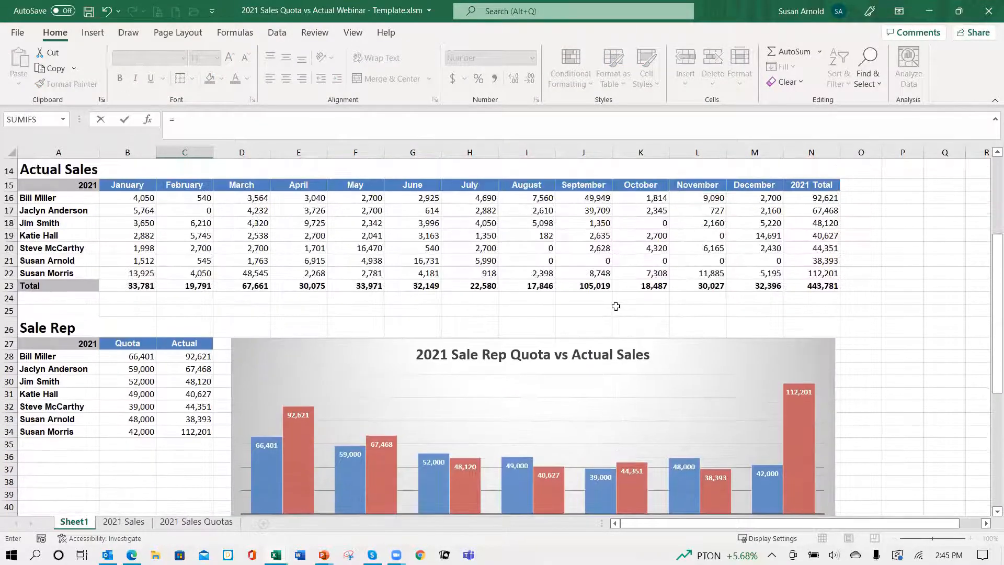
scroll(616, 307, "down", 6)
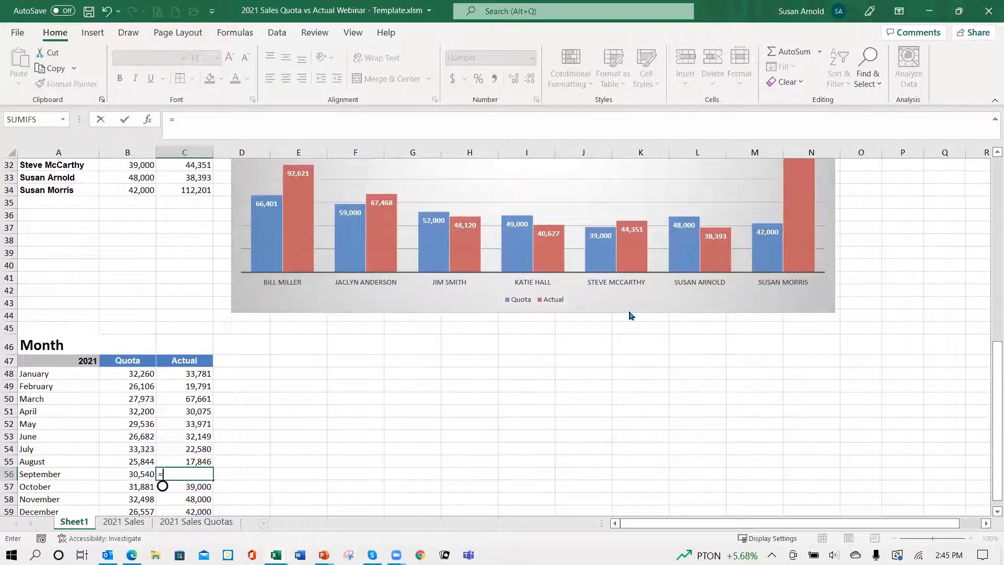
scroll(631, 316, "up", 7)
left_click(606, 323)
scroll(607, 334, "down", 2)
key("Return")
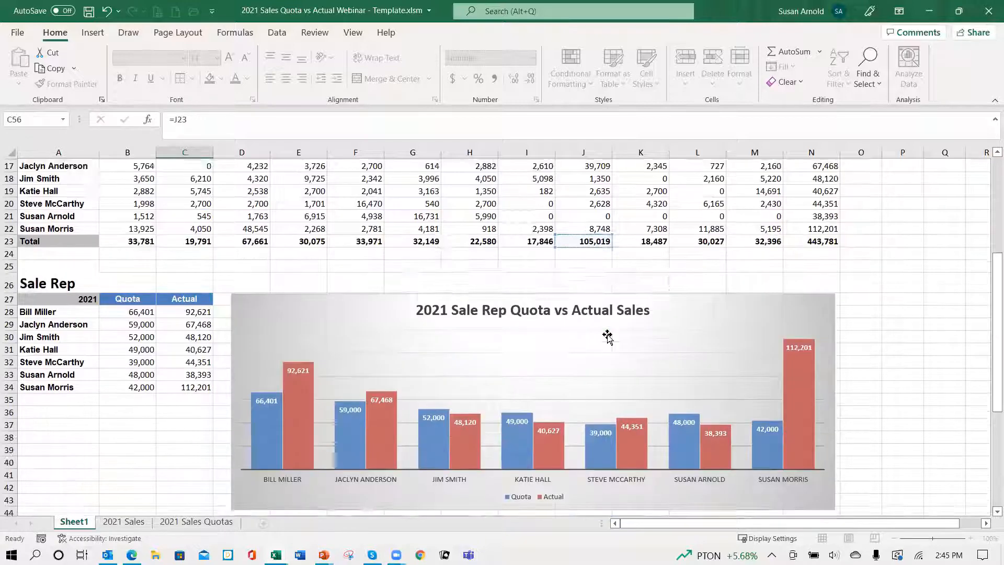
Step: Link October's Actual cell C57 to the October total in the Actual Sales table with =K23
scroll(607, 337, "down", 8)
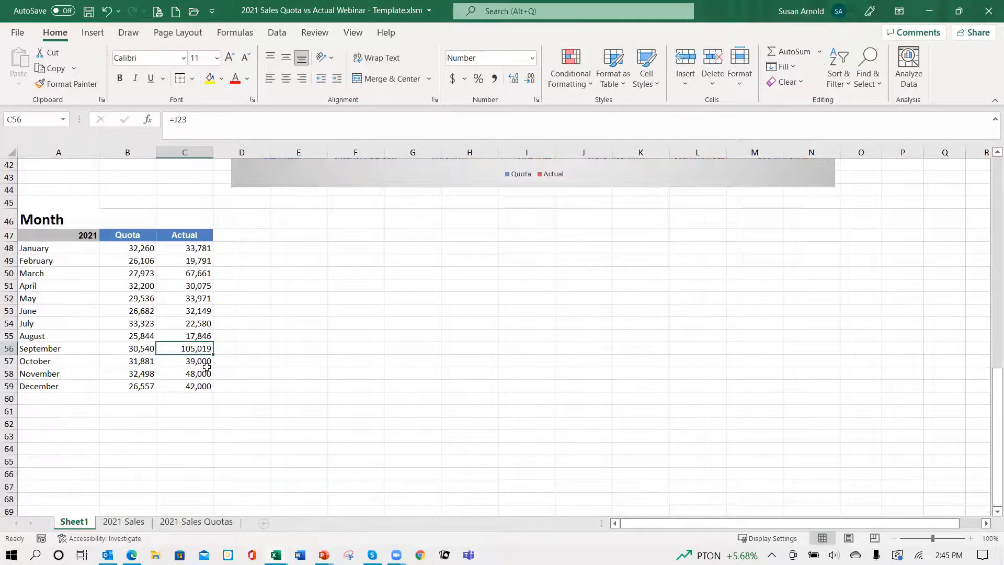
left_click(202, 361)
type("=")
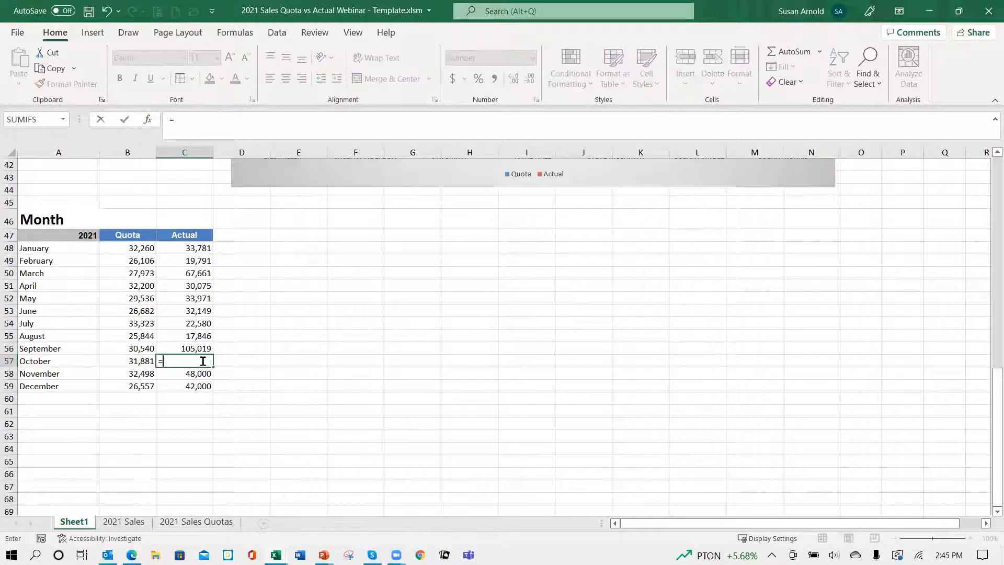
scroll(570, 283, "up", 3)
scroll(570, 282, "up", 7)
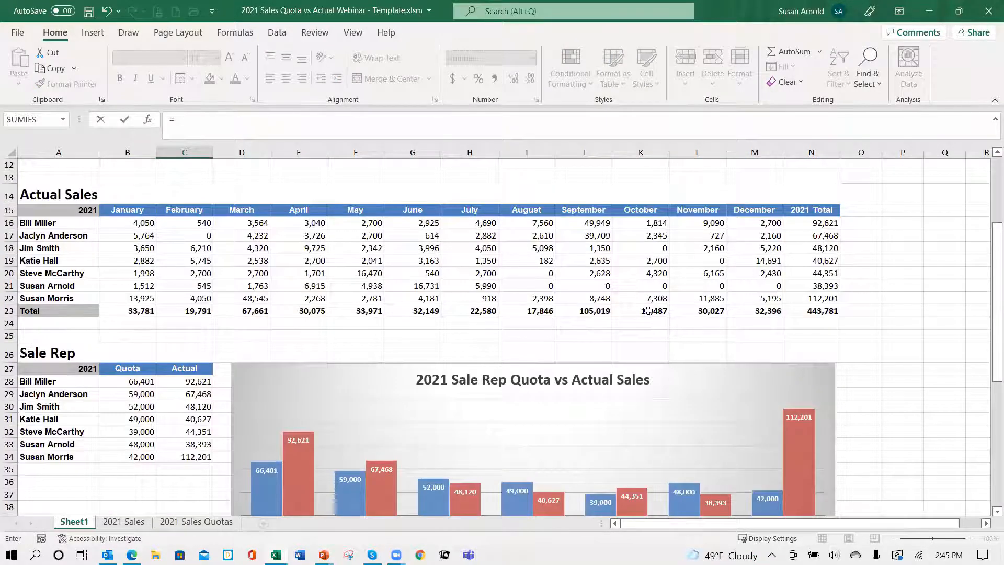
left_click(649, 311)
key("ctrl+Return")
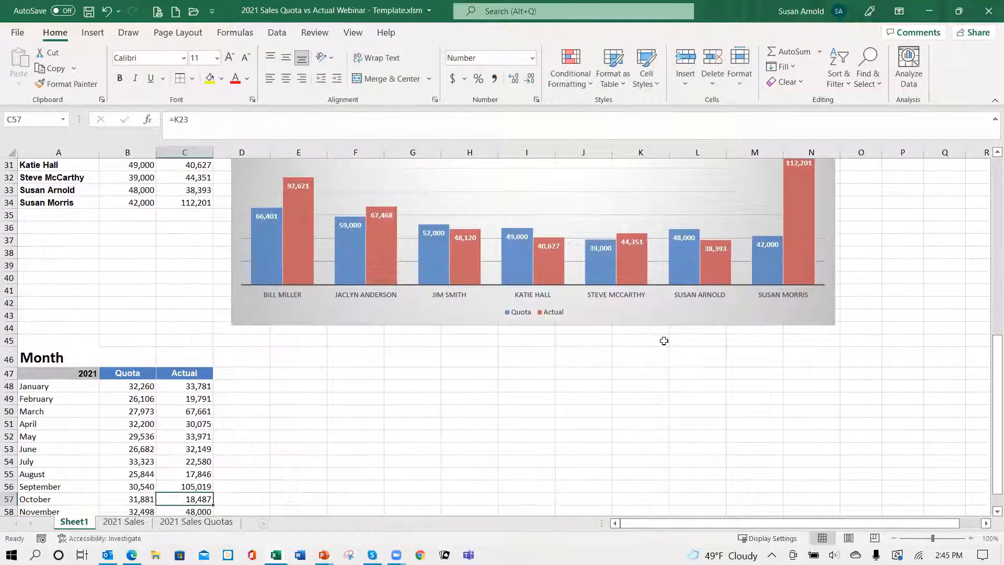
Step: Link November's Actual cell C58 to the November total in the Actual Sales table with =L23
scroll(322, 435, "down", 3)
left_click(193, 399)
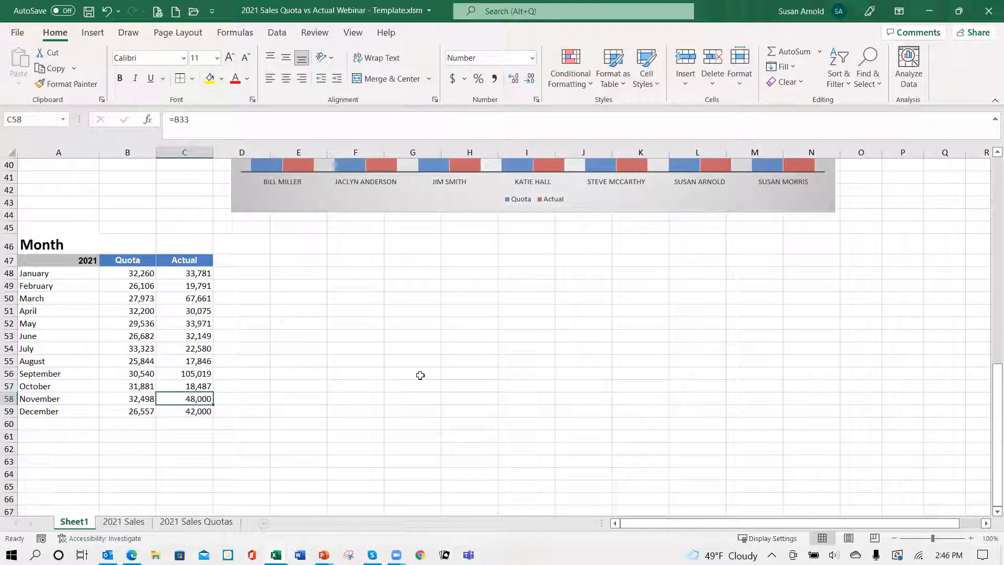
type("=")
scroll(616, 325, "up", 7)
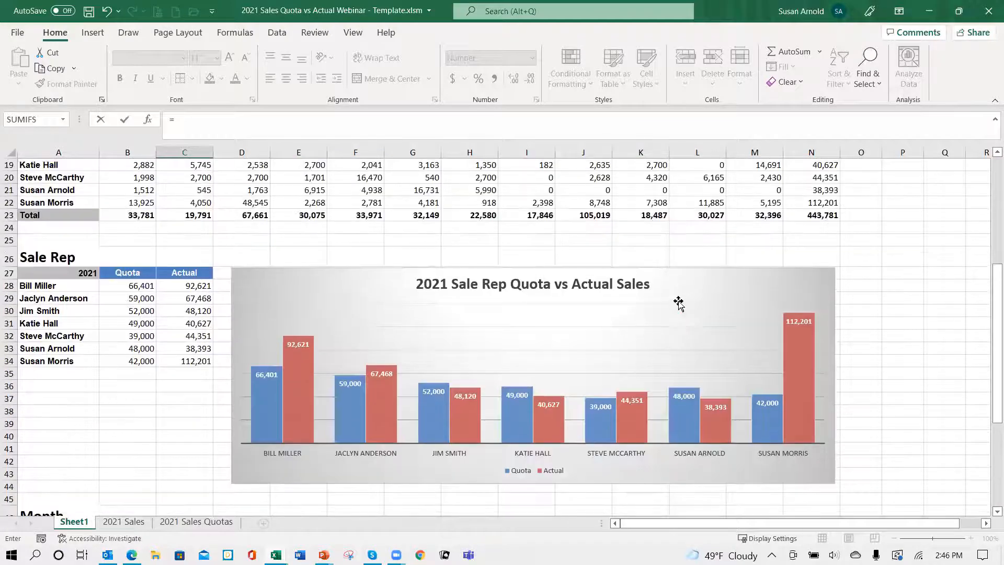
scroll(678, 303, "up", 3)
left_click(715, 338)
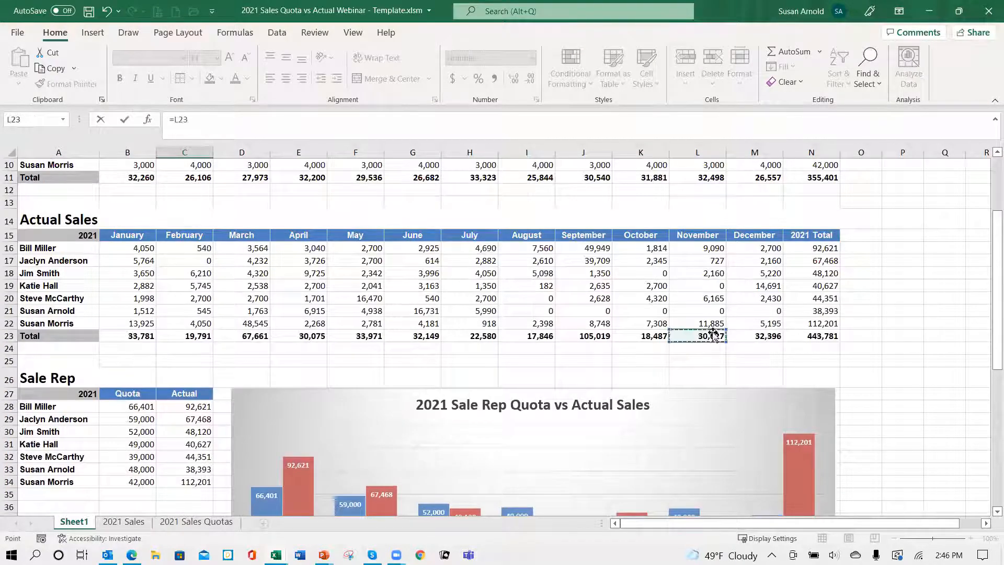
key("ctrl+Return")
Step: Replace the formula in December's Actual cell C59 with =M23, the December total of the Actual Sales table
scroll(728, 349, "down", 3)
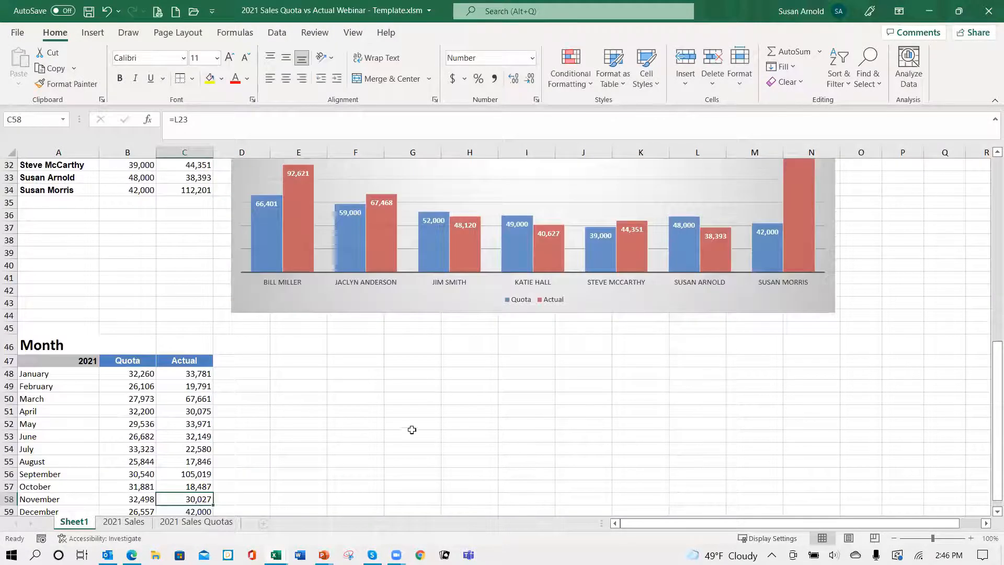
left_click(204, 398)
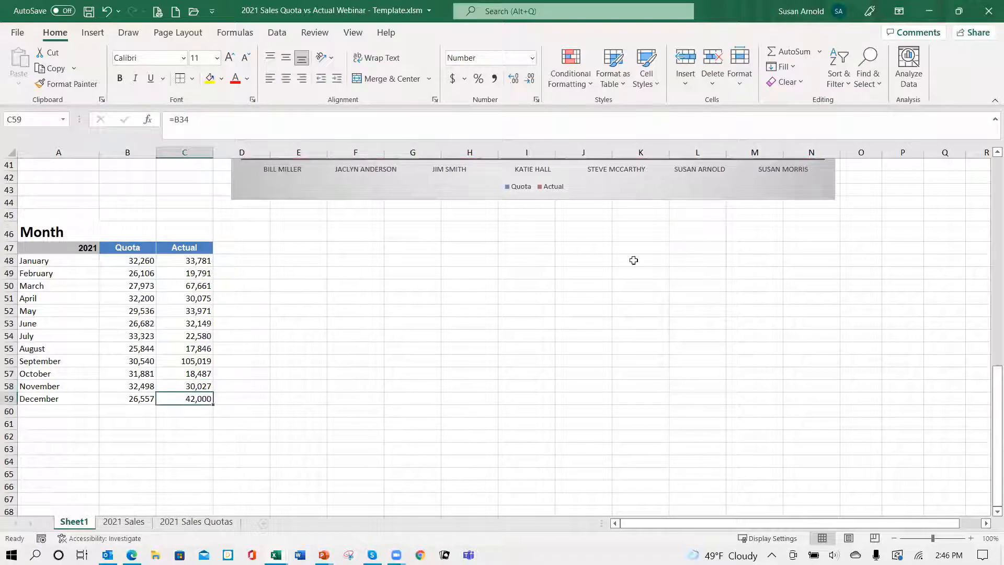
key("F2")
key("BackSpace")
key("BackSpace")
key("BackSpace")
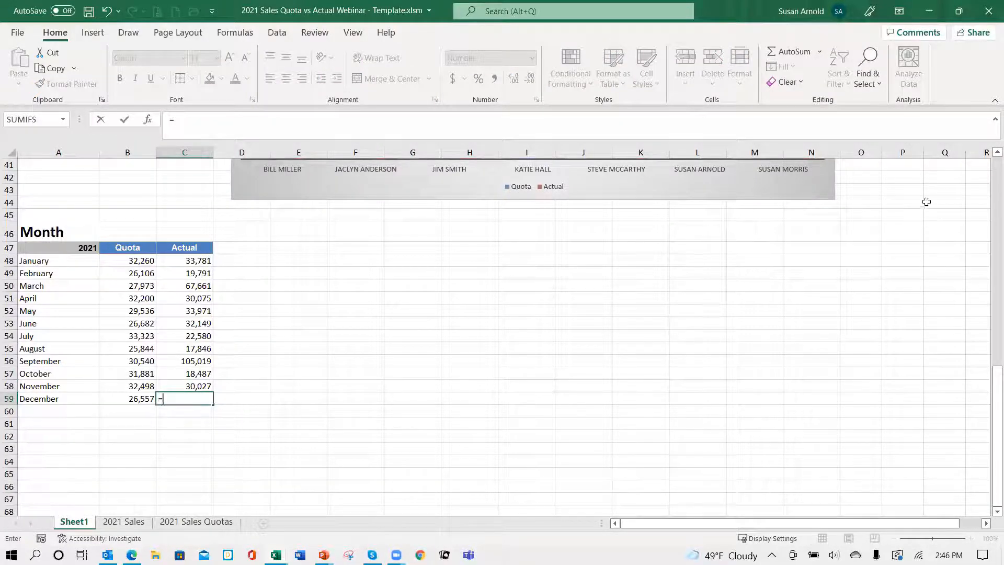
scroll(927, 199, "up", 6)
scroll(928, 199, "up", 3)
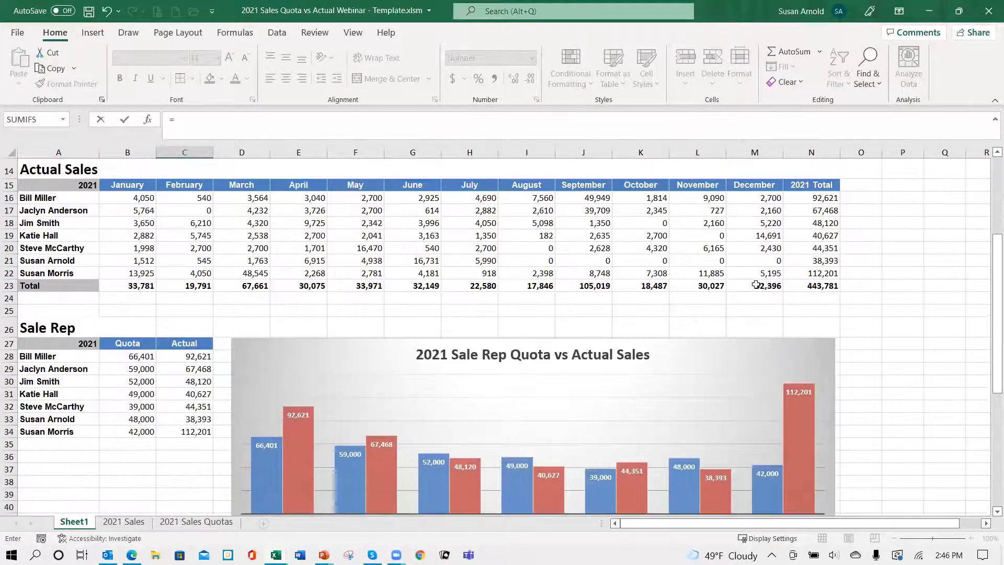
left_click(755, 285)
key("ctrl+Return")
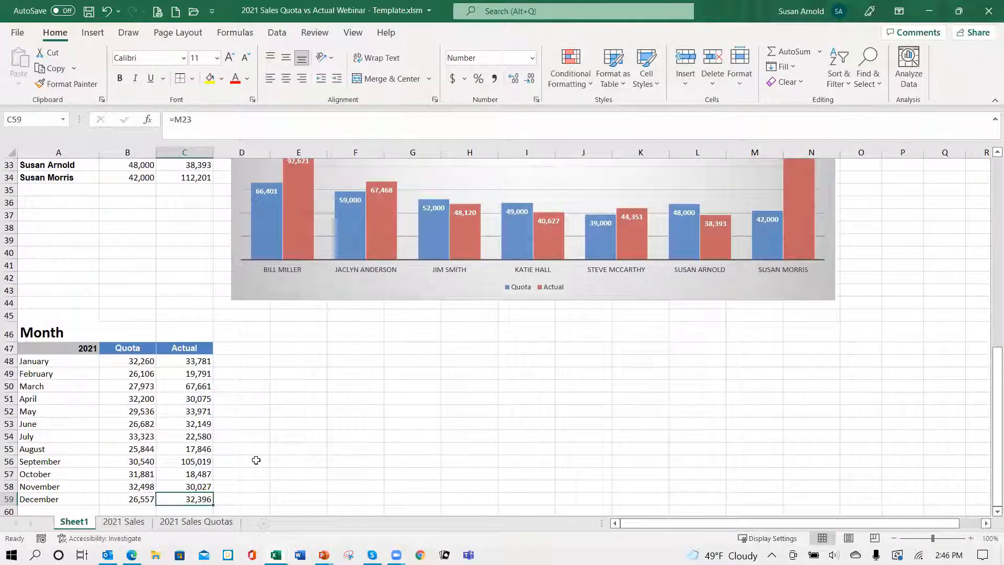
Step: Insert a recommended Clustered Column chart from the Month table range A47:C59
scroll(263, 447, "down", 1)
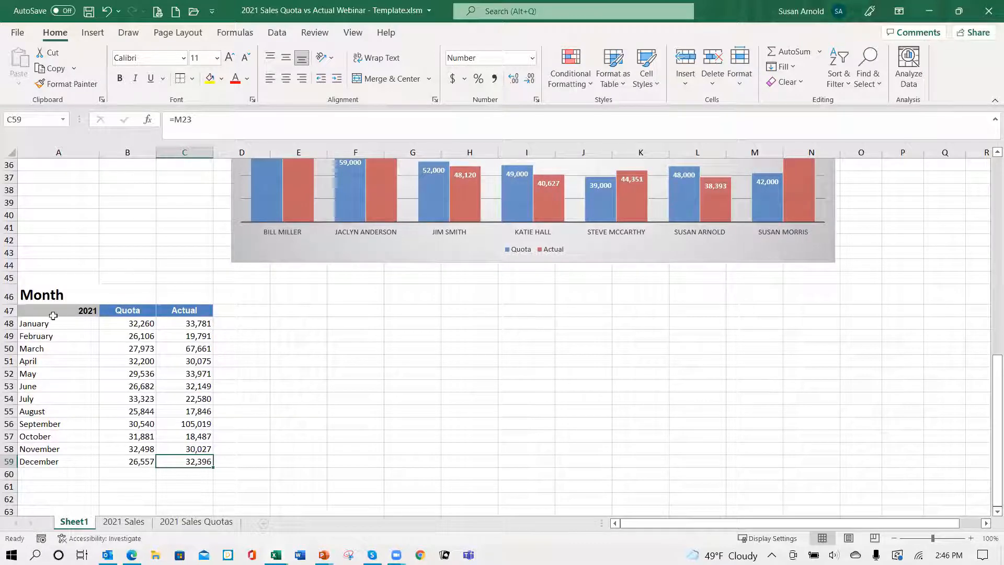
left_click_drag(44, 310, 157, 467)
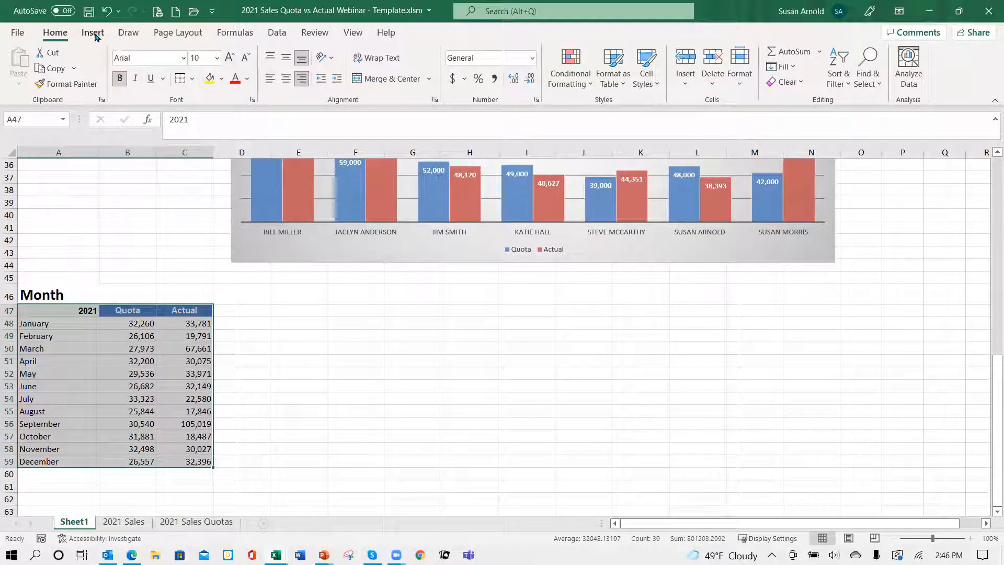
left_click(93, 33)
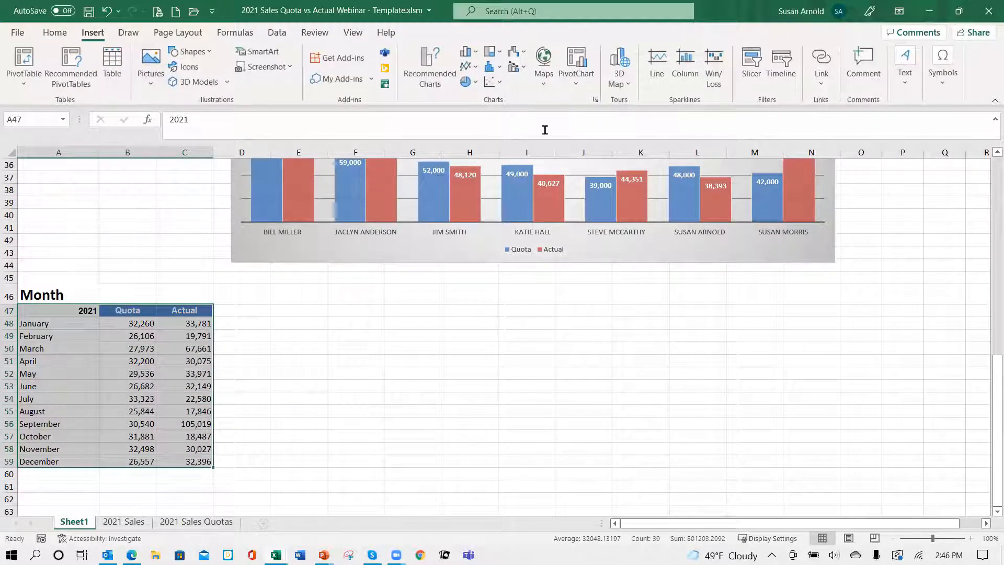
left_click(431, 68)
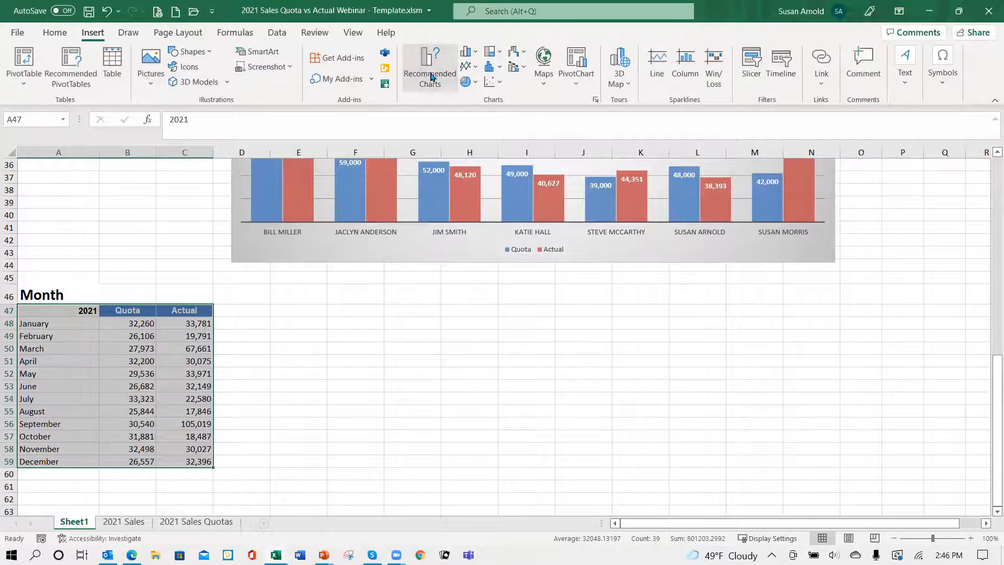
mouse_move(428, 289)
left_mouse_down()
mouse_move(421, 393)
mouse_move(432, 284)
left_mouse_up()
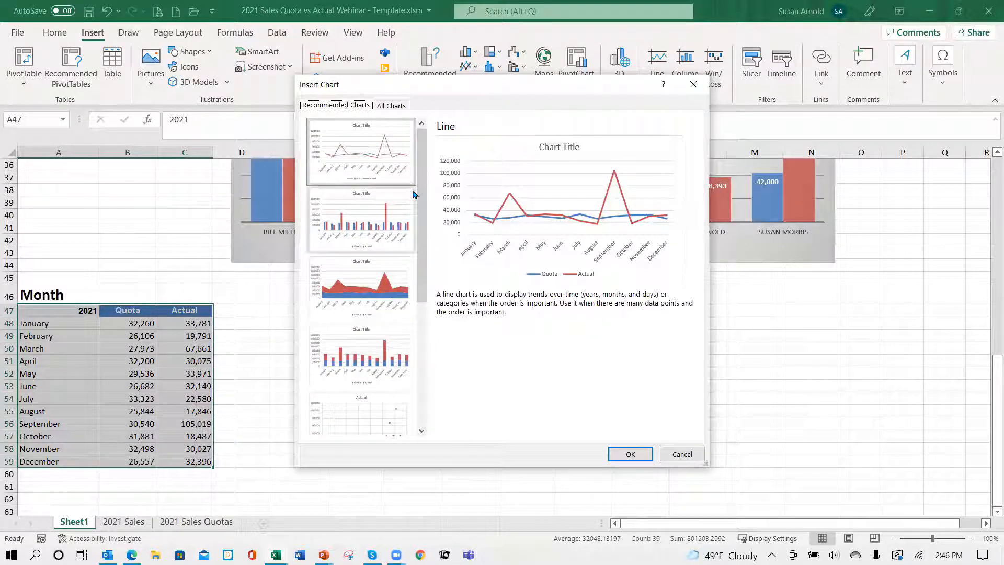
left_click(415, 201)
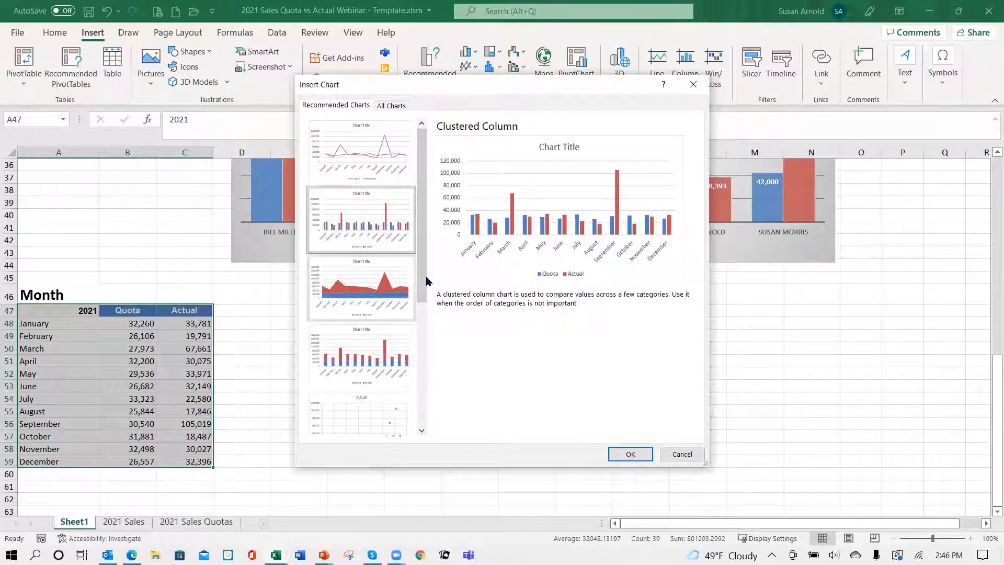
left_click(624, 453)
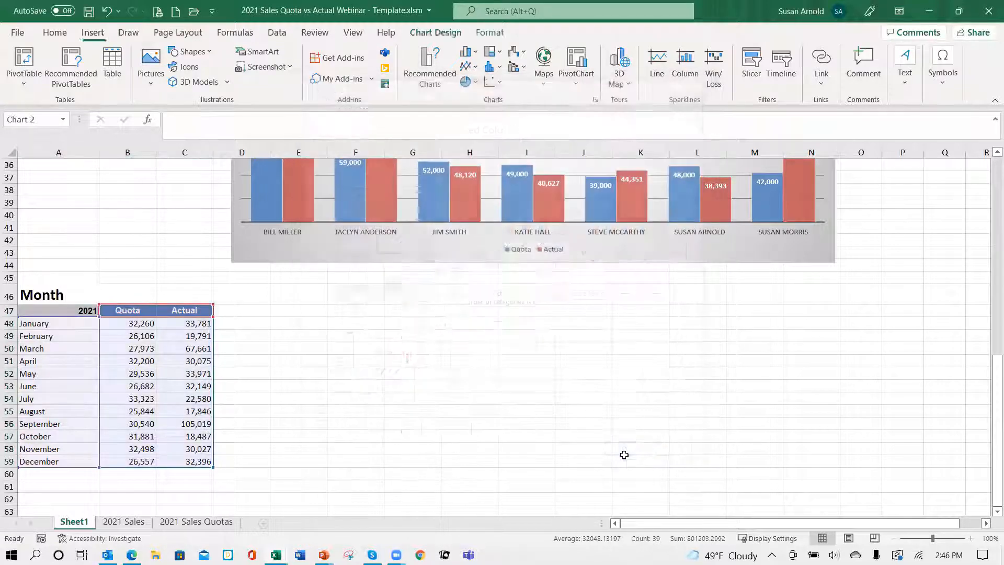
Step: Move the new monthly chart beside the Month table and enlarge it to span about columns E to N, rows 47 to 68
mouse_move(405, 298)
left_mouse_down()
mouse_move(359, 332)
mouse_move(381, 328)
mouse_move(372, 328)
left_mouse_up()
left_click_drag(585, 492, 845, 416)
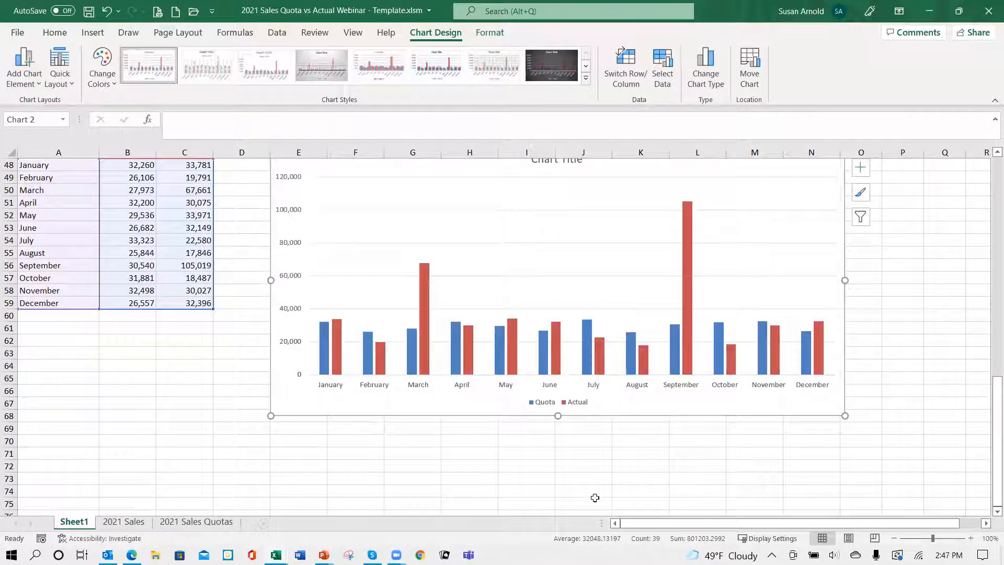
scroll(455, 287, "up", 5)
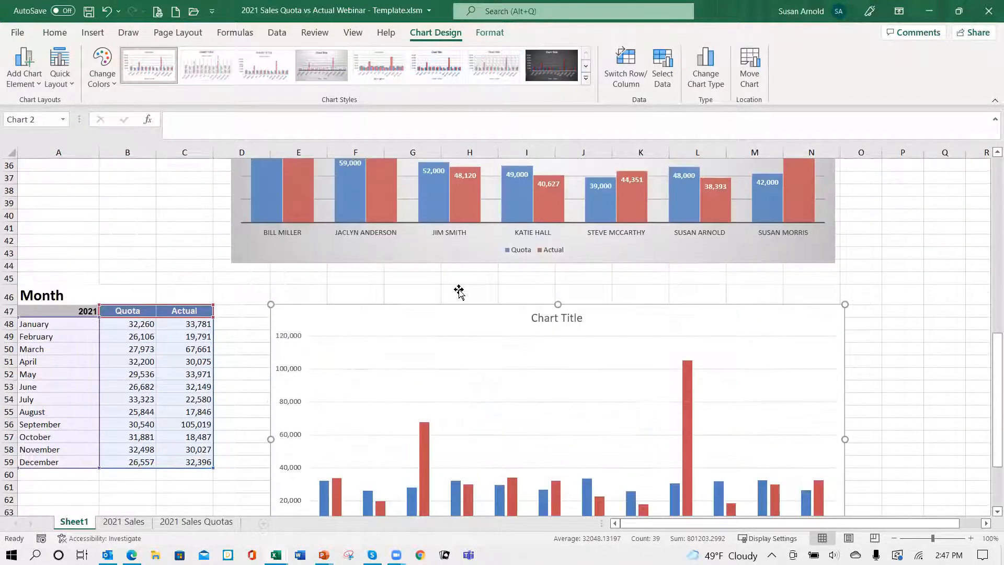
scroll(369, 381, "down", 5)
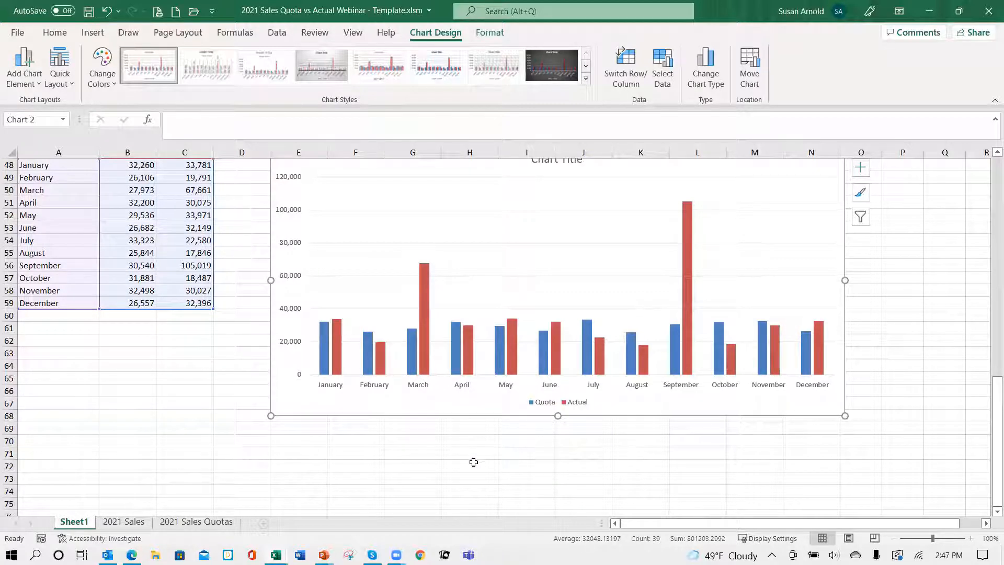
scroll(451, 395, "up", 2)
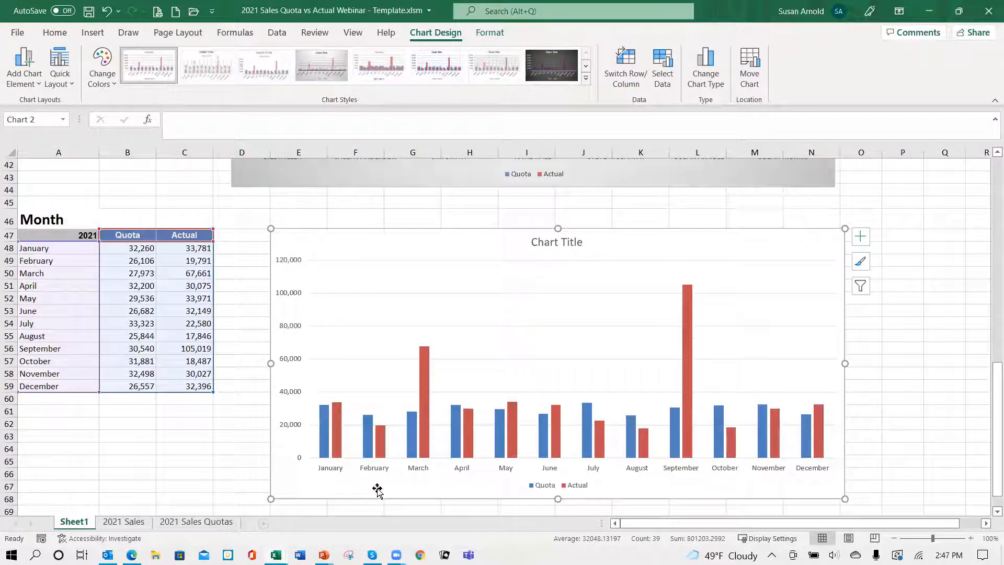
mouse_move(683, 348)
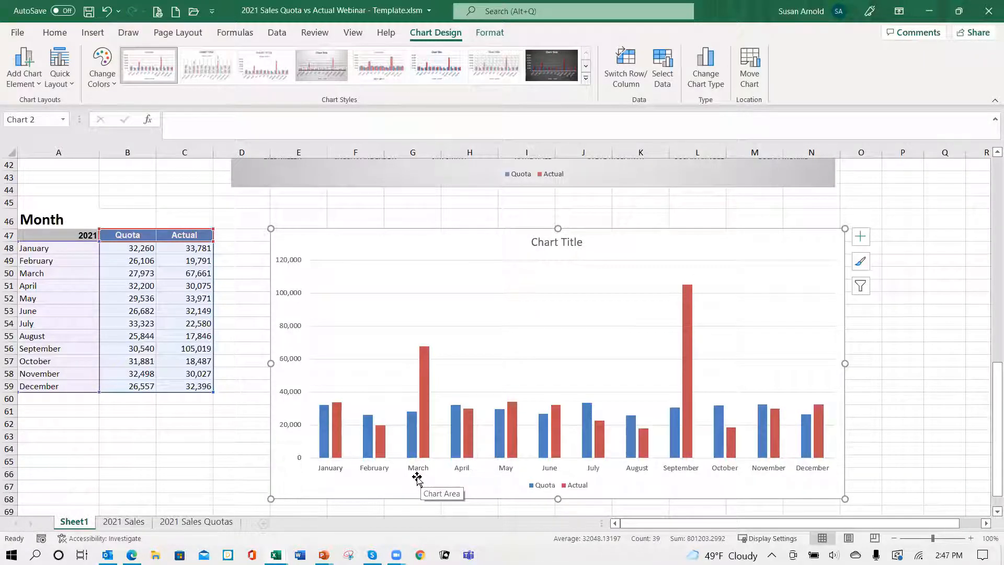
mouse_move(409, 459)
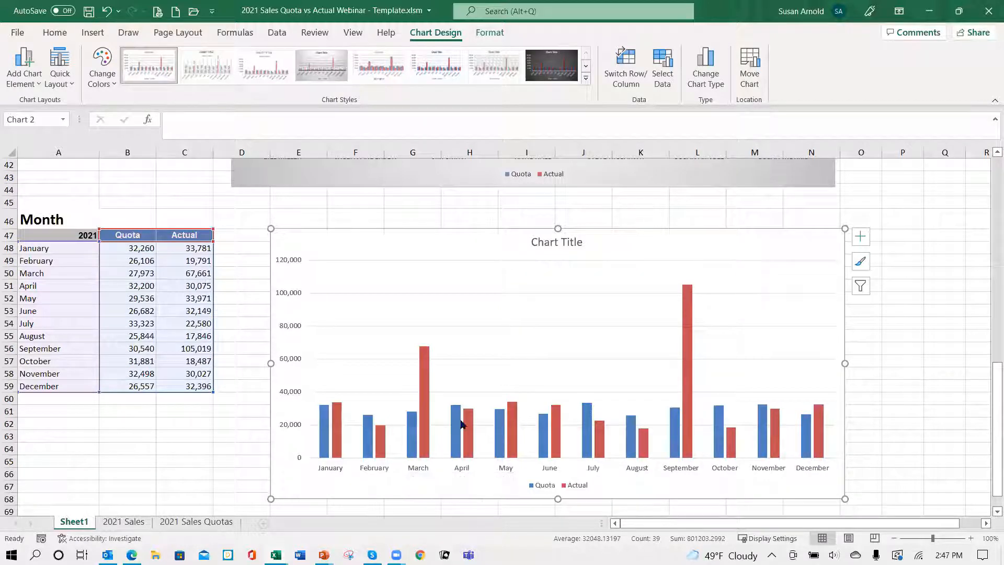
Step: Replace the monthly chart's placeholder title with "2021 Monthly Quota vs Actual Sales"
left_click(566, 243)
left_click(582, 240)
key("BackSpace")
key("BackSpace")
key("BackSpace")
key("BackSpace")
key("BackSpace")
key("BackSpace")
key("BackSpace")
key("BackSpace")
key("BackSpace")
key("BackSpace")
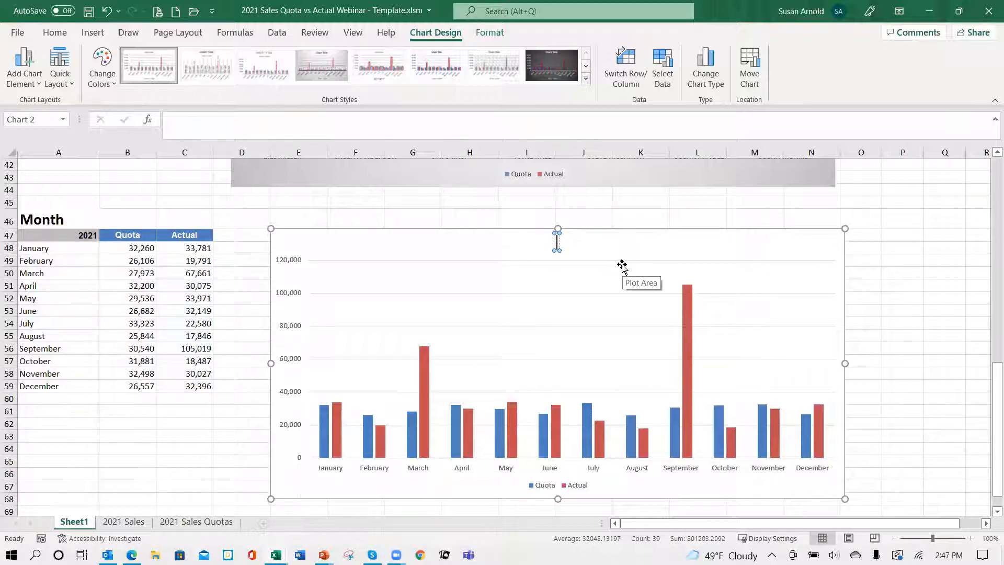
type("2021")
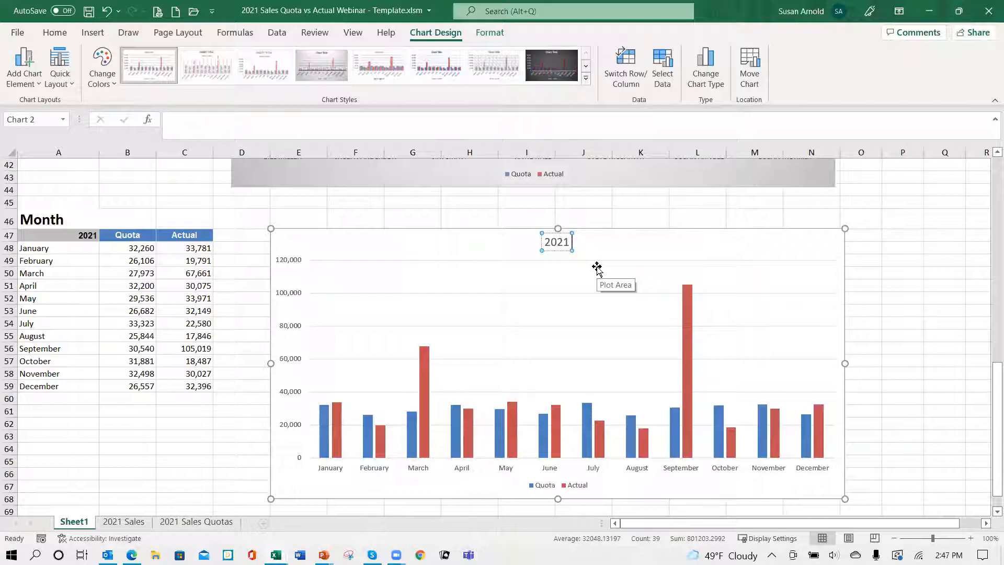
type("M")
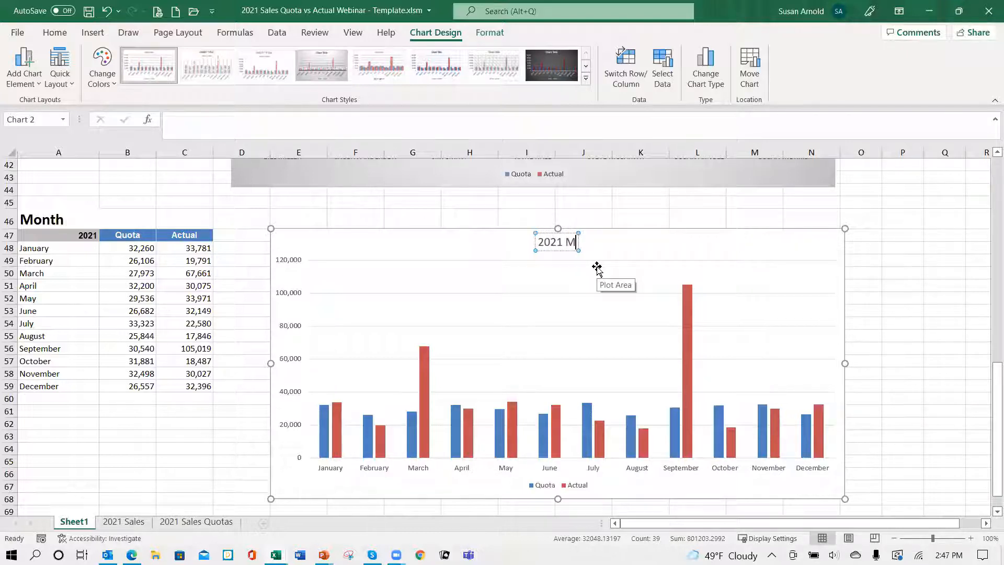
type("onthly")
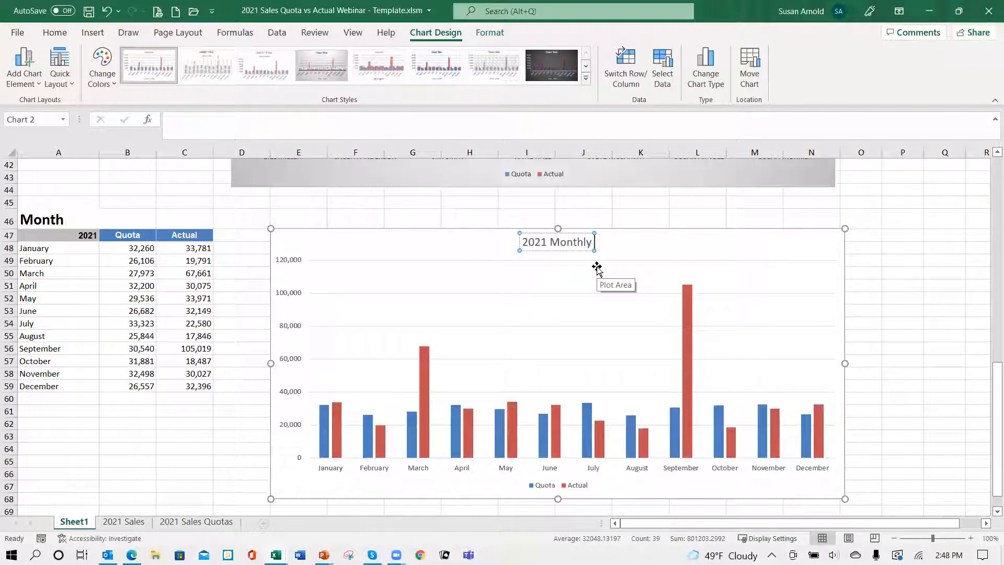
type(" Qu")
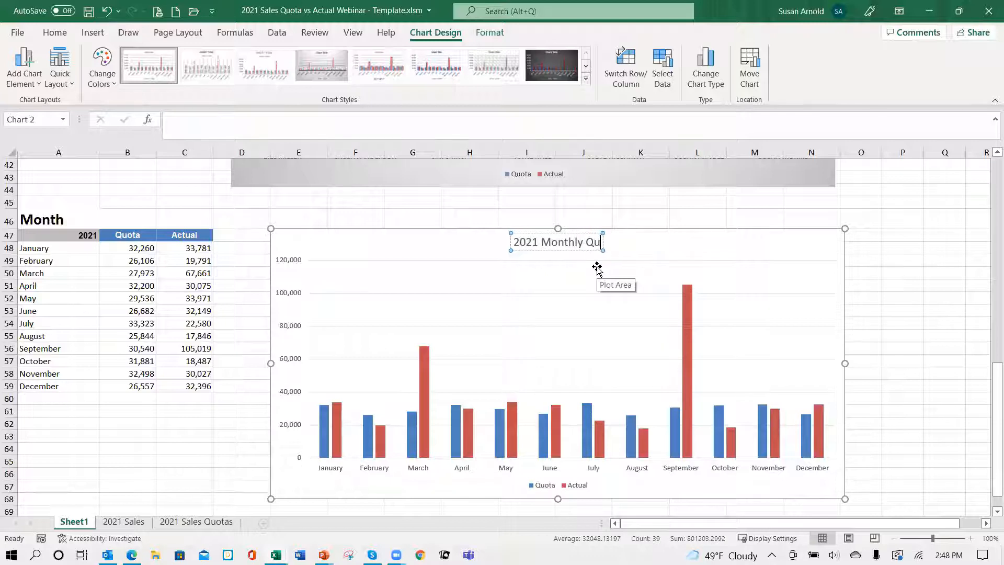
type("o")
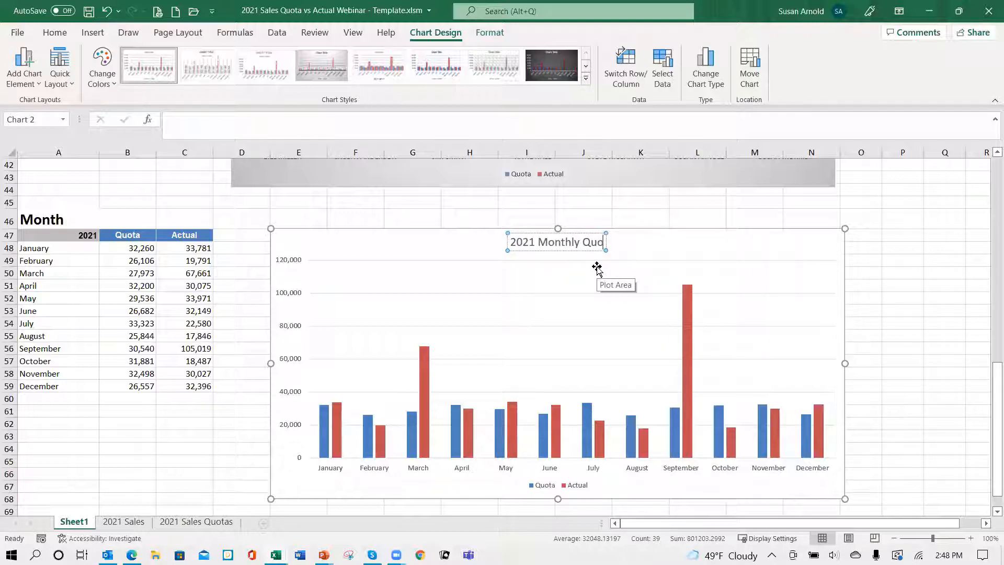
type("ta vs")
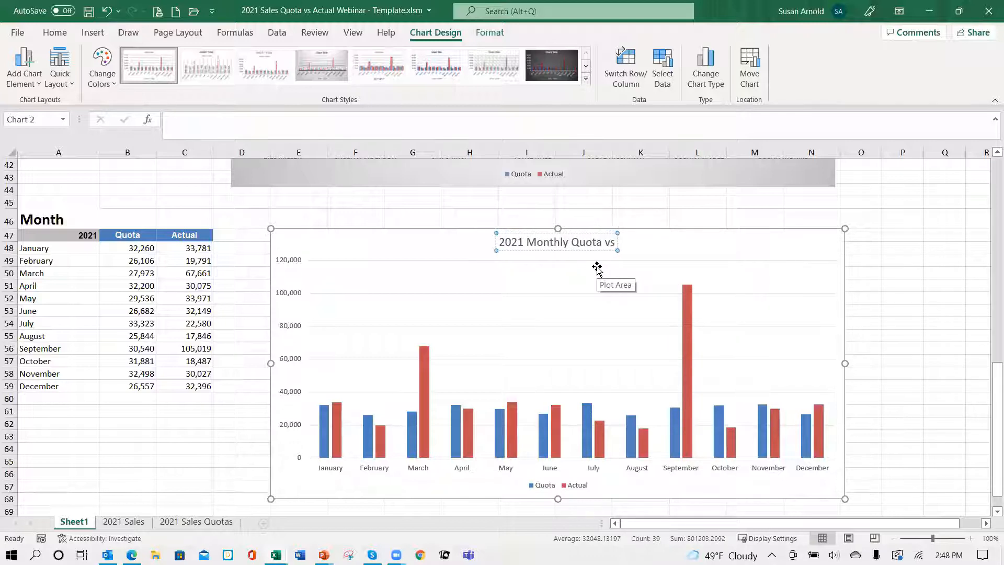
type(" Actual Sales")
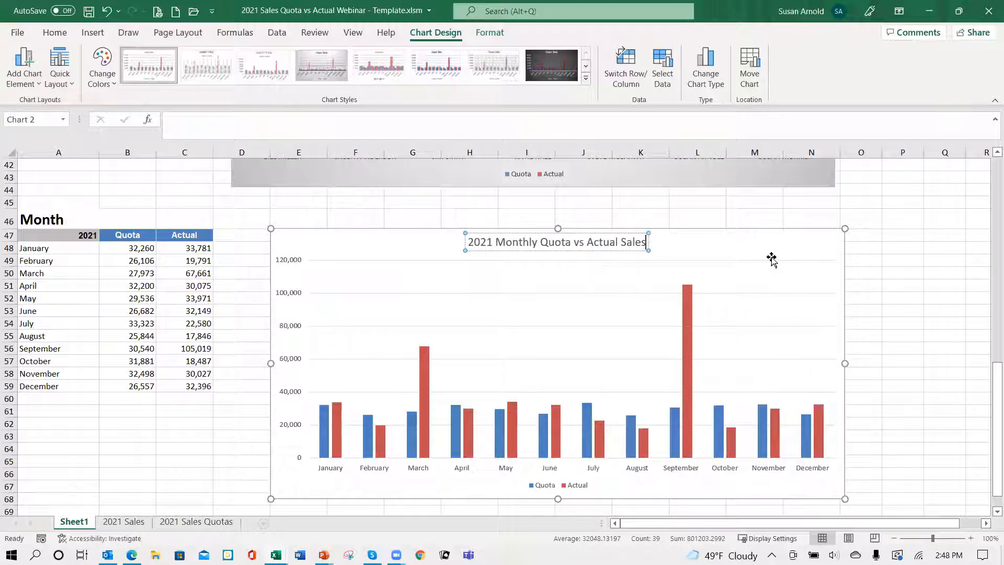
left_click(788, 254)
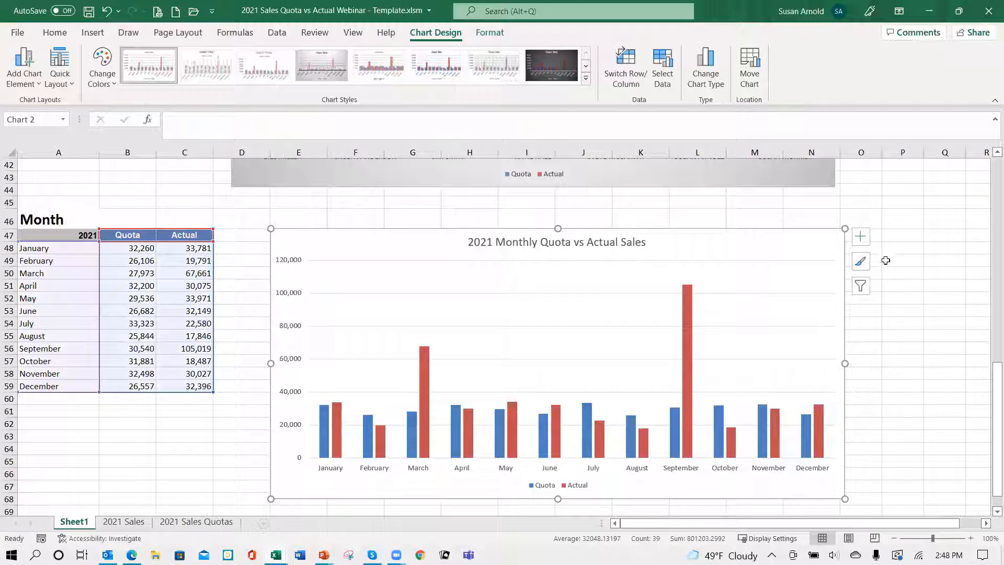
Step: Add a data table beneath the monthly Quota vs Actual chart, then deselect the chart
left_click(861, 236)
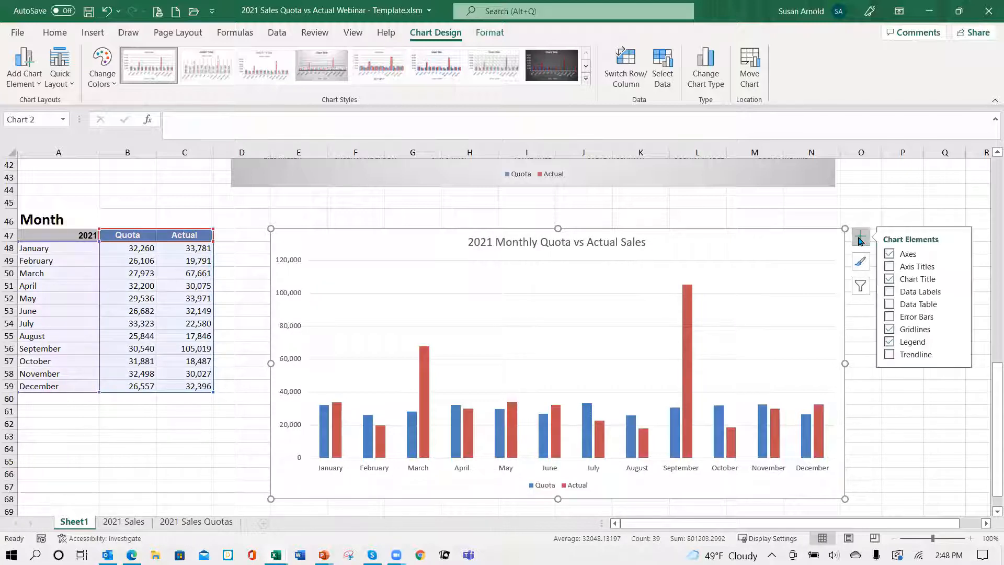
left_click(890, 304)
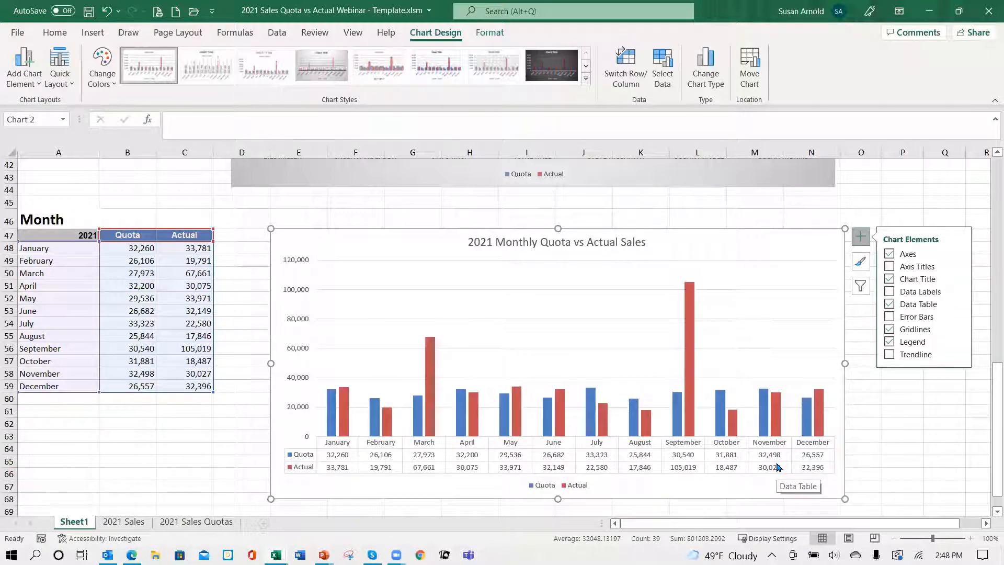
left_click(232, 430)
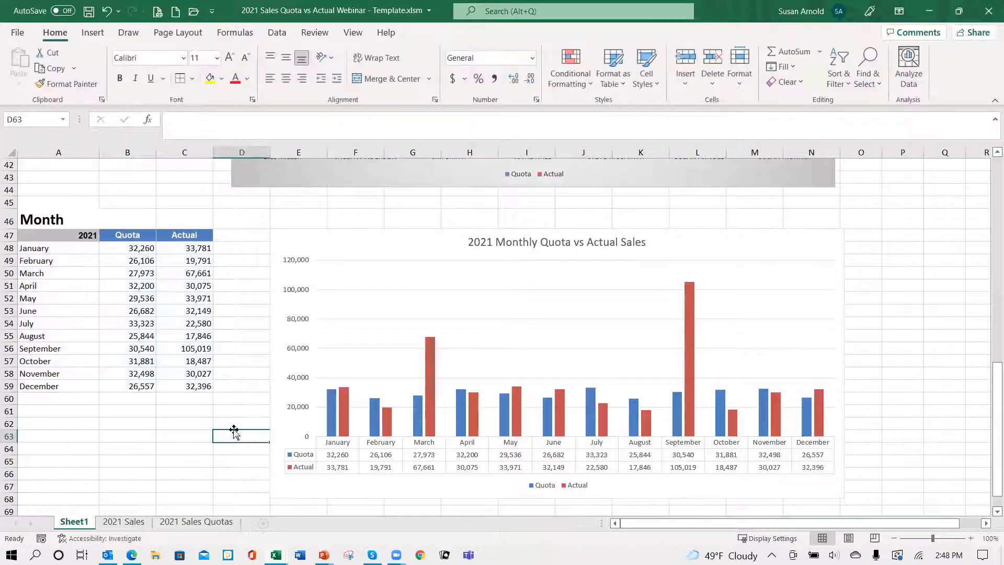
left_click(195, 204)
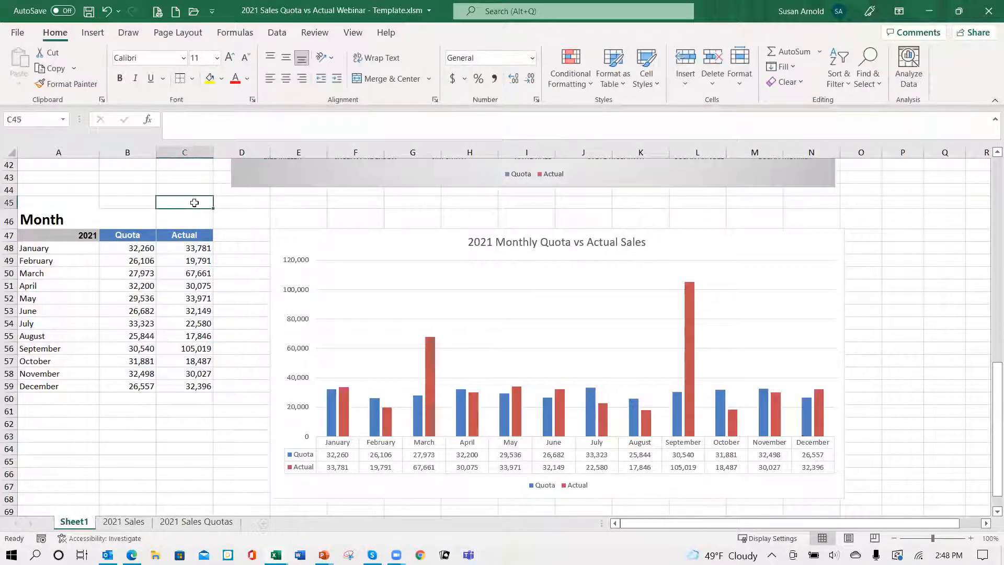
Step: Turn off the gridlines on Sheet1 and check the tables and charts without them
scroll(195, 202, "up", 11)
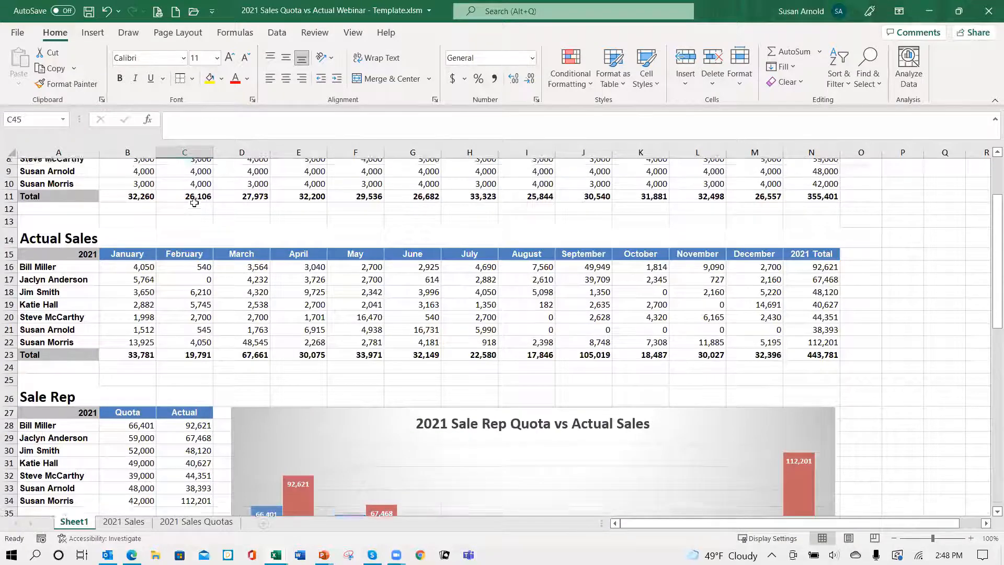
scroll(195, 204, "up", 3)
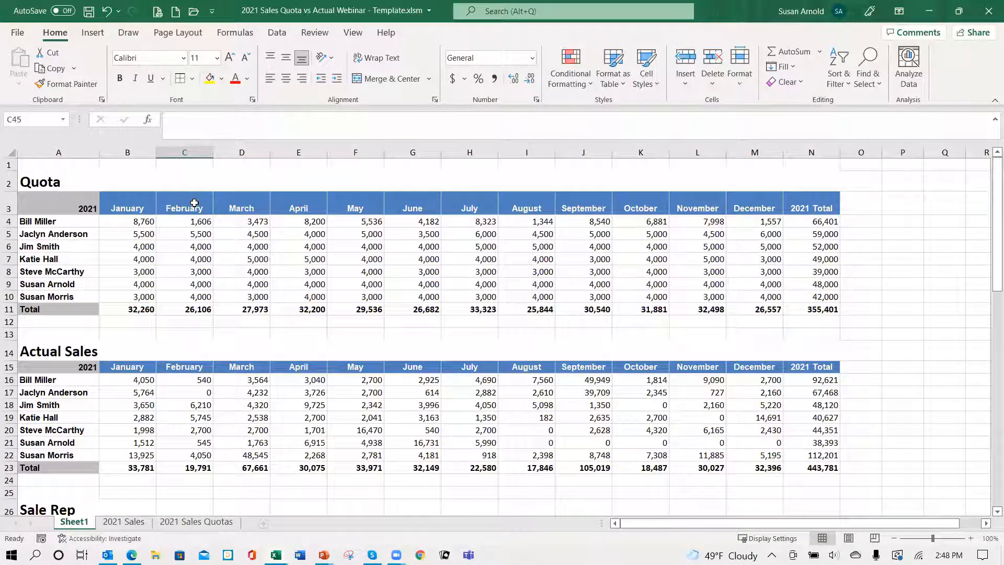
left_click(905, 284)
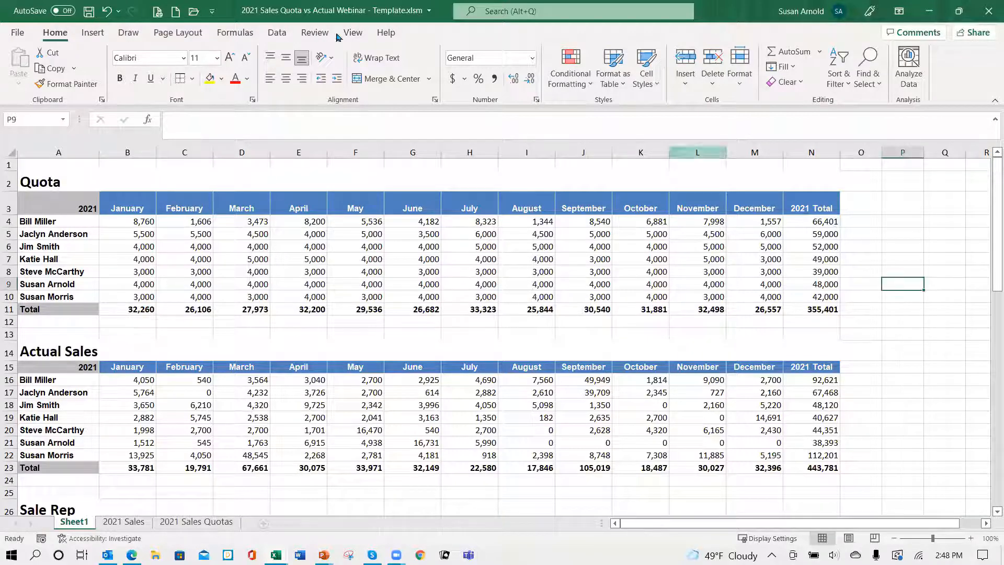
left_click(359, 37)
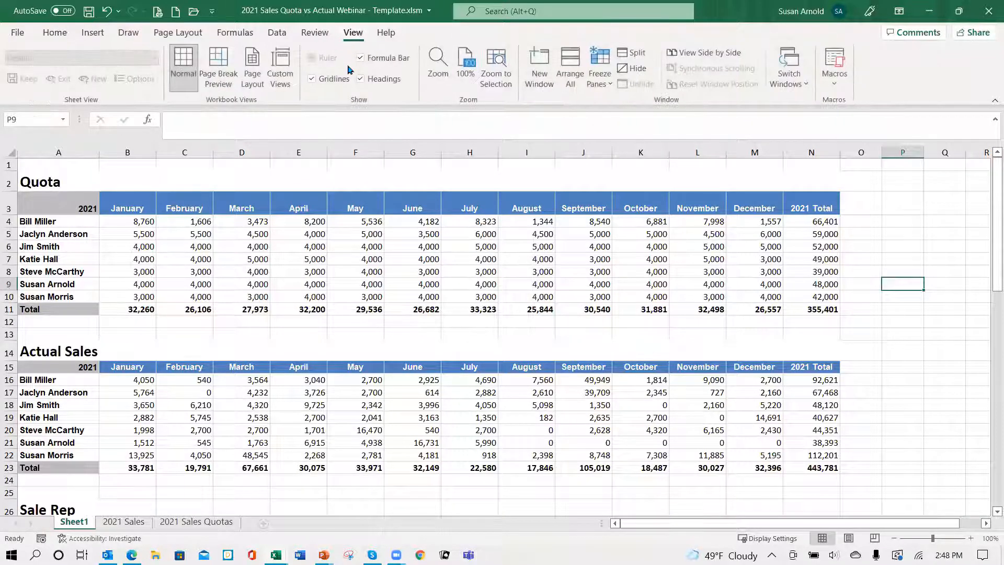
left_click(311, 78)
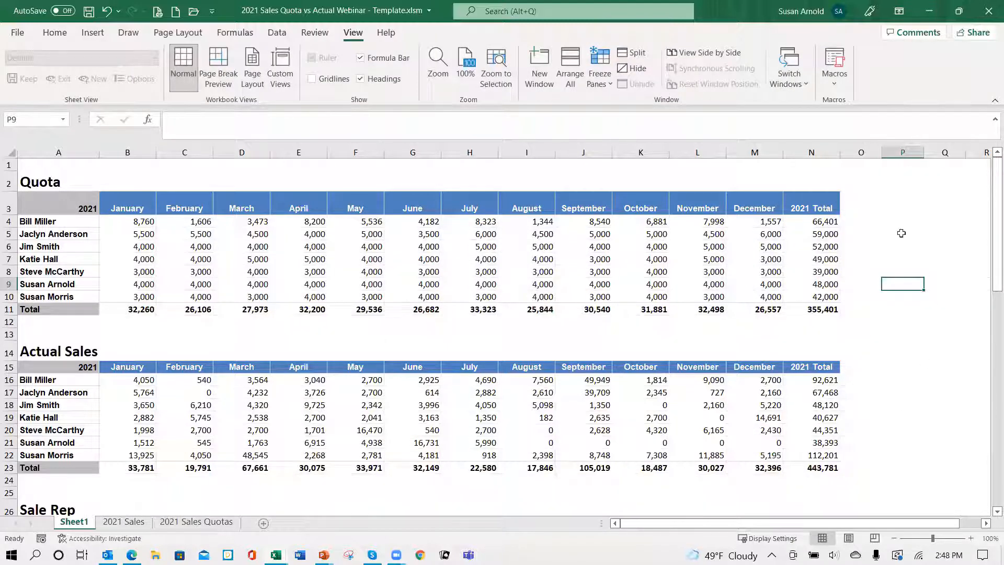
scroll(865, 411, "down", 12)
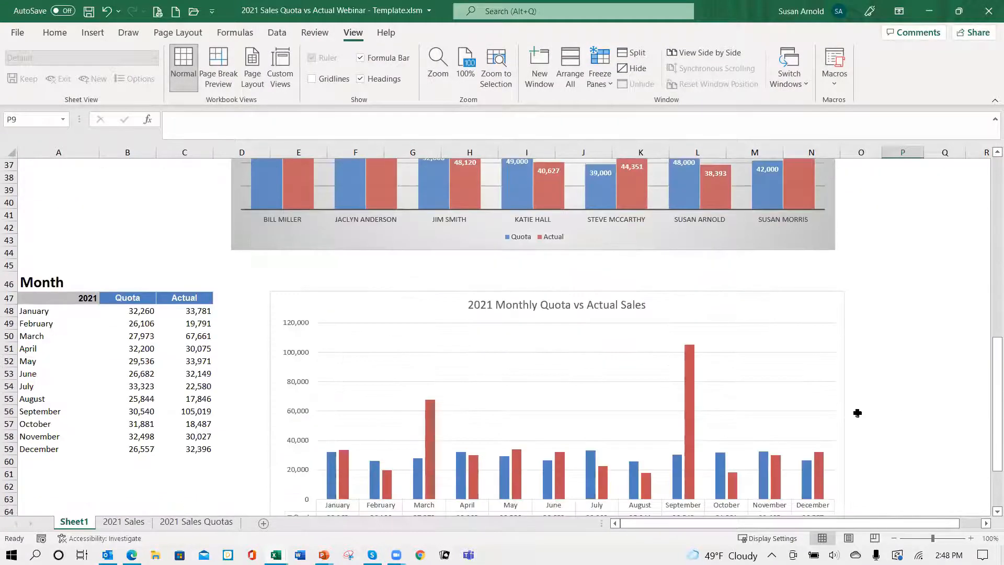
scroll(858, 413, "down", 3)
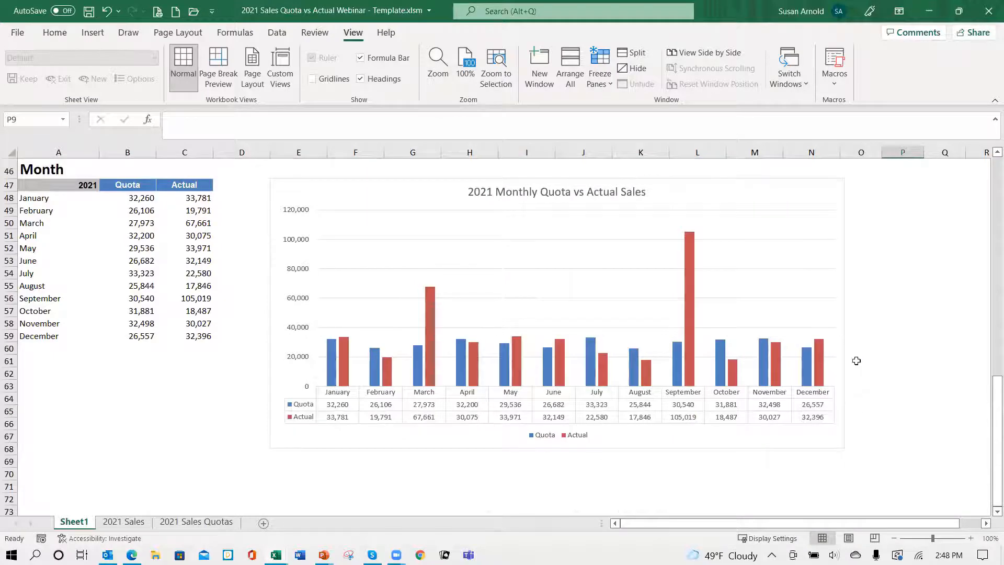
scroll(858, 360, "up", 15)
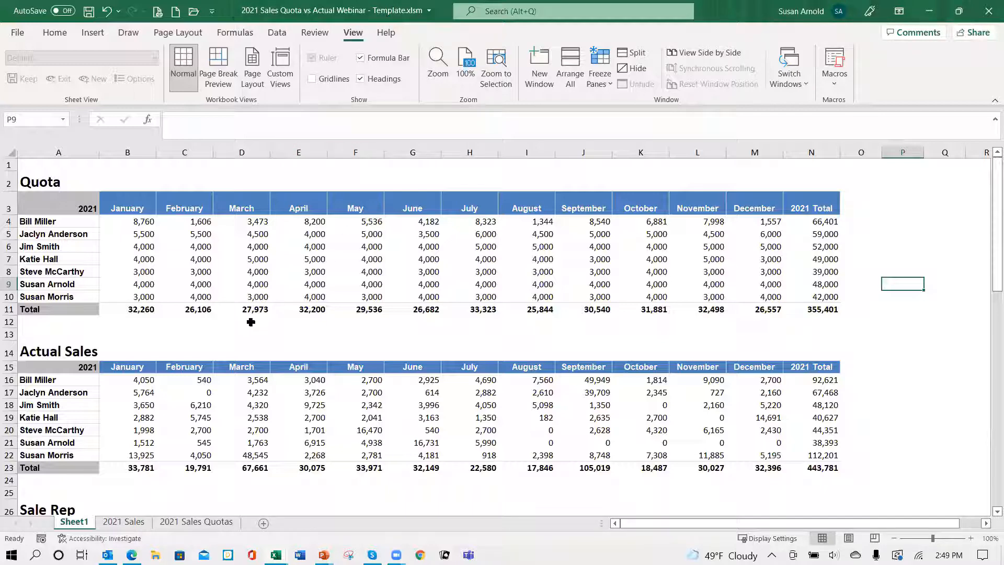
Step: Clear the sample order rows B4:H150 on the 2021 Sales sheet, keeping only the placeholder row 3 beneath the headers
scroll(223, 364, "down", 12)
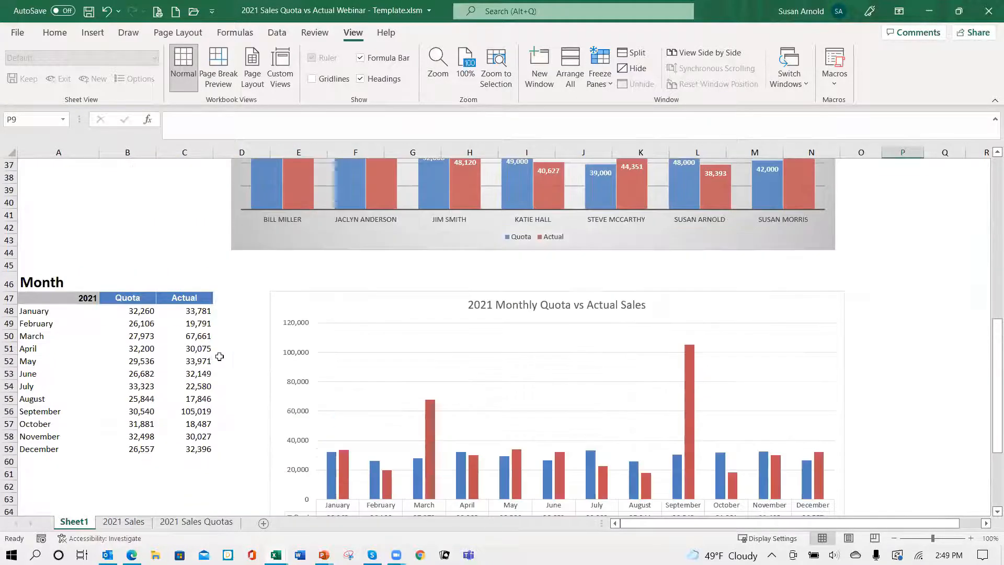
scroll(224, 341, "up", 8)
scroll(225, 331, "up", 4)
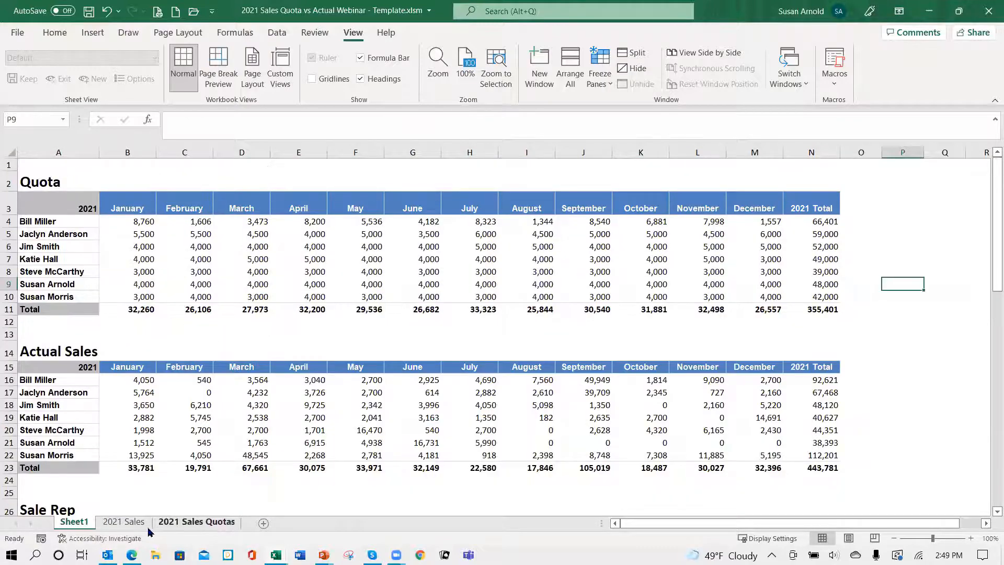
left_click(130, 527)
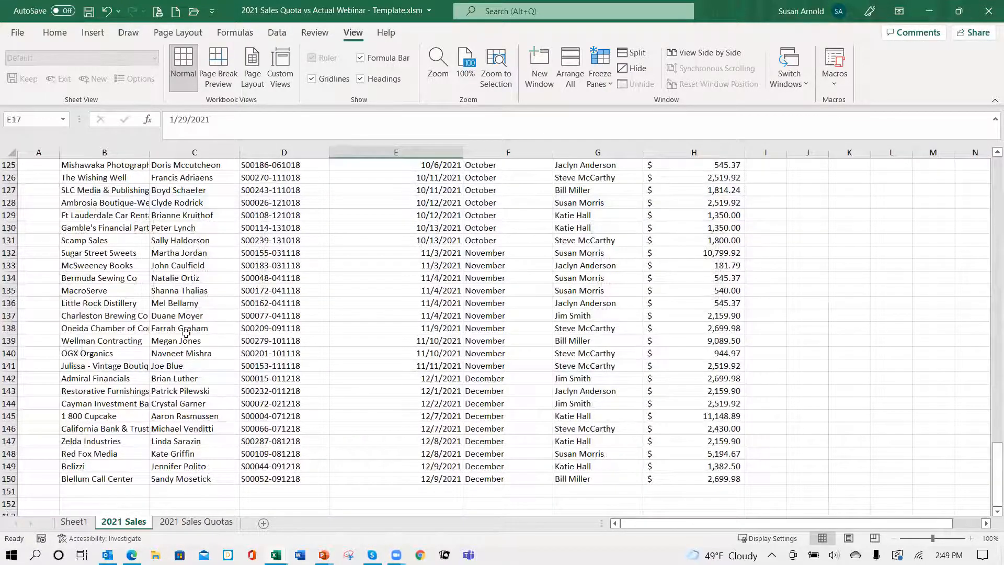
scroll(186, 335, "up", 20)
scroll(185, 335, "up", 20)
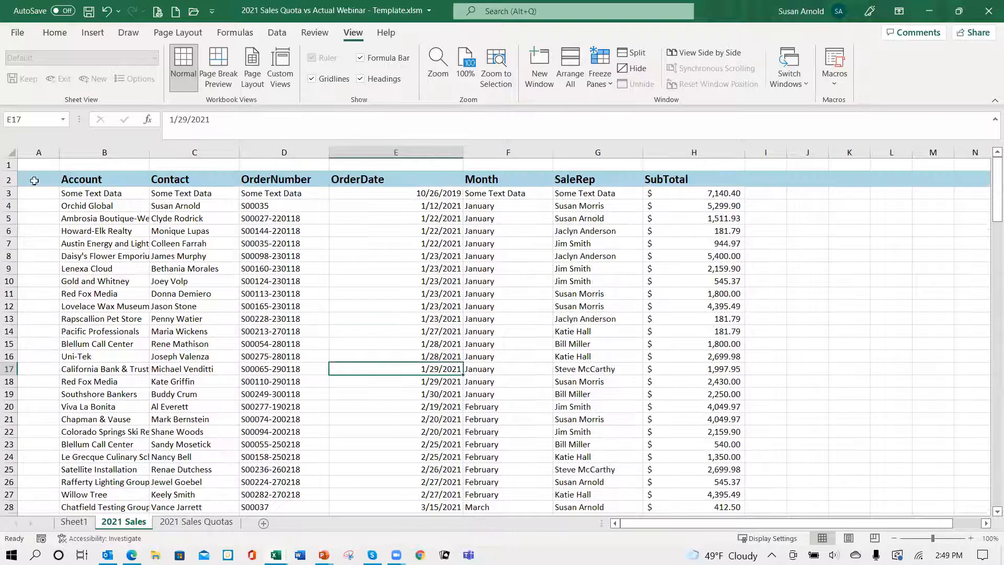
left_click(109, 209)
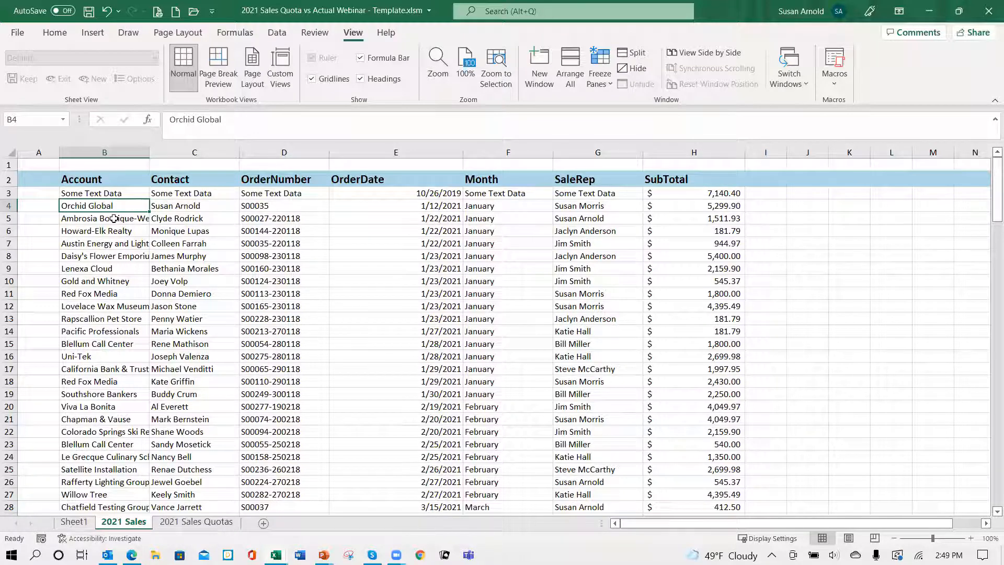
key("ctrl+shift+End")
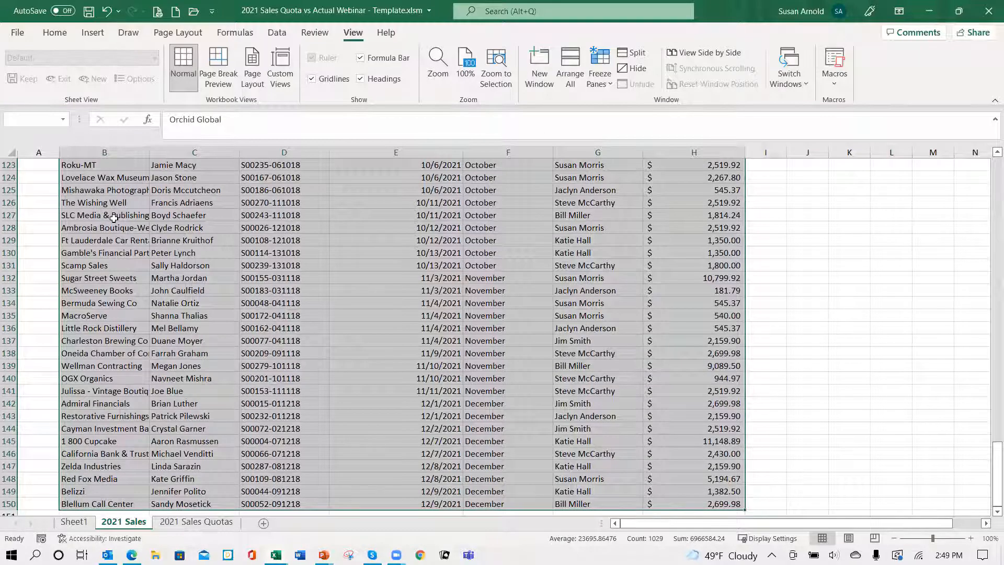
key("Delete")
left_click(113, 191)
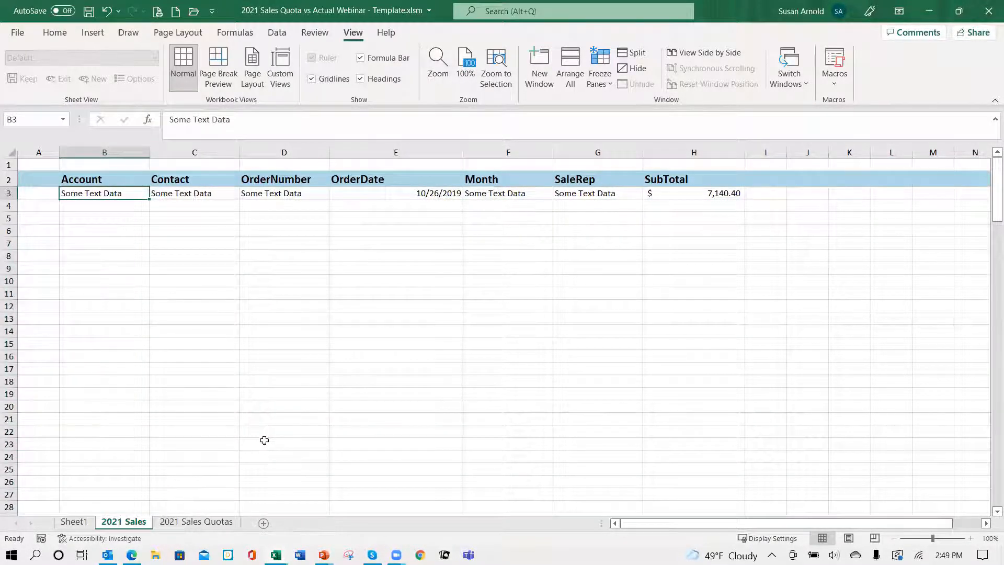
Step: Clear the quota rows B4:O10 on the 2021 Sales Quotas sheet and check the tables and charts on Sheet1
left_click(198, 522)
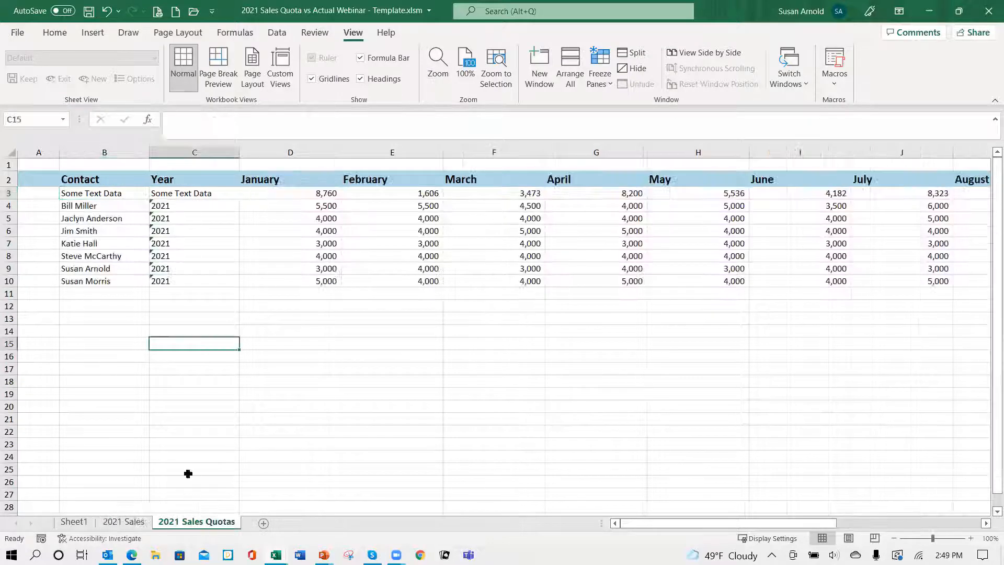
left_click(111, 208)
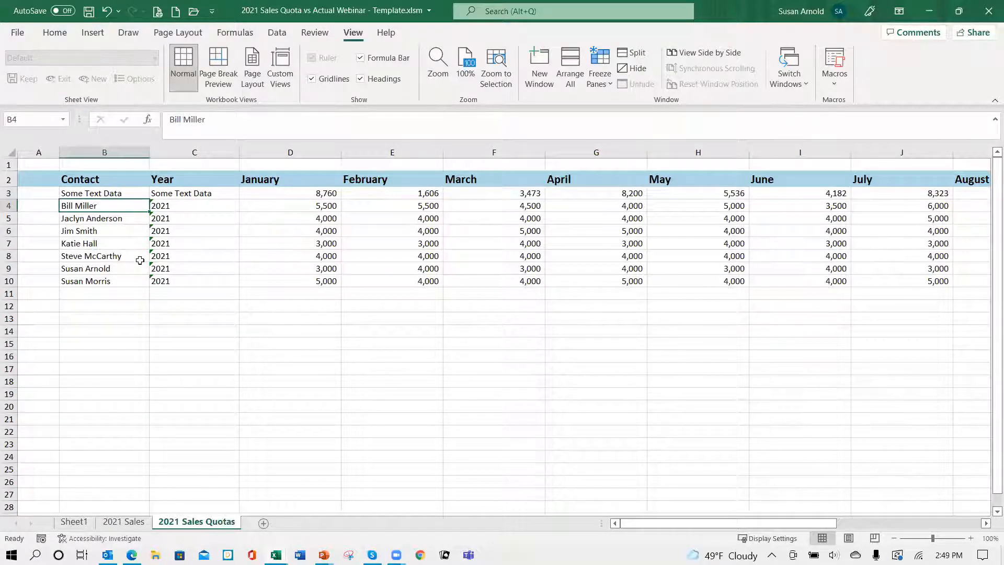
key("ctrl+shift+End")
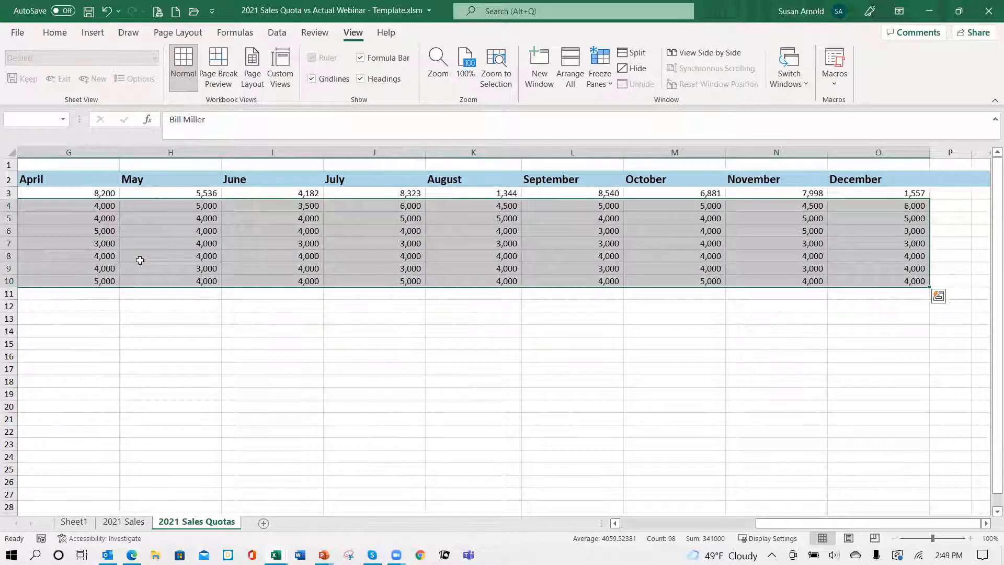
key("Delete")
left_click(119, 208)
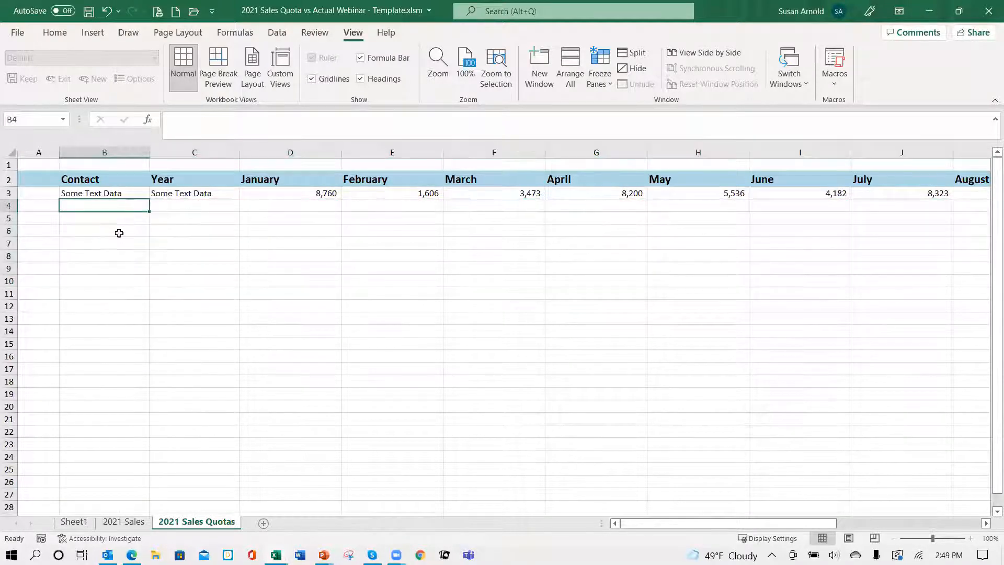
left_click(72, 521)
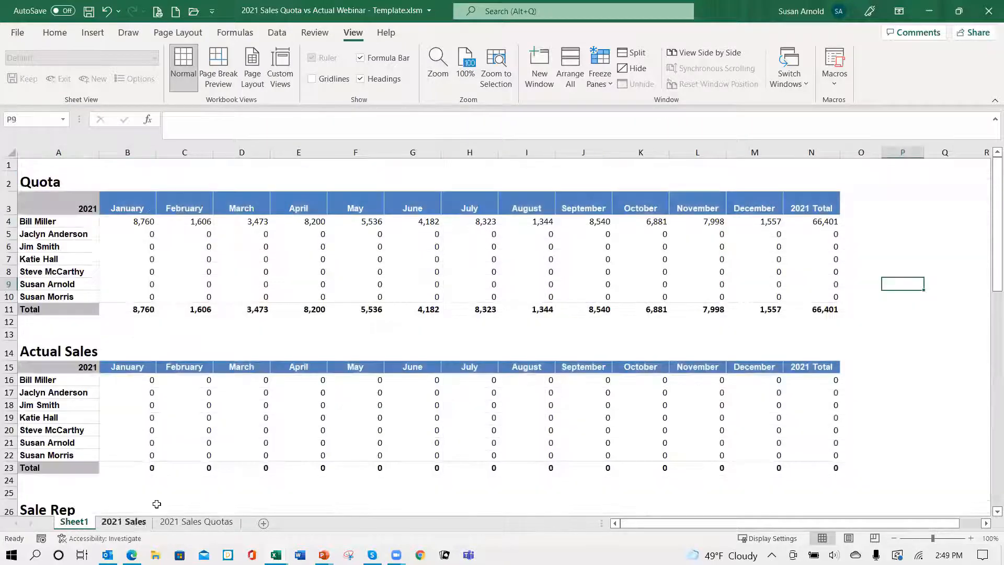
scroll(532, 448, "down", 4)
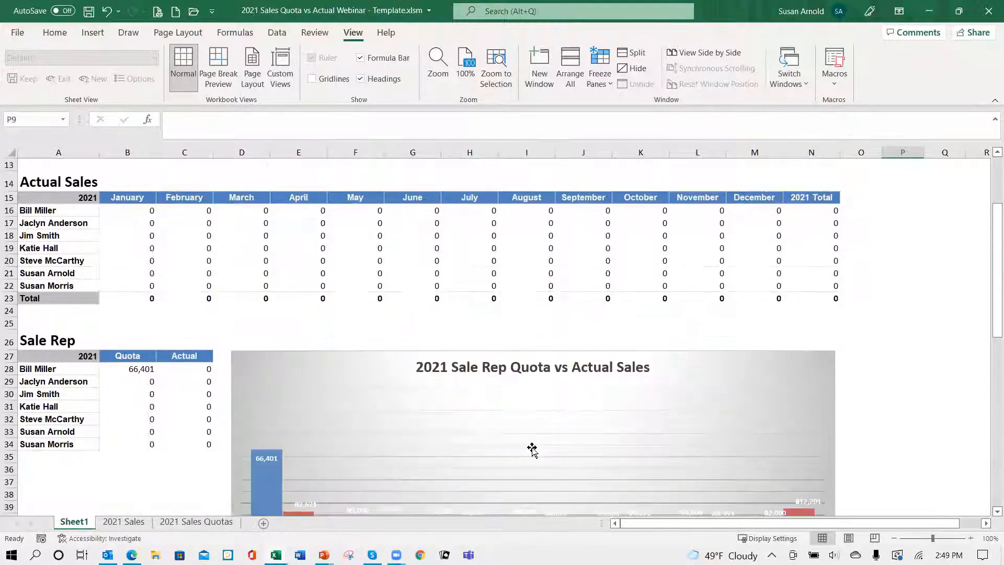
scroll(532, 448, "down", 4)
scroll(520, 419, "up", 5)
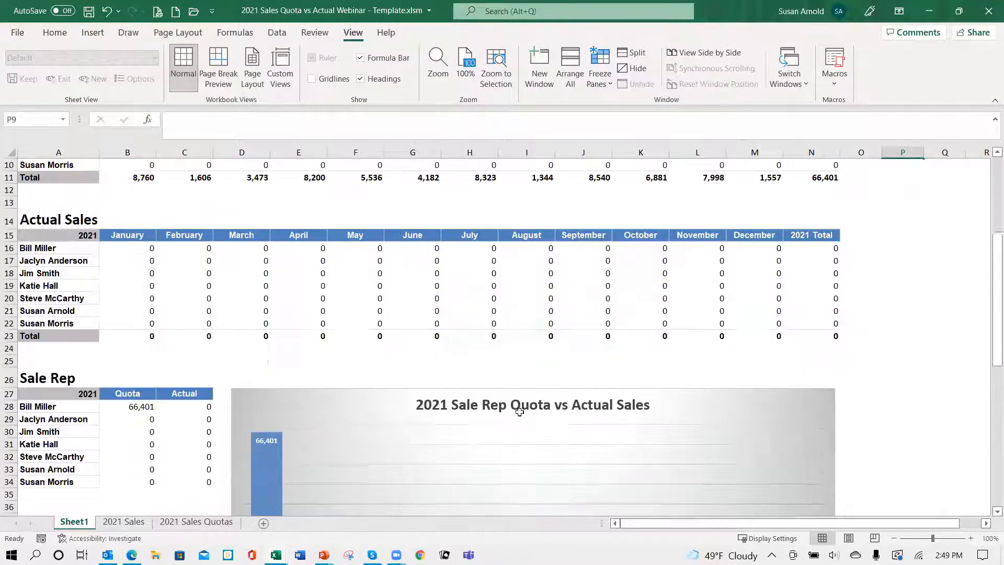
scroll(520, 412, "up", 3)
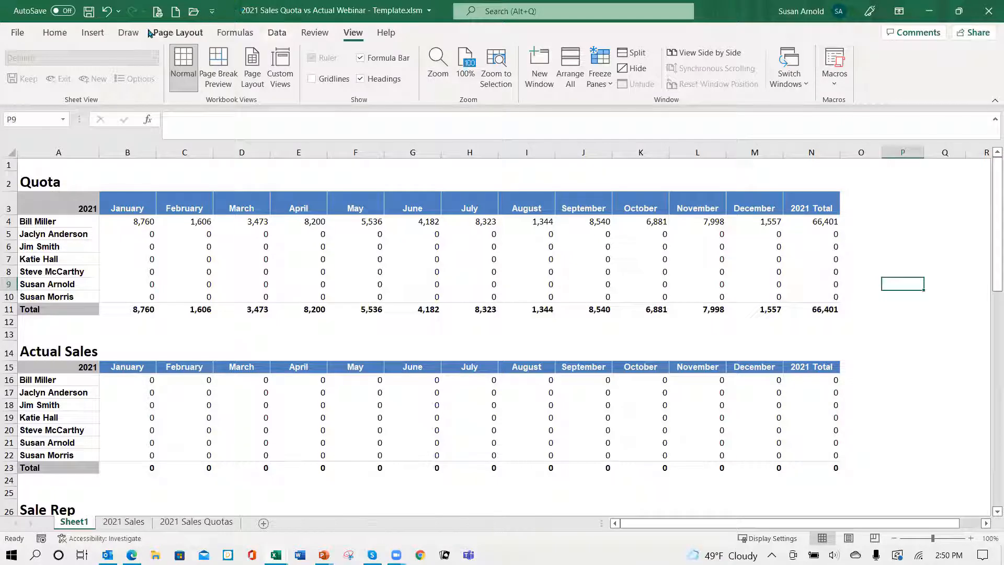
Step: Save the workbook as "2021 Sales Quota vs Actual Webinar - Template.xlsm" in the AAExcel Reports folder under Documents, then close it
left_click(17, 34)
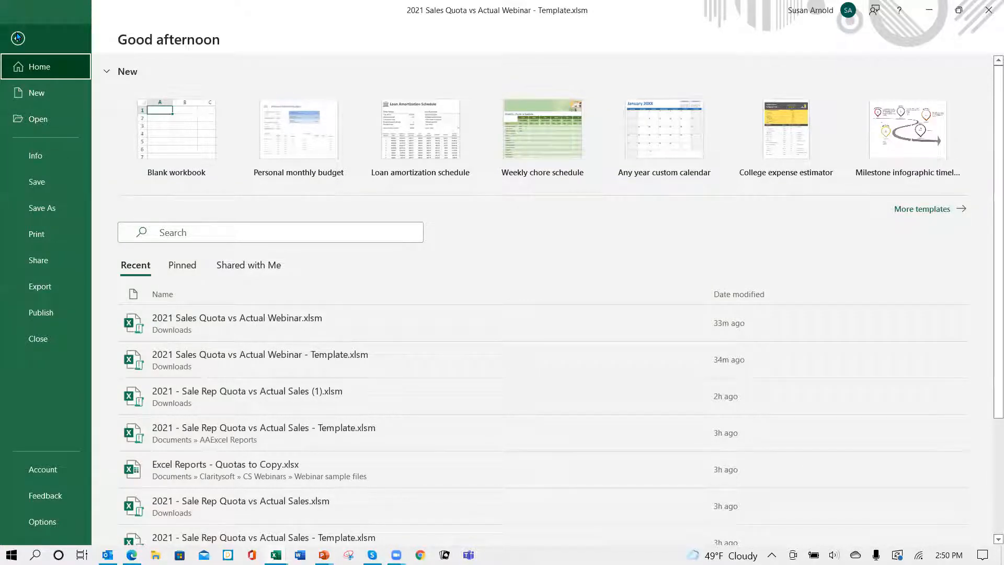
left_click(47, 209)
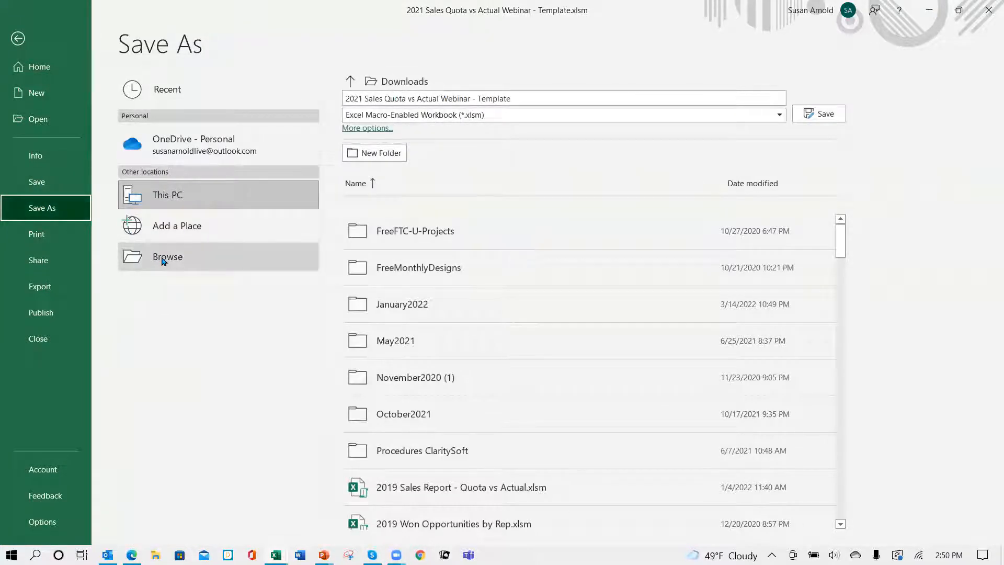
left_click(164, 259)
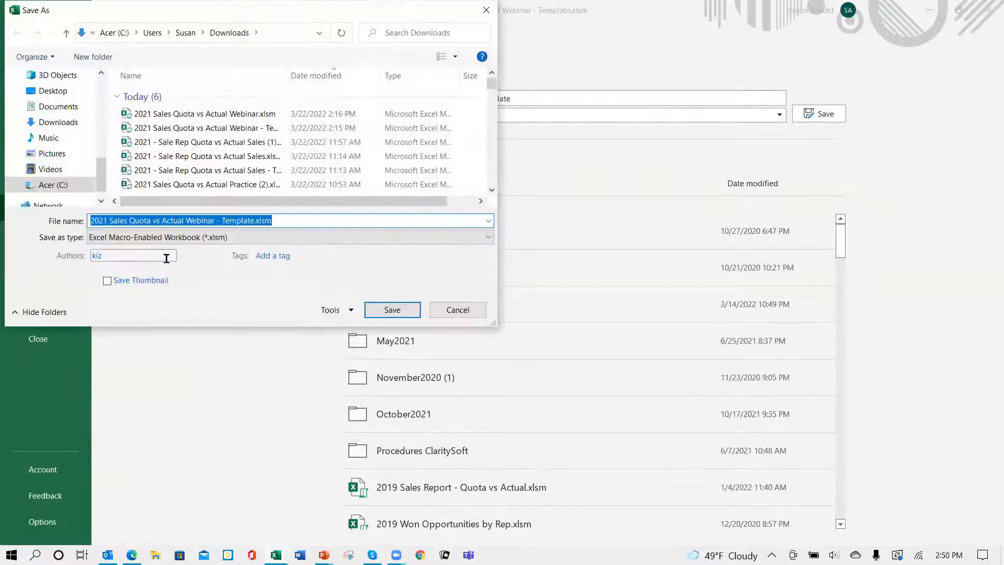
left_click(67, 107)
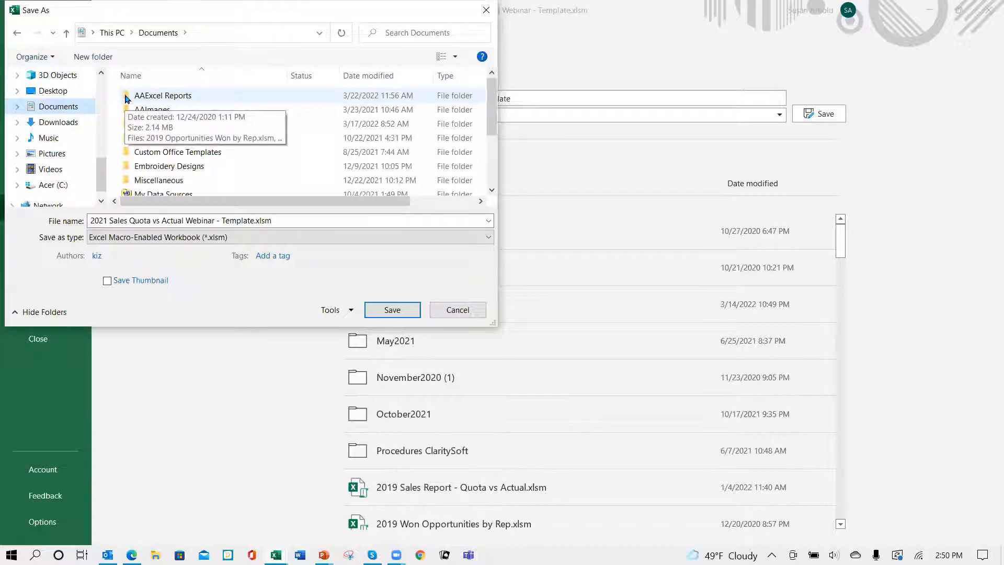
double_click(127, 98)
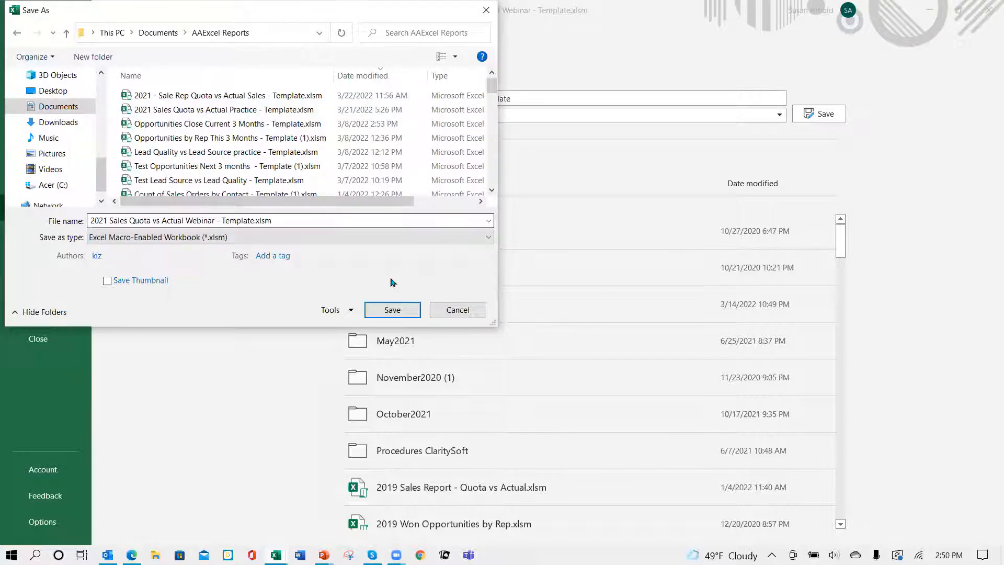
left_click(393, 311)
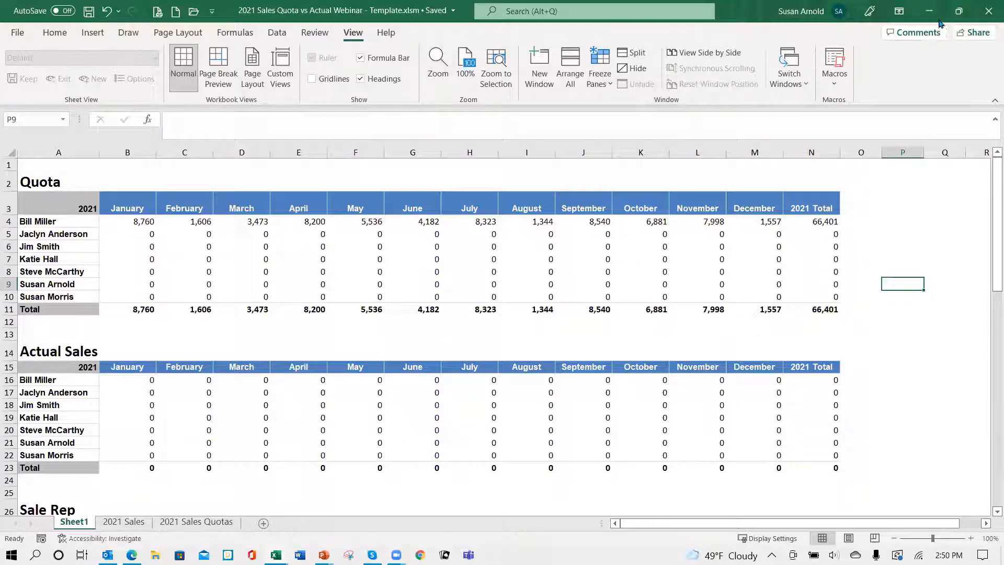
left_click(988, 10)
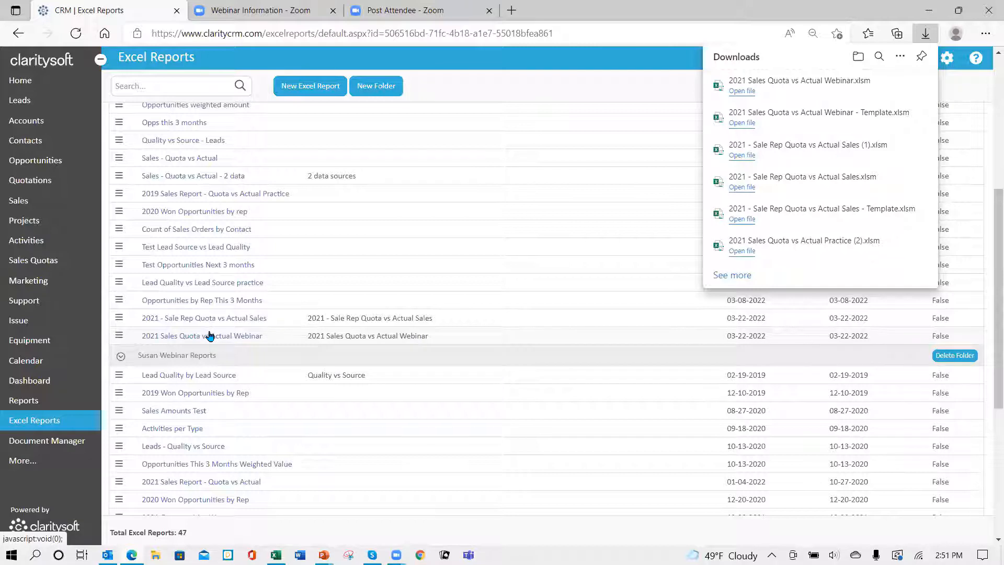
Step: In Claritysoft's Excel Reports, upload "2021 Sales Quota vs Actual Webinar - Template.xlsm" as the template for the 2021 Sales Quota vs Actual Webinar report
left_click(119, 338)
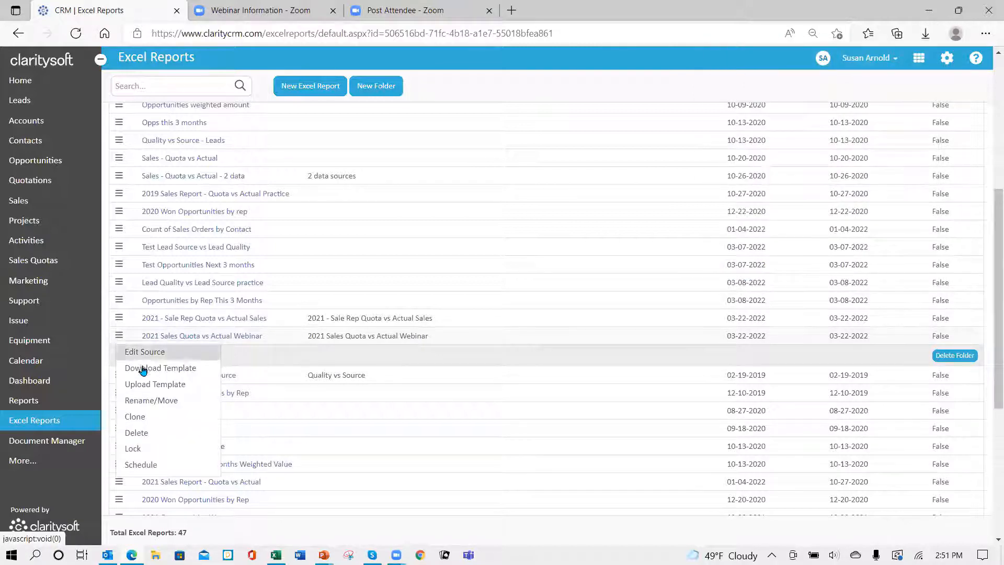
left_click(150, 386)
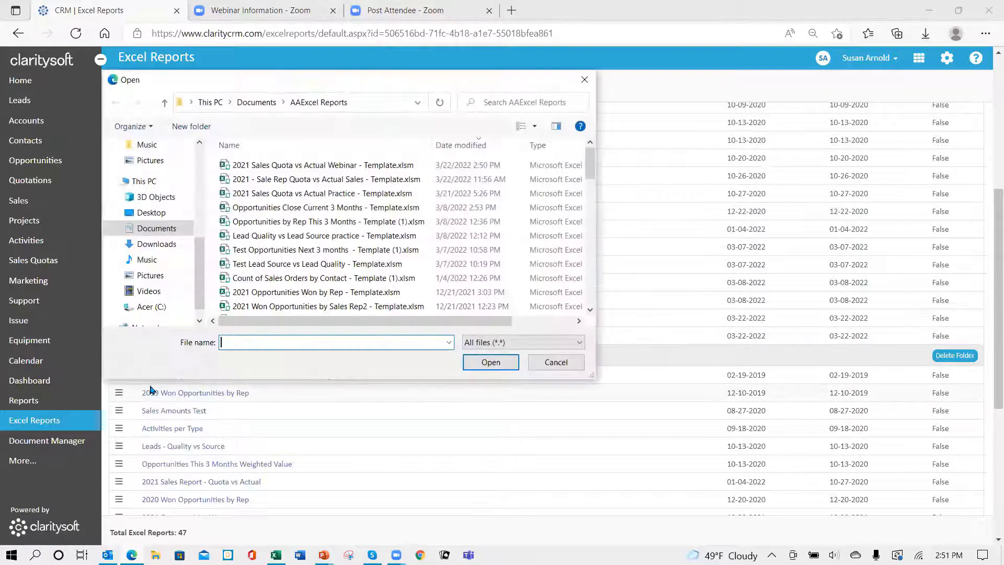
left_click(335, 164)
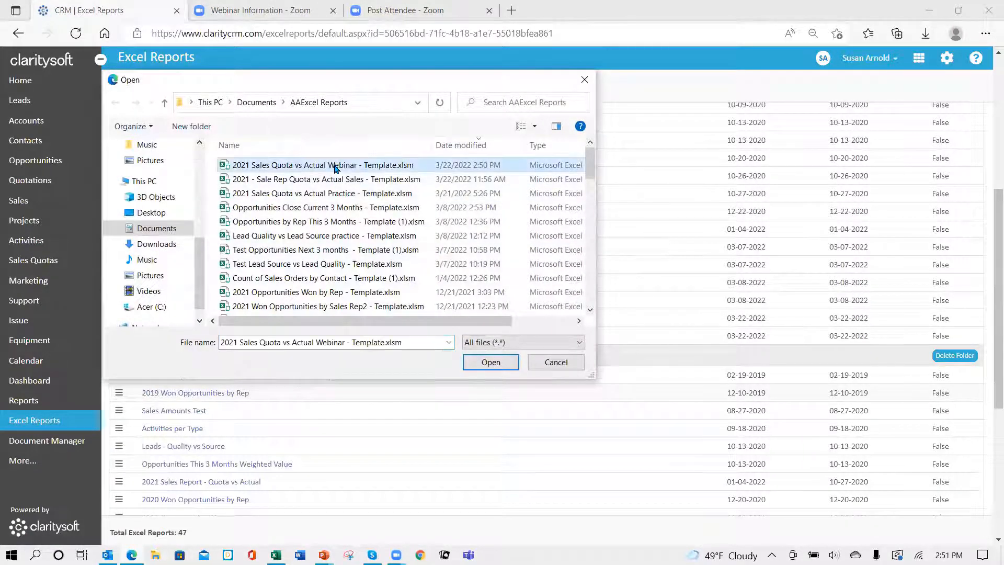
left_click(490, 362)
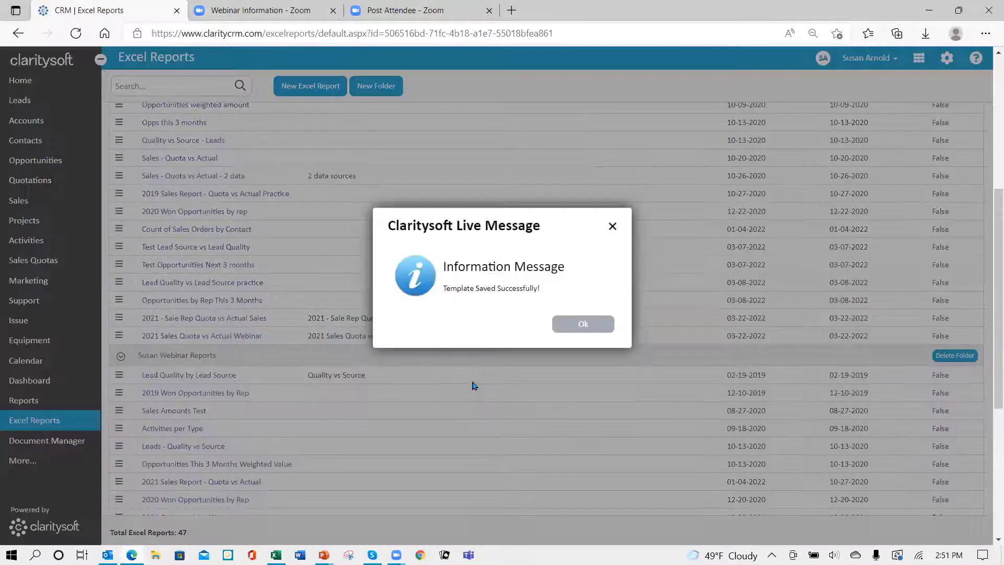
left_click(580, 328)
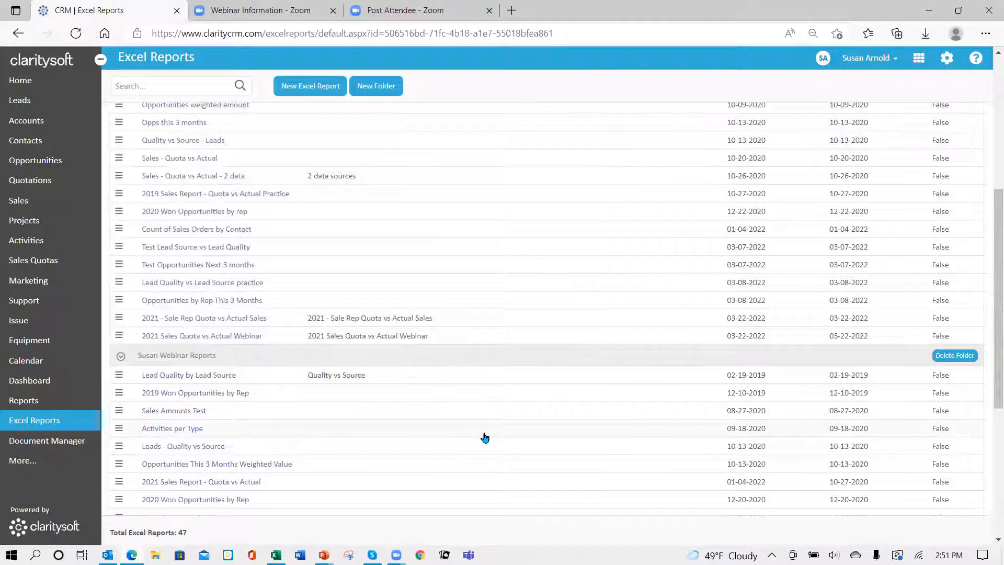
Step: Run the 2021 Sales Quota vs Actual Webinar report, open the downloaded workbook in Excel at full size, and enable editing and content
left_click(196, 338)
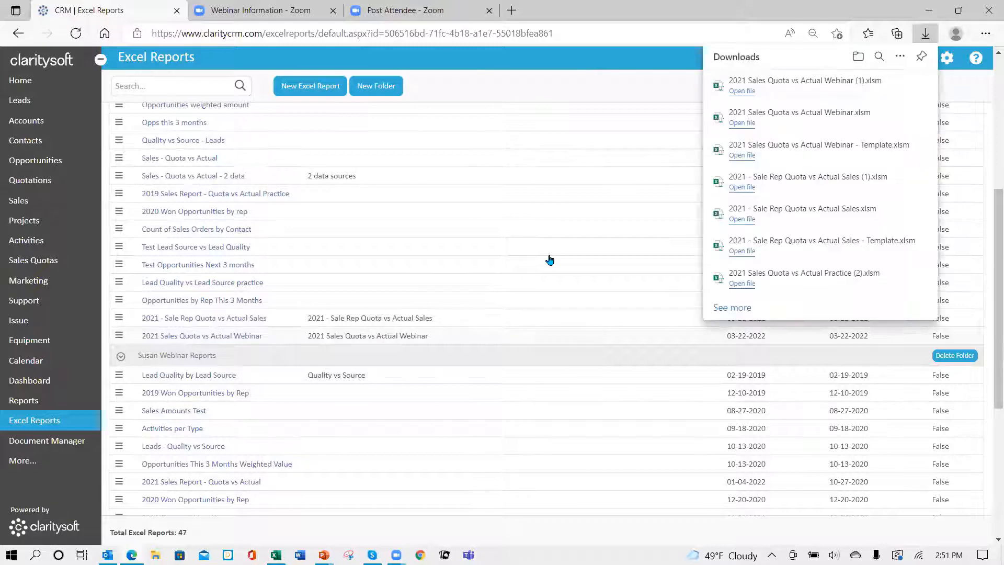
left_click(735, 92)
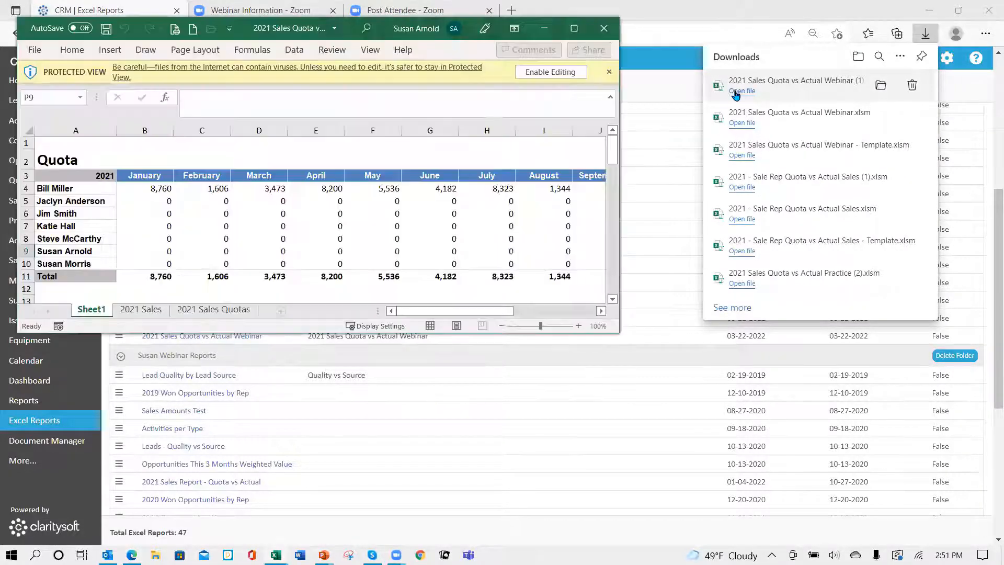
left_click(574, 29)
left_click(545, 53)
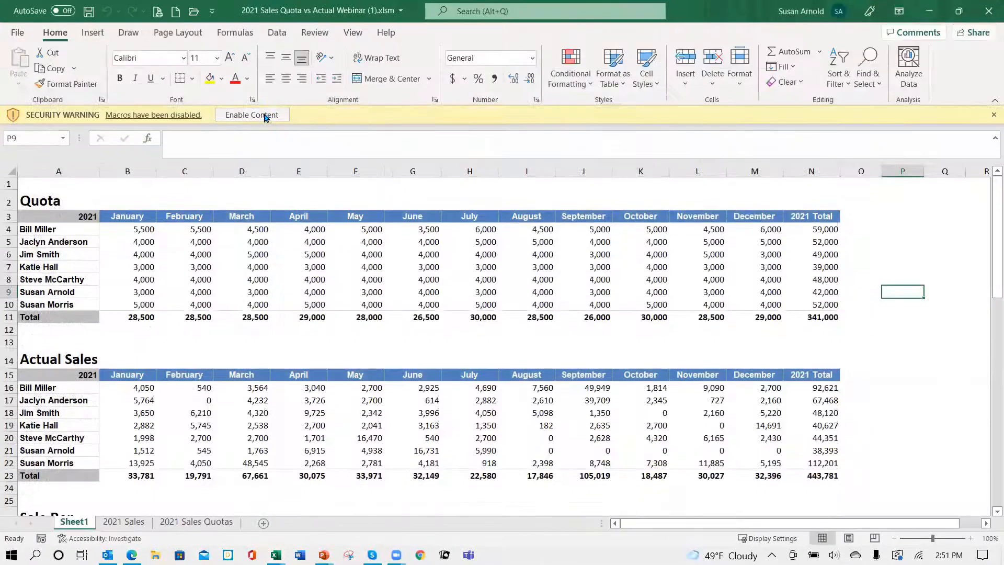
left_click(264, 115)
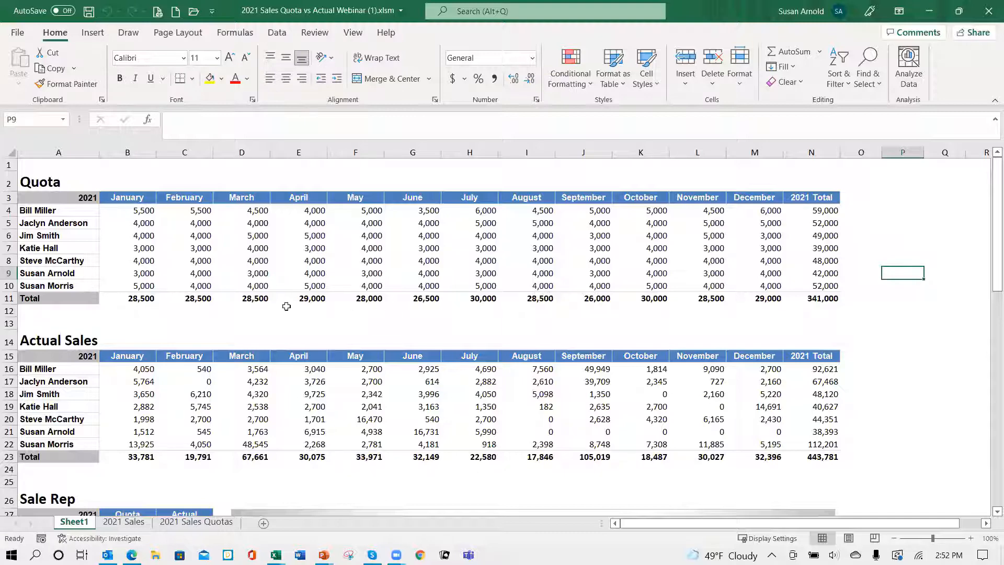
Step: Review the generated report's tables and charts on Sheet1 and the source data on the 2021 Sales and 2021 Sales Quotas sheets
scroll(228, 281, "down", 8)
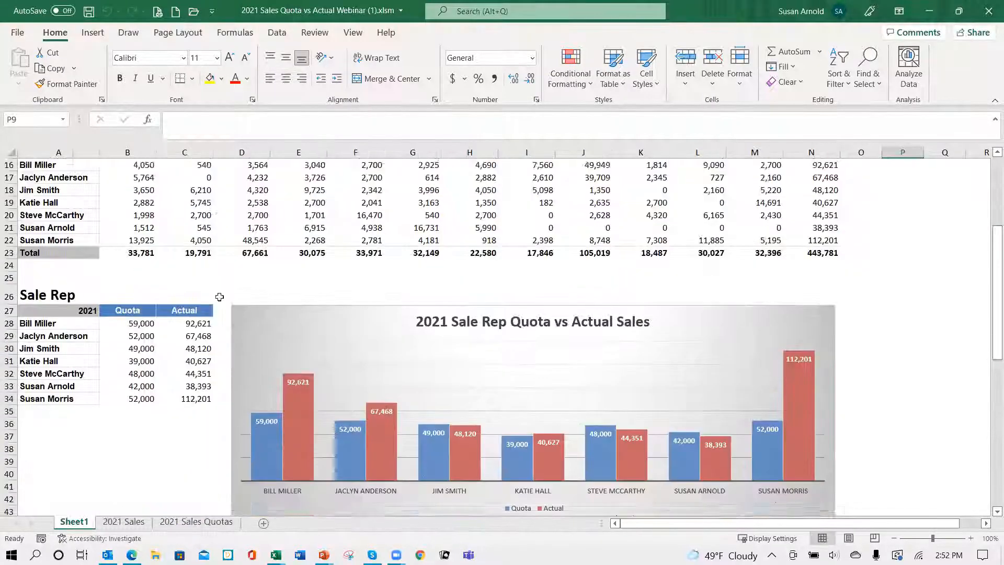
scroll(212, 324, "down", 8)
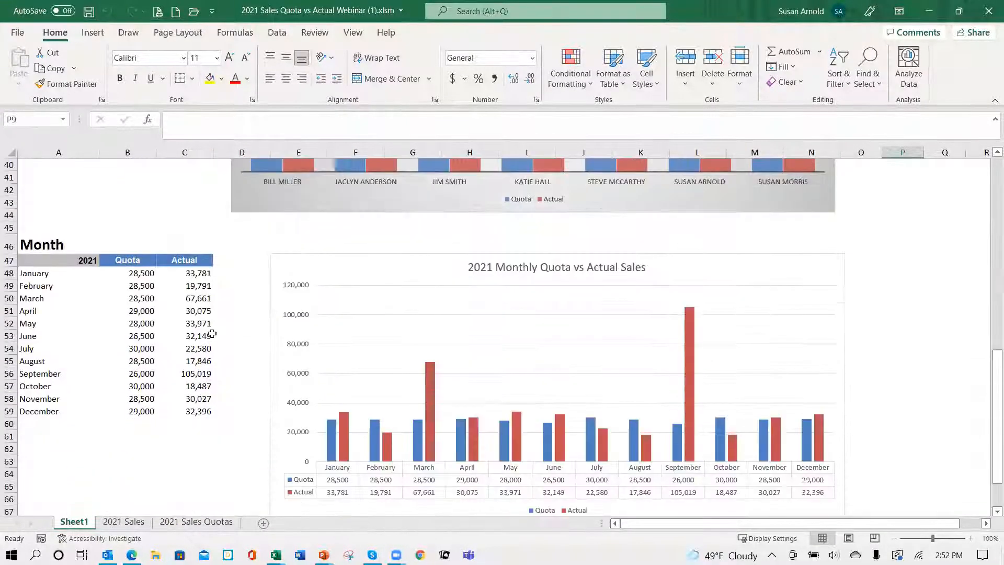
left_click(133, 521)
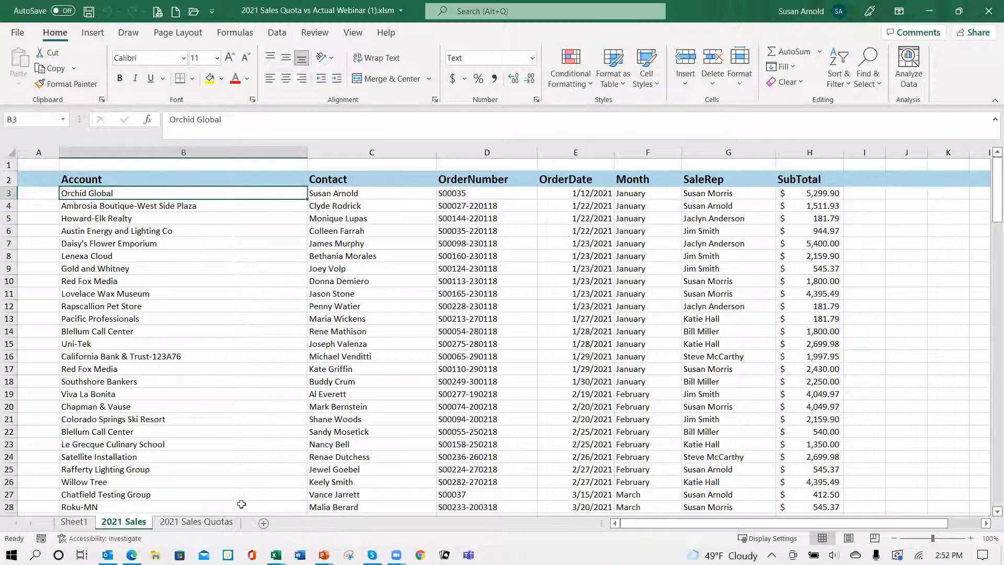
left_click(205, 523)
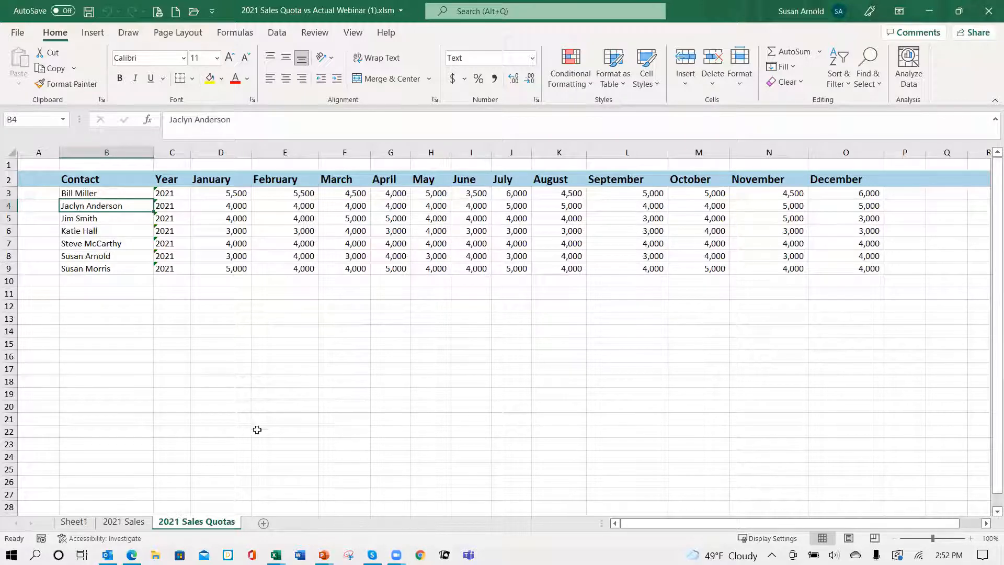
Step: Compare the source data on the 2021 Sales and 2021 Sales Quotas sheets with the Quota and Actual Sales tables on Sheet1
left_click(125, 523, "ctrl")
left_click(220, 523)
left_click(124, 522)
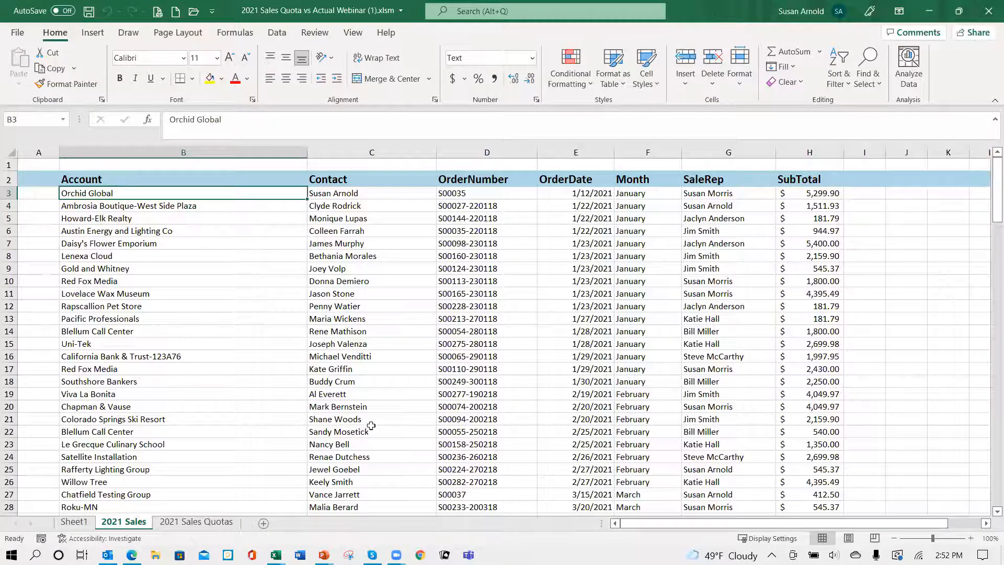
left_click(74, 521)
scroll(234, 403, "up", 14)
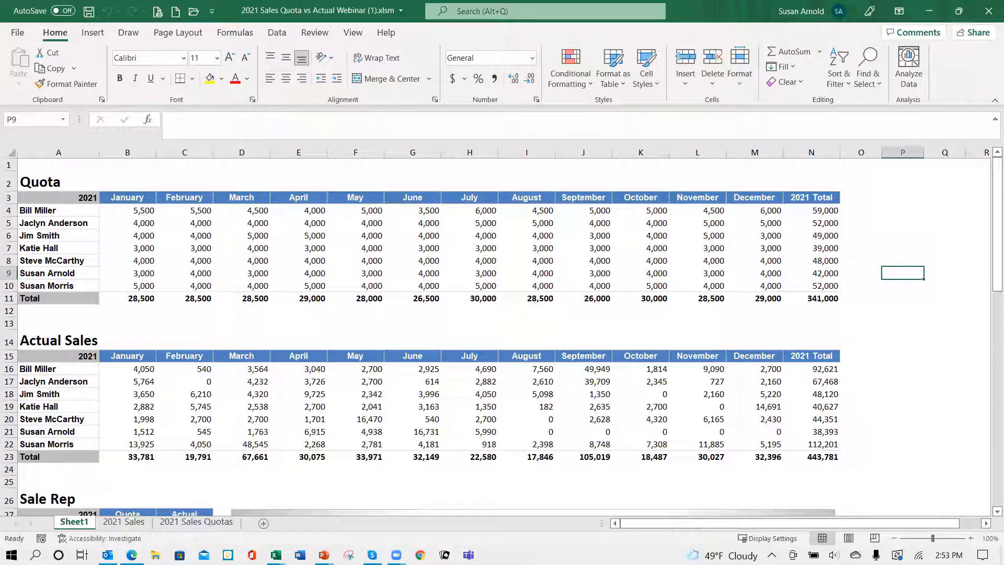
Step: Switch to Claritysoft's Excel Reports page in the browser and dismiss the list of downloads
mouse_move(131, 555)
left_click(146, 515)
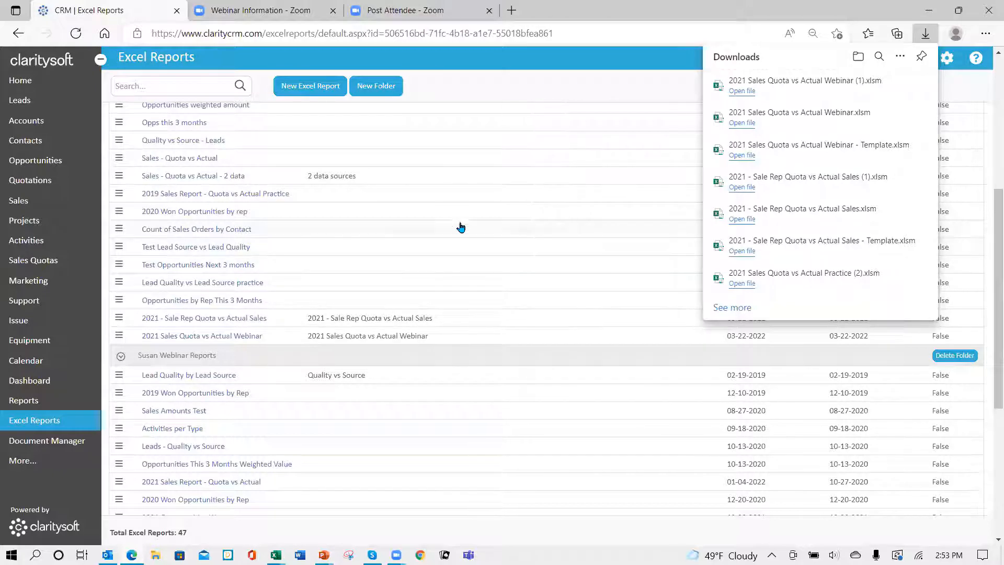
left_click(529, 97)
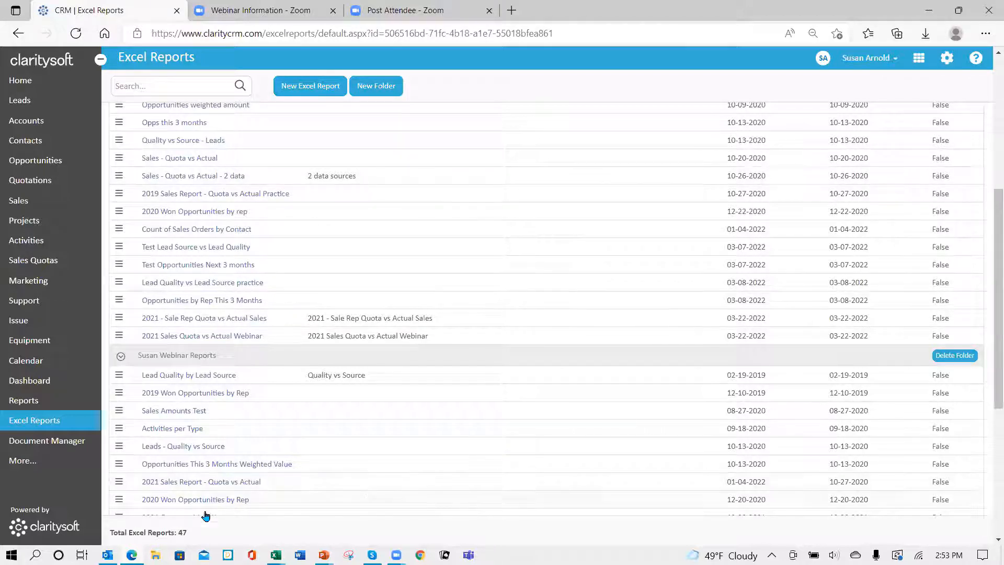
Step: Switch to the running PowerPoint slide show and advance from the Excel Formula slide to the closing thank-you slide
left_click(324, 555)
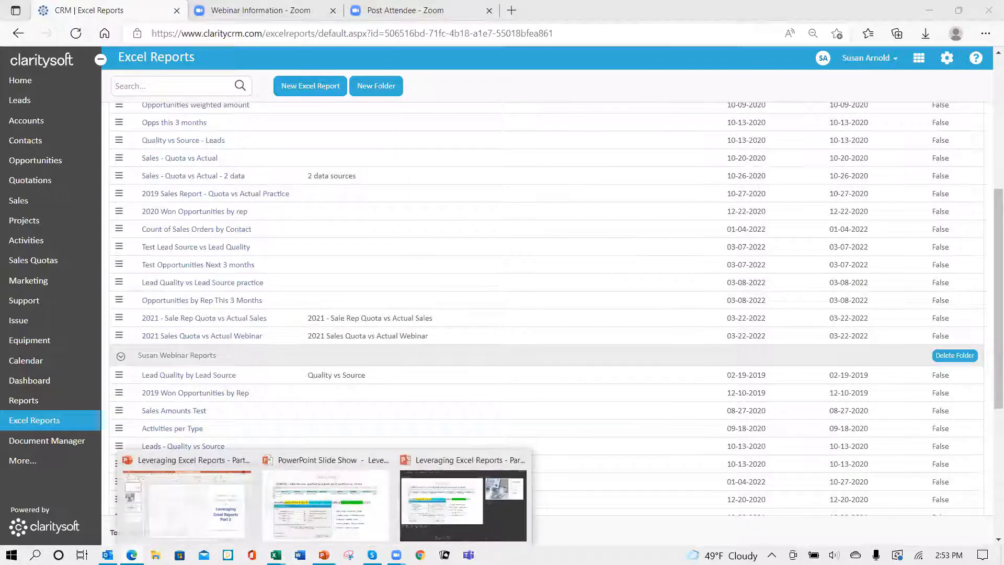
left_click(324, 522)
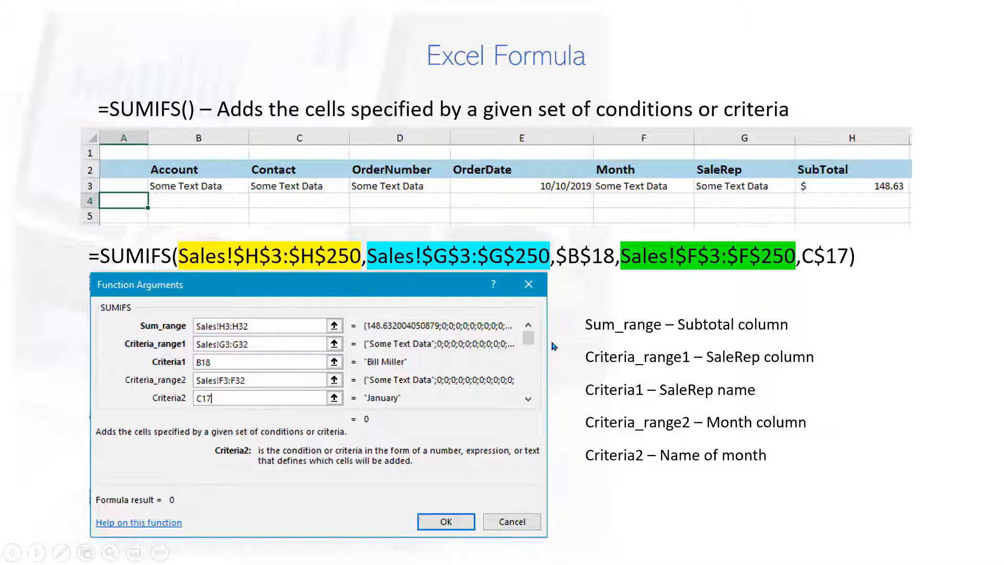
left_click(647, 492)
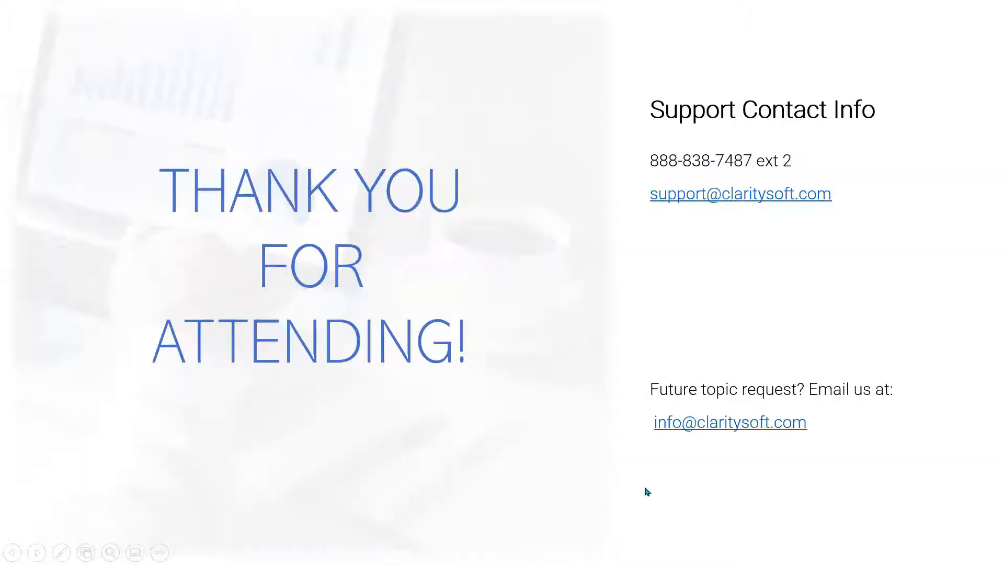